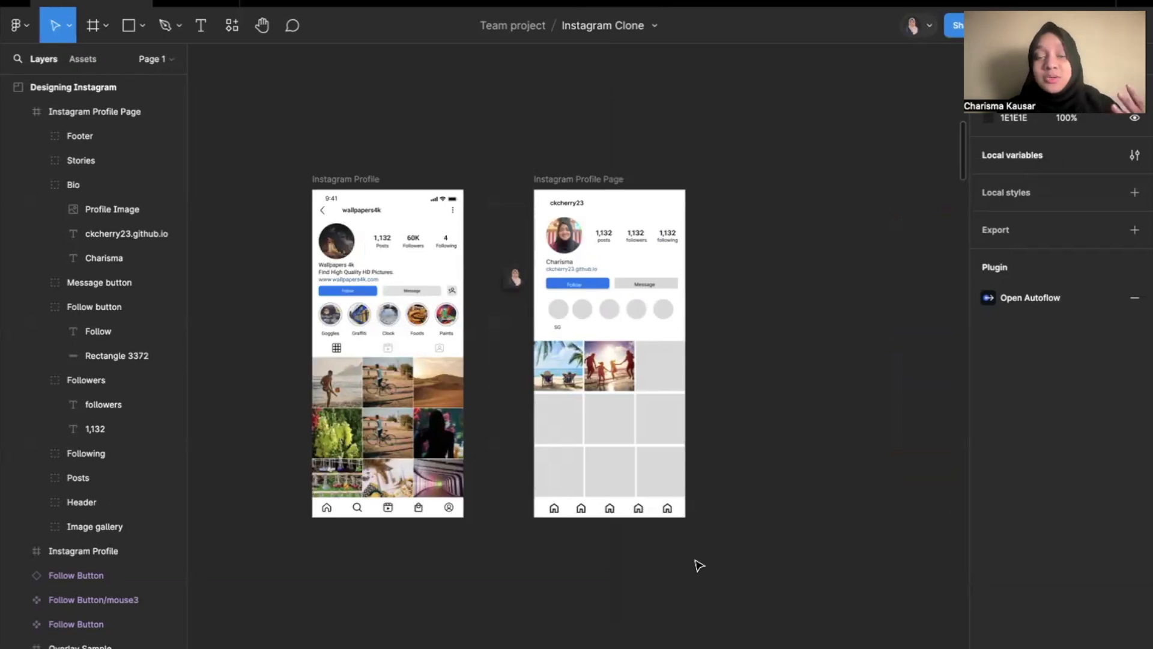
# Advance the presentation to the Auto-layout slide and return to the Instagram Clone design file.
pyautogui.hotkey('ctrl', 'Left')
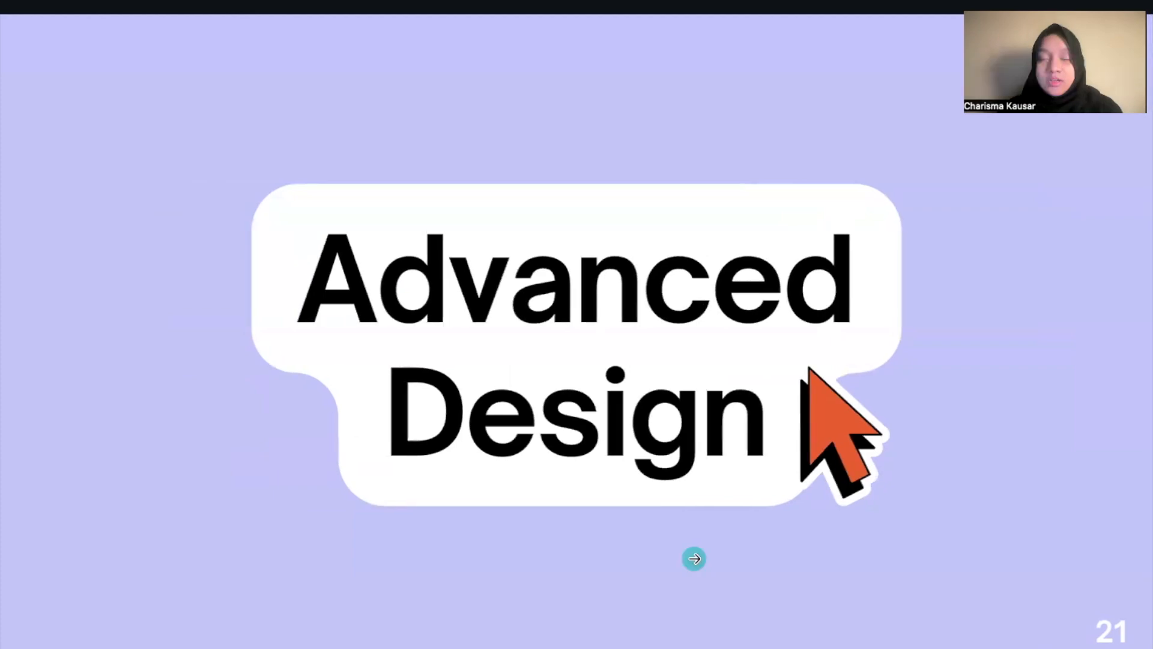
pyautogui.click(694, 559)
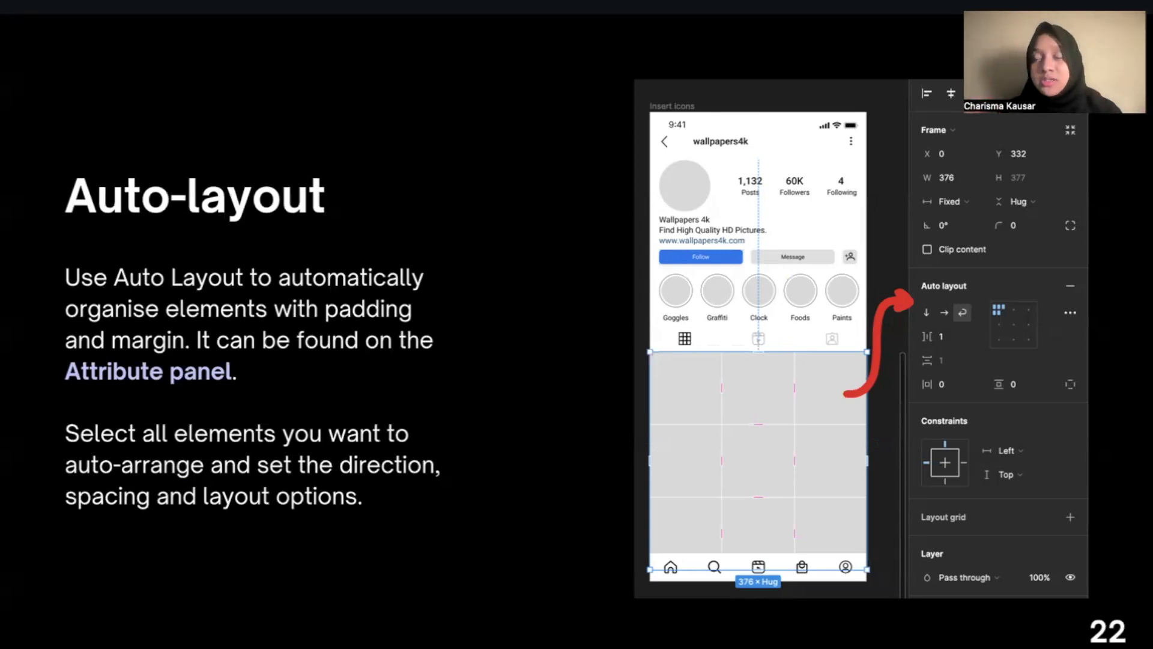
pyautogui.hotkey('ctrl', 'Right')
# Apply auto layout to the Follow button group on the Instagram Profile Page.
pyautogui.scroll(5, 662, 232)
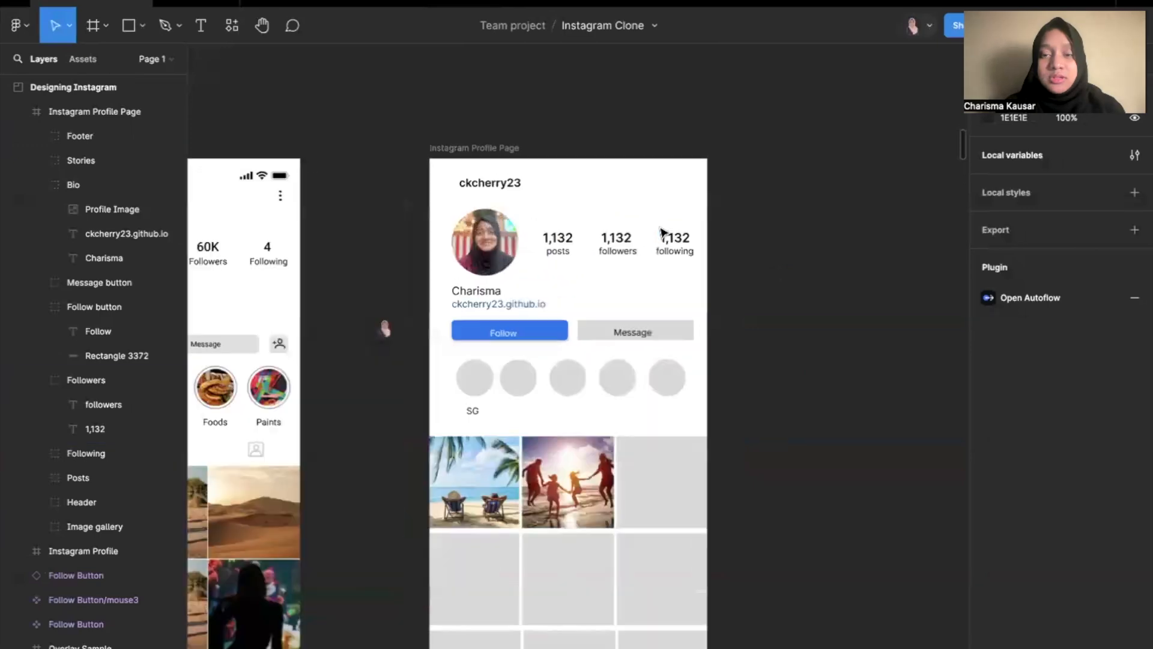
pyautogui.scroll(5, 662, 233)
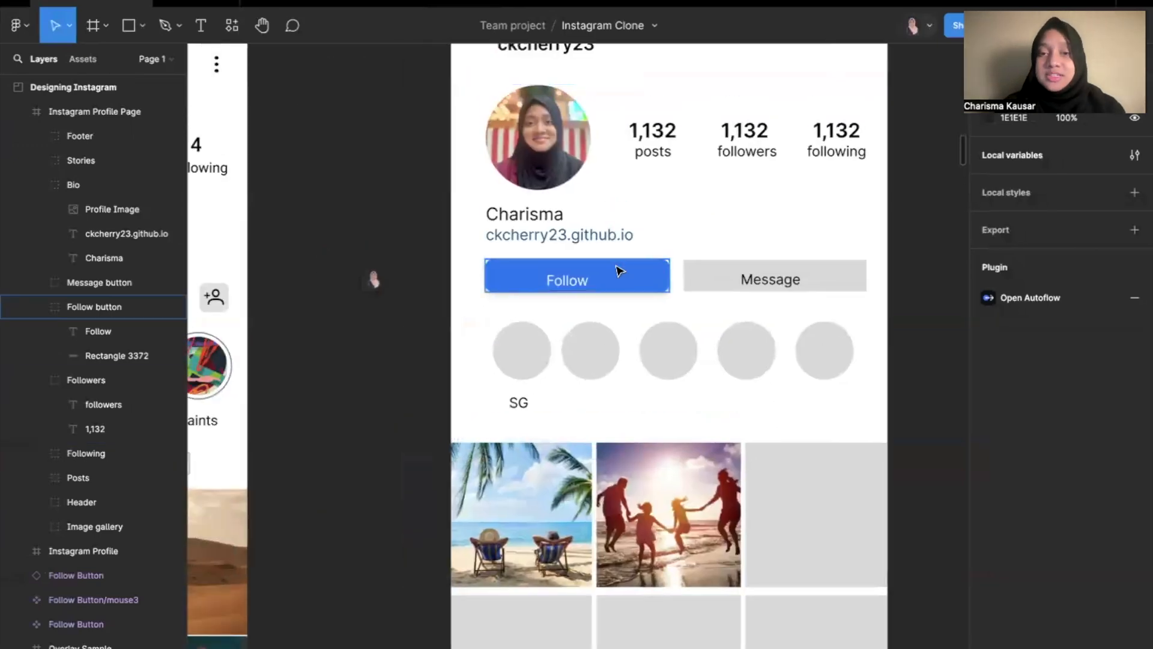
pyautogui.click(620, 272)
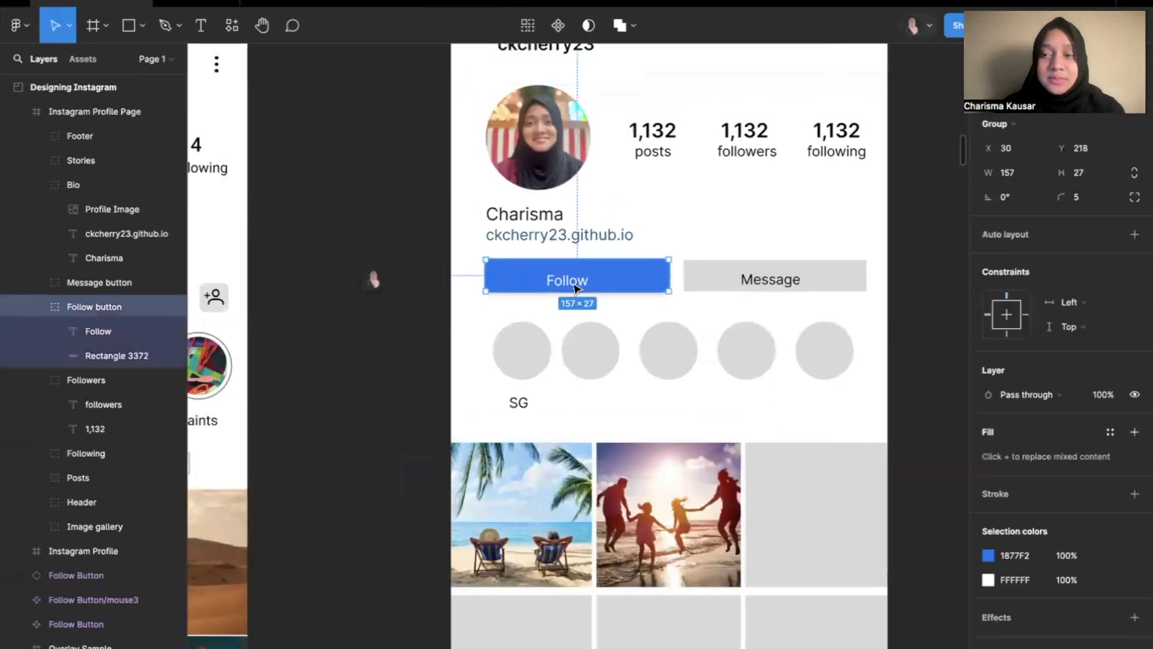
pyautogui.click(1134, 236)
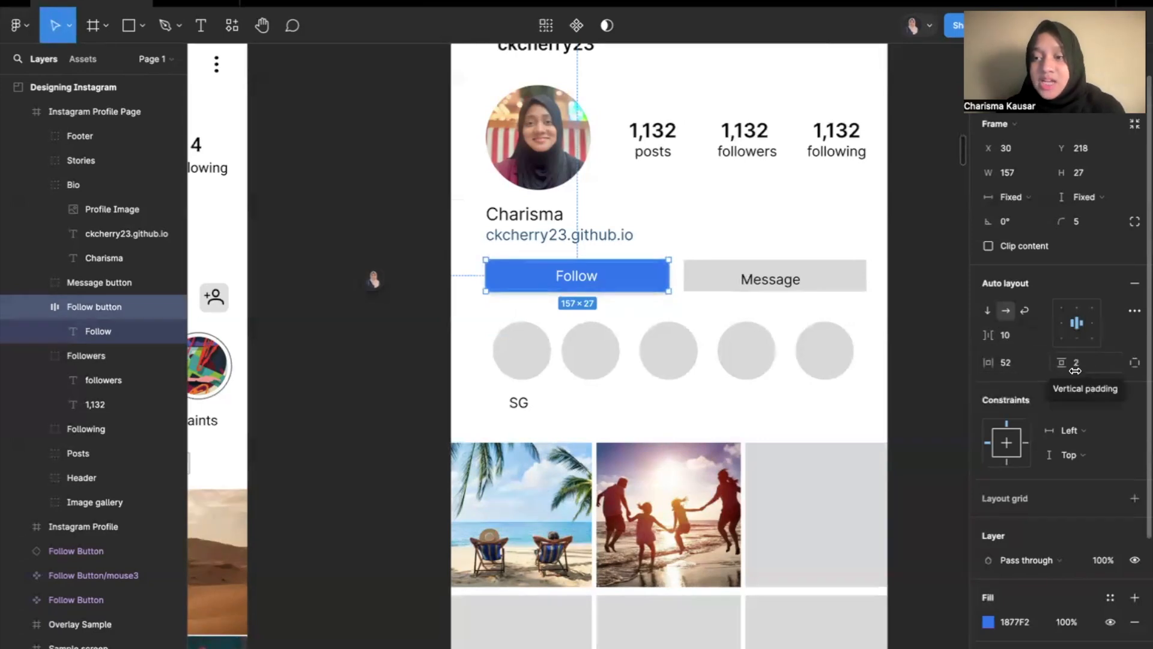
# Try other auto layout alignments on the Follow button, including bottom centre, and set it back to centre alignment.
pyautogui.click(1077, 305)
pyautogui.click(1075, 339)
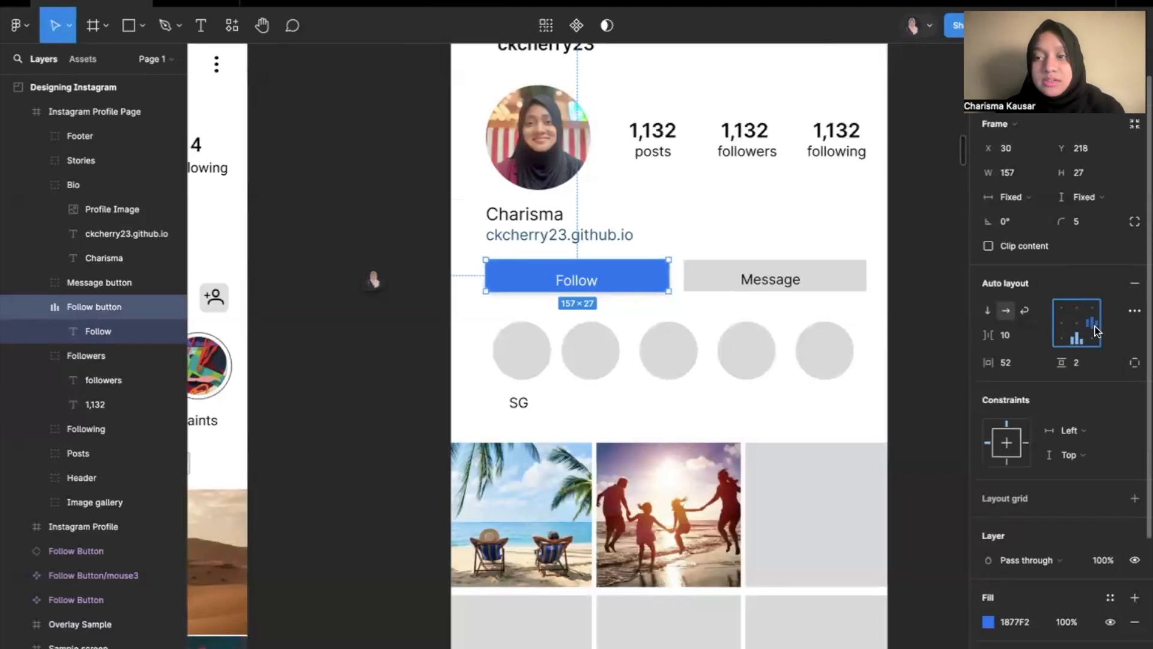
pyautogui.click(1062, 325)
pyautogui.click(1076, 323)
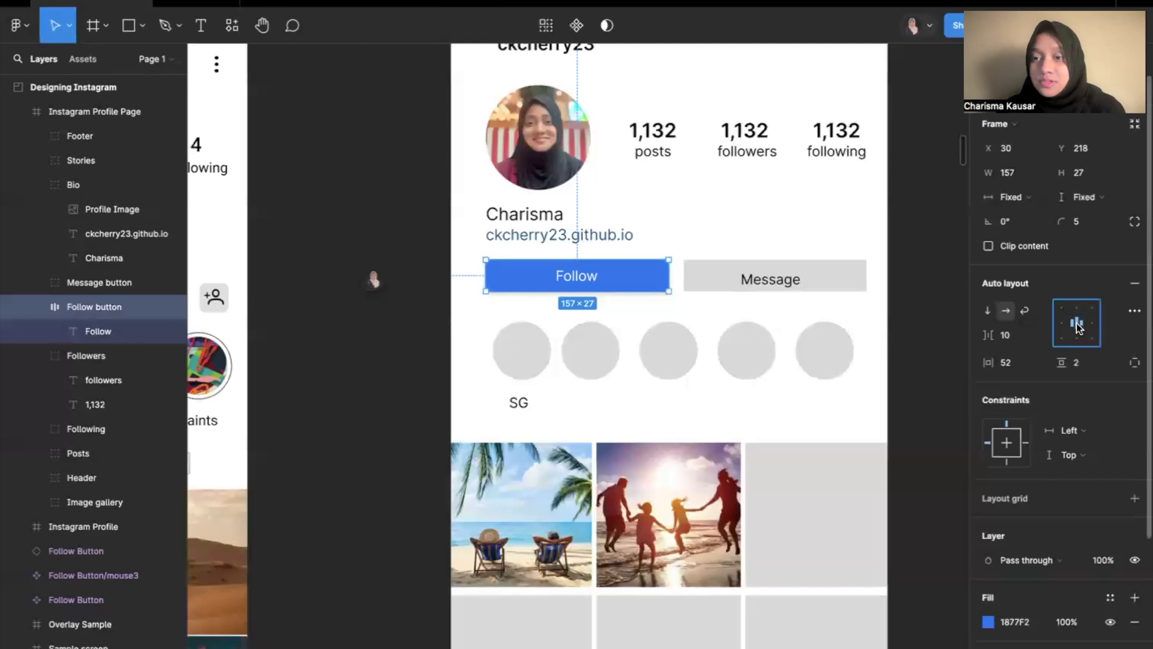
# Try adjusting the Follow button and its top padding directly on the canvas, undoing each change.
pyautogui.moveTo(516, 272); pyautogui.dragTo(474, 281)
pyautogui.press('super+z')
pyautogui.scroll(4, 576, 262)
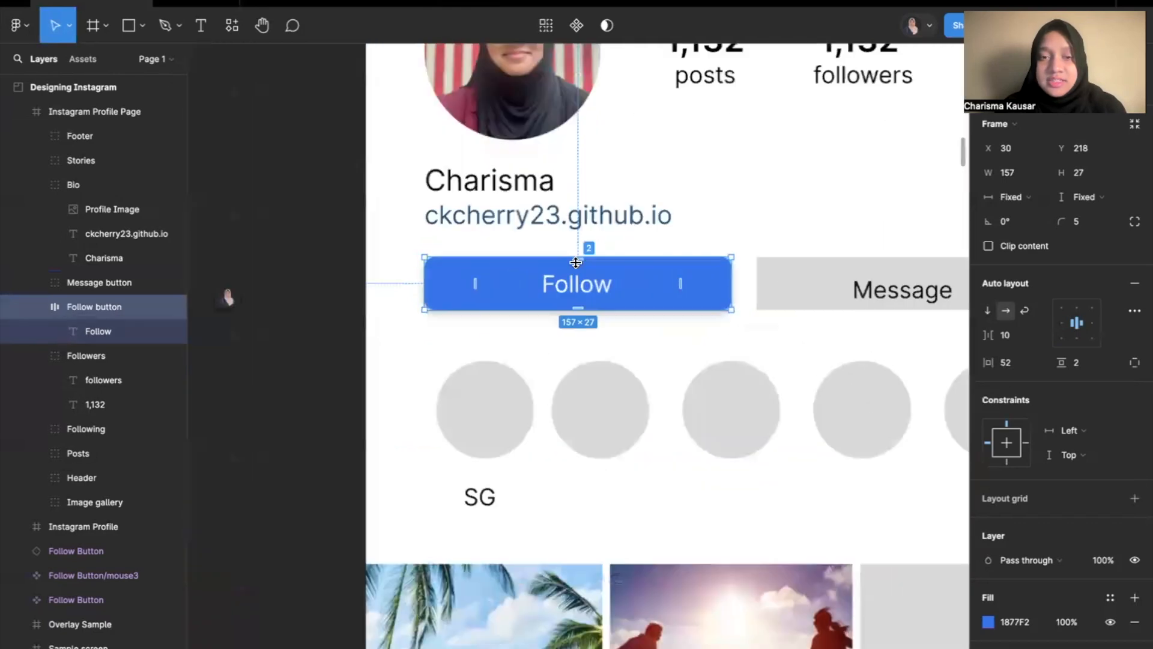
pyautogui.scroll(4, 576, 261)
pyautogui.moveTo(578, 260); pyautogui.dragTo(581, 305)
pyautogui.press('super+z')
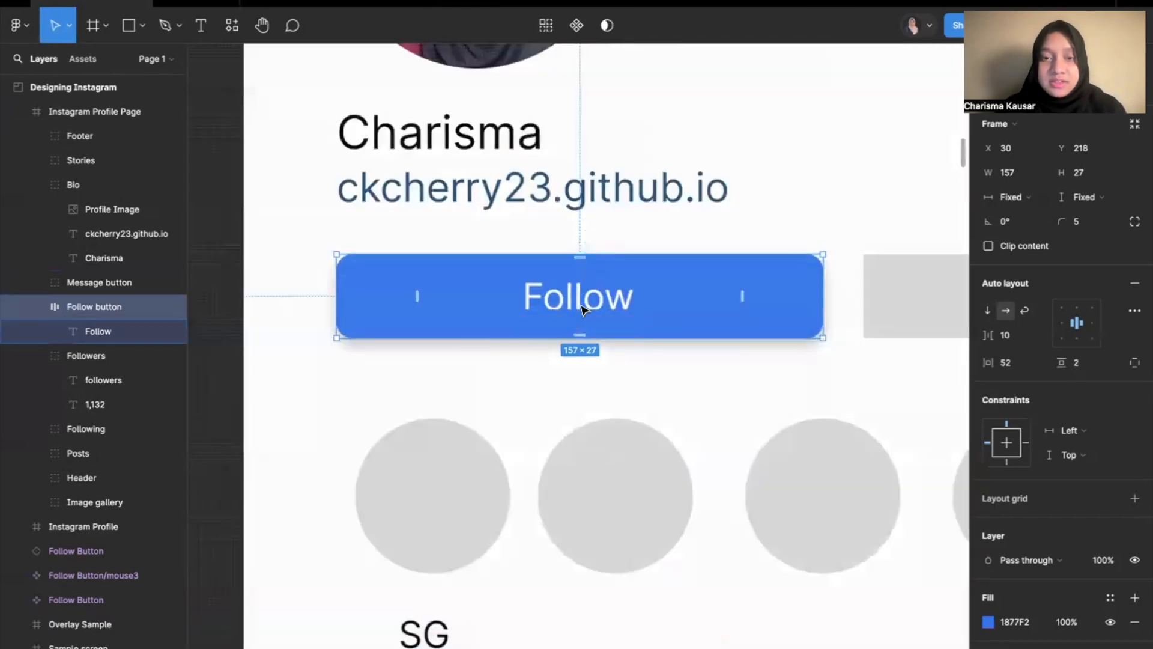
# Apply auto layout to the Message button group beside the Follow button.
pyautogui.scroll(-5, 624, 305)
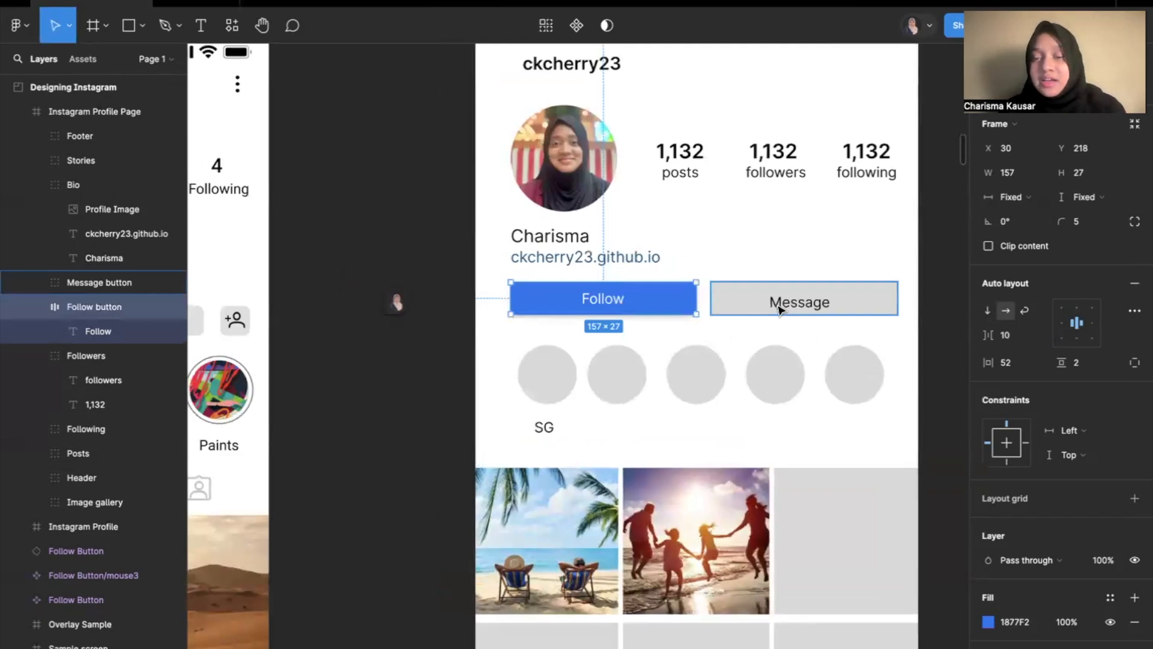
pyautogui.click(872, 301)
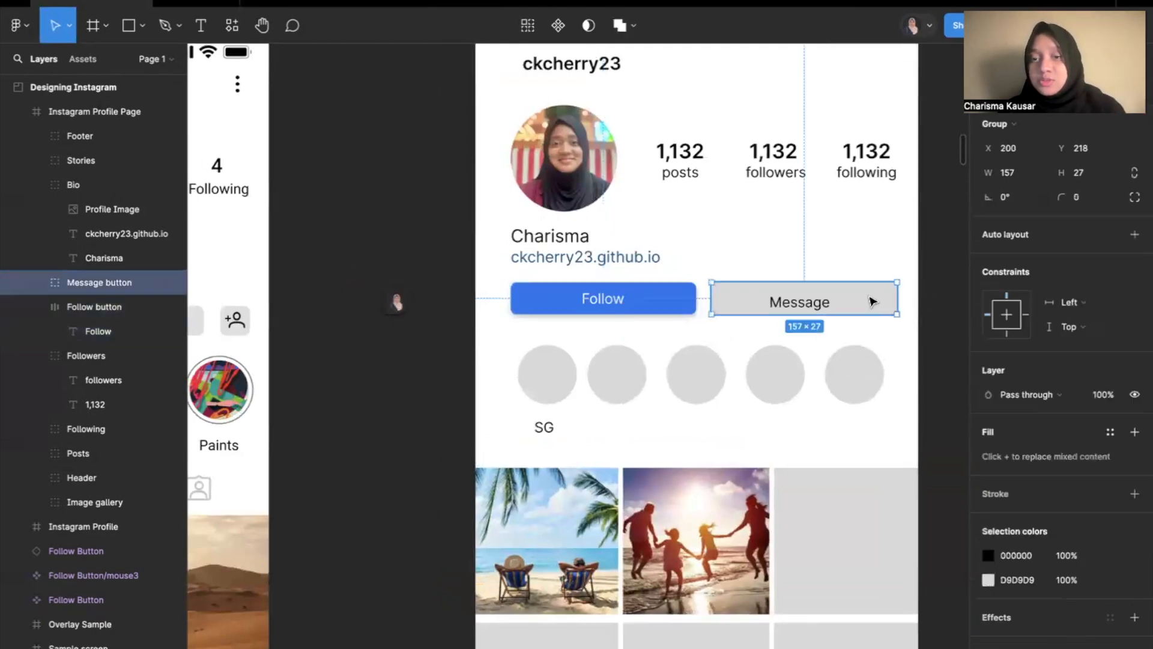
pyautogui.click(1132, 233)
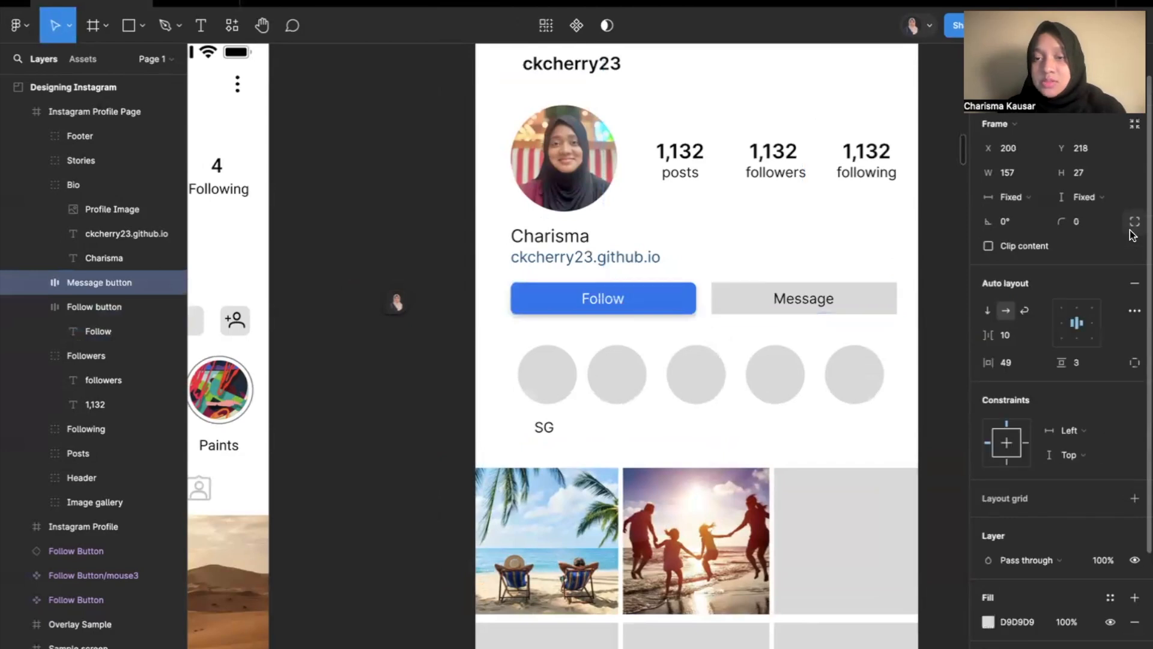
# Apply auto layout separately to the Posts, Followers and Following statistics groups of the profile page.
pyautogui.click(686, 157)
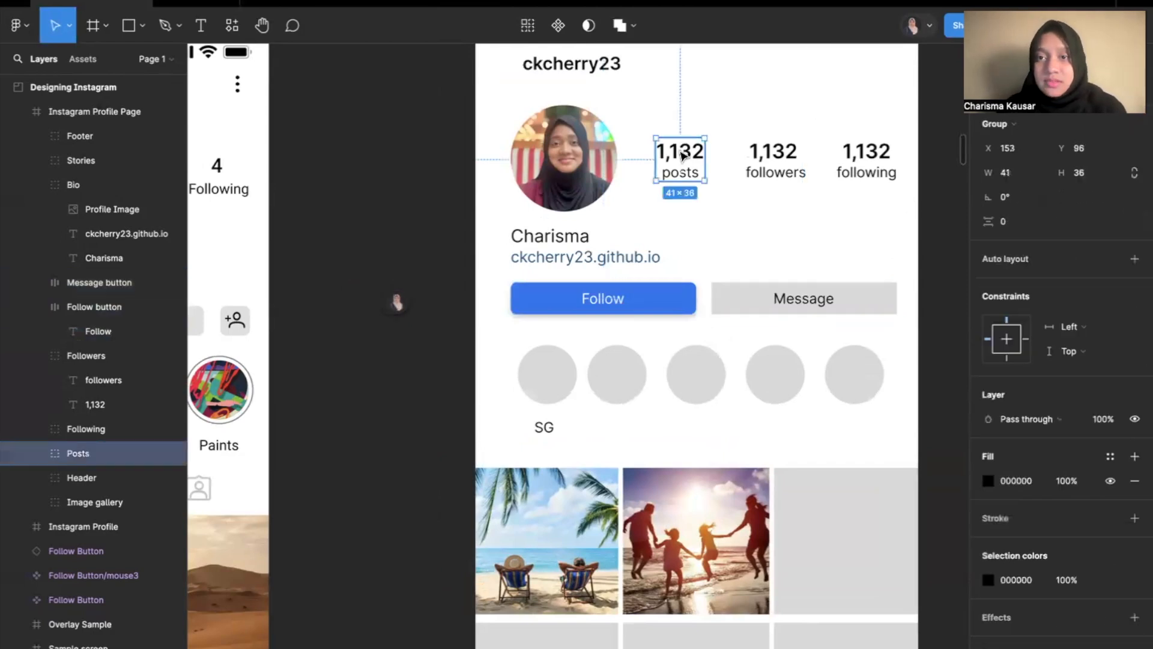
pyautogui.click(1133, 249)
pyautogui.click(801, 153)
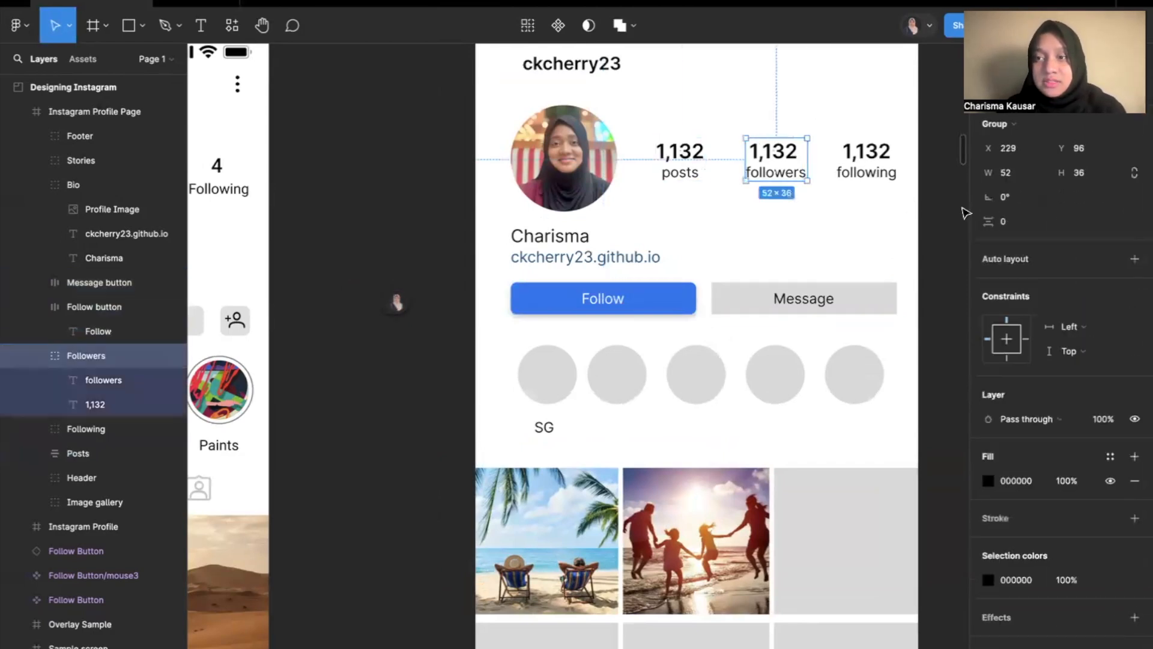
pyautogui.click(1134, 259)
pyautogui.click(891, 141)
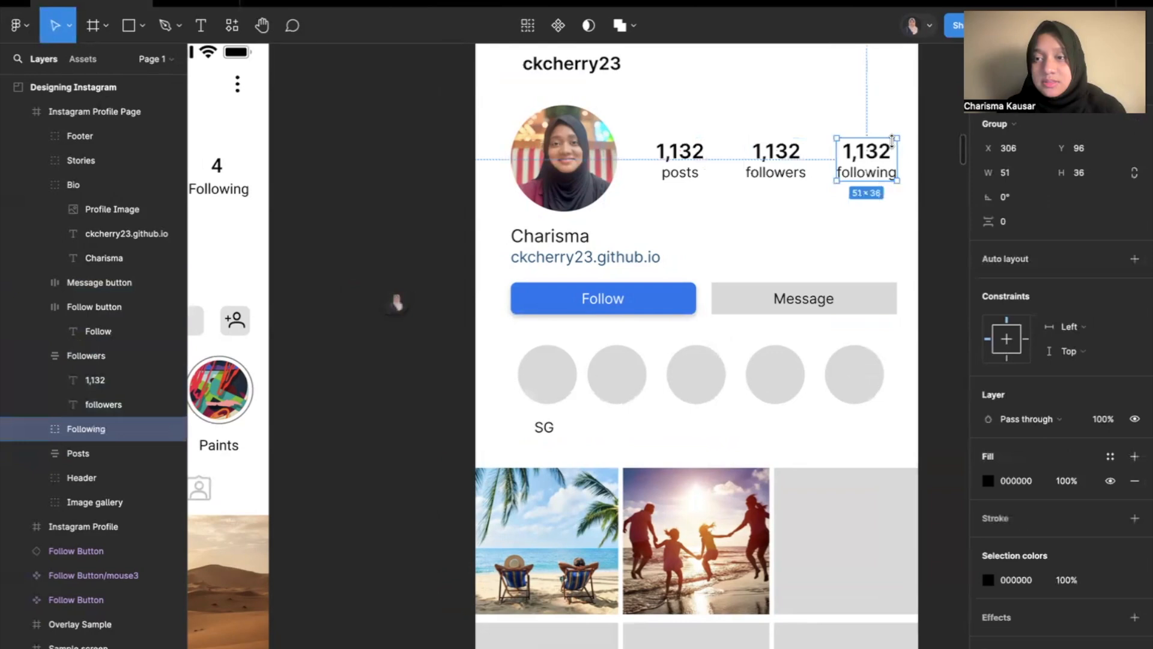
pyautogui.click(1135, 259)
# Apply auto layout to the Bio group and align its profile image and text to the left.
pyautogui.click(554, 236)
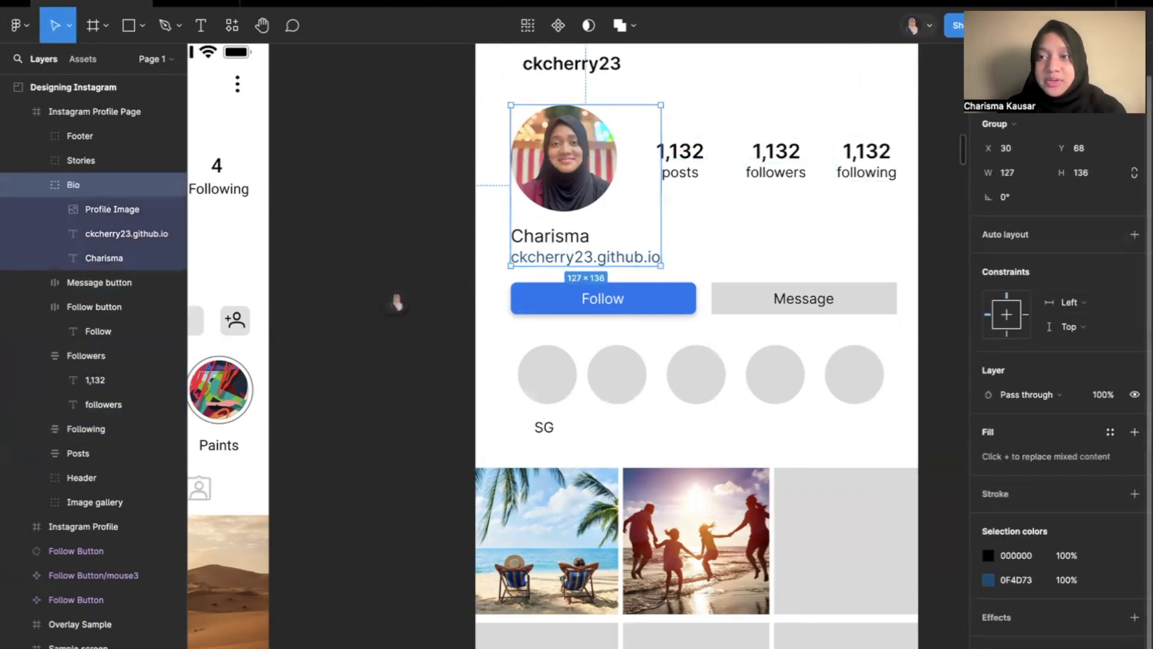
pyautogui.click(1134, 236)
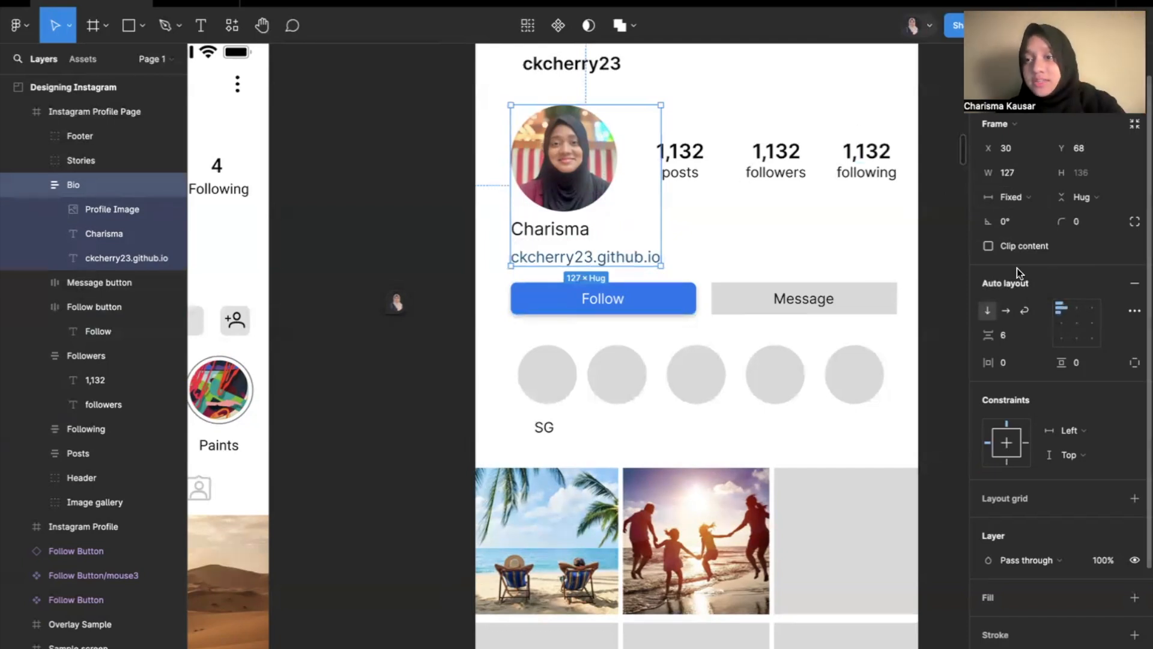
pyautogui.click(1076, 308)
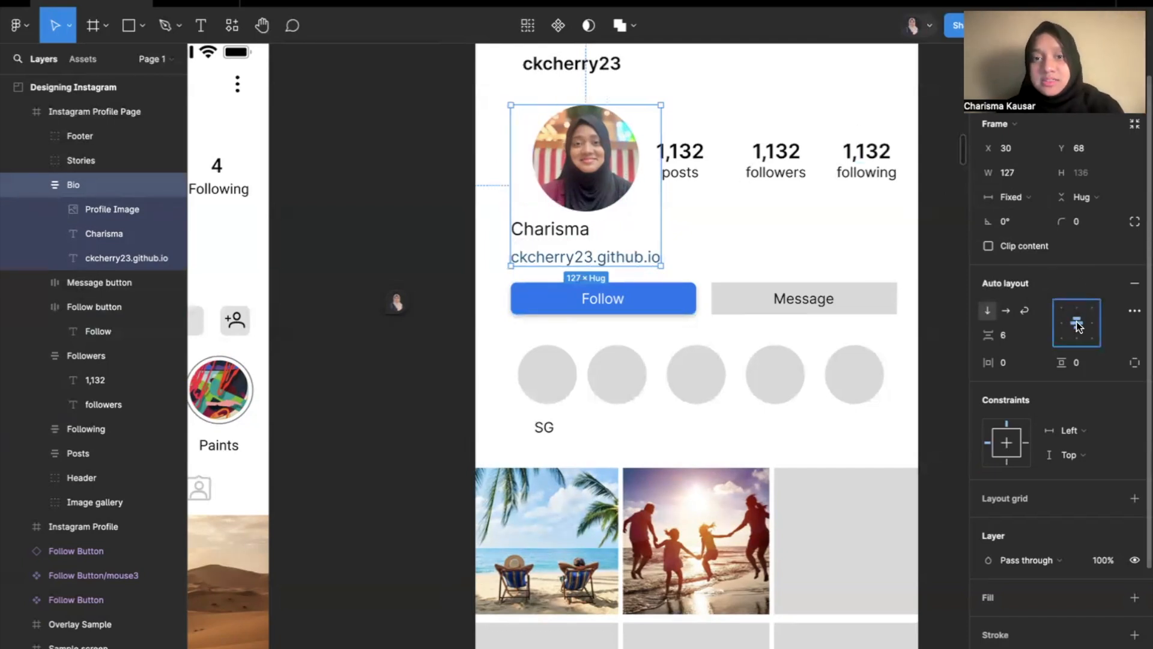
pyautogui.click(1060, 308)
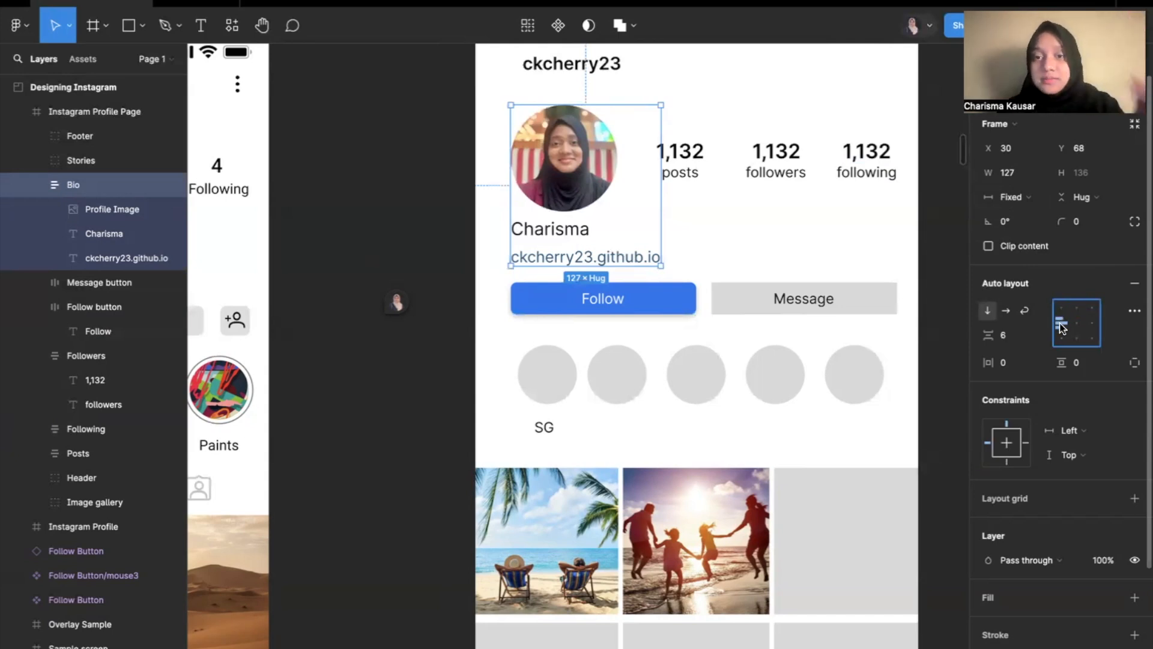
# Examine the Instagram Profile Page design beside the Instagram Profile reference frame.
pyautogui.scroll(-2, 852, 408)
pyautogui.hscroll(1, 852, 408)
pyautogui.scroll(-3, 853, 408)
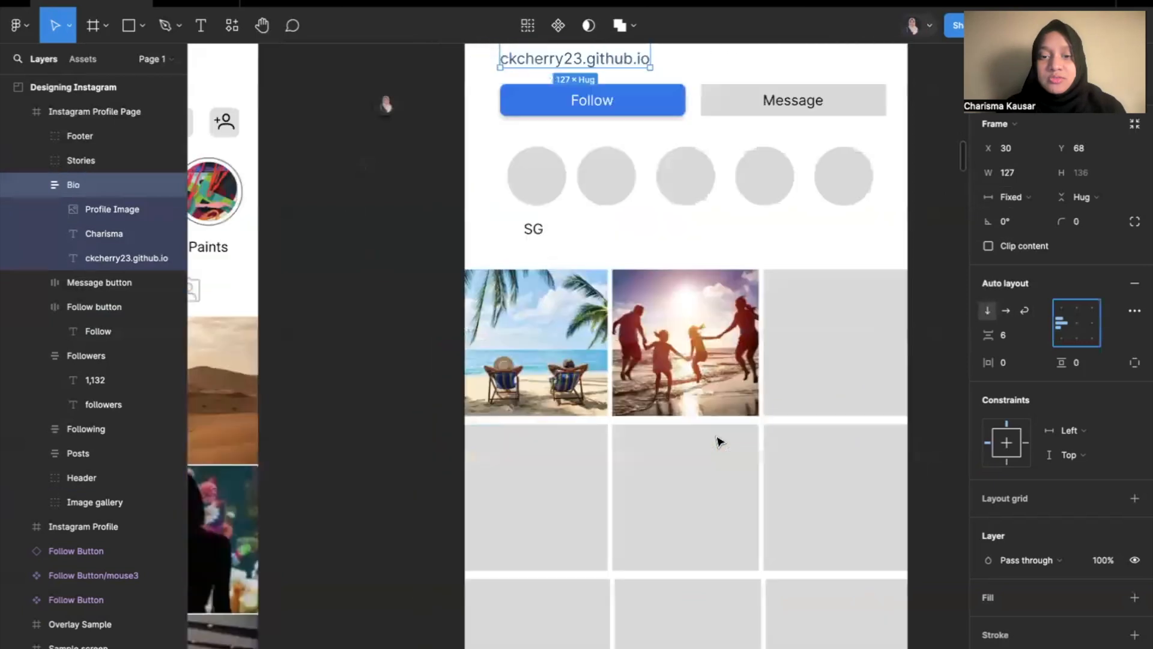
pyautogui.scroll(-5, 716, 443)
pyautogui.click(869, 335)
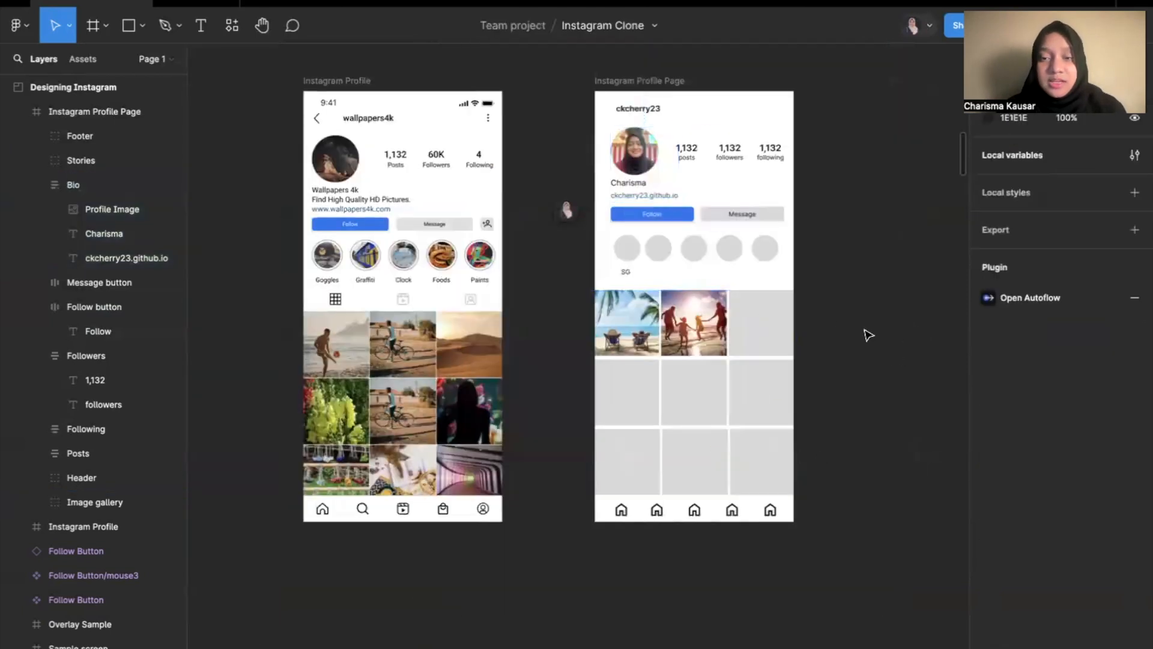
pyautogui.scroll(2, 805, 215)
pyautogui.scroll(2, 805, 215)
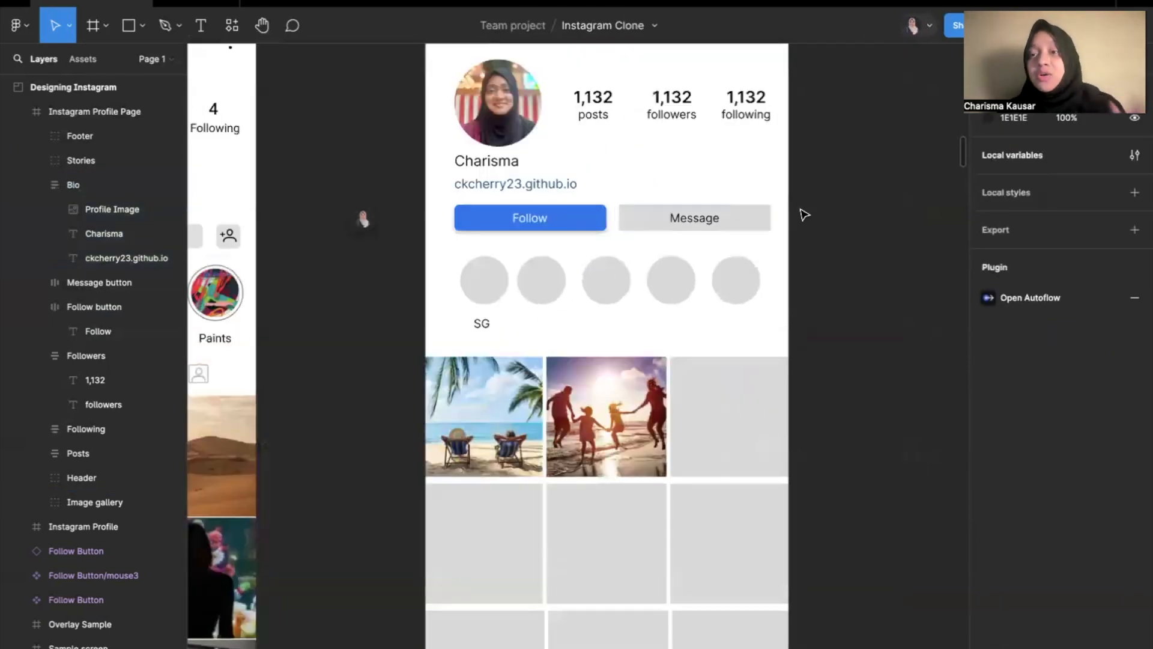
pyautogui.scroll(-4, 804, 215)
# Shift the middle and right placeholder squares in the Image gallery's second and third rows out of alignment.
pyautogui.click(760, 368)
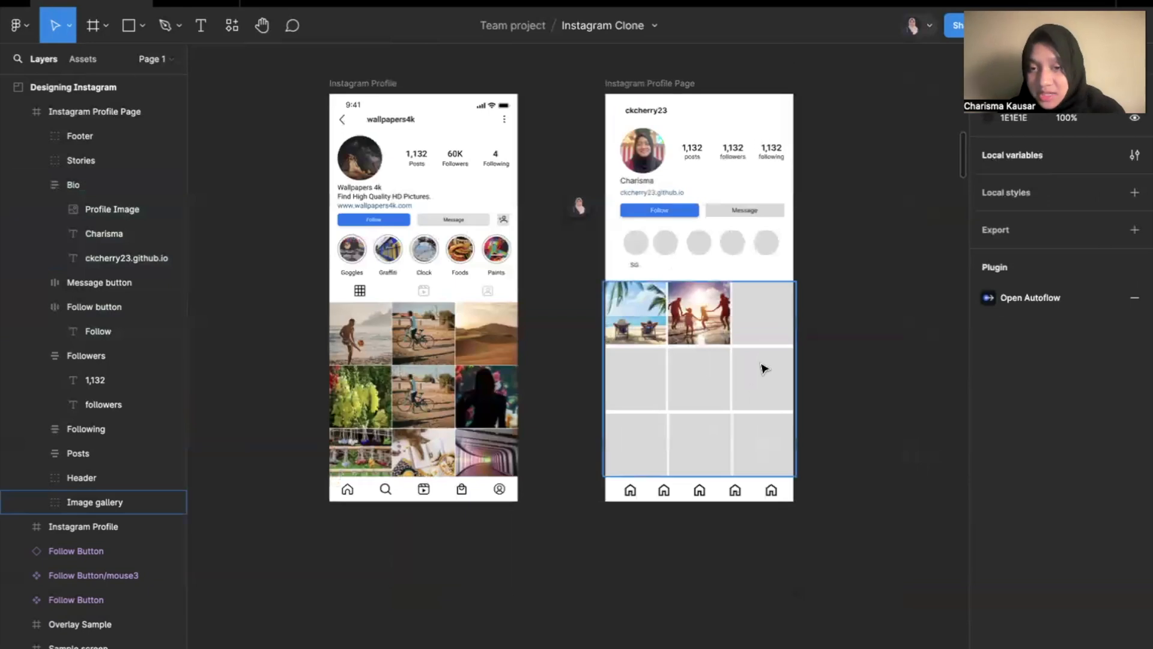
pyautogui.click(758, 364)
pyautogui.scroll(3, 684, 370)
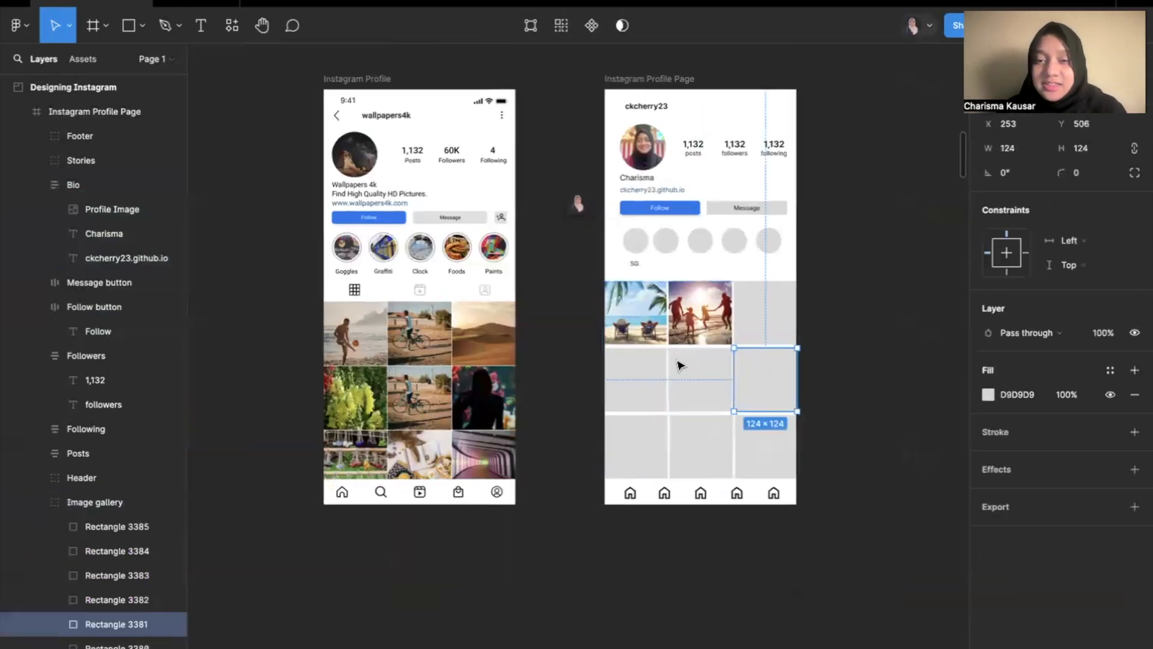
pyautogui.click(723, 383)
pyautogui.moveTo(724, 384); pyautogui.dragTo(716, 402)
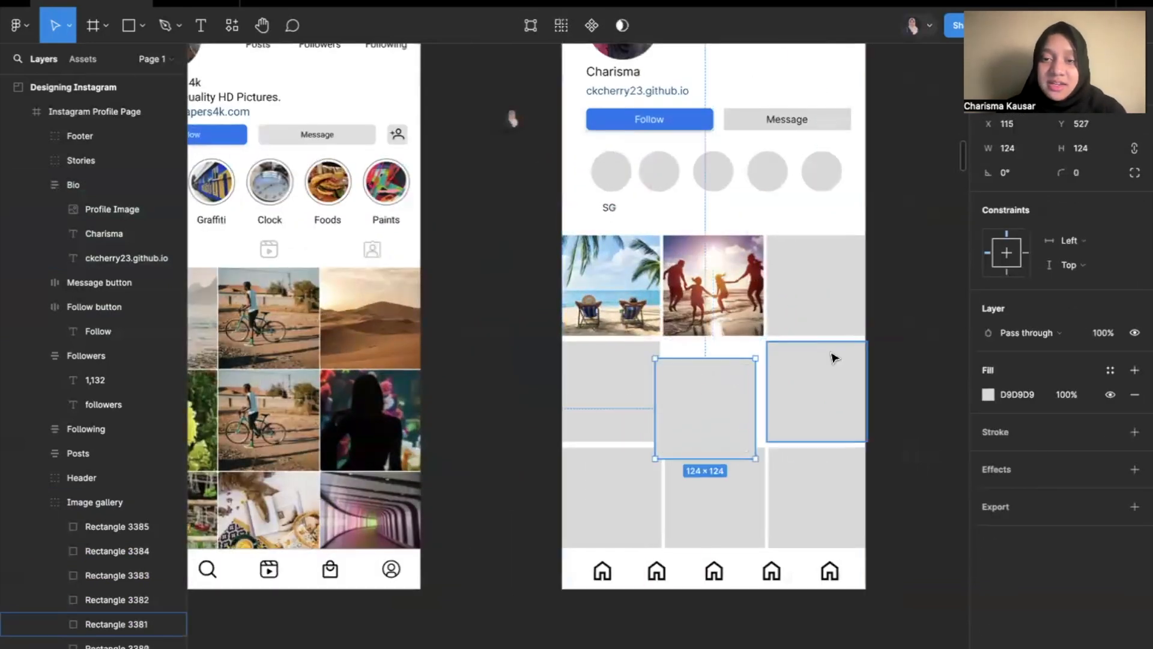
pyautogui.click(823, 373)
pyautogui.moveTo(820, 371); pyautogui.dragTo(805, 365)
pyautogui.click(742, 498)
pyautogui.moveTo(715, 499); pyautogui.dragTo(710, 524)
pyautogui.click(798, 510)
pyautogui.moveTo(798, 510)
pyautogui.mouseDown()
pyautogui.moveTo(821, 512)
pyautogui.moveTo(807, 516)
pyautogui.mouseUp()
pyautogui.click(919, 324)
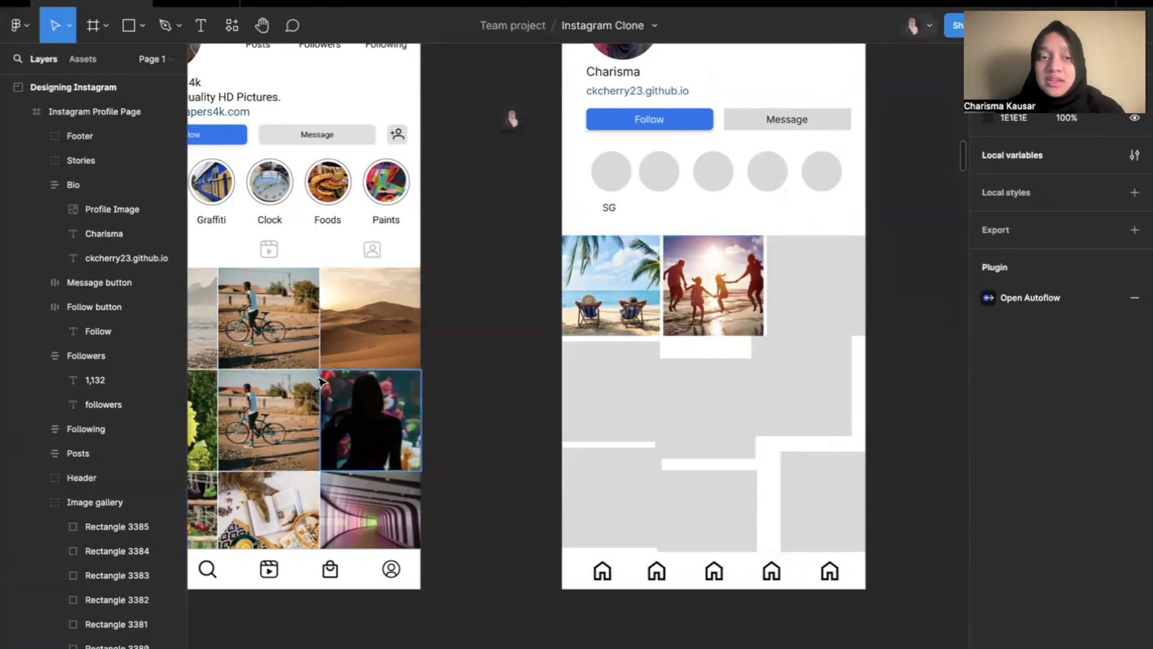
# Examine the gaps between the gallery photos in the Instagram Profile reference frame.
pyautogui.hscroll(-5, 329, 429)
pyautogui.scroll(1, 329, 428)
pyautogui.click(369, 358)
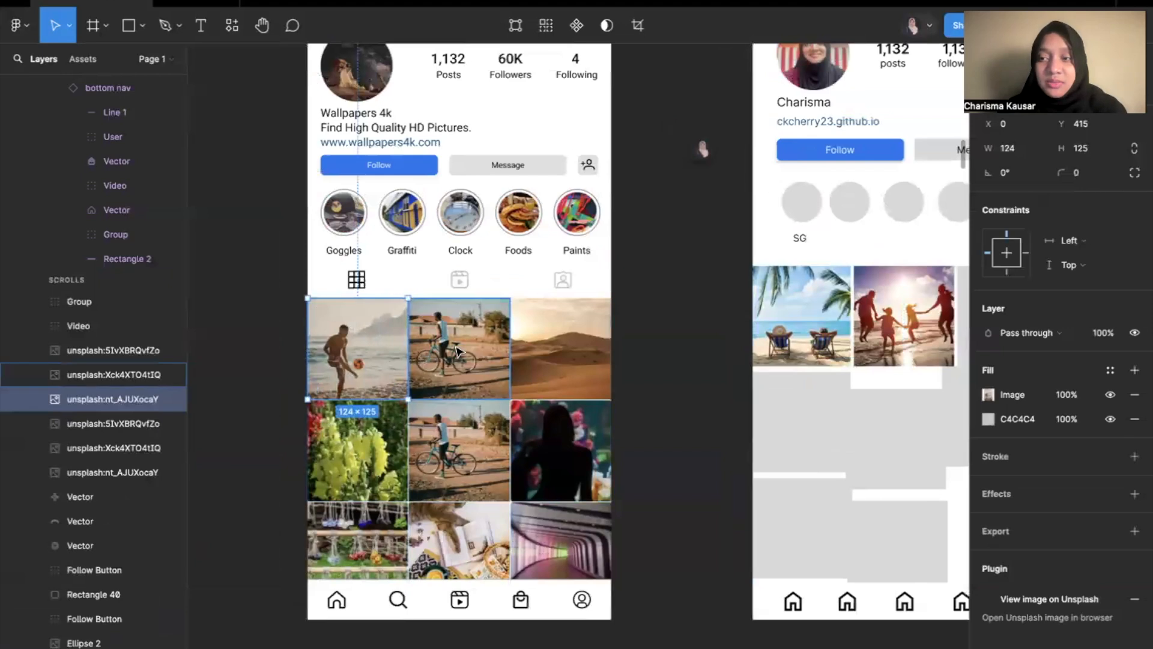
pyautogui.scroll(3, 425, 418)
pyautogui.scroll(3, 425, 418)
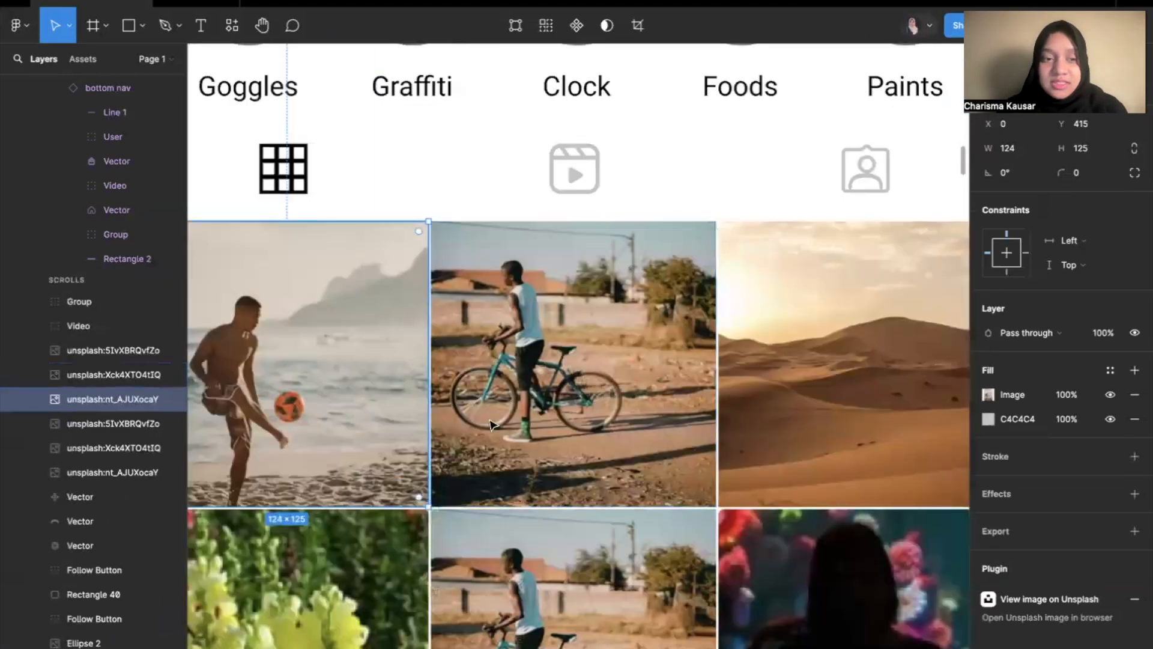
pyautogui.scroll(-4, 487, 418)
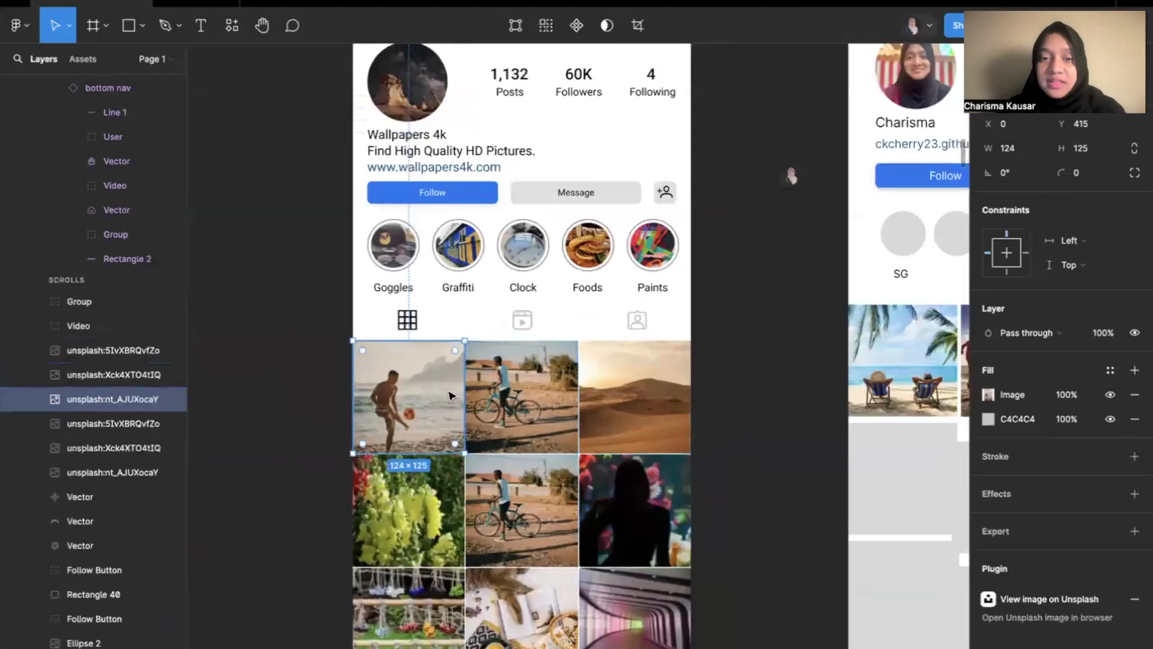
pyautogui.scroll(4, 460, 382)
pyautogui.scroll(3, 480, 371)
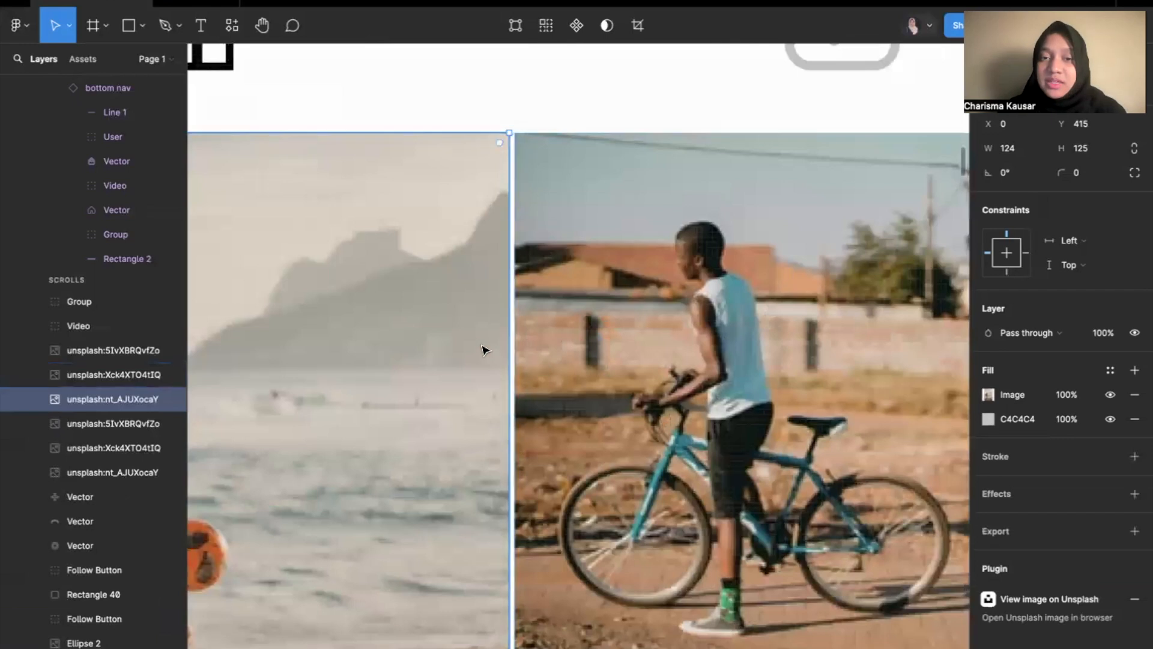
pyautogui.scroll(-2, 502, 346)
pyautogui.scroll(-6, 501, 346)
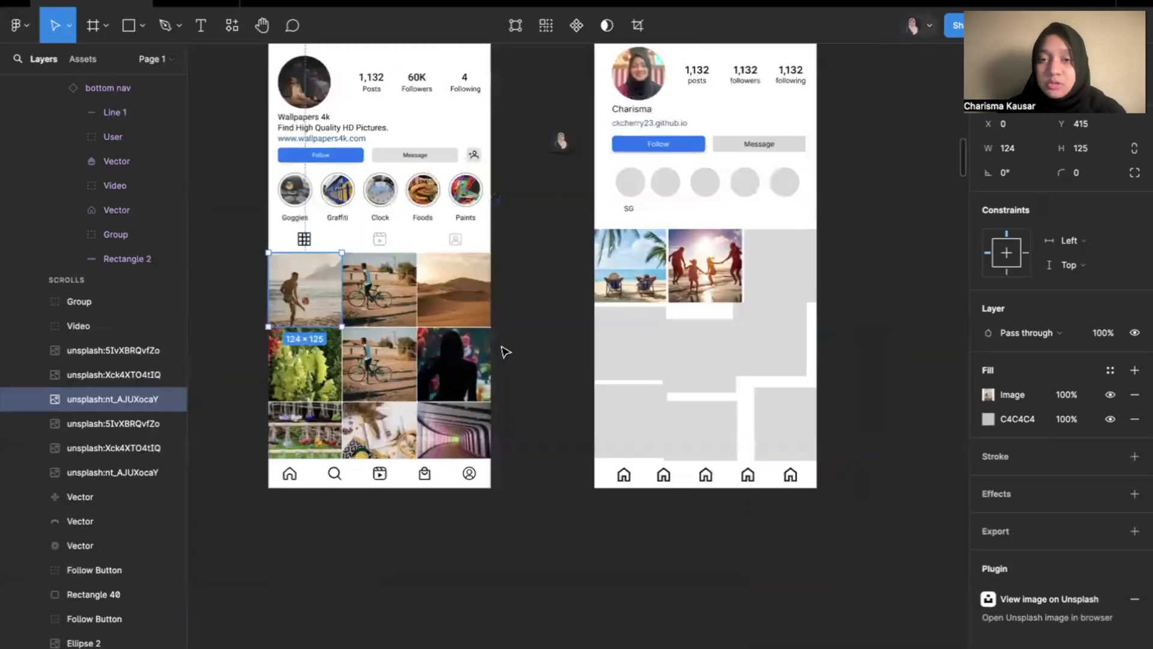
# Apply auto layout to the whole Image gallery group on the Instagram Profile Page.
pyautogui.click(785, 250)
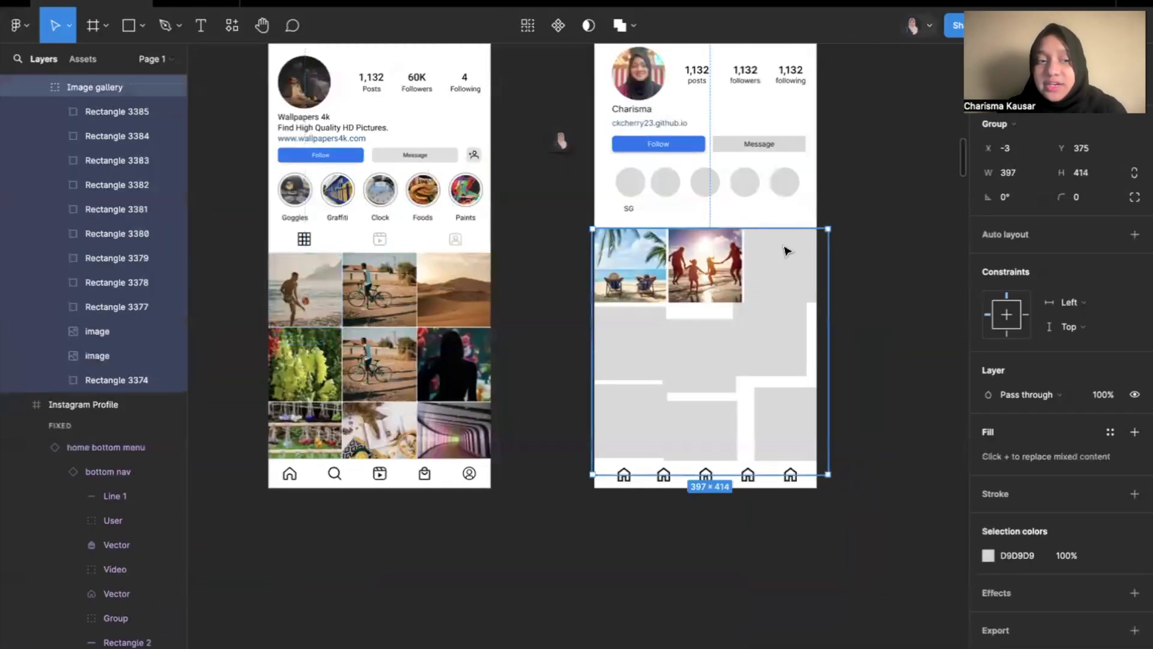
pyautogui.scroll(3, 80, 278)
pyautogui.scroll(1, 80, 279)
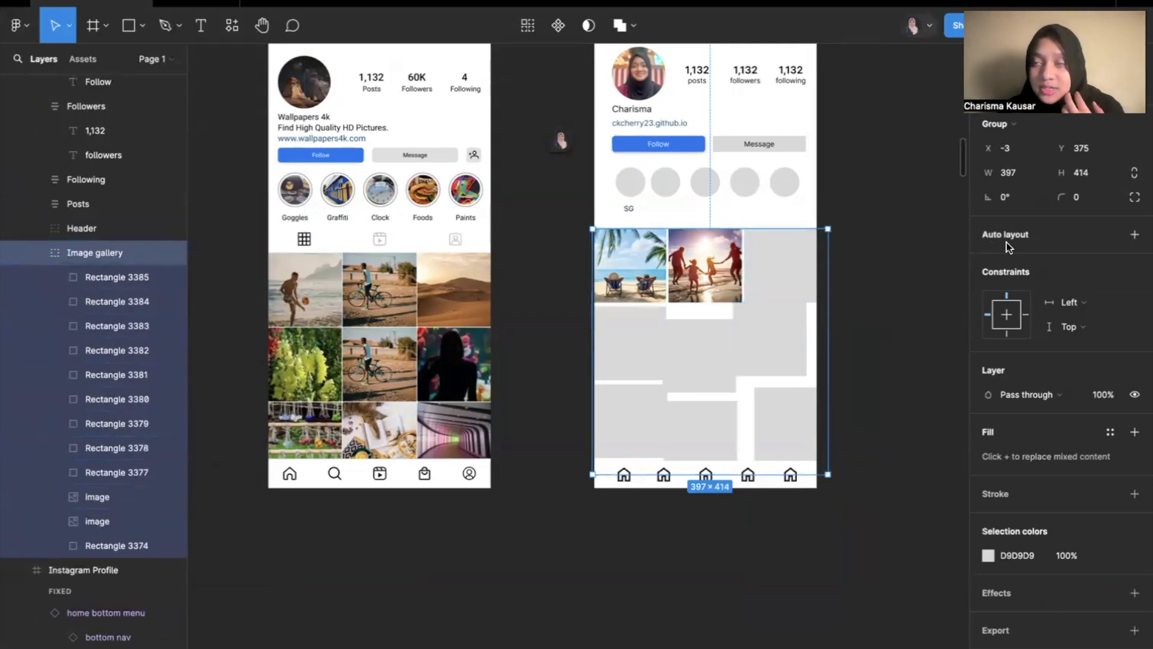
pyautogui.click(1133, 238)
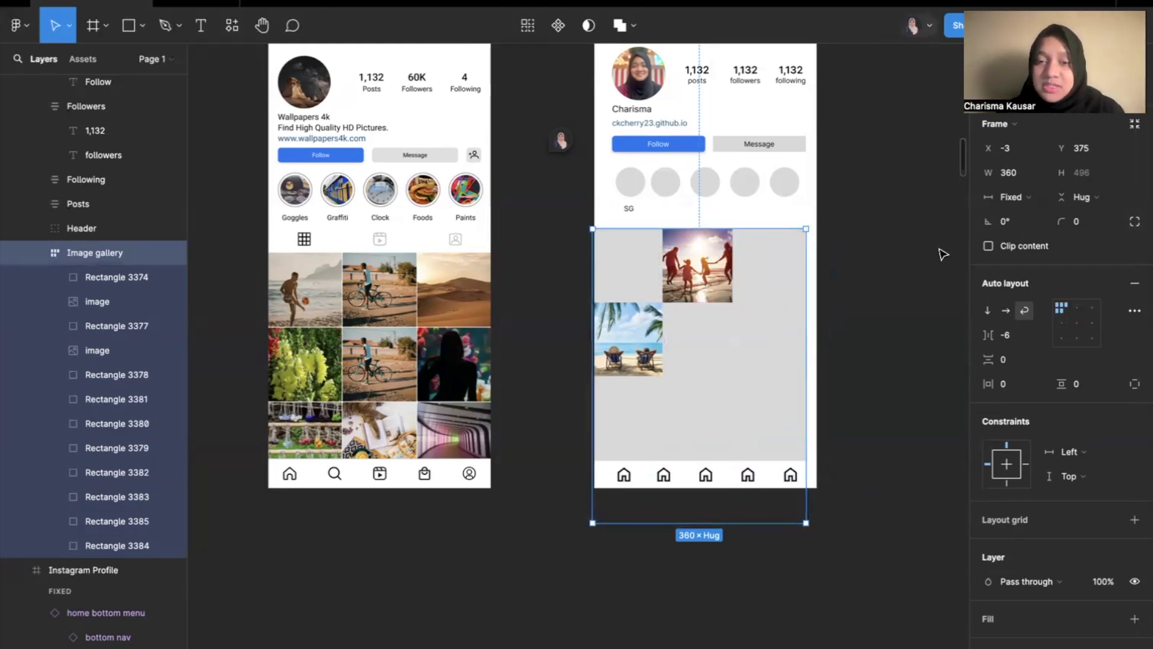
# Set the Image gallery's horizontal and vertical gaps to 10 and widen it to 410.
pyautogui.click(1015, 336)
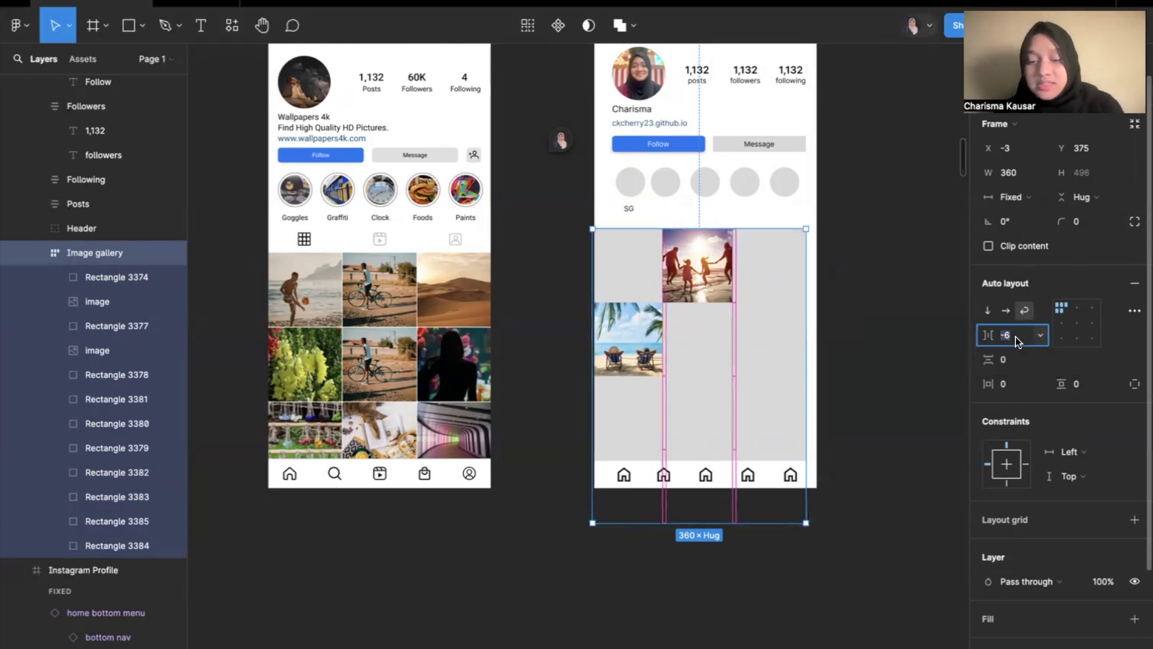
pyautogui.write('10')
pyautogui.press('Return')
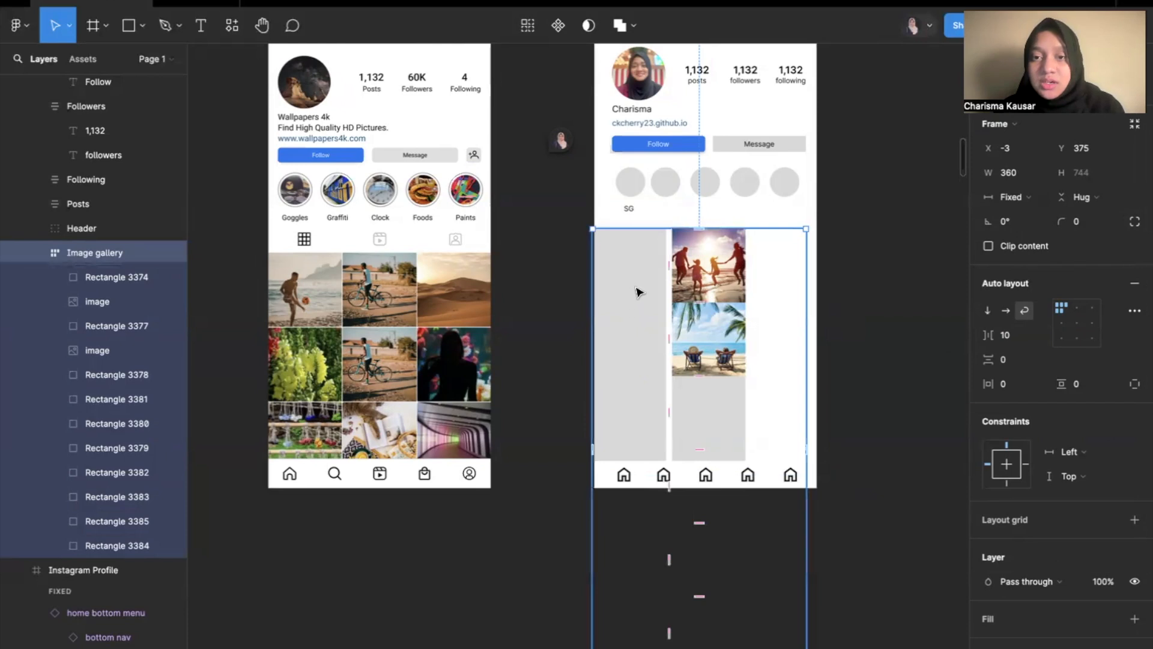
pyautogui.moveTo(808, 243); pyautogui.dragTo(839, 245)
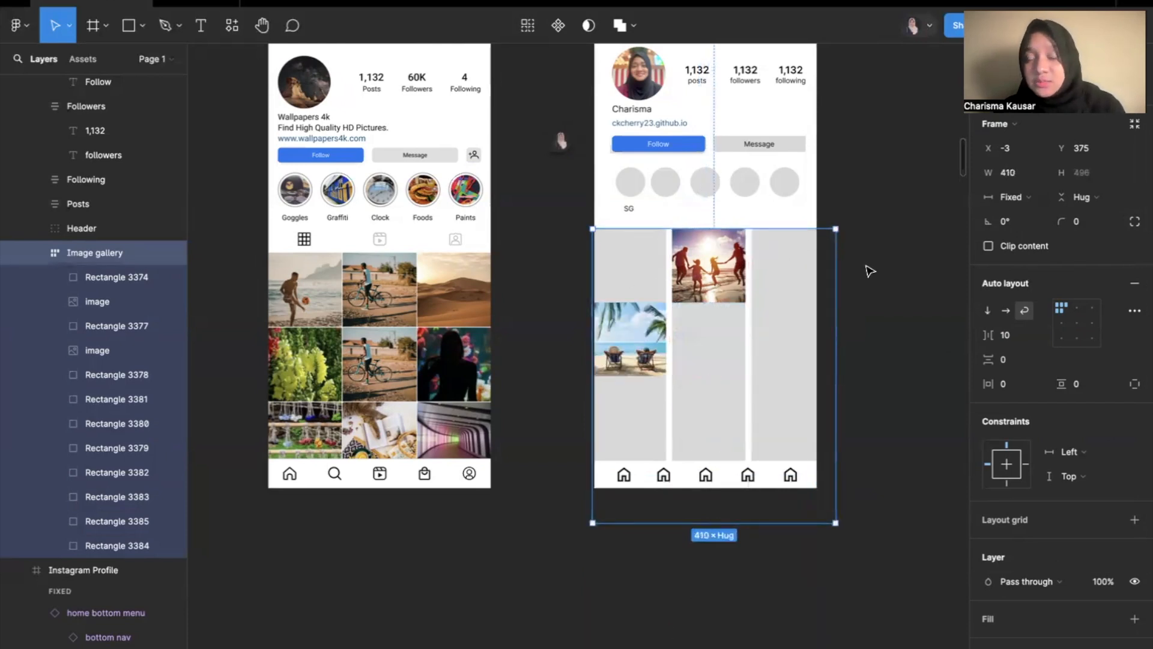
pyautogui.click(1014, 361)
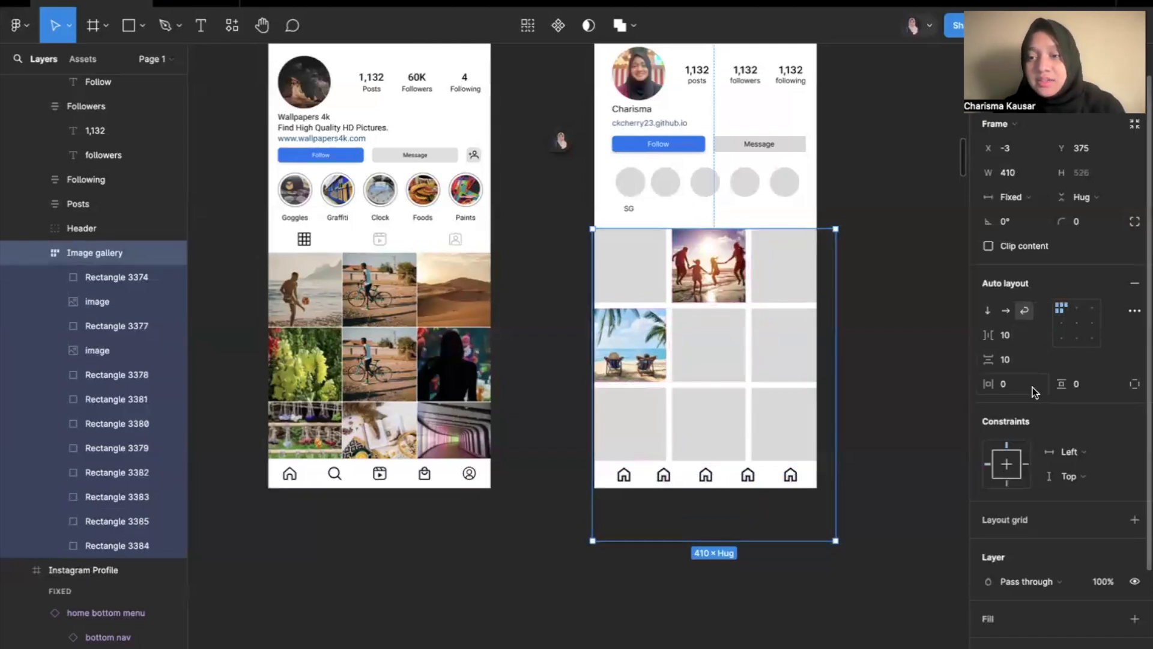
# Move the Image gallery to X 0, Y 374 and set its horizontal and vertical padding to 20.
pyautogui.scroll(5, 606, 272)
pyautogui.scroll(3, 606, 271)
pyautogui.hscroll(-2, 606, 272)
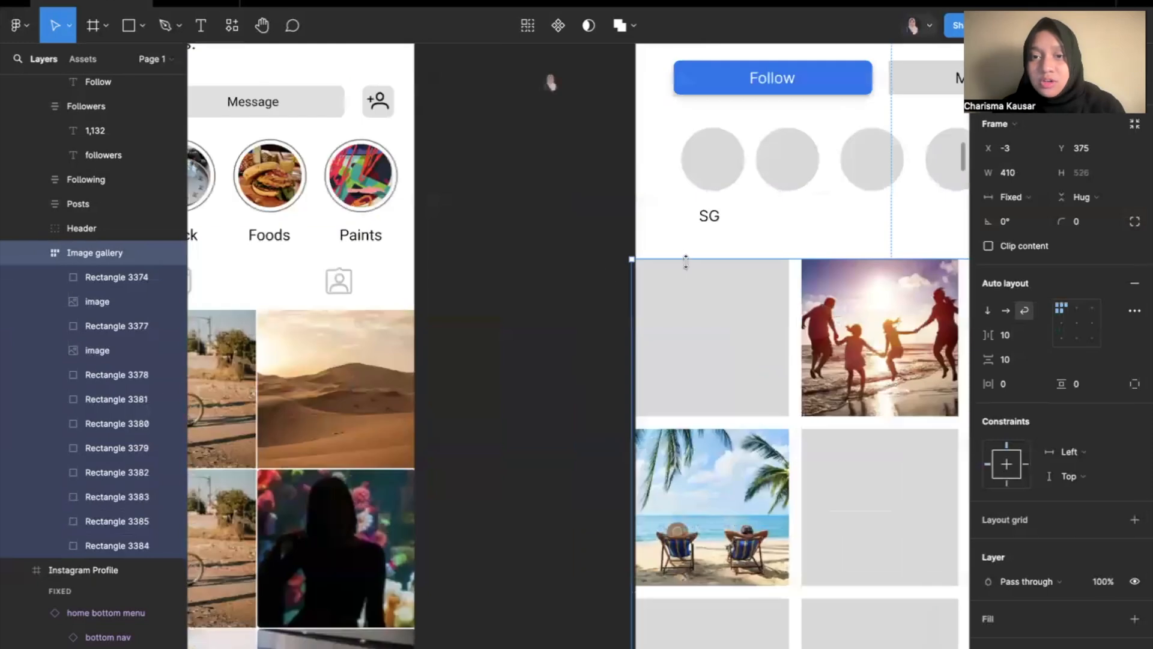
pyautogui.moveTo(694, 314); pyautogui.dragTo(701, 315)
pyautogui.click(1019, 387)
pyautogui.write('20')
pyautogui.press('Return')
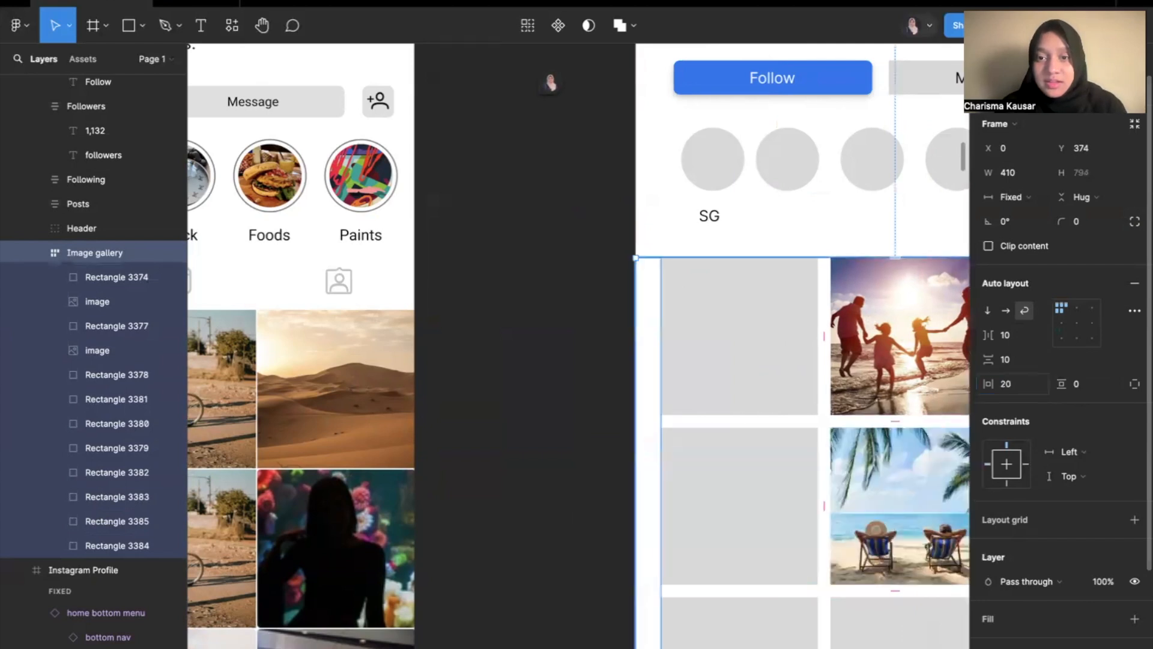
pyautogui.click(1090, 389)
pyautogui.press('Return')
pyautogui.scroll(-5, 741, 440)
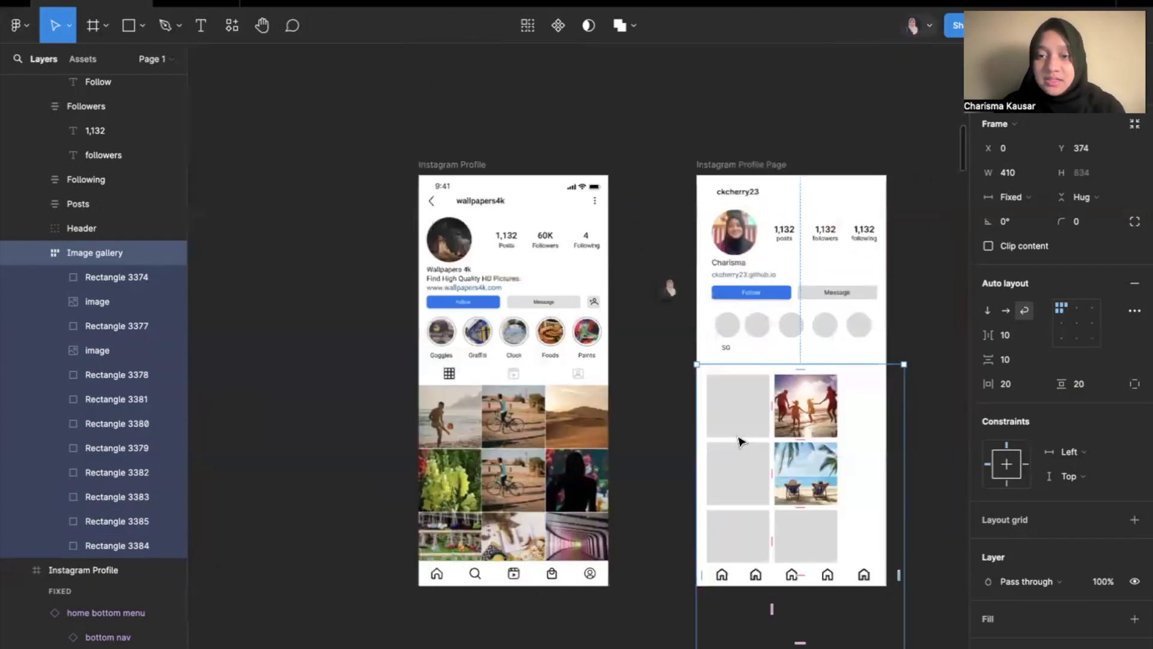
# Widen the Image gallery to 464 and shift it to X -6, Y 384.
pyautogui.scroll(2, 741, 440)
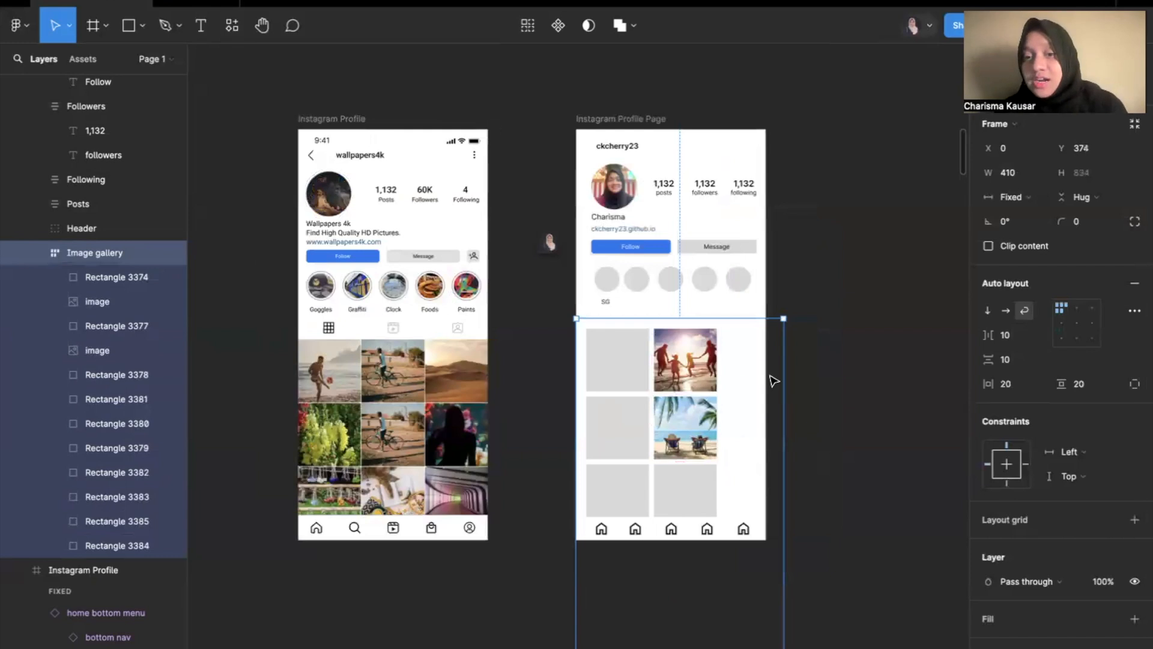
pyautogui.scroll(-2, 804, 424)
pyautogui.hscroll(2, 805, 424)
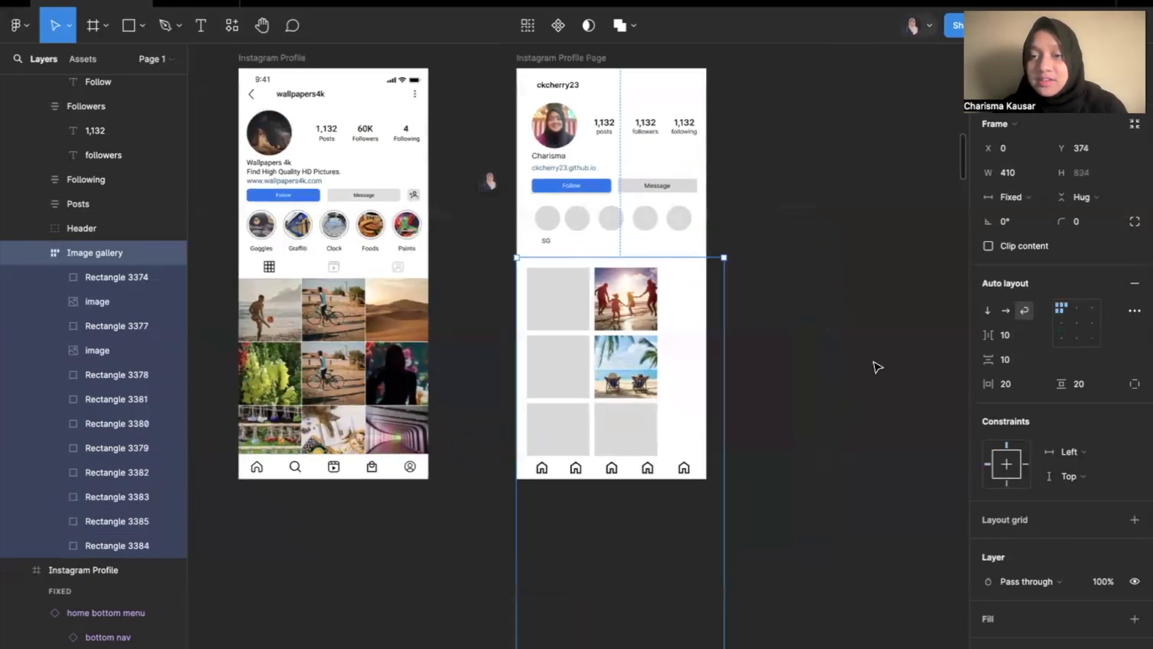
pyautogui.scroll(-1, 877, 366)
pyautogui.hscroll(1, 877, 366)
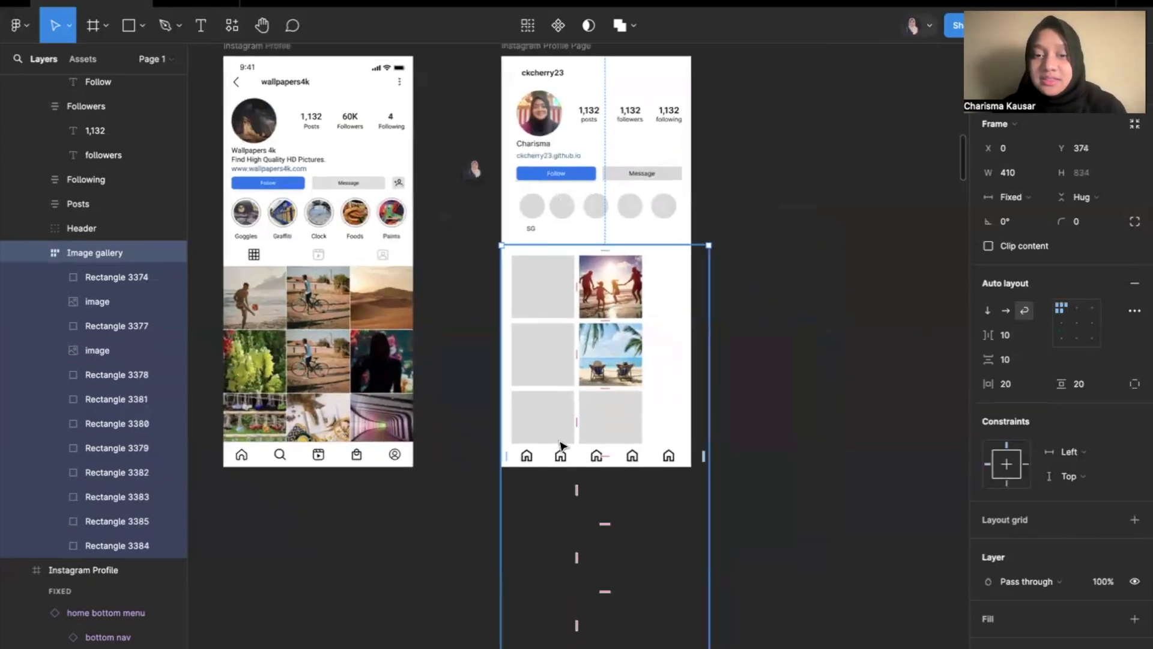
pyautogui.moveTo(672, 314); pyautogui.dragTo(734, 311)
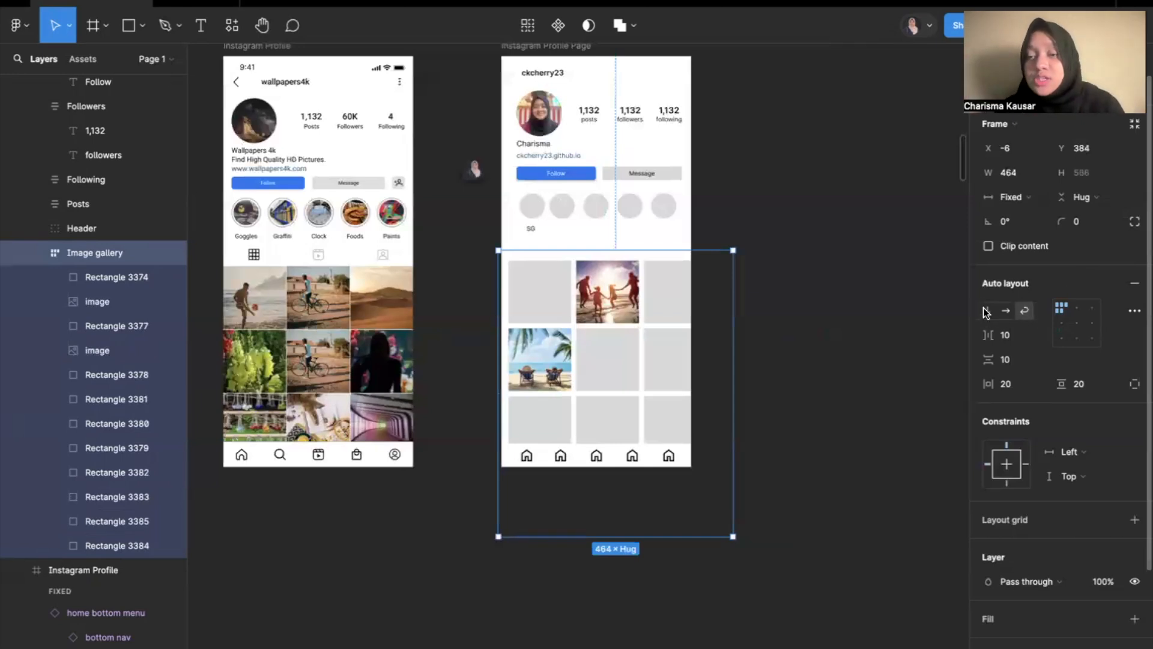
# Try the horizontal and vertical auto layout directions on the Image gallery, and return it to Wrap.
pyautogui.click(1007, 311)
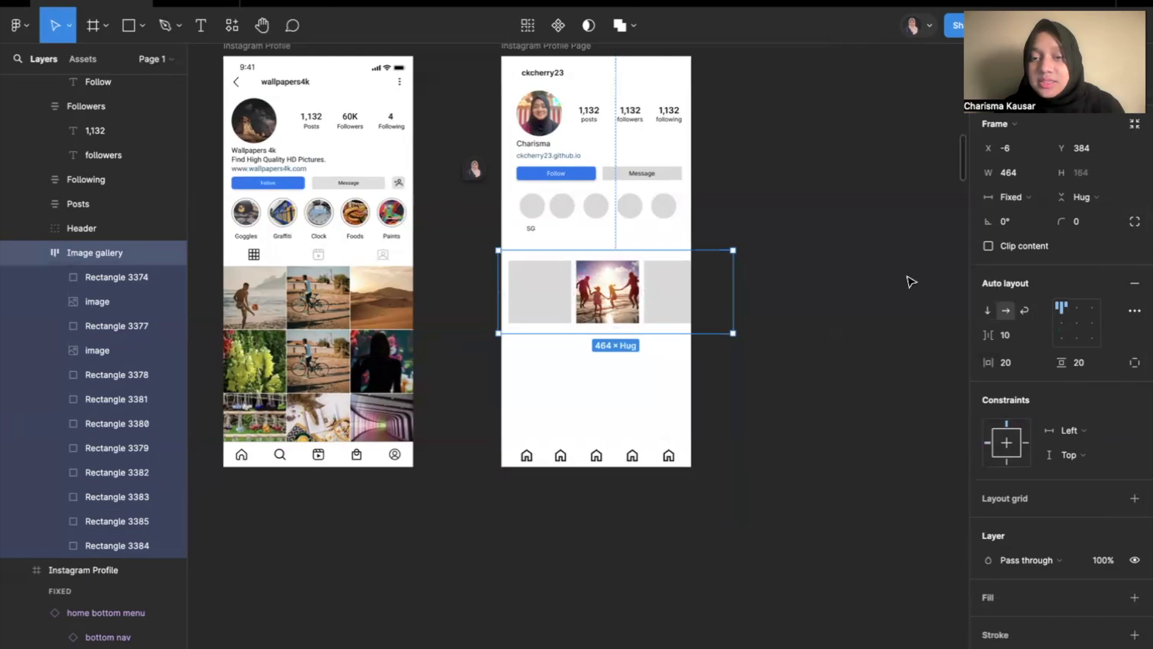
pyautogui.click(987, 310)
pyautogui.scroll(-5, 494, 443)
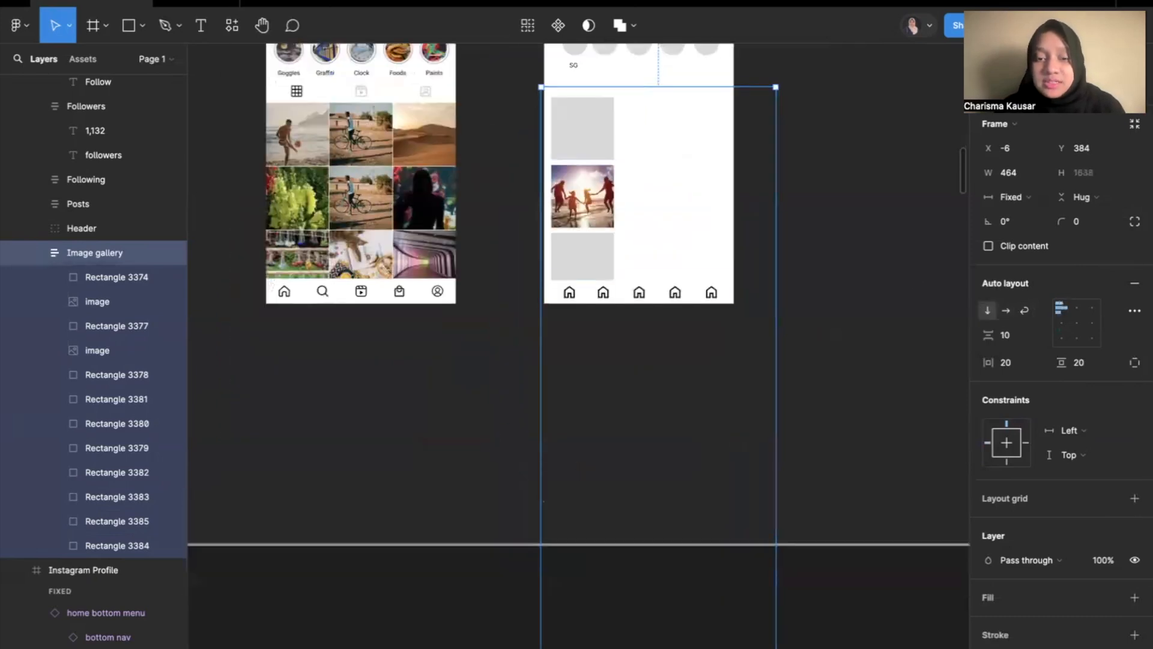
pyautogui.scroll(5, 536, 474)
pyautogui.hscroll(1, 535, 475)
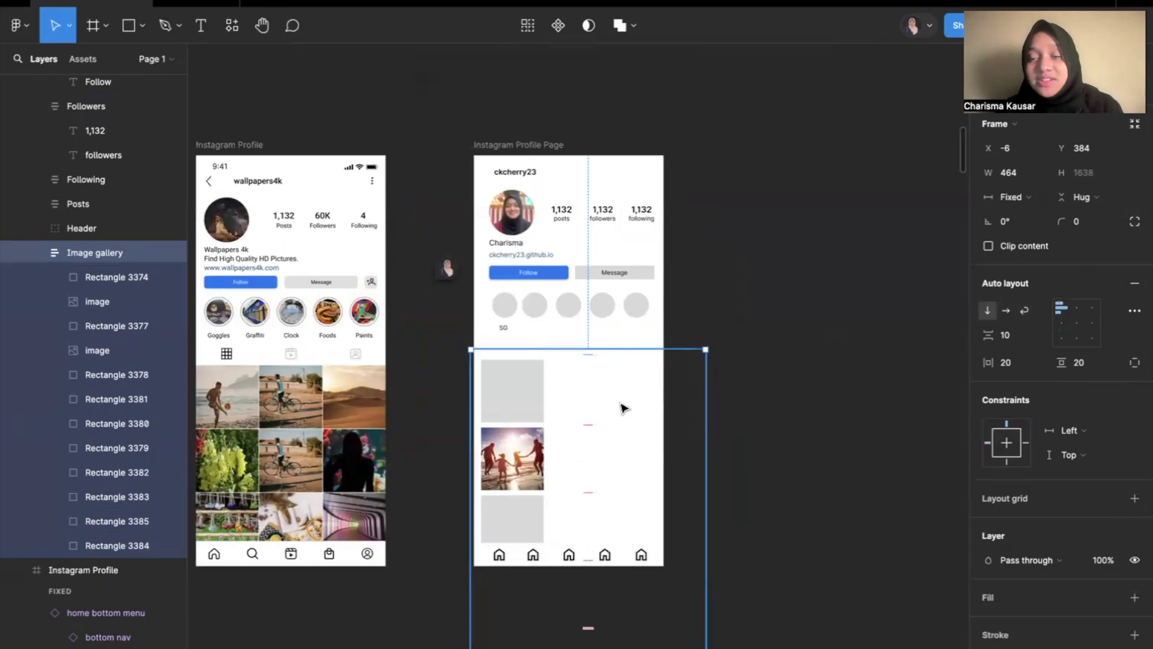
pyautogui.click(1025, 310)
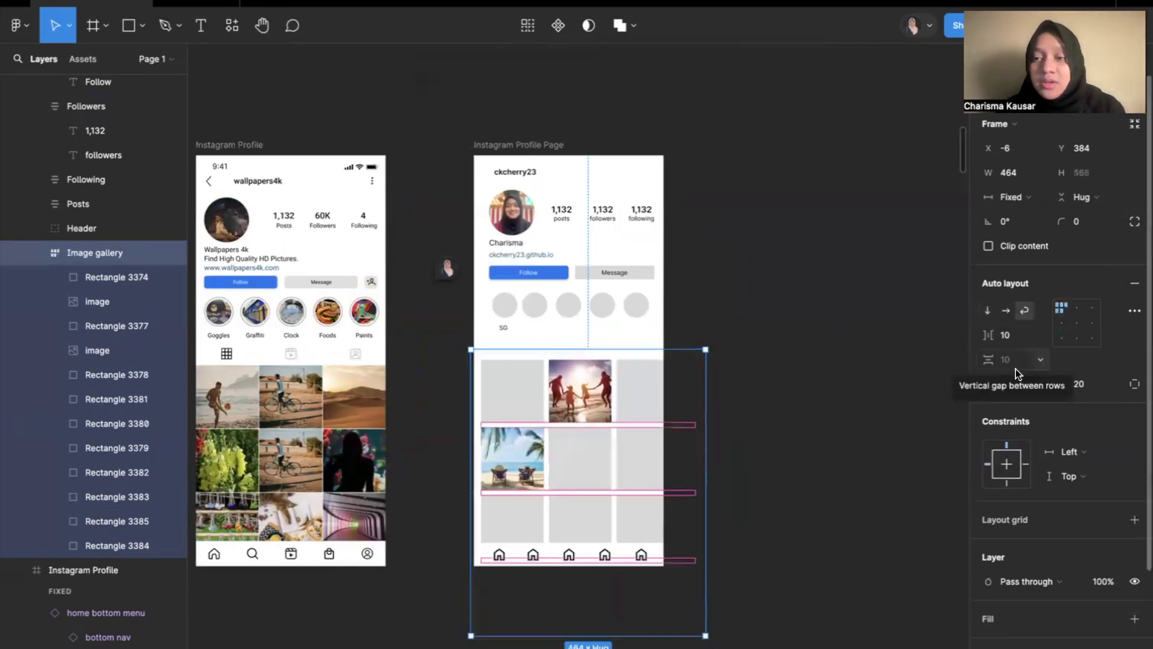
# Set the Image gallery's horizontal and vertical padding to 0.
pyautogui.click(1002, 383)
pyautogui.write('0')
pyautogui.press('Return')
pyautogui.click(1093, 389)
pyautogui.write('0')
pyautogui.press('Return')
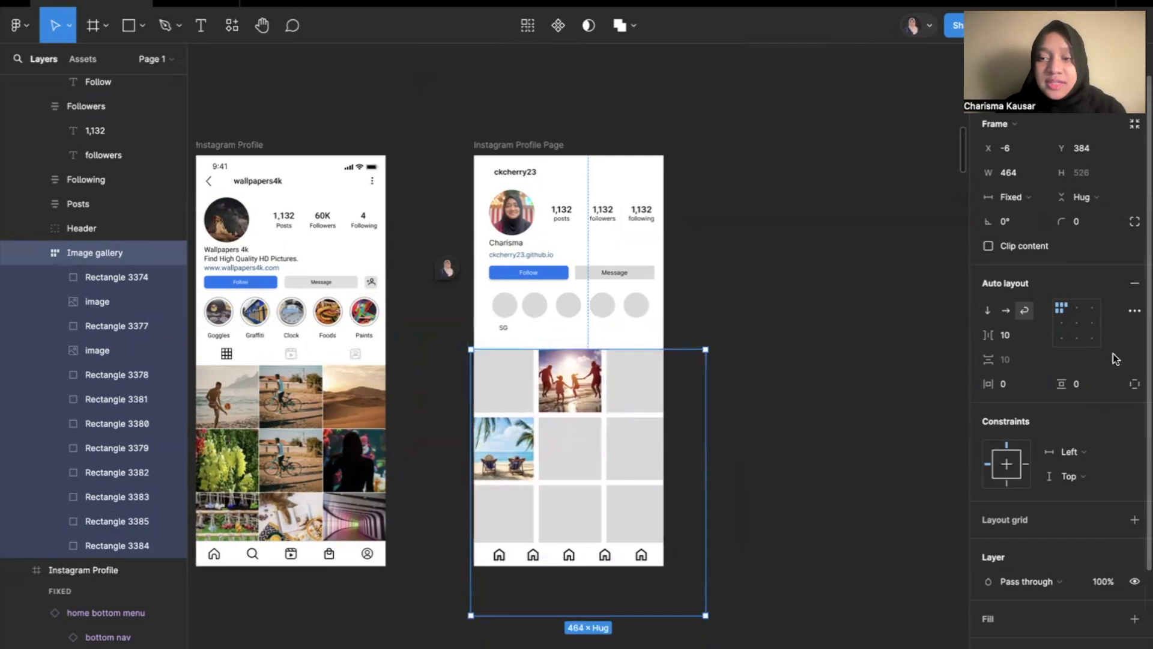
# Set the Image gallery's horizontal gap between items and vertical gap between rows to 1.
pyautogui.click(1015, 339)
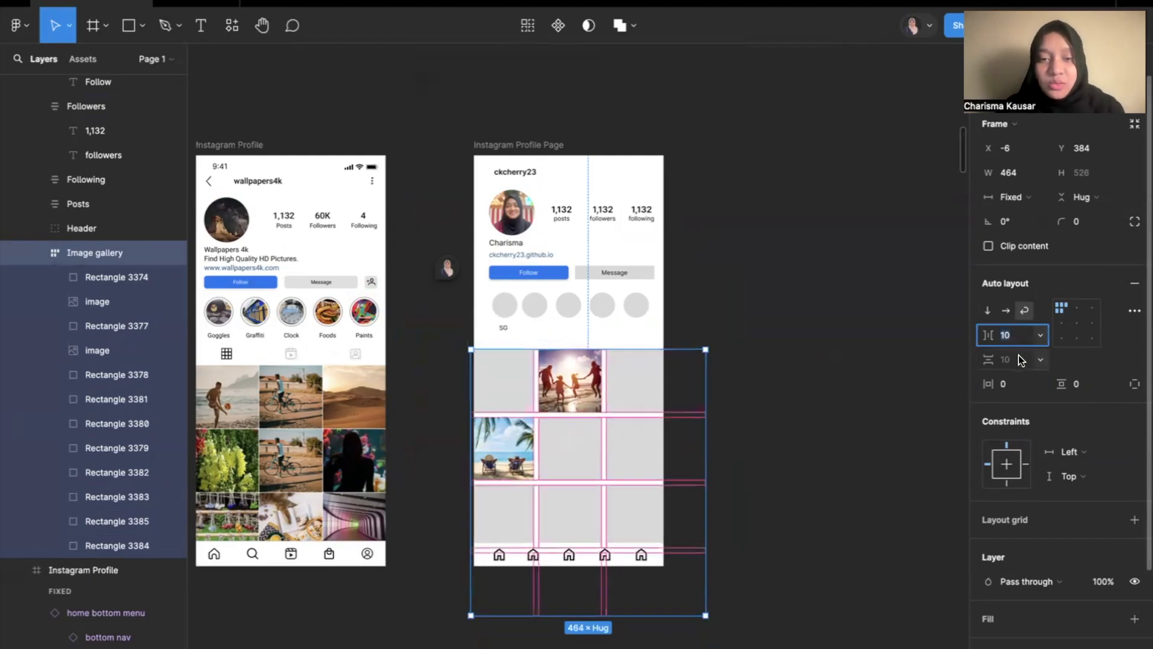
pyautogui.write('1')
pyautogui.press('Return')
pyautogui.click(1021, 360)
pyautogui.press('Return')
pyautogui.scroll(5, 483, 393)
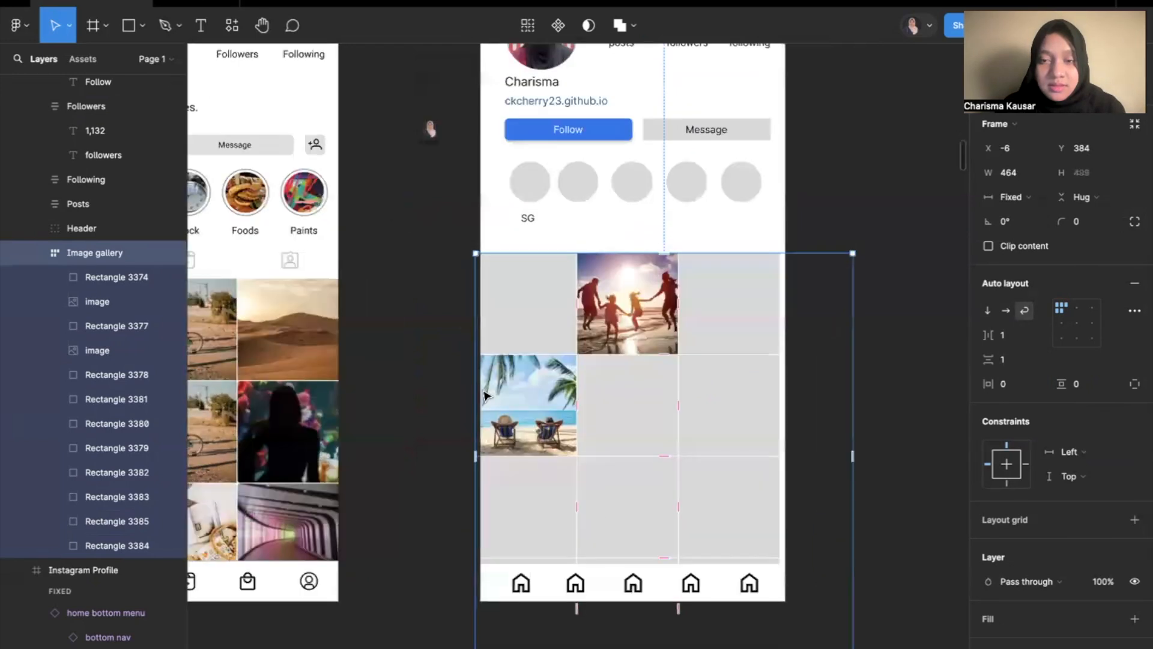
# Align the Image gallery with the page frame at X 0, Y 383 and resize it to 374 × 383.
pyautogui.moveTo(733, 309); pyautogui.dragTo(737, 309)
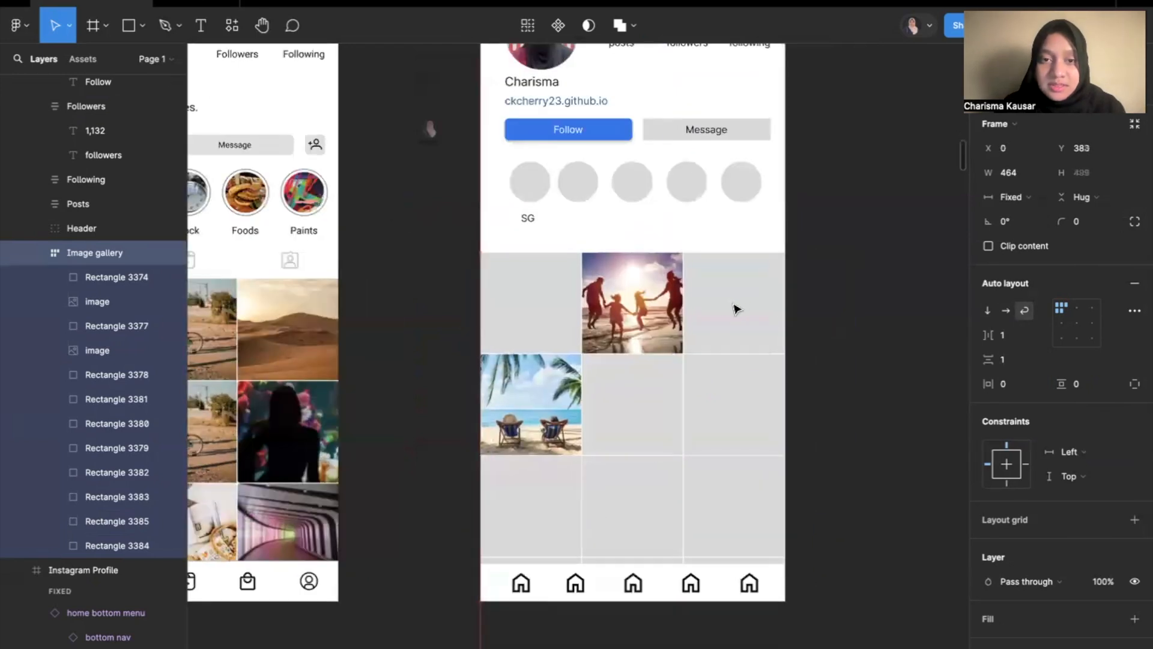
pyautogui.moveTo(860, 287); pyautogui.dragTo(784, 286)
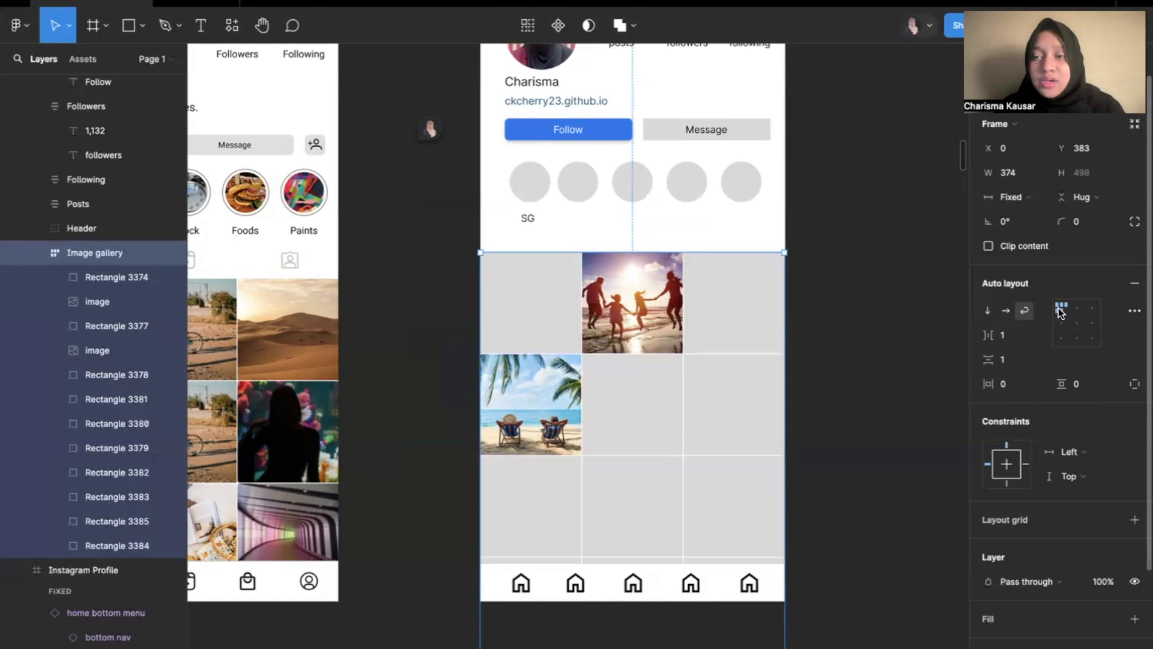
pyautogui.scroll(-2, 831, 489)
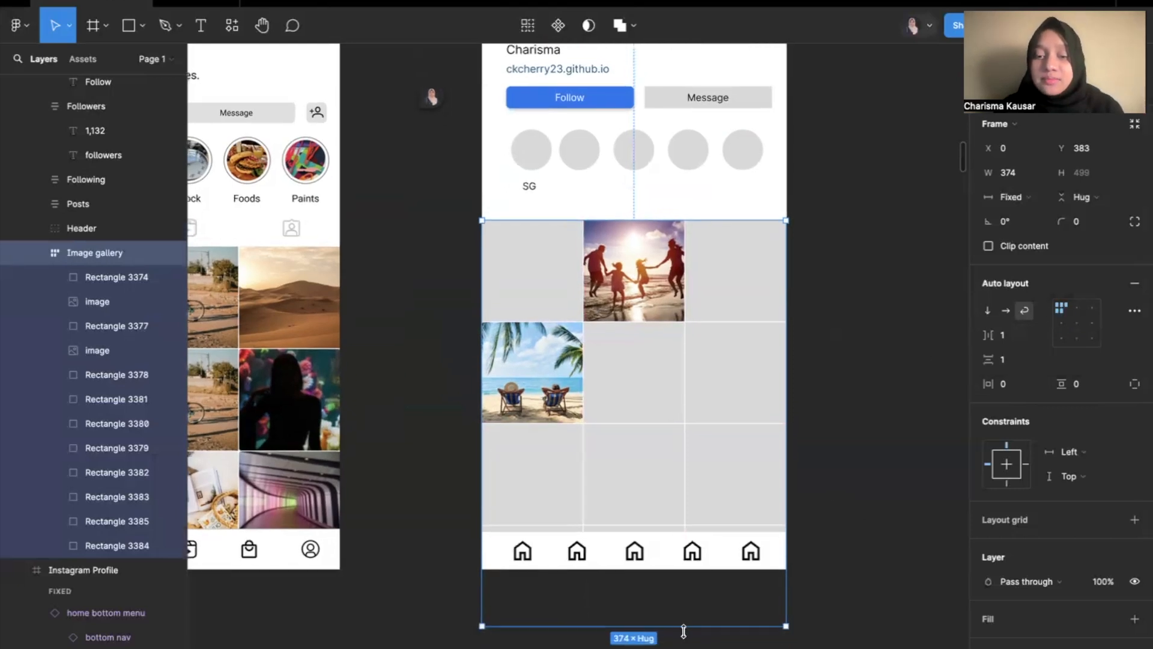
pyautogui.moveTo(685, 630); pyautogui.dragTo(693, 529)
pyautogui.click(870, 334)
# Try moving the Image gallery up over the story circles, and undo the move.
pyautogui.click(724, 367)
pyautogui.moveTo(724, 399); pyautogui.dragTo(703, 265)
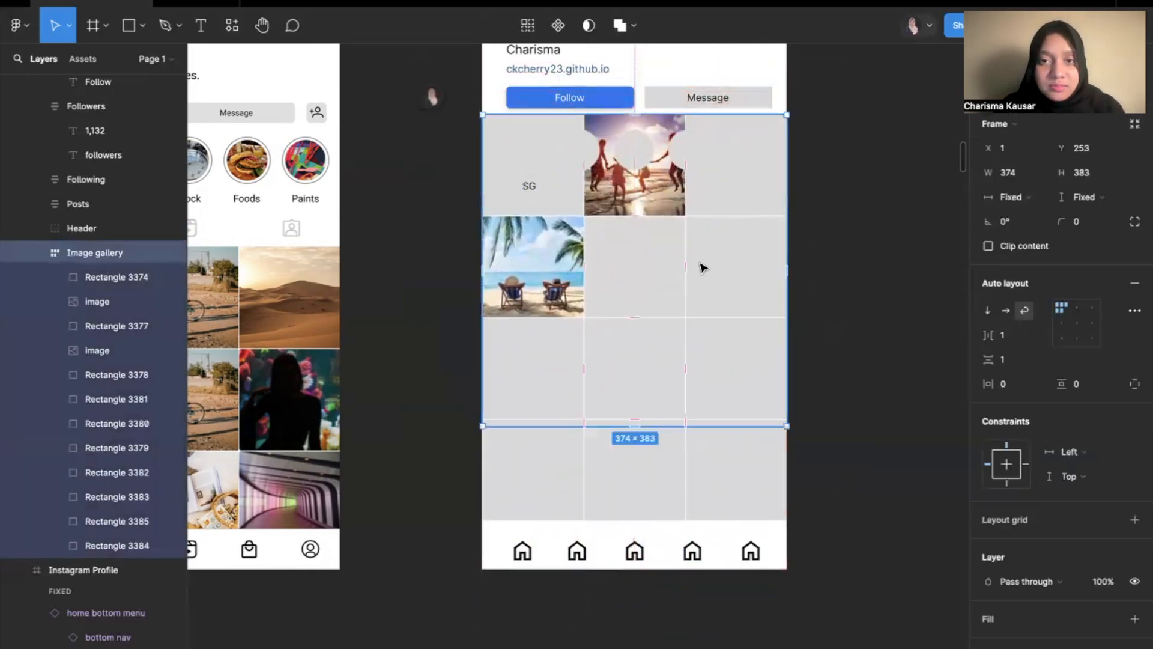
pyautogui.hotkey('ctrl', 'z')
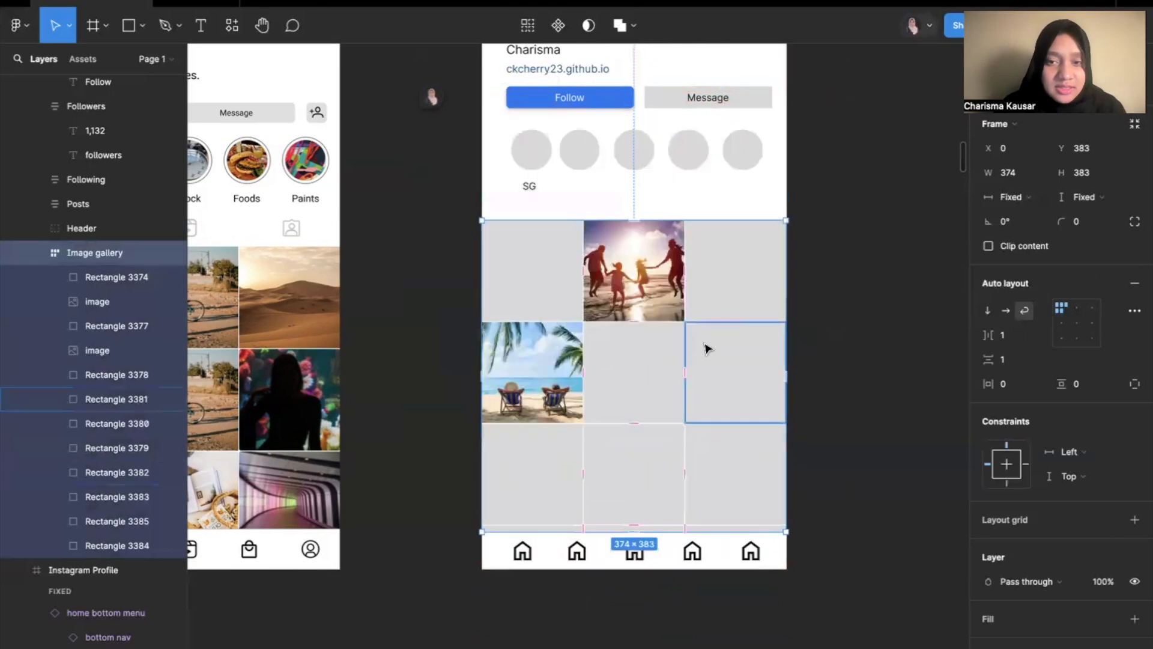
pyautogui.click(853, 347)
pyautogui.click(743, 338)
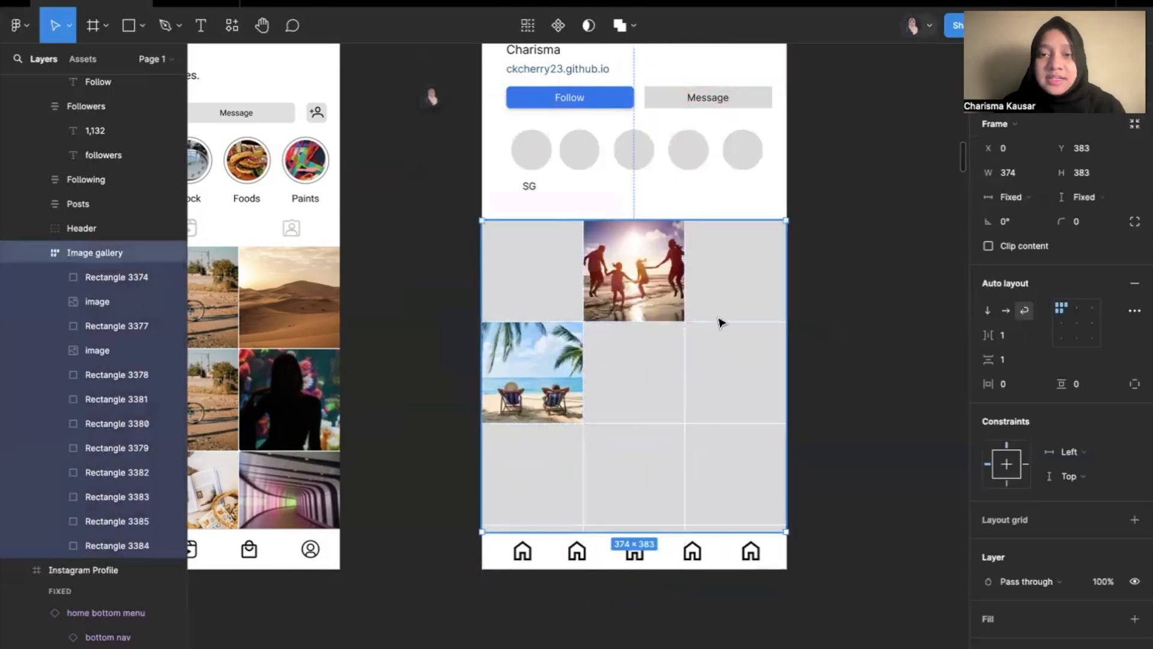
pyautogui.click(805, 330)
pyautogui.scroll(-3, 808, 331)
pyautogui.scroll(-2, 808, 331)
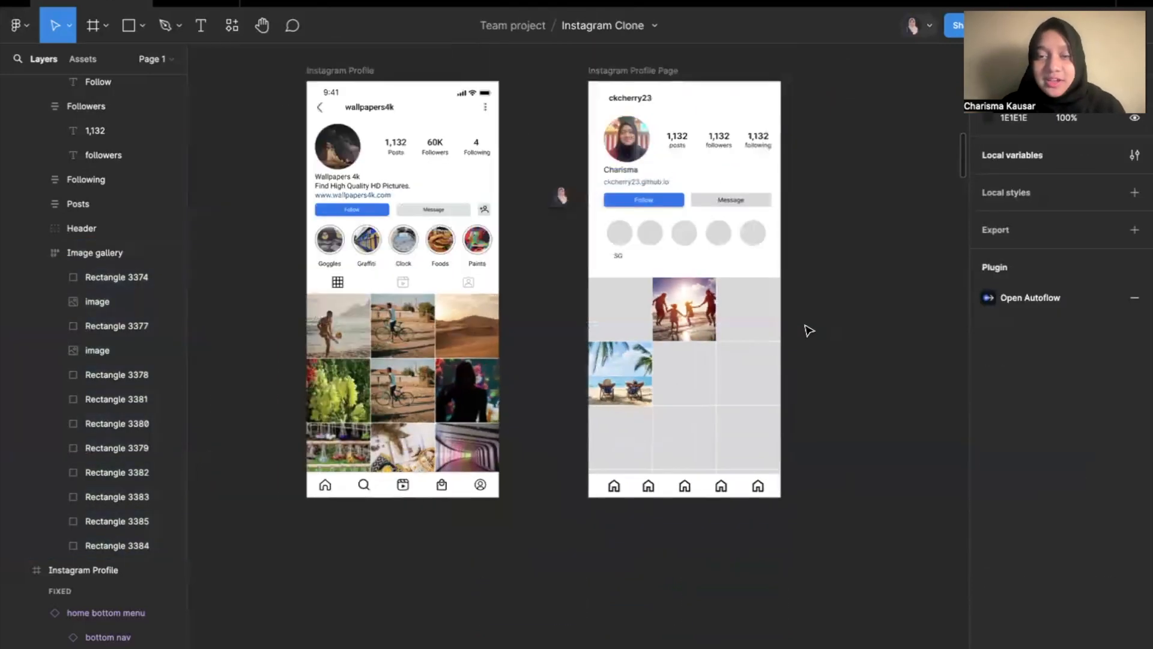
pyautogui.scroll(1, 806, 330)
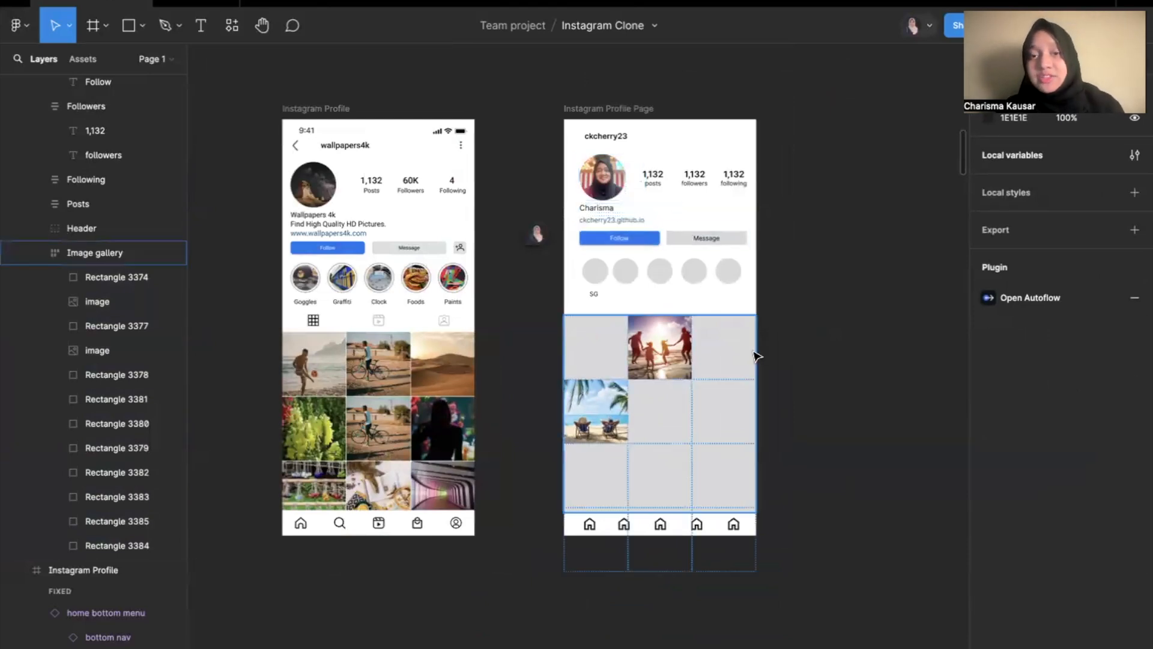
# Try applying auto layout to the Footer group of home icons, and undo it.
pyautogui.click(634, 525)
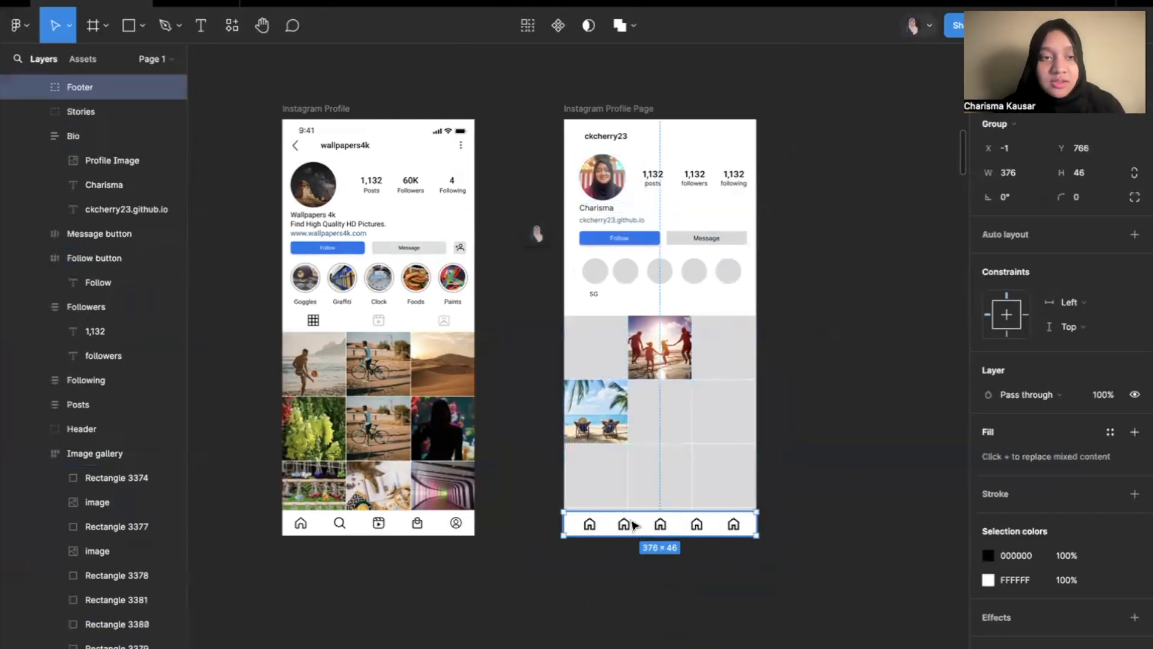
pyautogui.scroll(3, 631, 523)
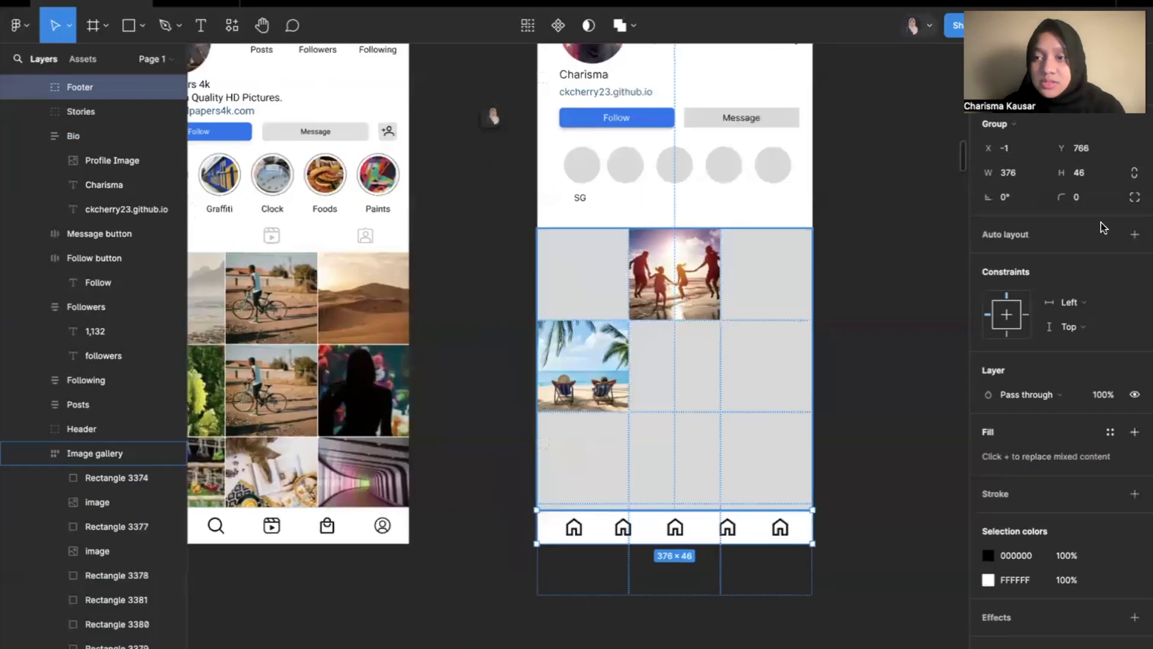
pyautogui.click(1134, 234)
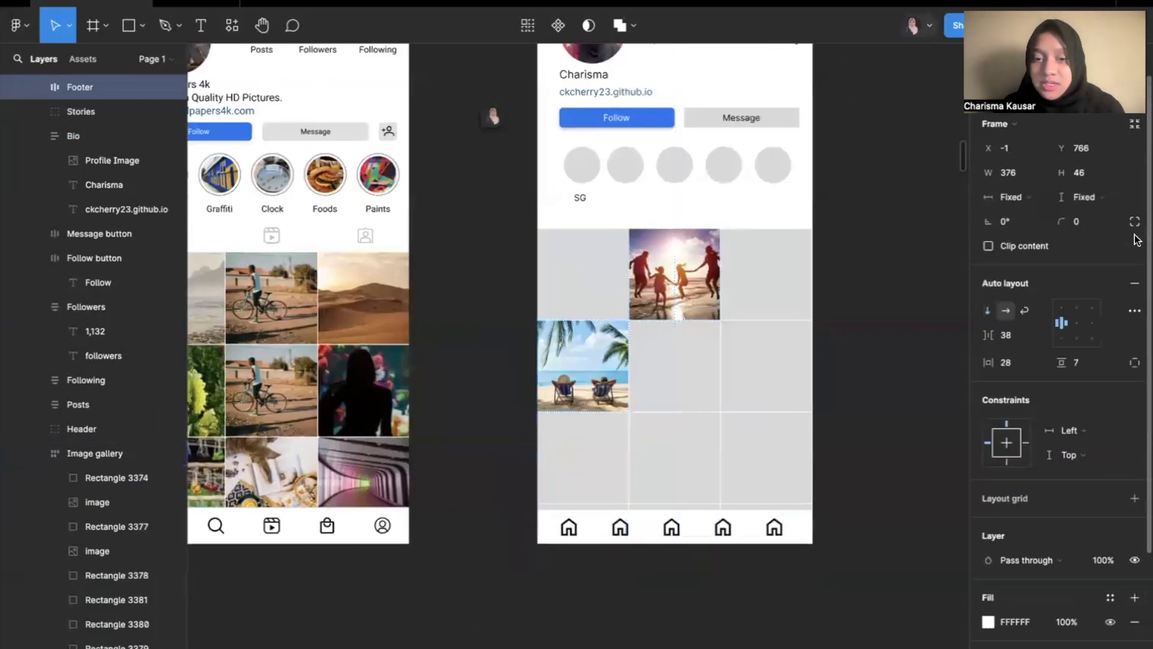
pyautogui.scroll(3, 666, 625)
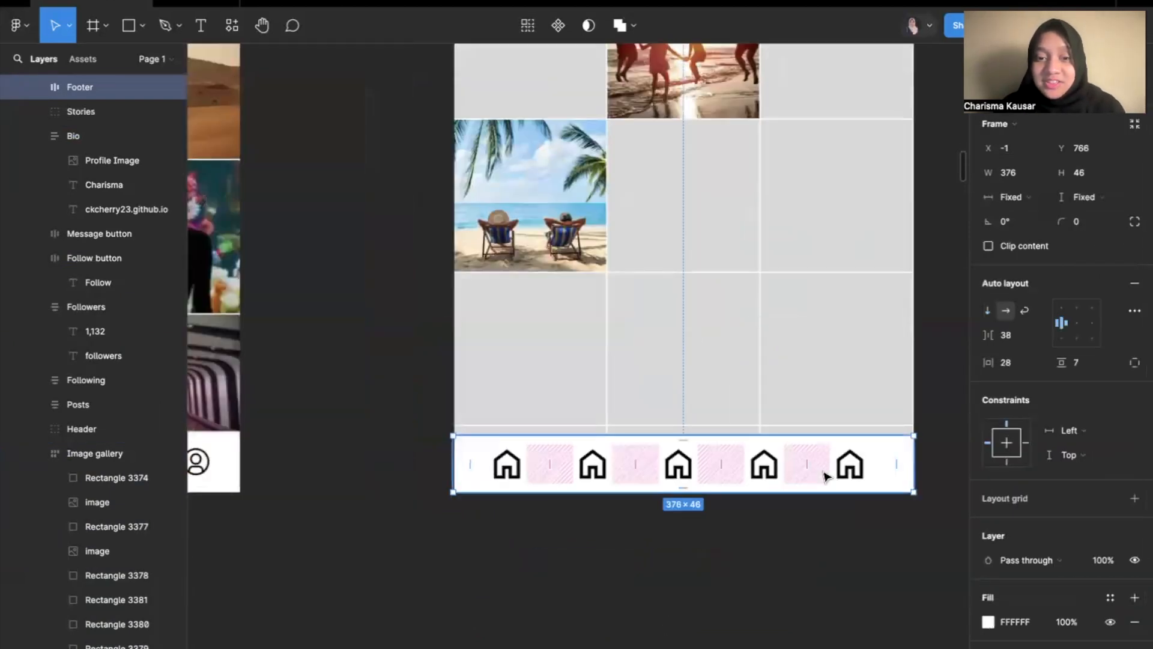
pyautogui.hotkey('ctrl', 'z')
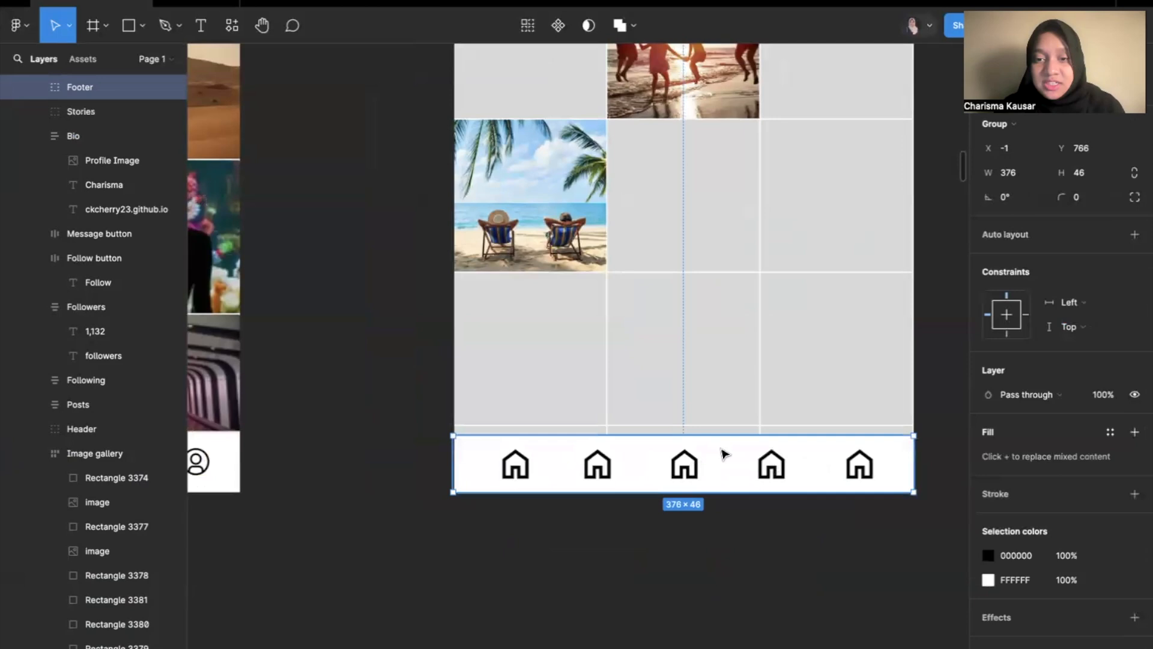
# Shift the Footer's second home icon slightly upward and apply auto layout to the whole Footer group.
pyautogui.doubleClick(598, 475)
pyautogui.moveTo(597, 475); pyautogui.dragTo(598, 470)
pyautogui.click(657, 531)
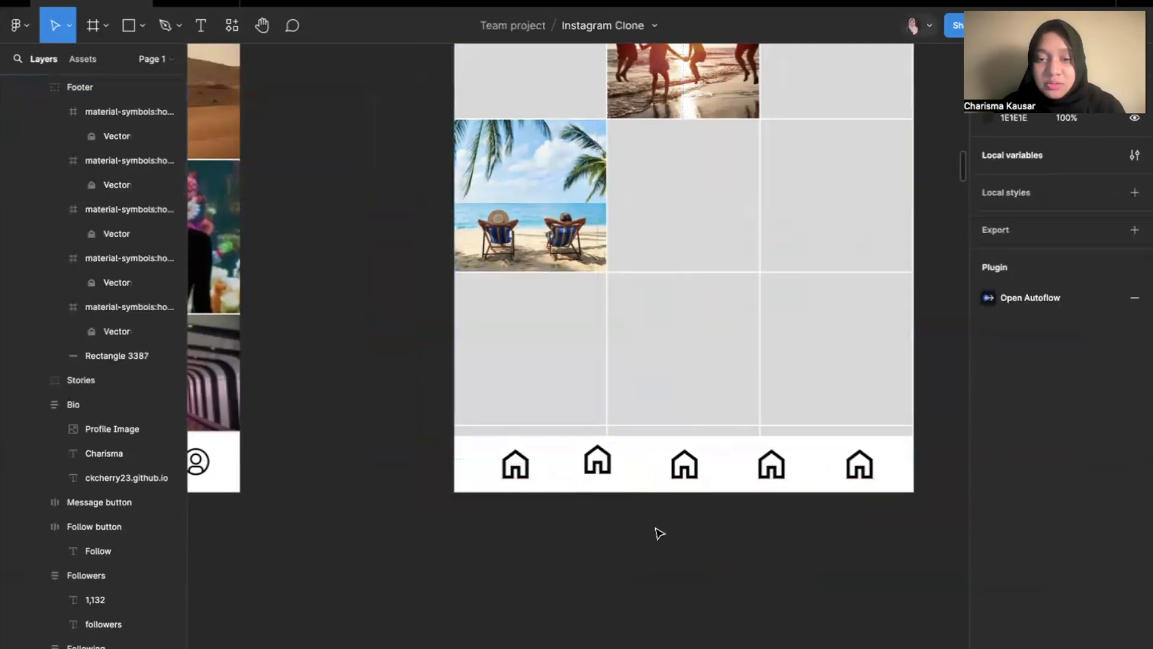
pyautogui.click(649, 482)
pyautogui.click(1134, 234)
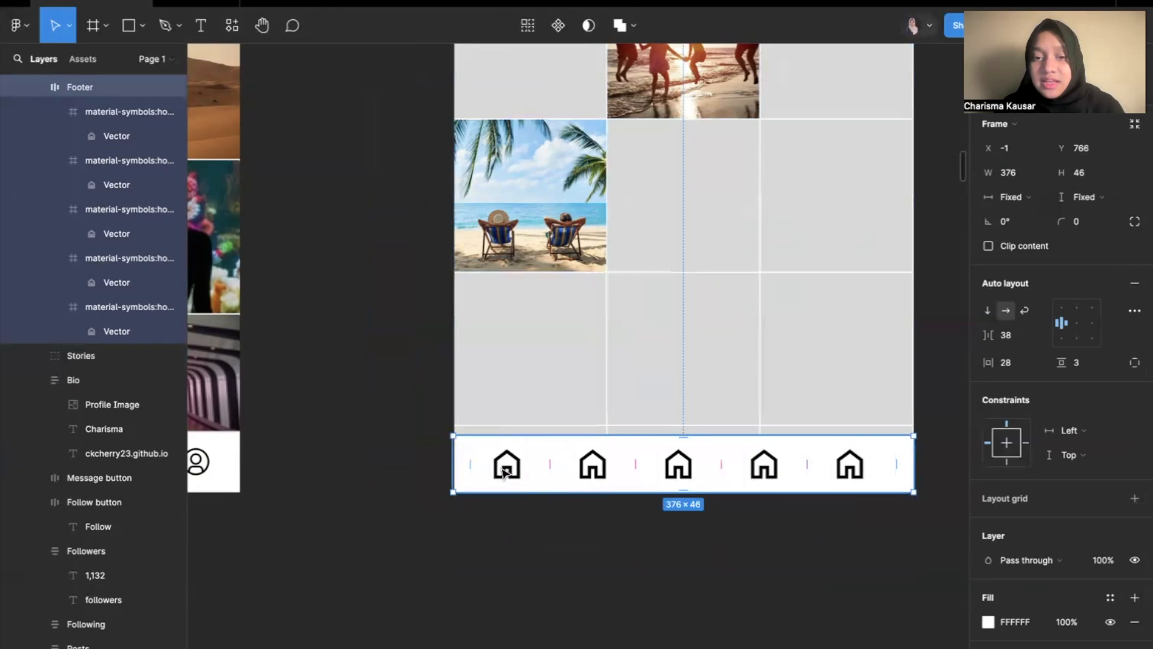
# Review the Instagram Profile Page beside the reference frame and switch to the Auto-layout presentation slide.
pyautogui.click(855, 532)
pyautogui.hotkey('shift', '1')
pyautogui.hscroll(1, 857, 535)
pyautogui.scroll(1, 856, 534)
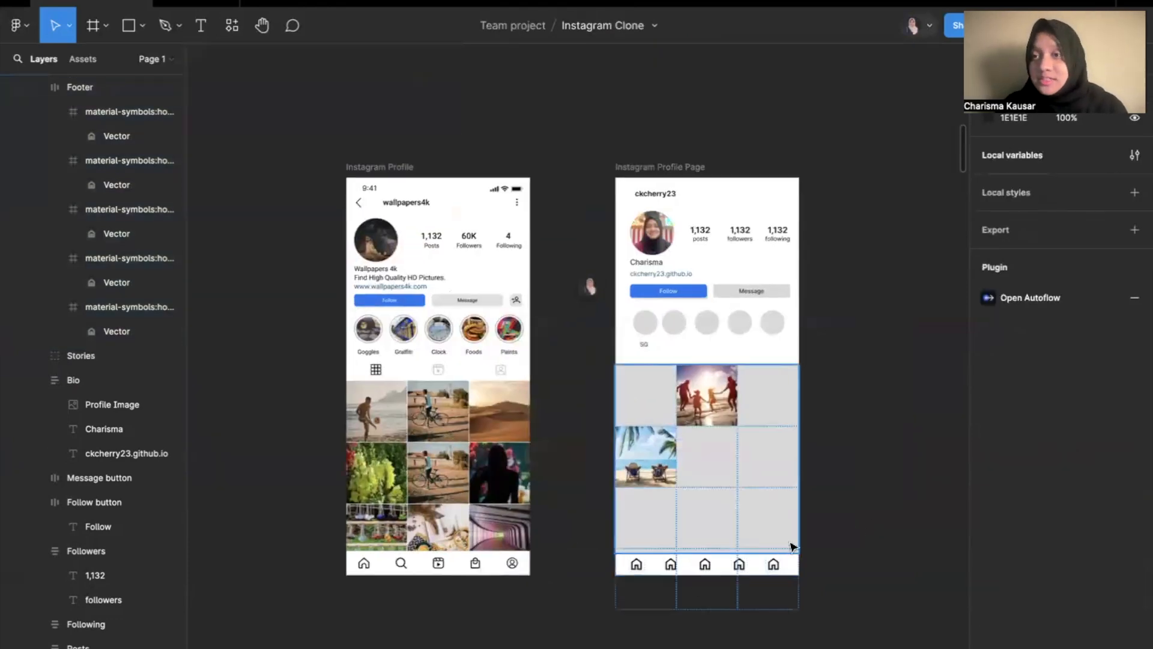
pyautogui.hotkey('ctrl', 'Left')
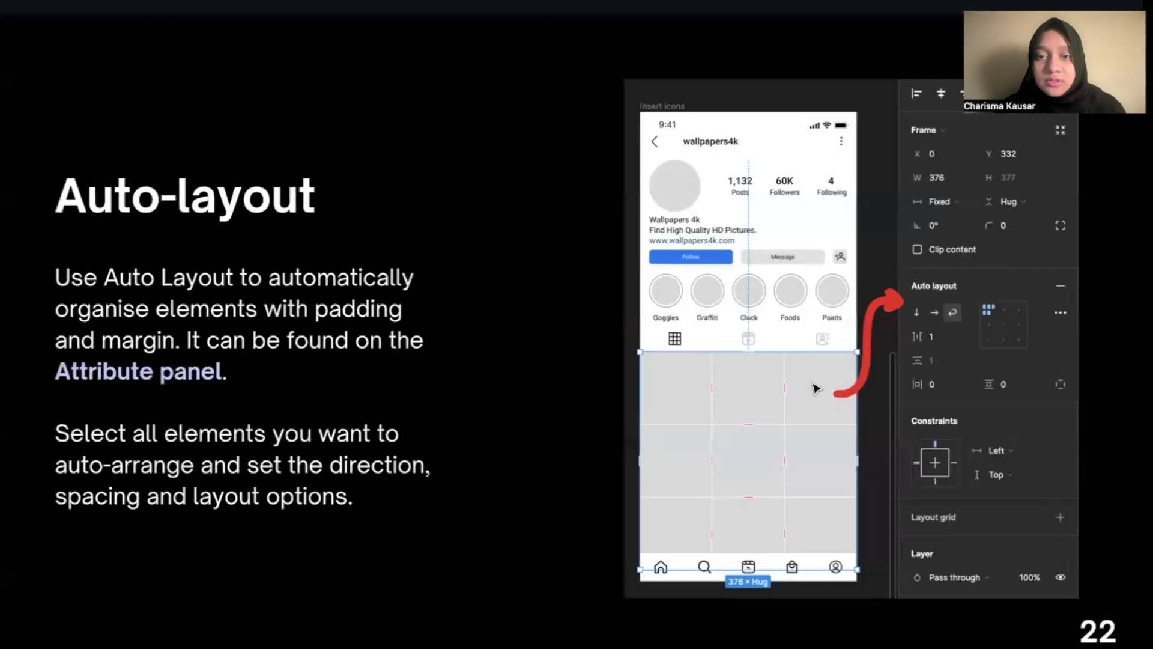
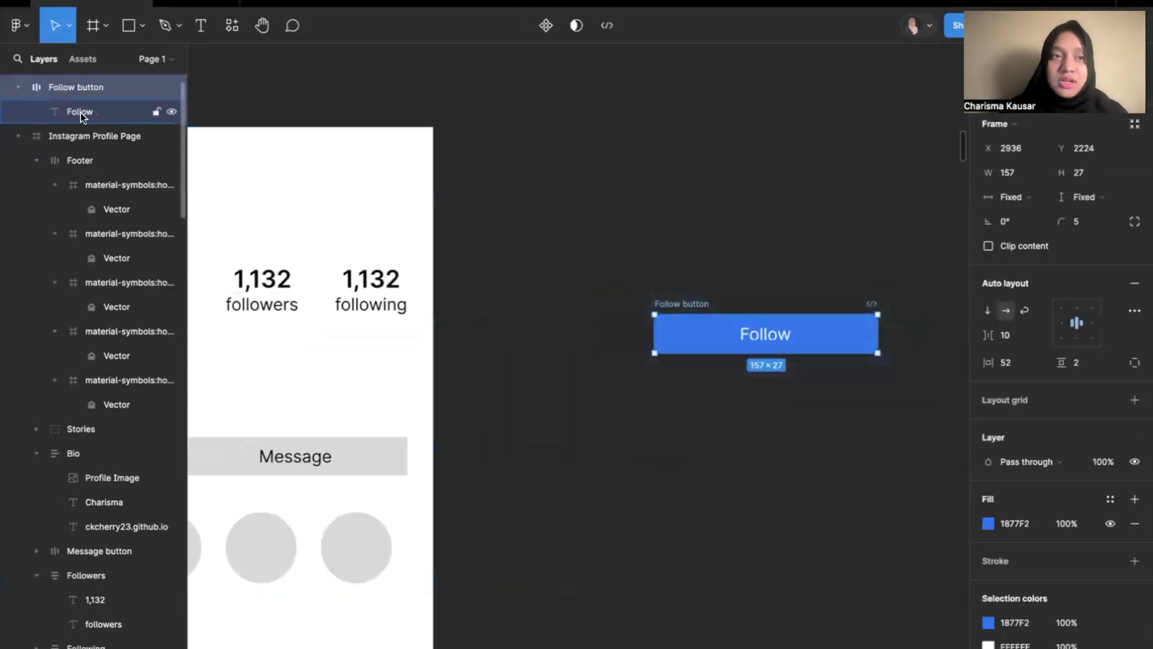
# Turn the blue Follow button frame beside the Instagram Profile Page into a component.
pyautogui.scroll(1, 60, 114)
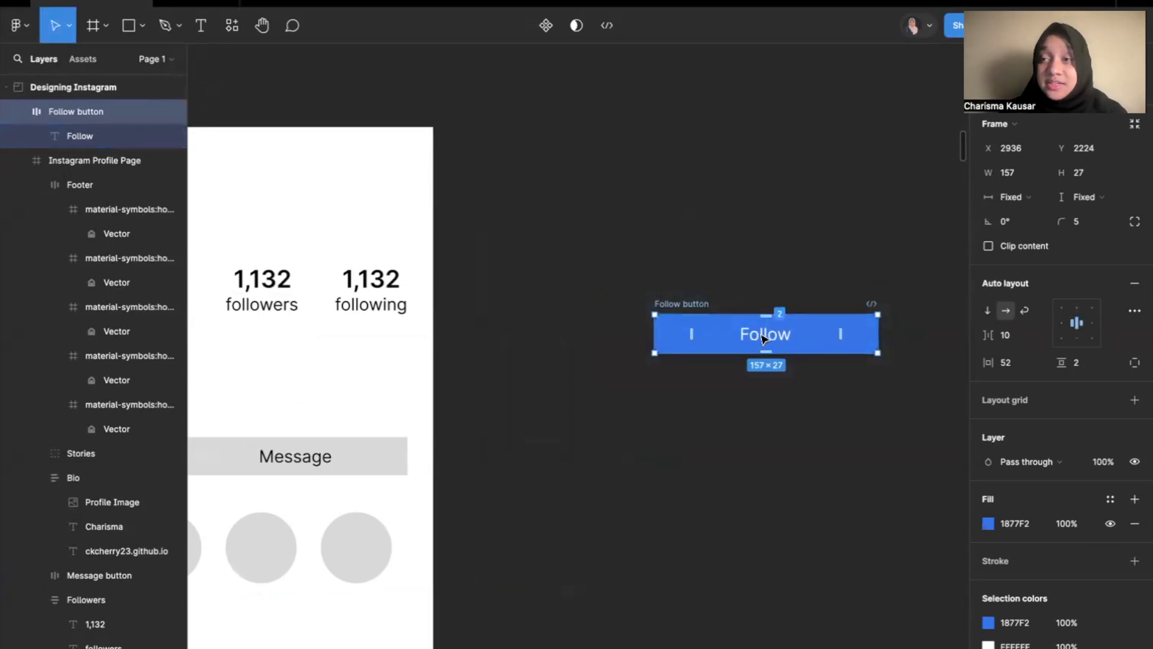
pyautogui.moveTo(901, 394); pyautogui.dragTo(628, 254)
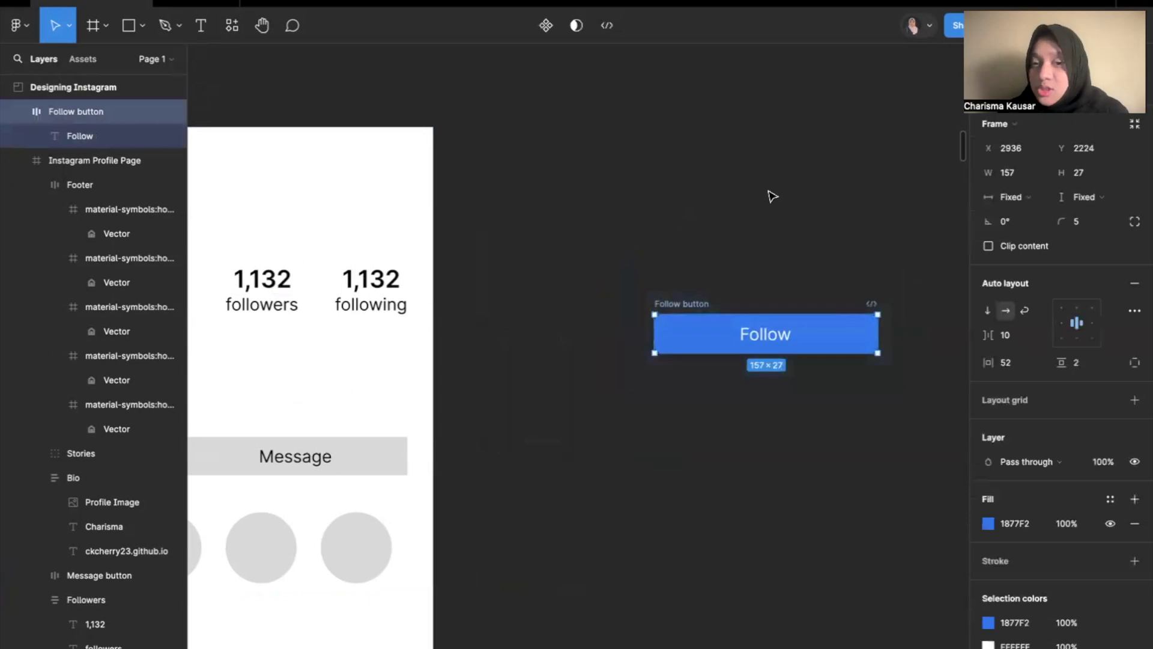
pyautogui.click(758, 194)
pyautogui.scroll(-4, 756, 196)
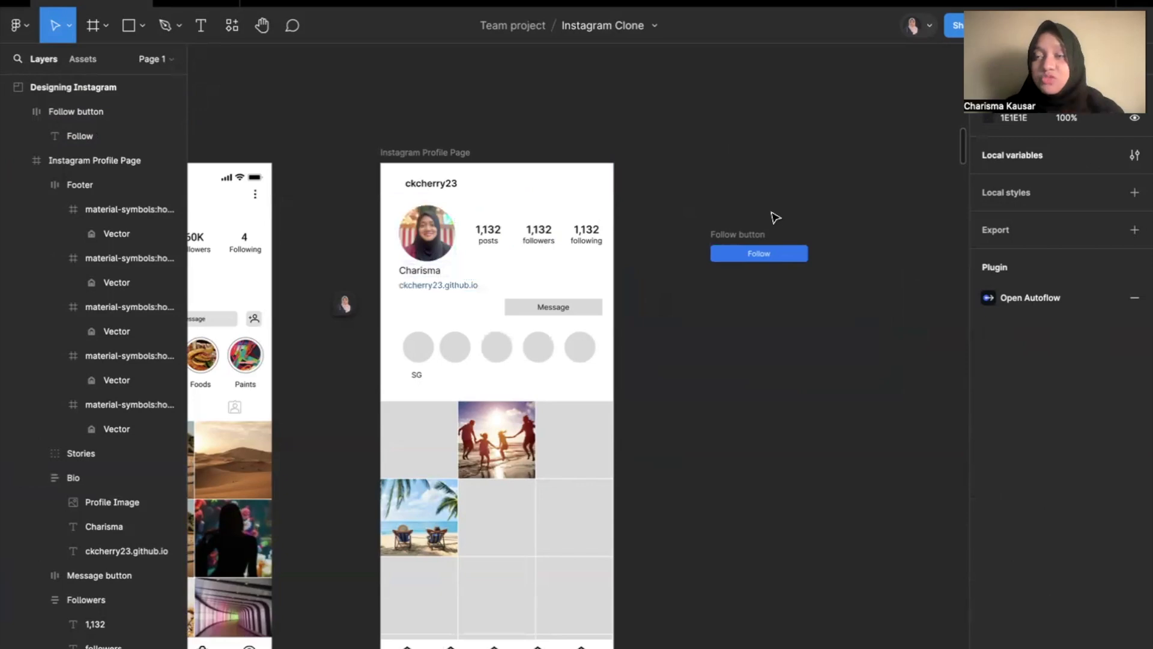
pyautogui.click(786, 253)
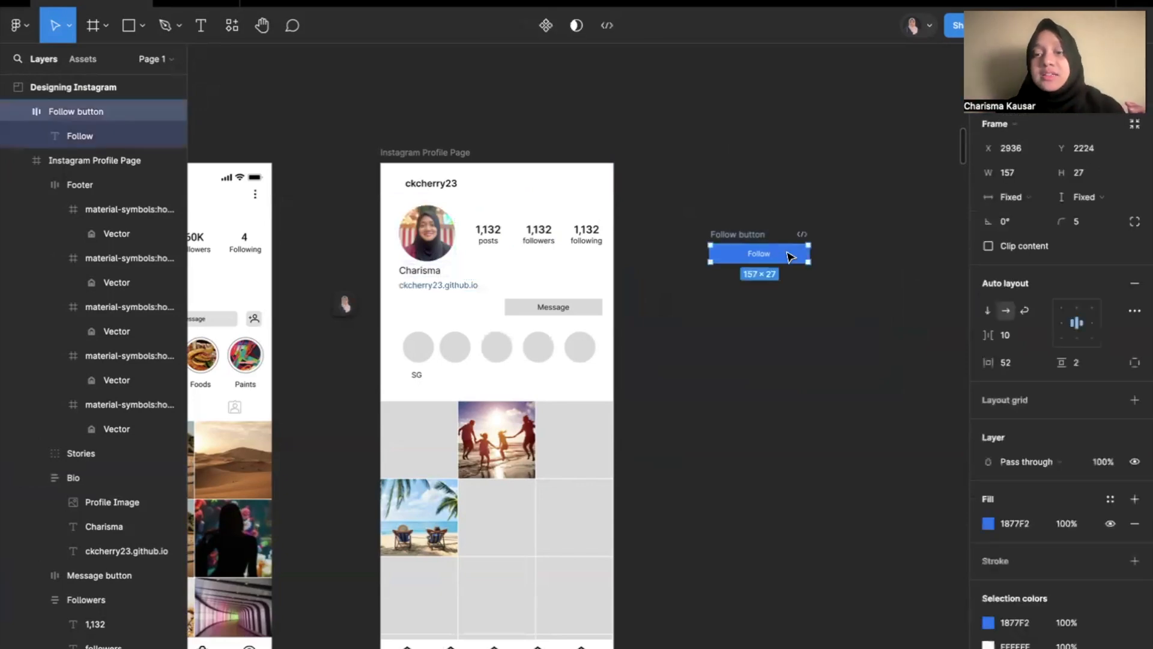
pyautogui.scroll(3, 787, 251)
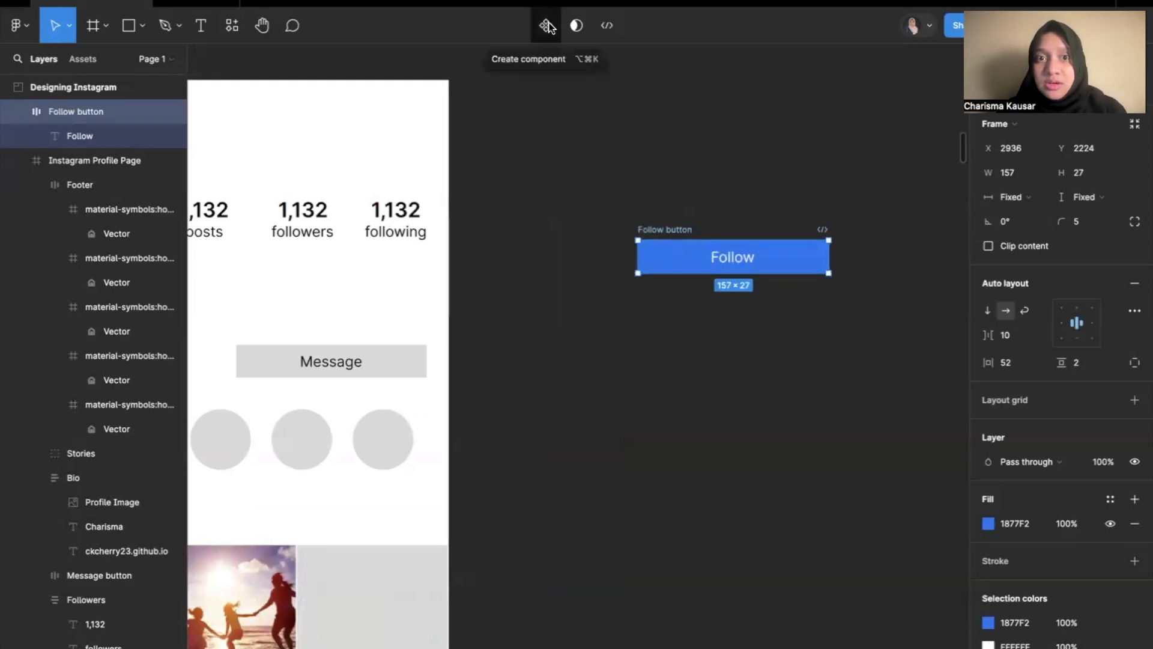
pyautogui.rightClick(783, 254)
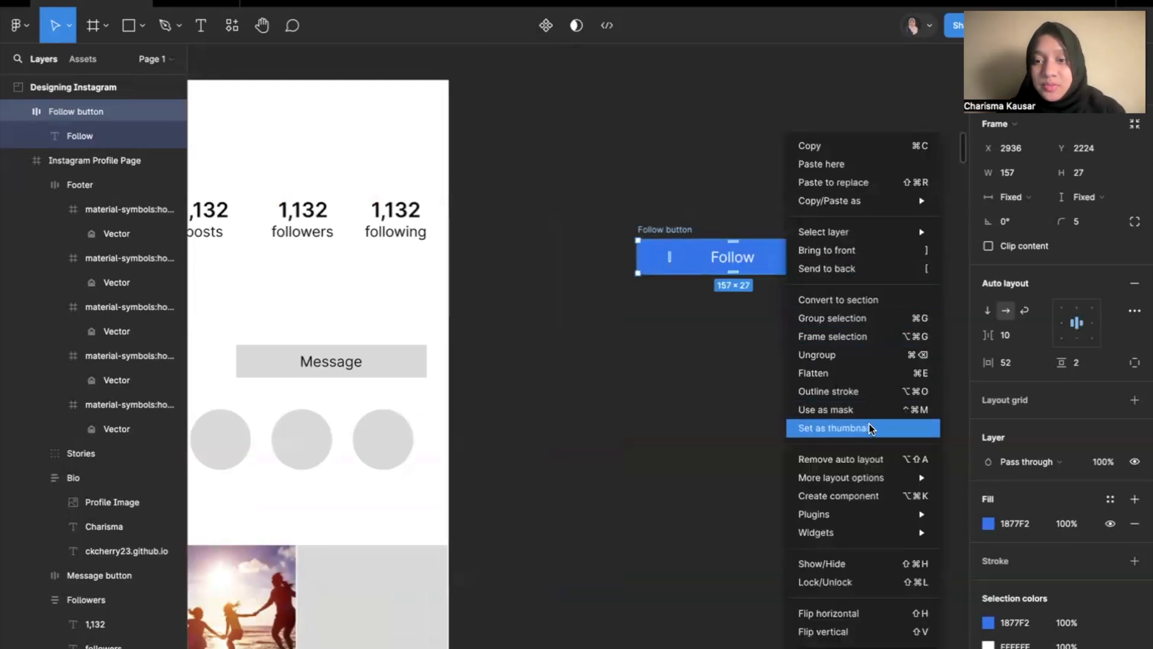
pyautogui.click(862, 498)
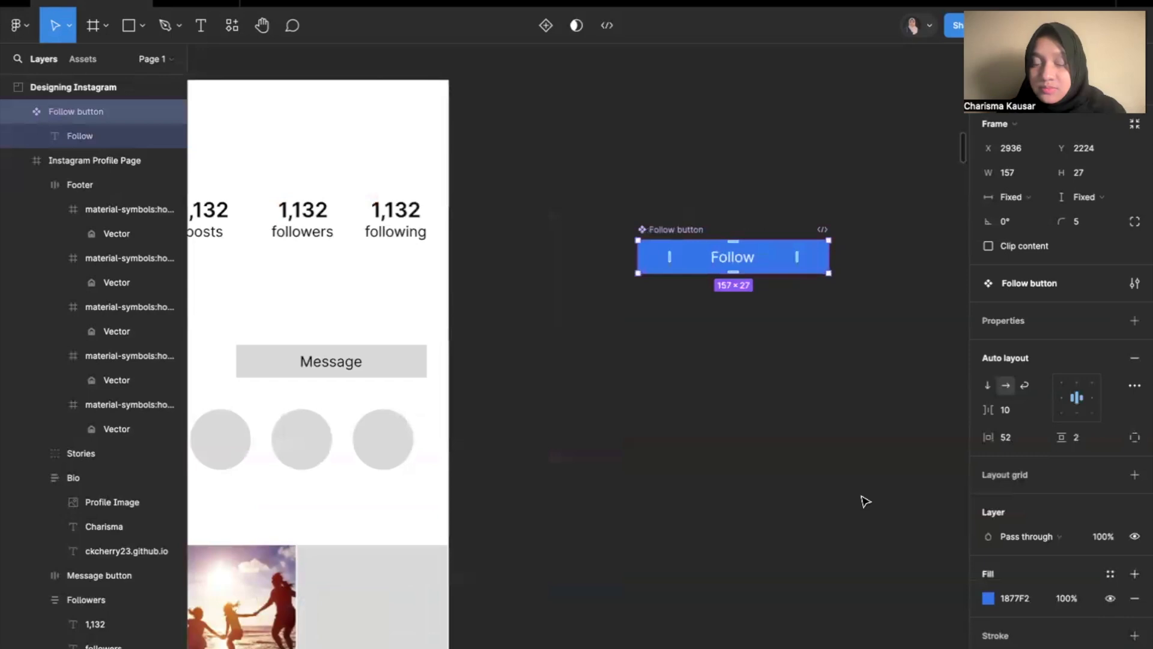
pyautogui.scroll(5, 641, 230)
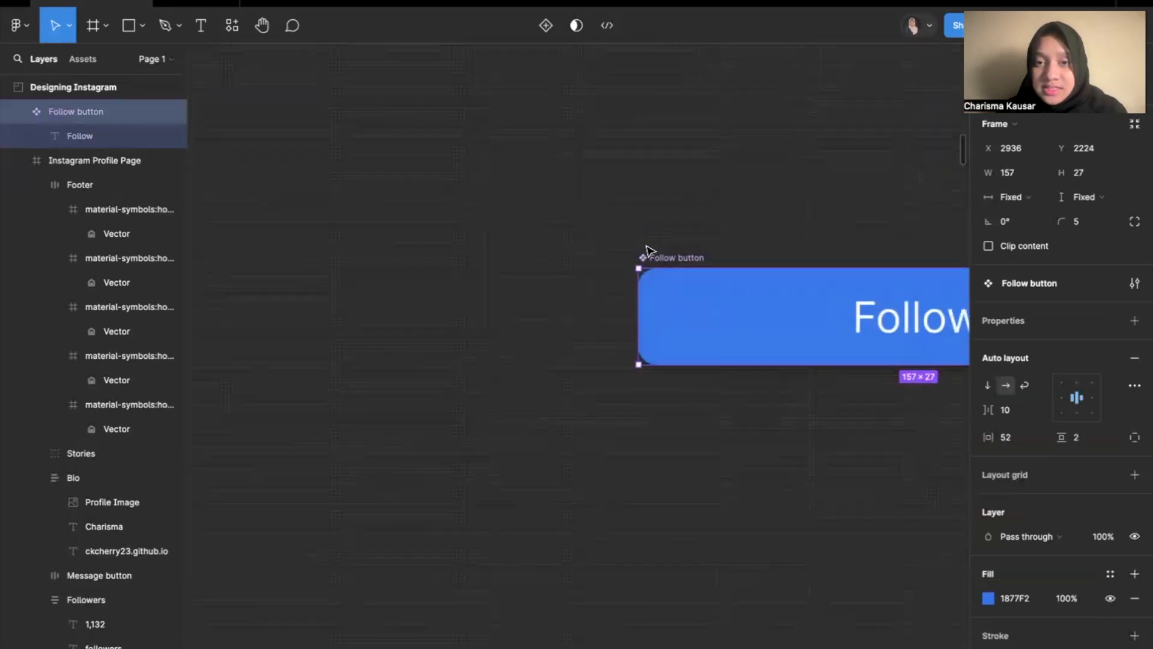
pyautogui.scroll(-5, 647, 251)
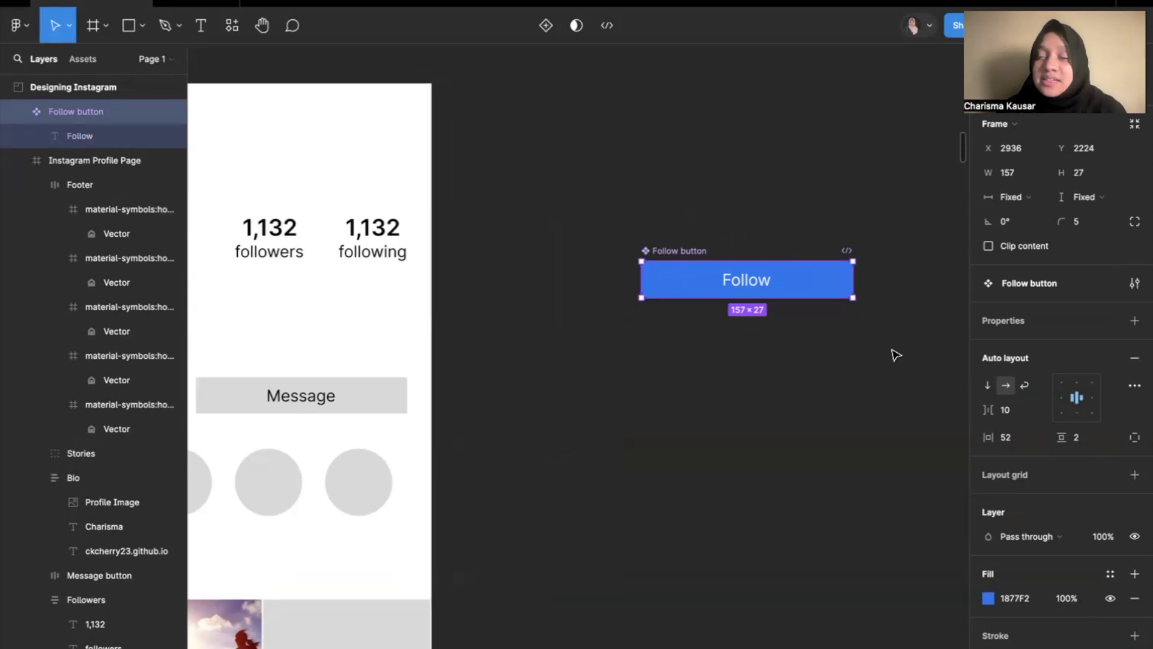
pyautogui.click(847, 236)
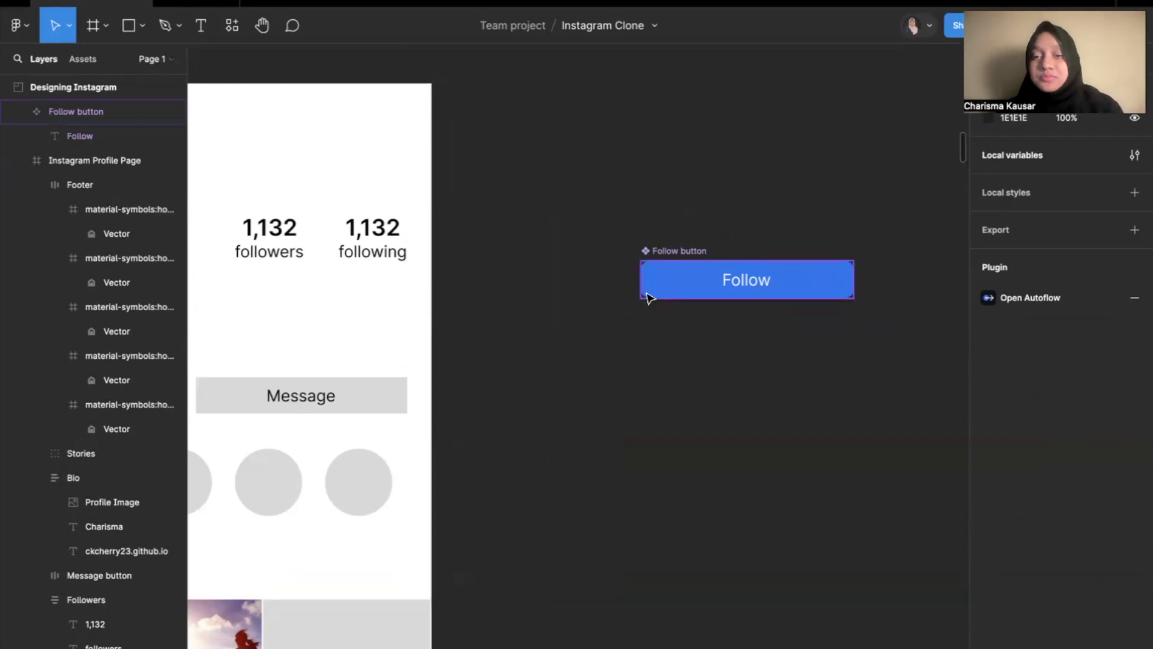
# Review the Master Component and Instance Components slides in the presentation, and return to the Figma design file.
pyautogui.hotkey('ctrl', 'Left')
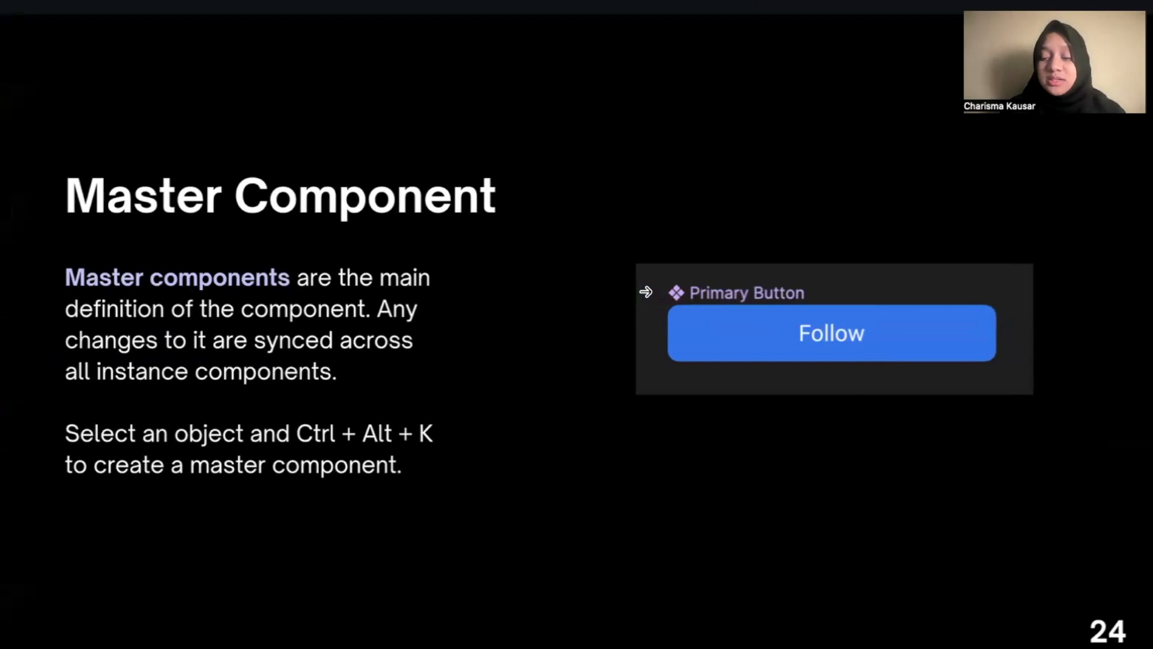
pyautogui.press('Right')
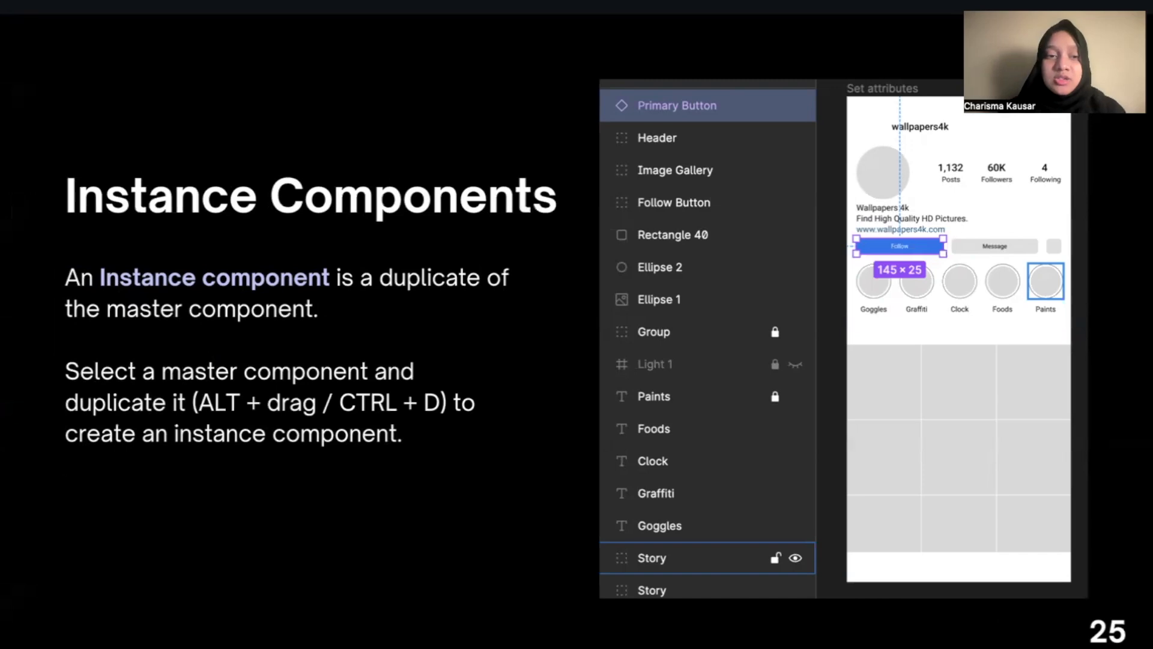
pyautogui.hotkey('ctrl', 'Right')
# Paste an instance of the Follow button component into the Instagram Profile Page and place it left of the Message button at X 23, Y 218.
pyautogui.scroll(-5, 601, 380)
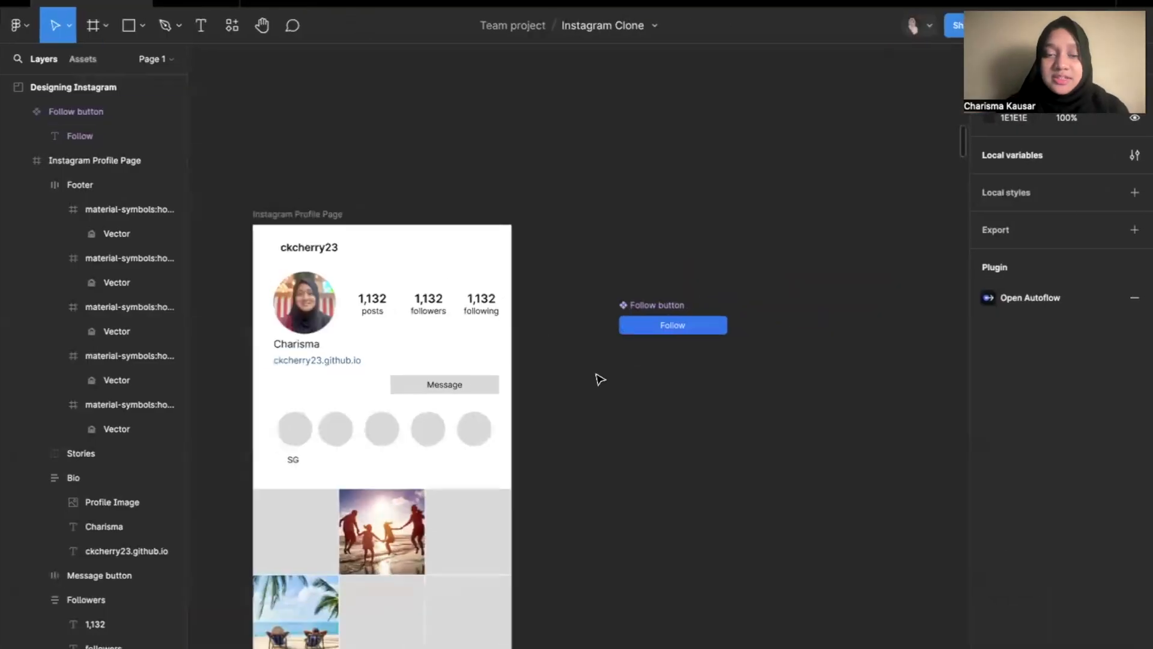
pyautogui.click(707, 293)
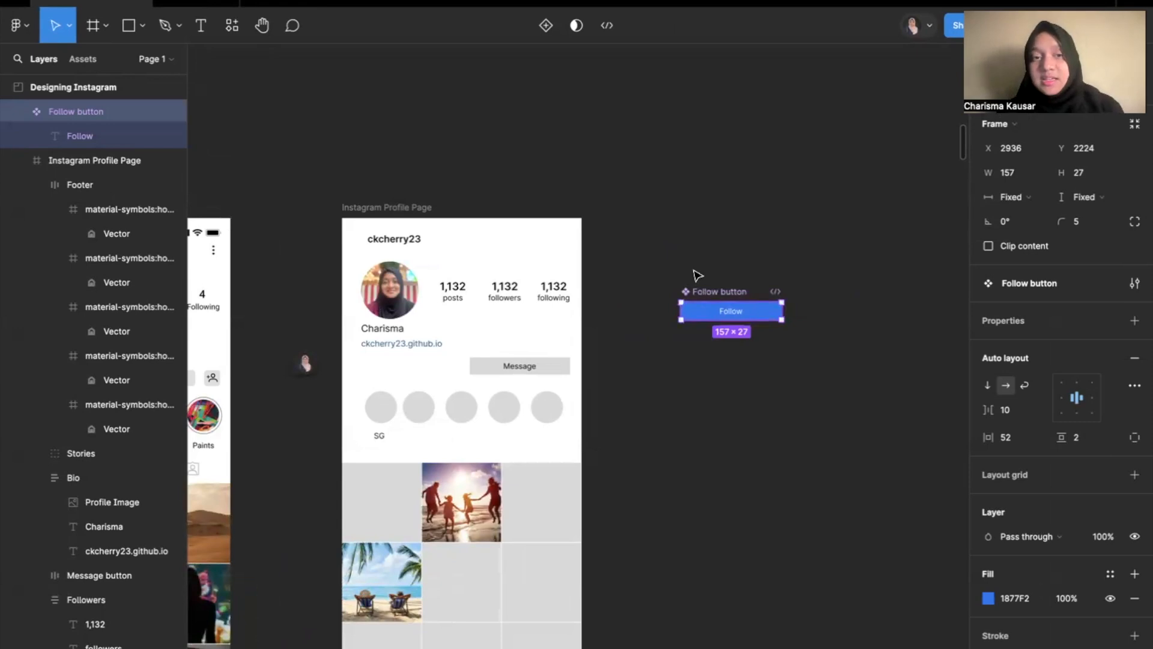
pyautogui.click(380, 208)
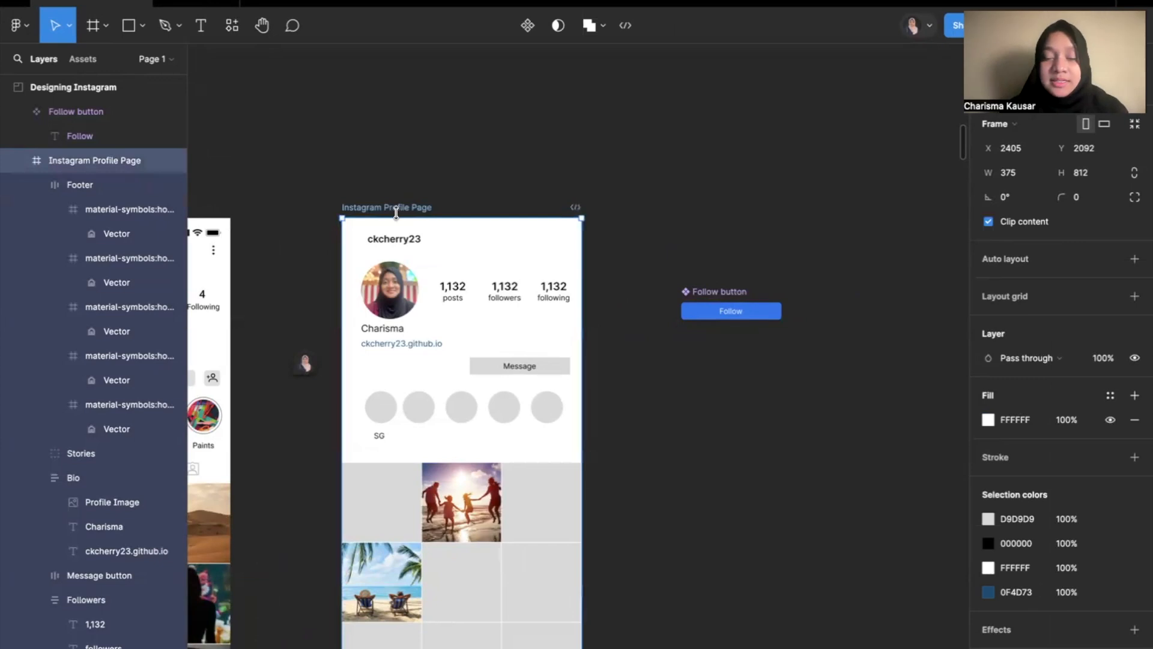
pyautogui.hotkey('ctrl', 'v')
pyautogui.scroll(5, 398, 219)
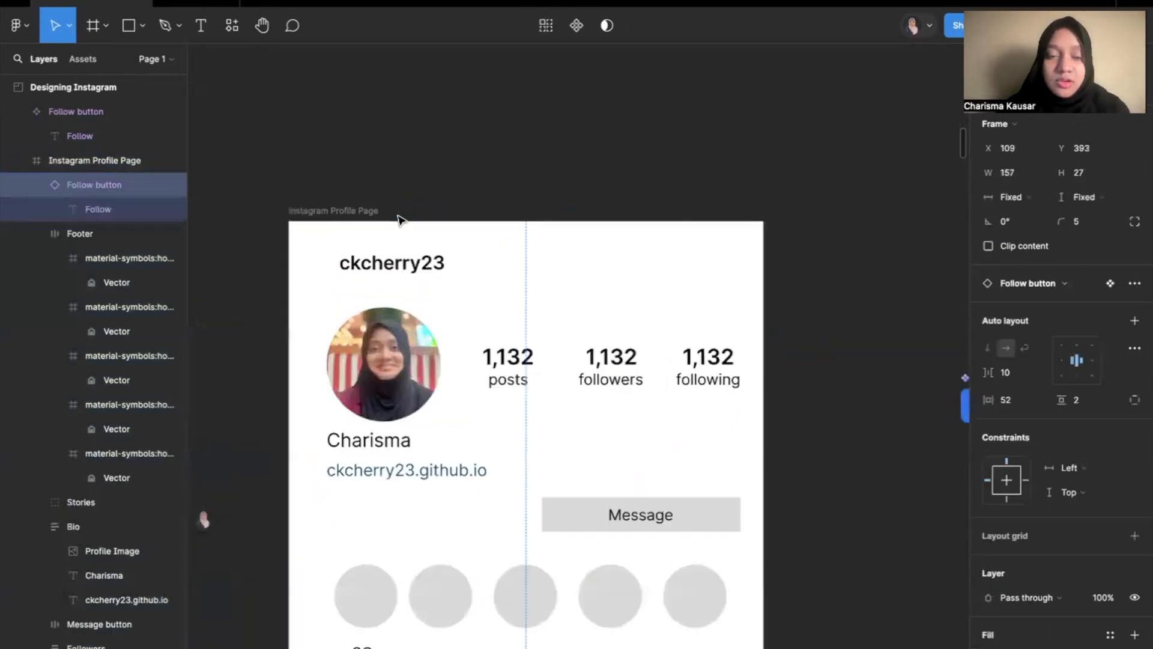
pyautogui.moveTo(486, 610); pyautogui.dragTo(422, 444)
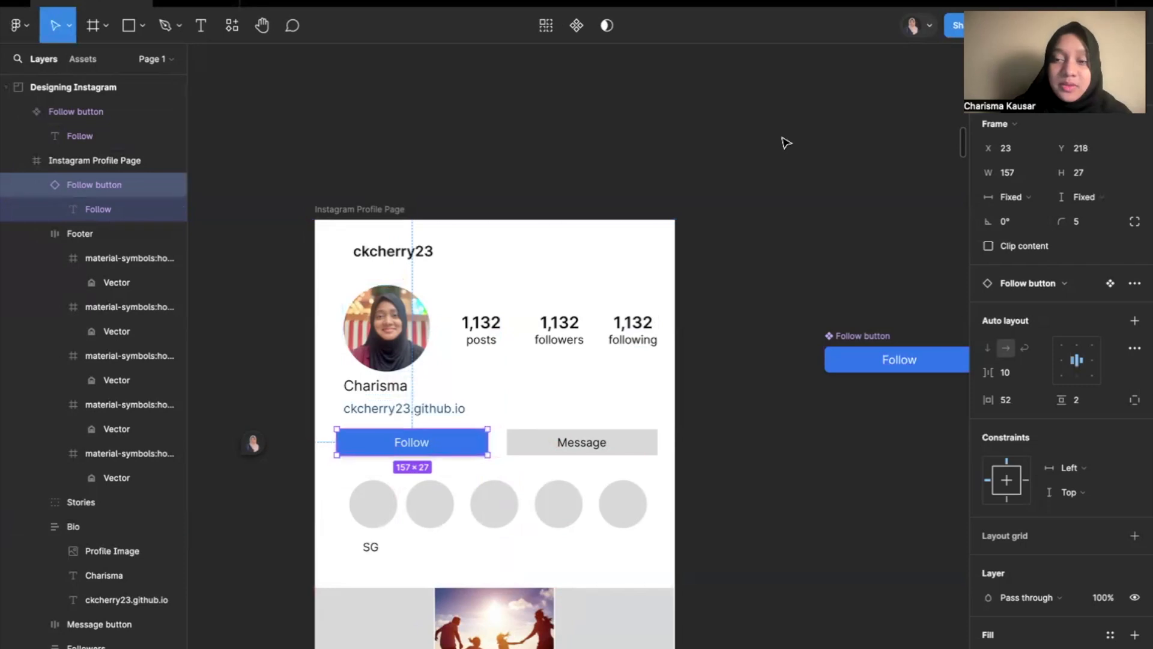
# Try changing the master Follow button component's fill to green 1ED760.
pyautogui.click(832, 338)
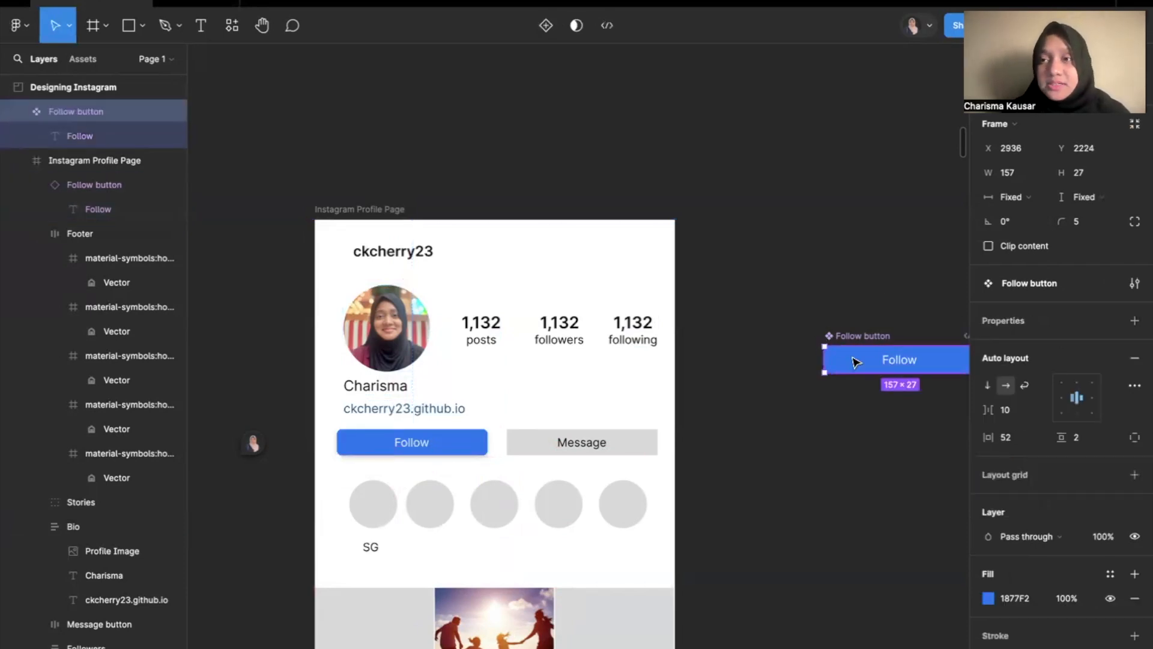
pyautogui.click(379, 443)
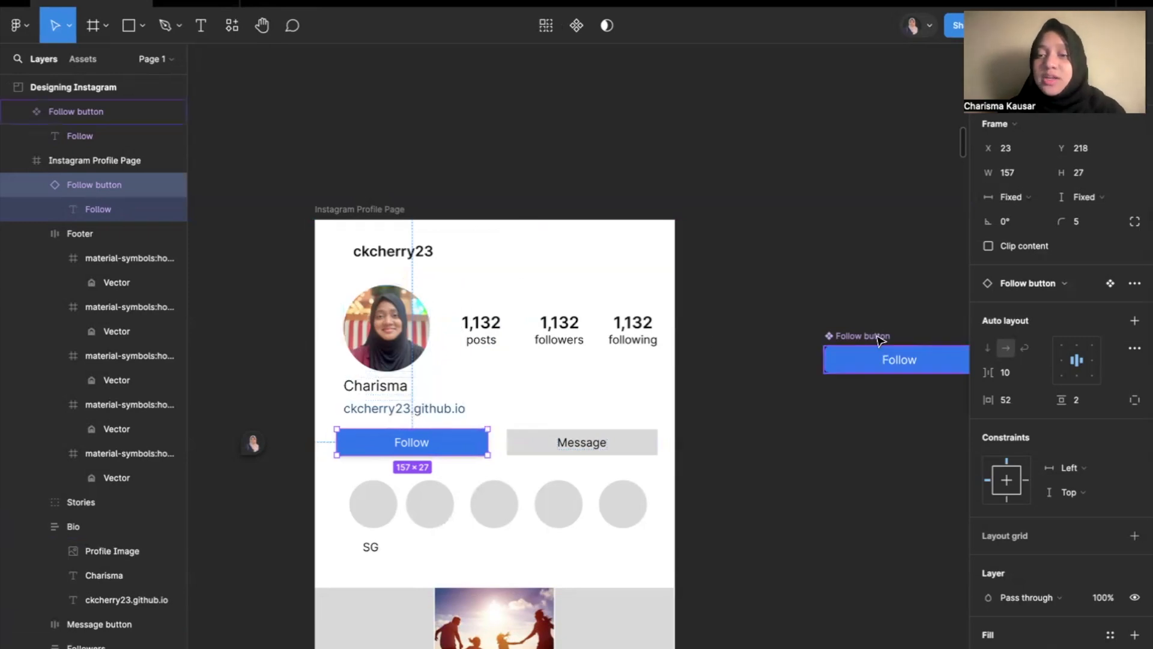
pyautogui.click(863, 358)
pyautogui.scroll(-2, 974, 521)
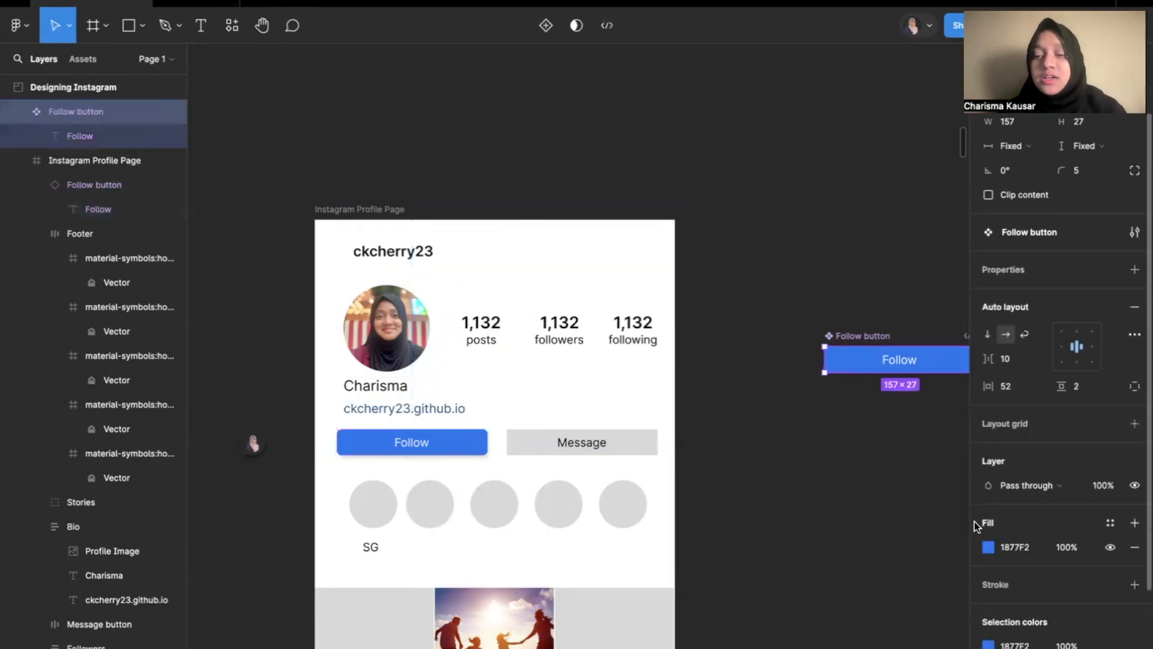
pyautogui.click(988, 543)
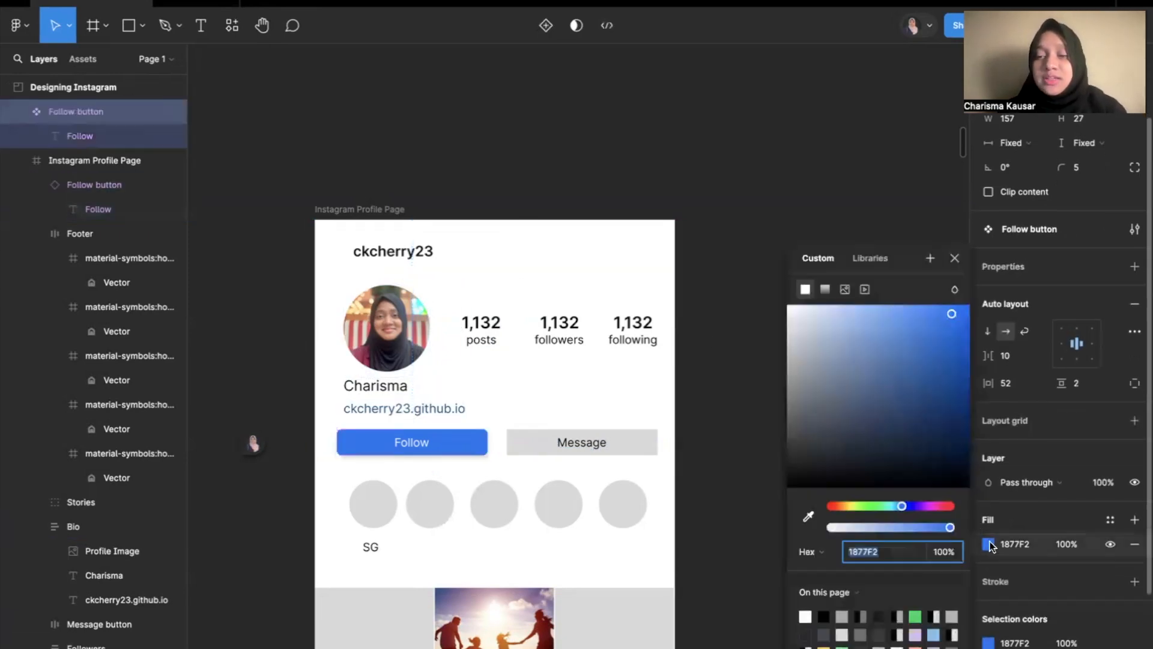
pyautogui.click(915, 615)
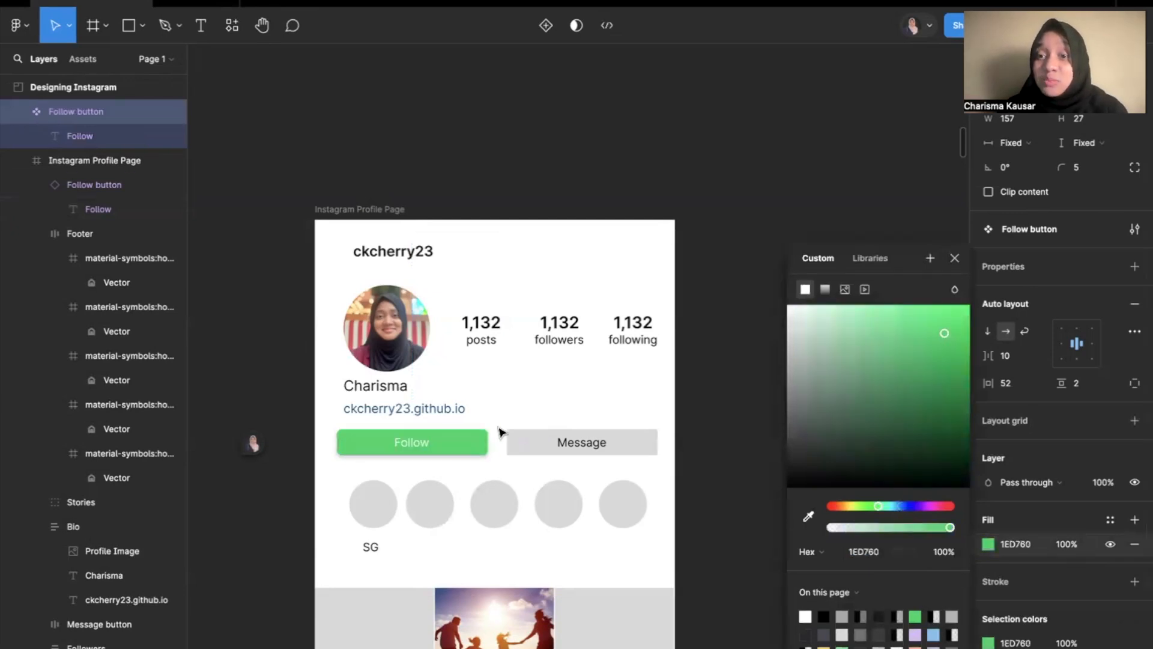
# Try a red D71E1E fill on the master Follow button, and undo both colour changes.
pyautogui.scroll(-3, 499, 430)
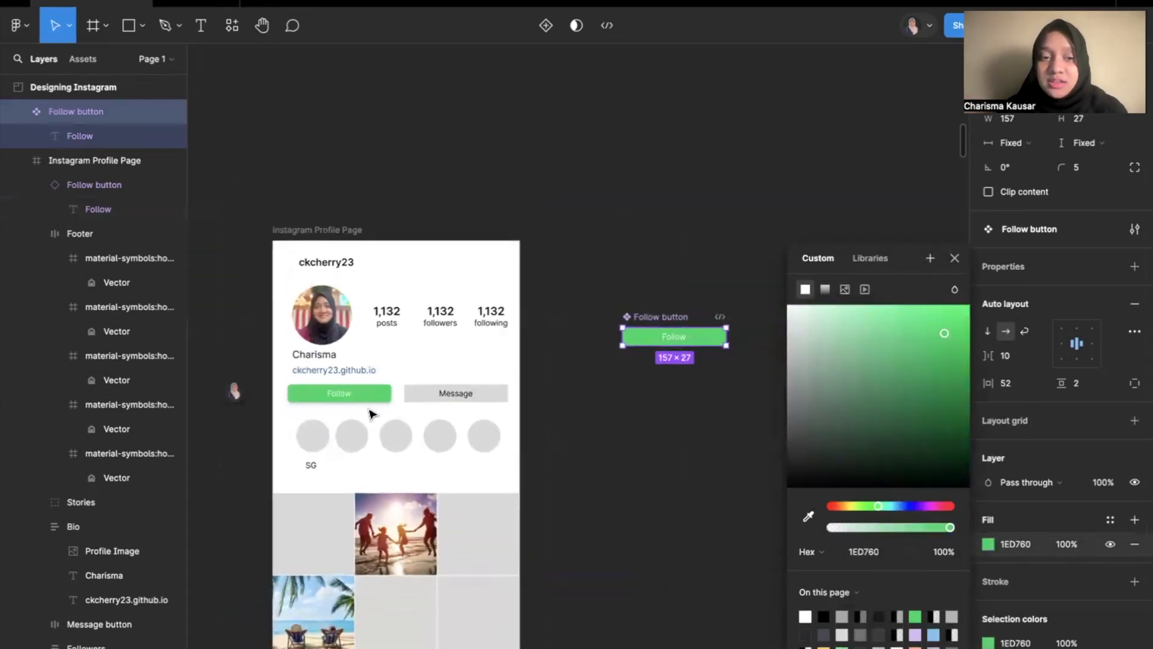
pyautogui.click(831, 506)
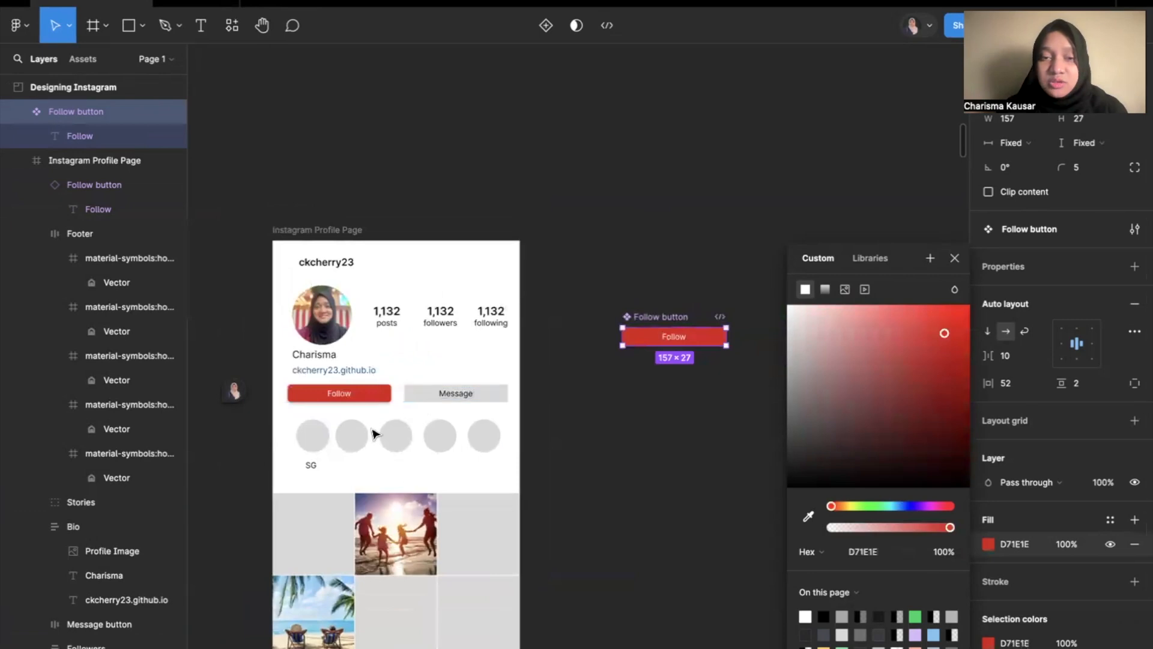
pyautogui.hotkey('ctrl', 'z')
pyautogui.hotkey('ctrl', 'z')
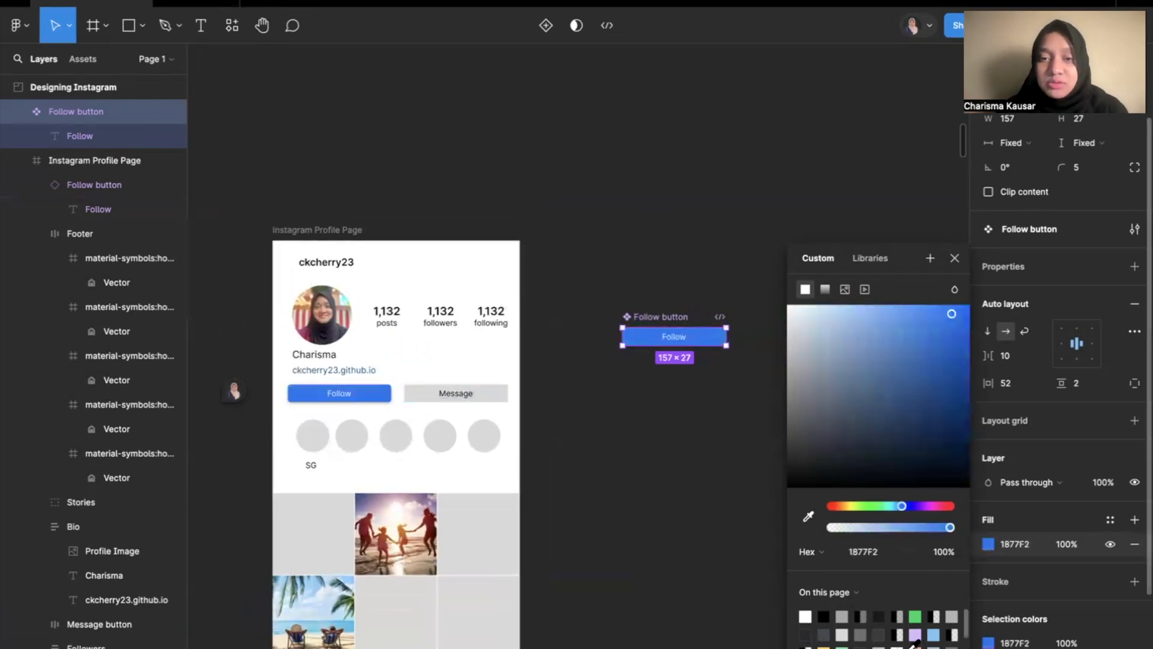
pyautogui.click(700, 423)
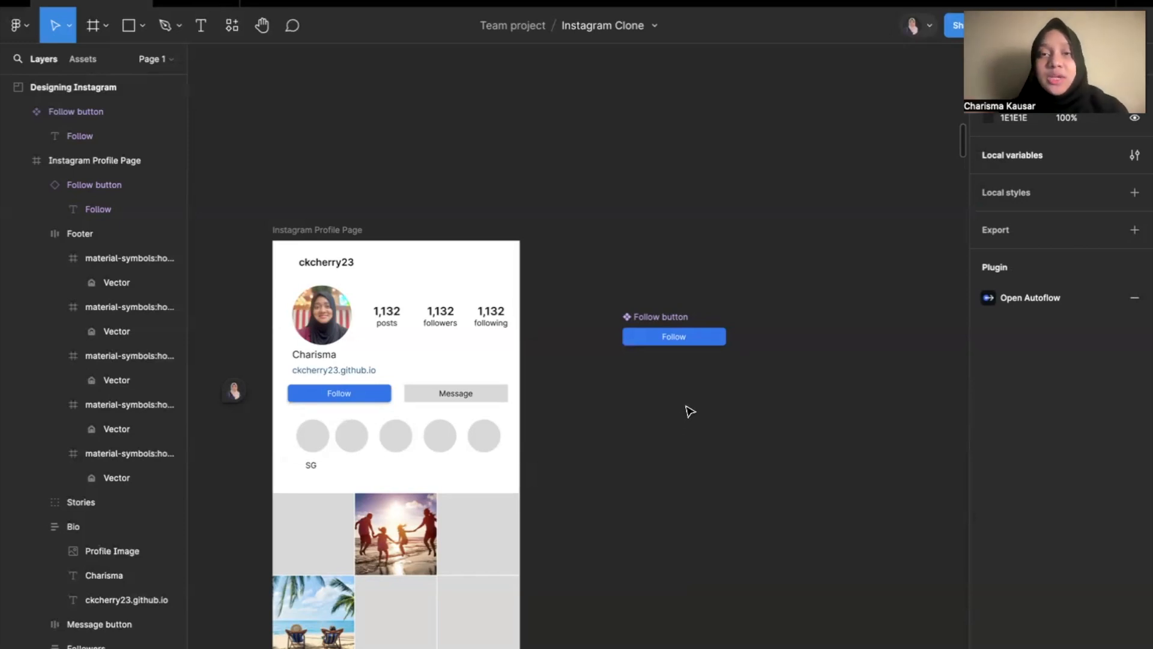
# Review the Overrides slide in the presentation, and return to the Figma design file.
pyautogui.hotkey('ctrl', 'Left')
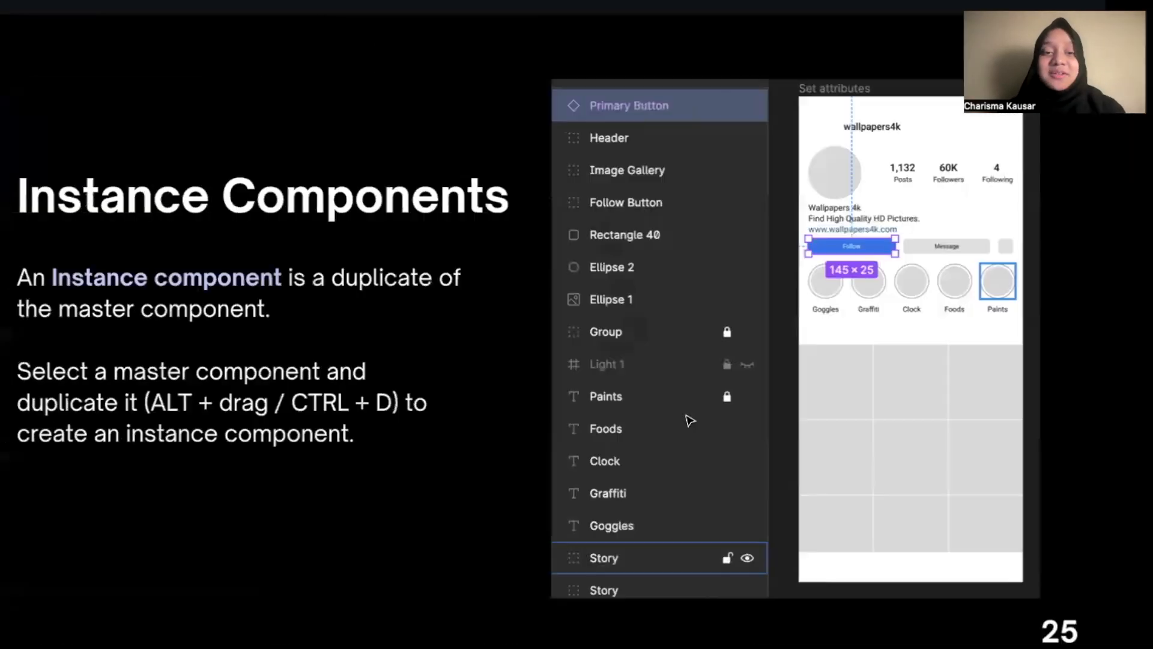
pyautogui.click(789, 399)
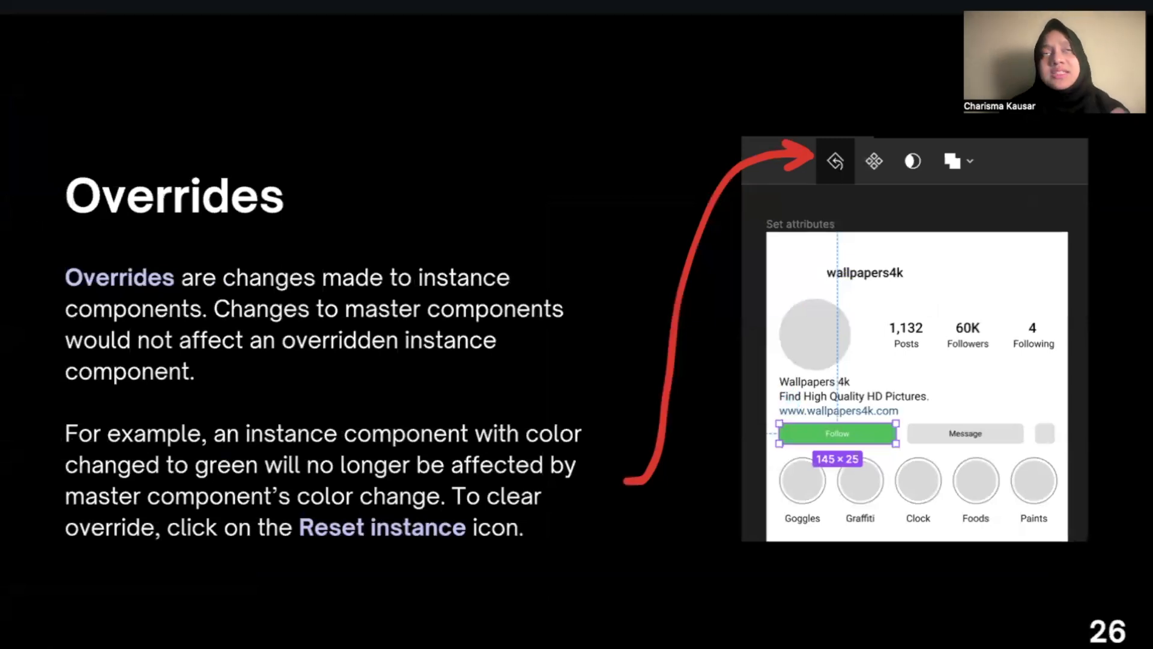
pyautogui.hotkey('ctrl', 'Right')
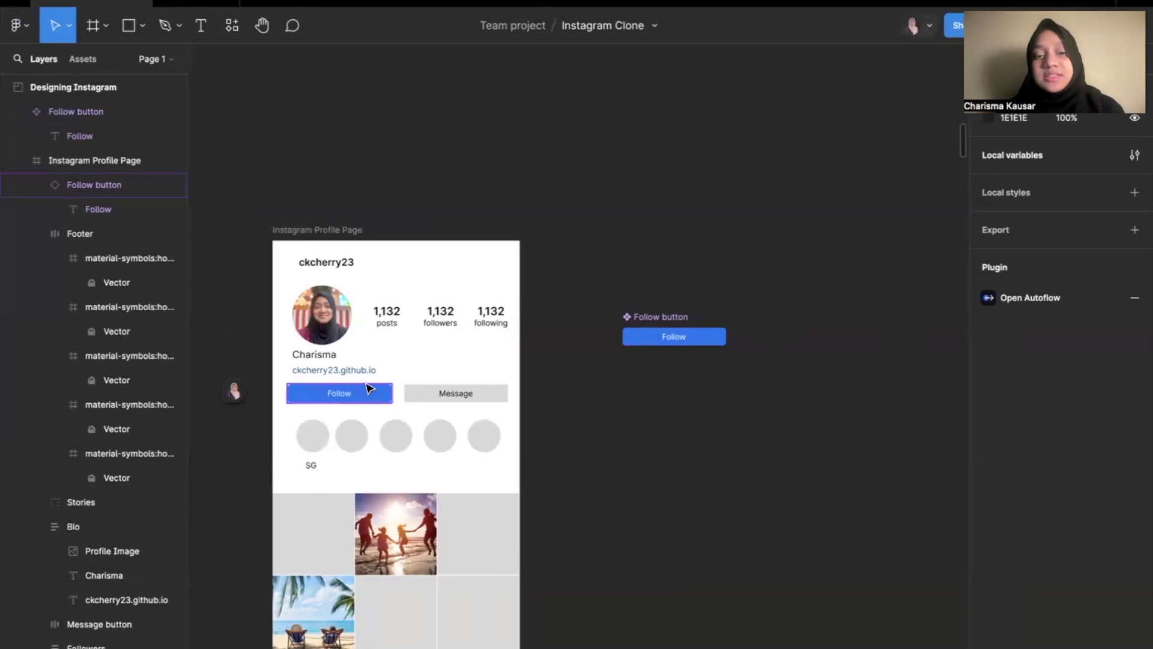
pyautogui.scroll(5, 370, 387)
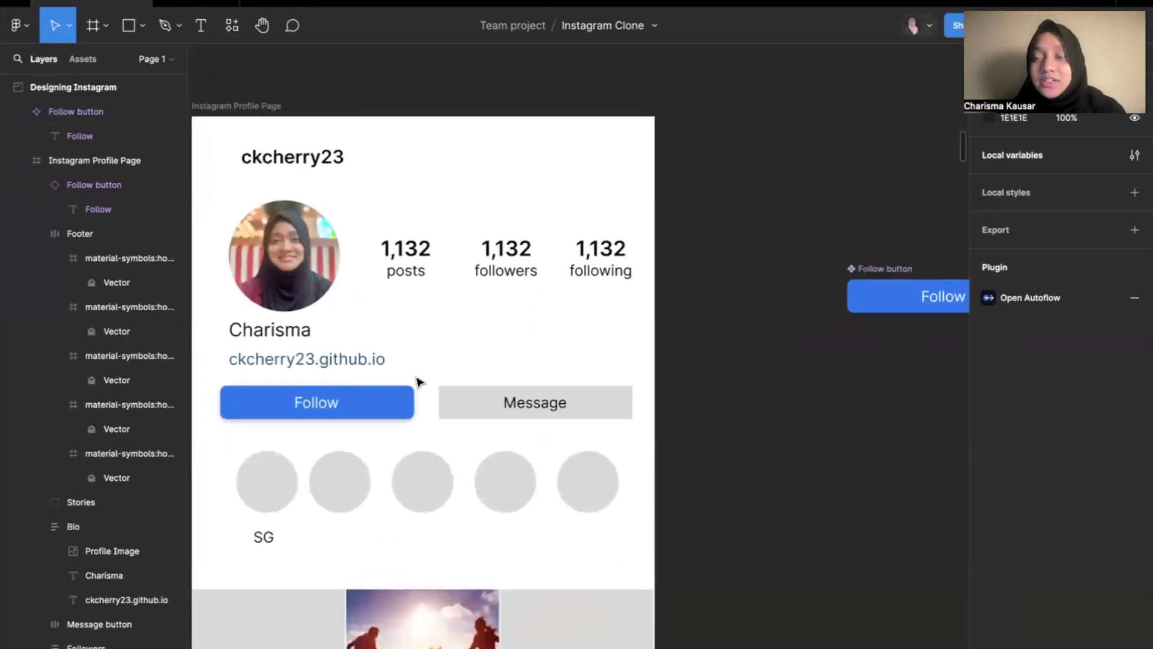
pyautogui.scroll(-2, 418, 381)
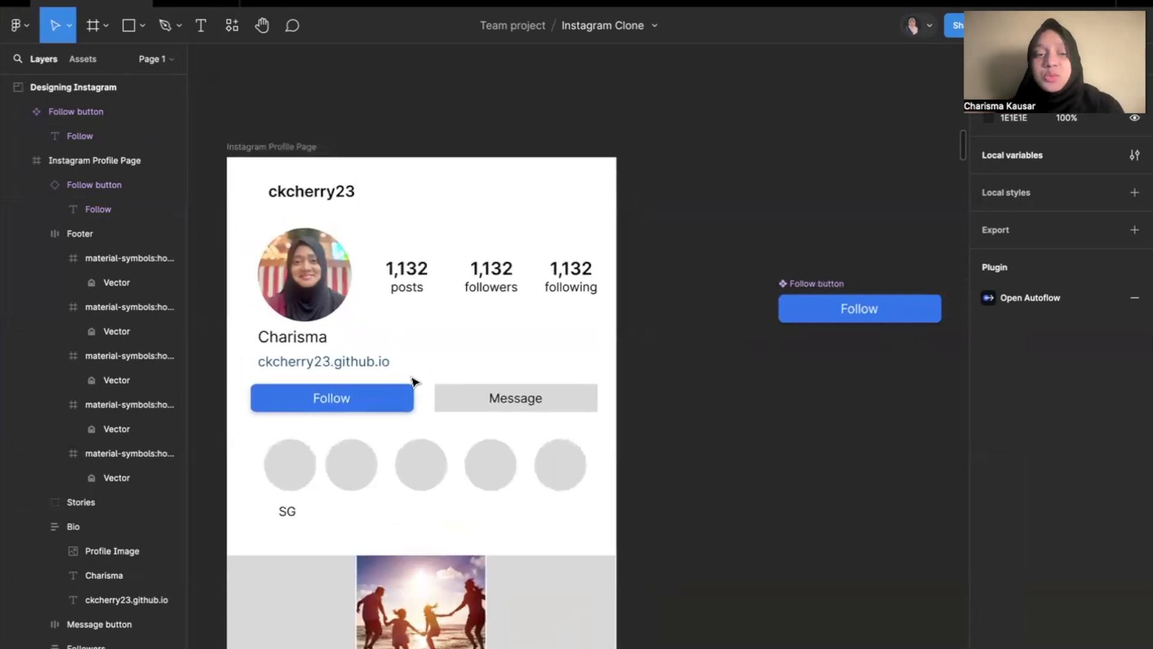
pyautogui.click(397, 403)
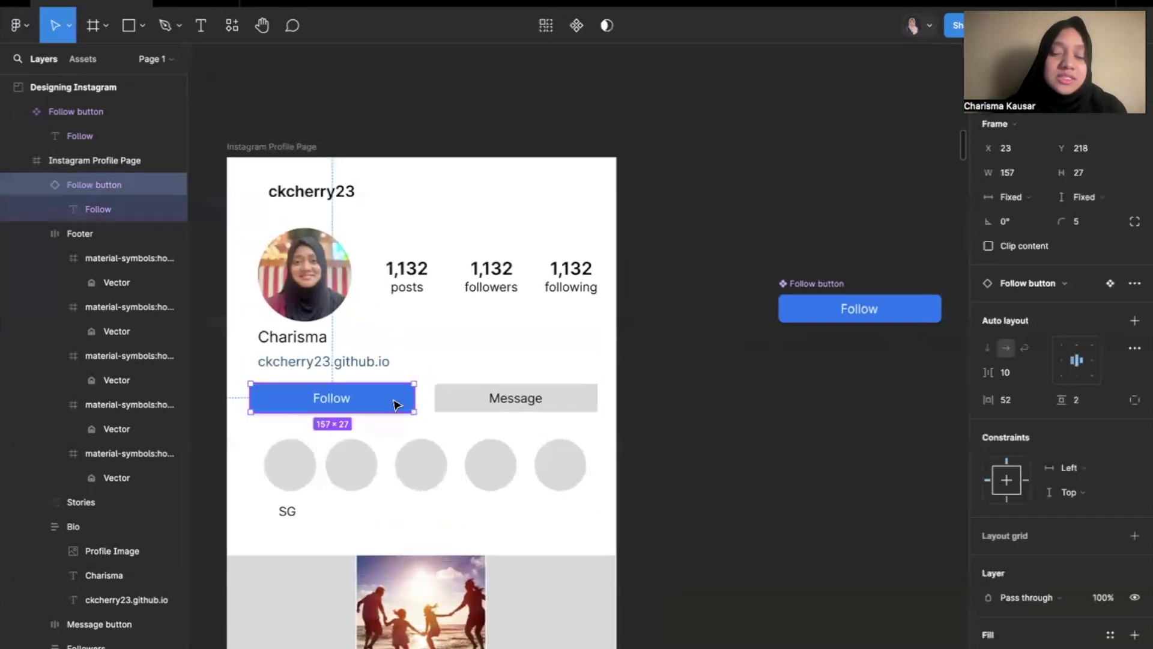
pyautogui.scroll(-3, 1011, 549)
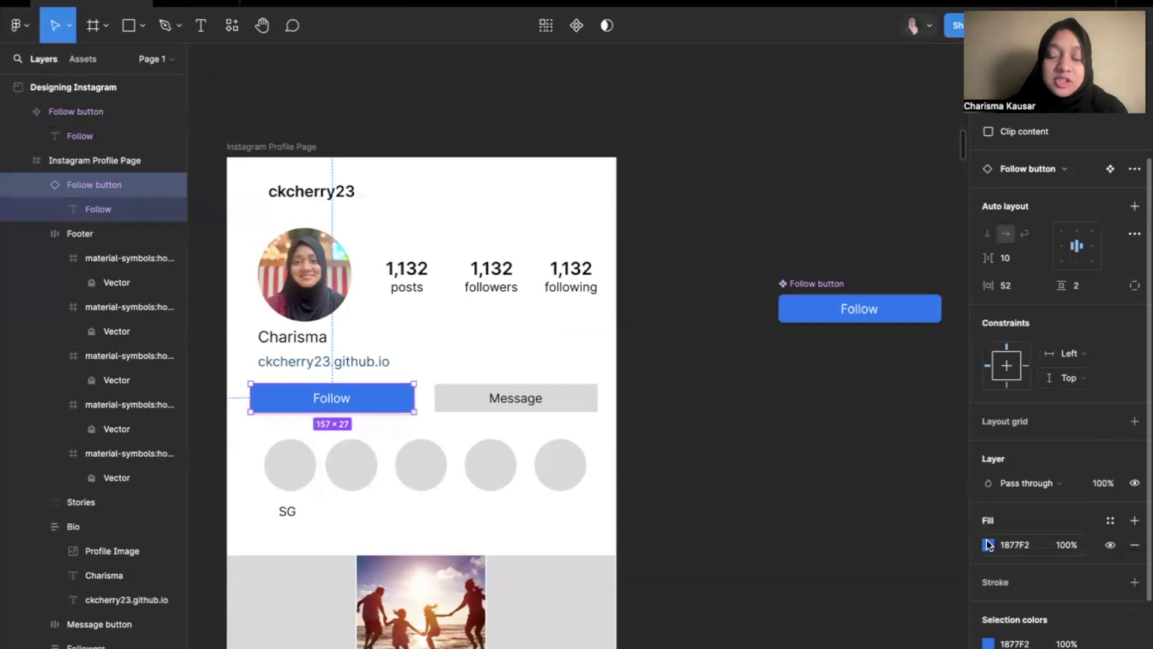
pyautogui.click(989, 545)
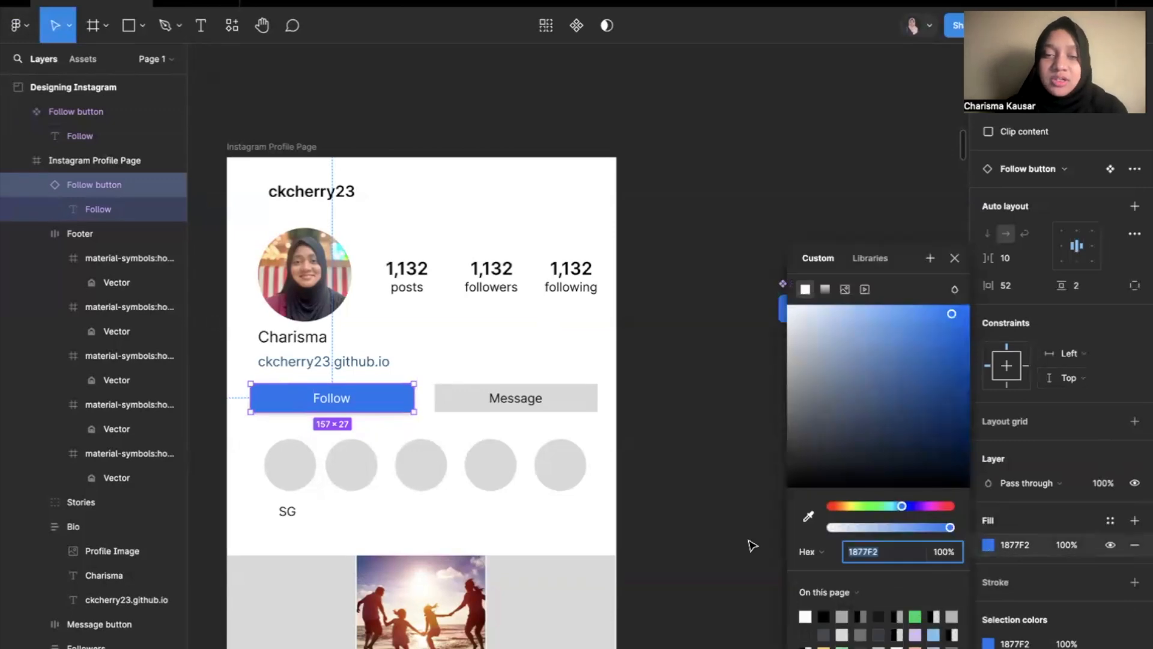
pyautogui.scroll(-3, 753, 546)
pyautogui.click(730, 443)
# Try a teal 18F2BE fill on the master Follow button, and undo the colour change.
pyautogui.click(739, 369)
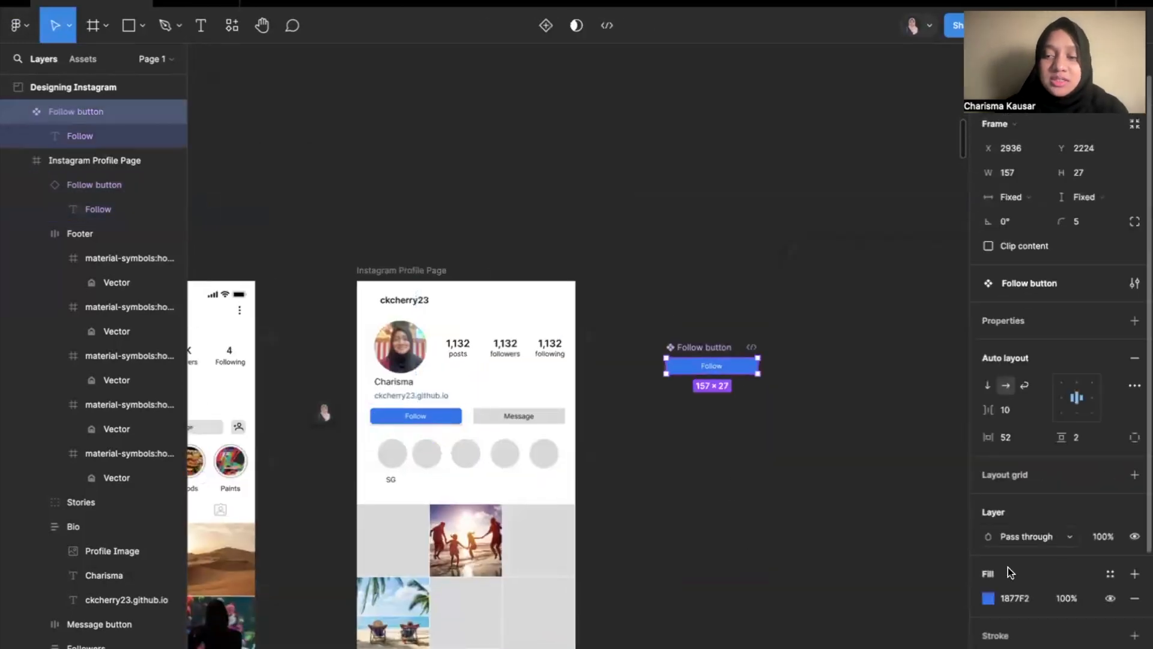
pyautogui.click(988, 598)
pyautogui.click(886, 506)
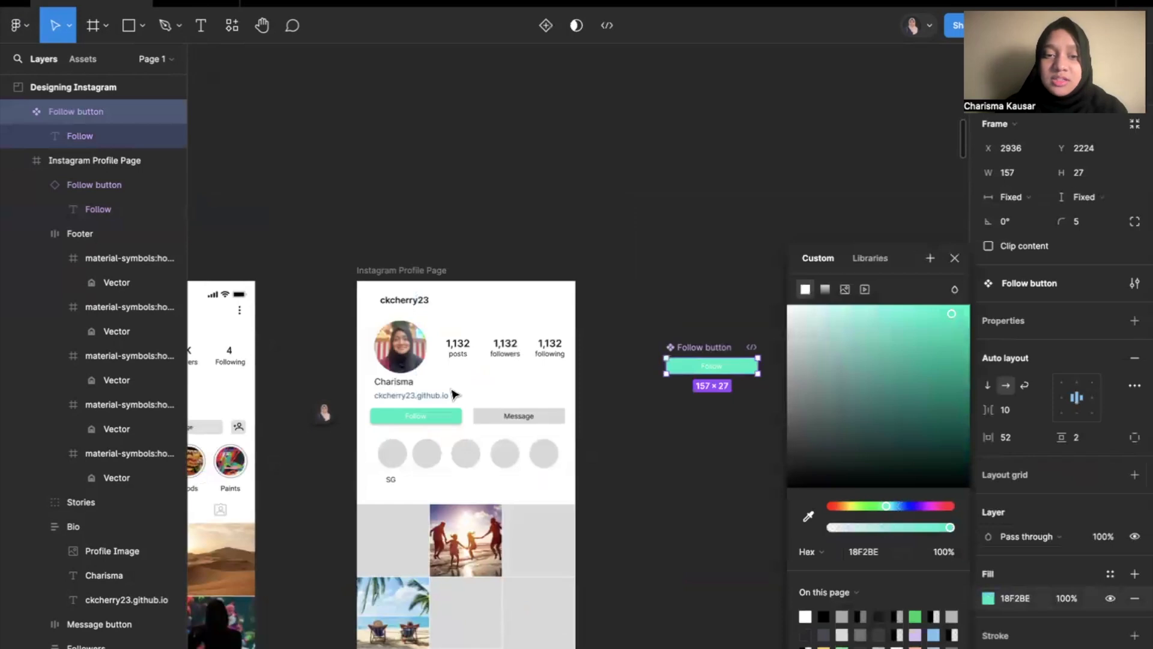
pyautogui.hotkey('ctrl', 'z')
pyautogui.click(657, 432)
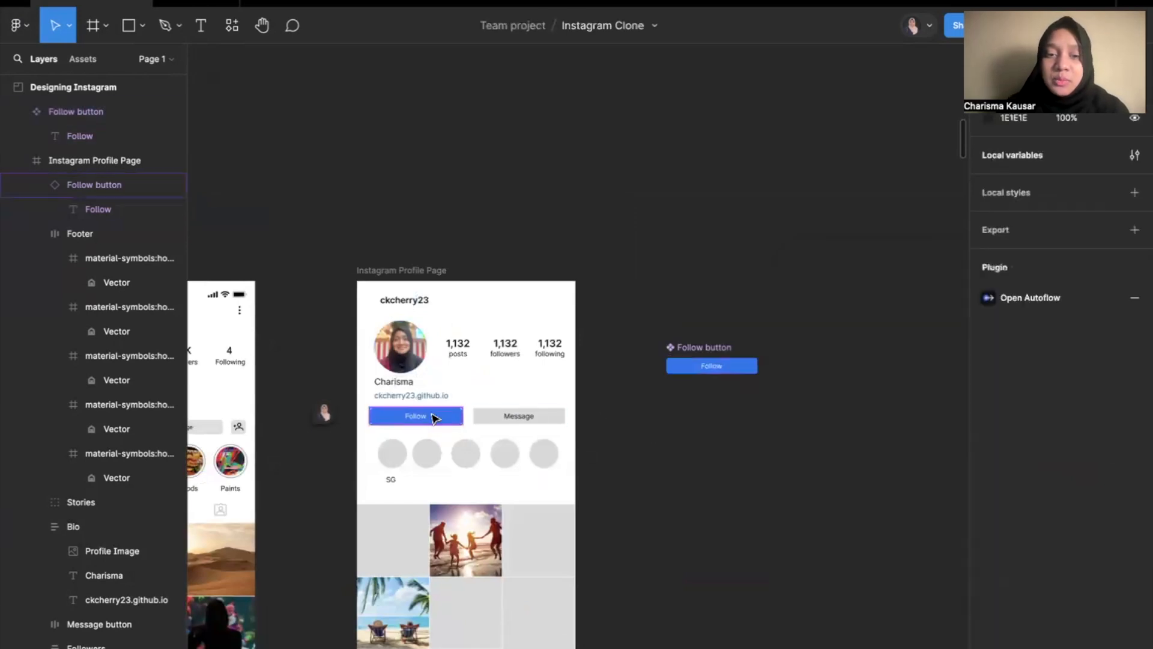
# Override the fill of the Follow button instance on the Instagram Profile Page with dark green 14702E.
pyautogui.click(435, 418)
pyautogui.click(988, 648)
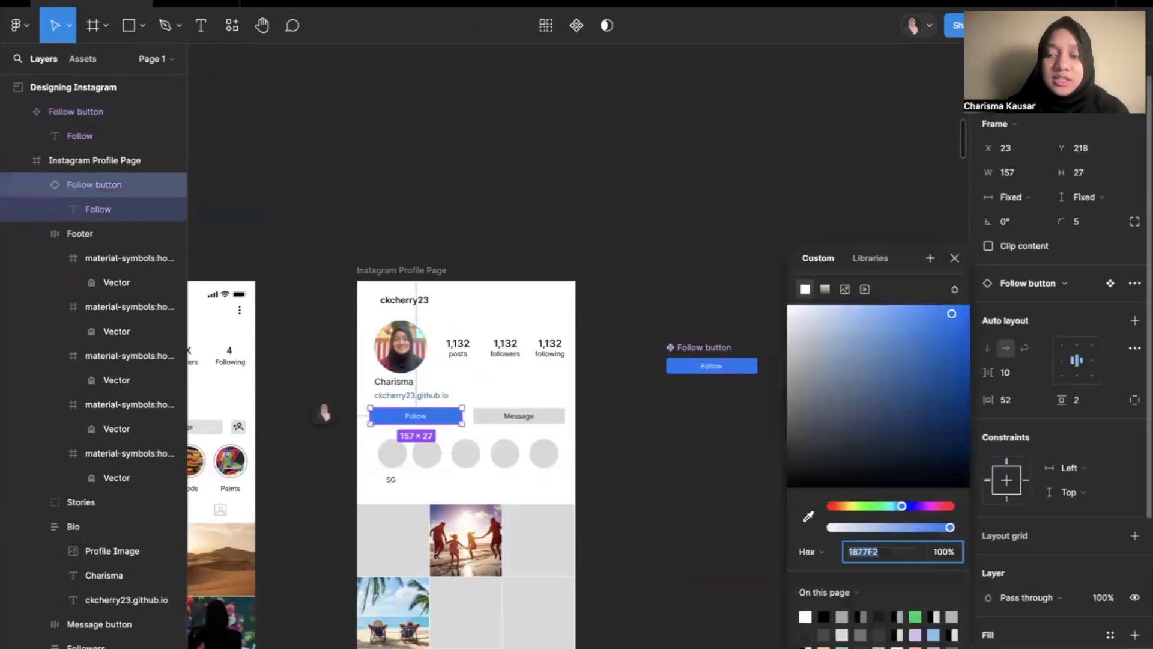
pyautogui.click(876, 506)
pyautogui.moveTo(902, 367); pyautogui.dragTo(938, 407)
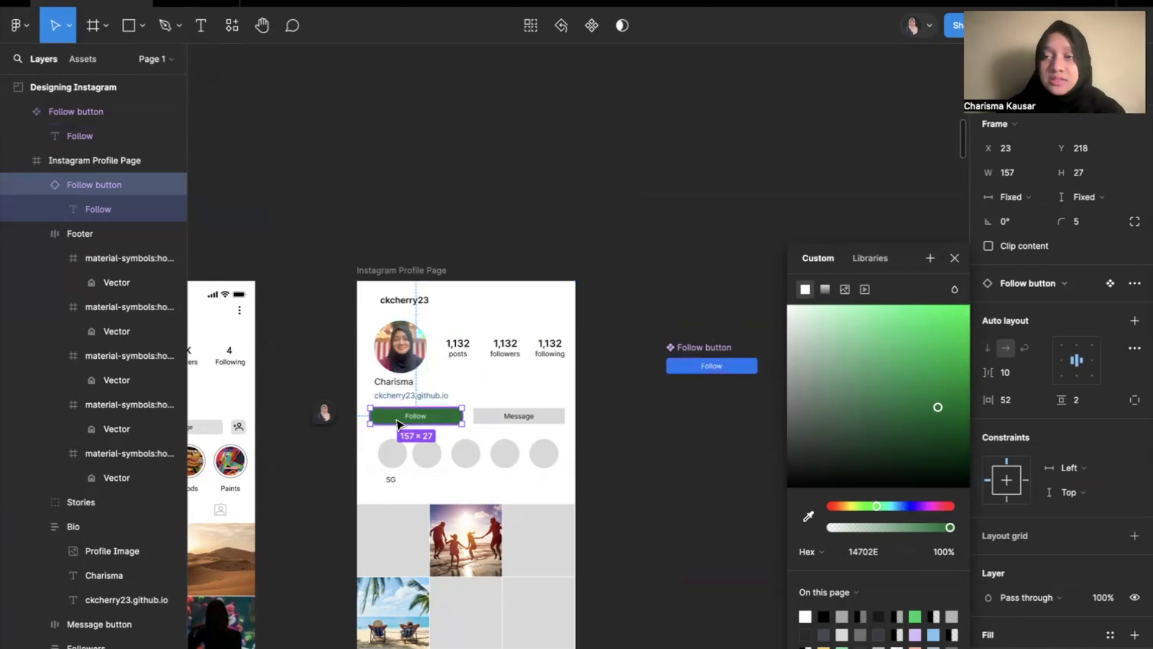
pyautogui.click(652, 431)
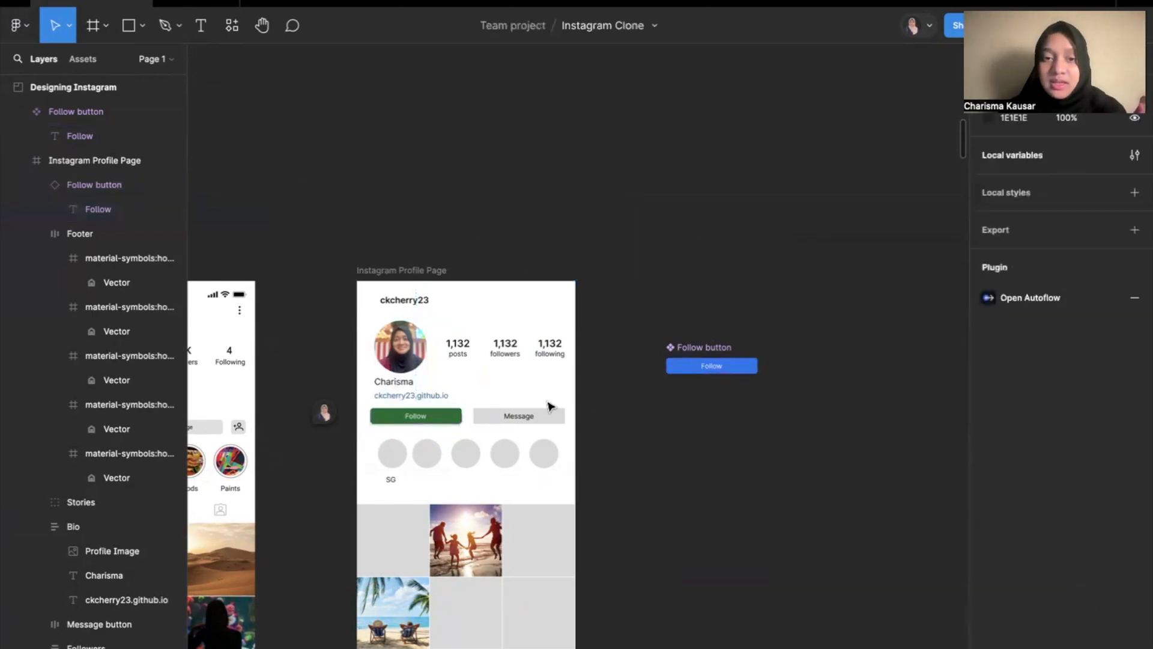
# Reset all changes on the Instagram Profile Page's Follow button instance to clear its colour override.
pyautogui.click(449, 416)
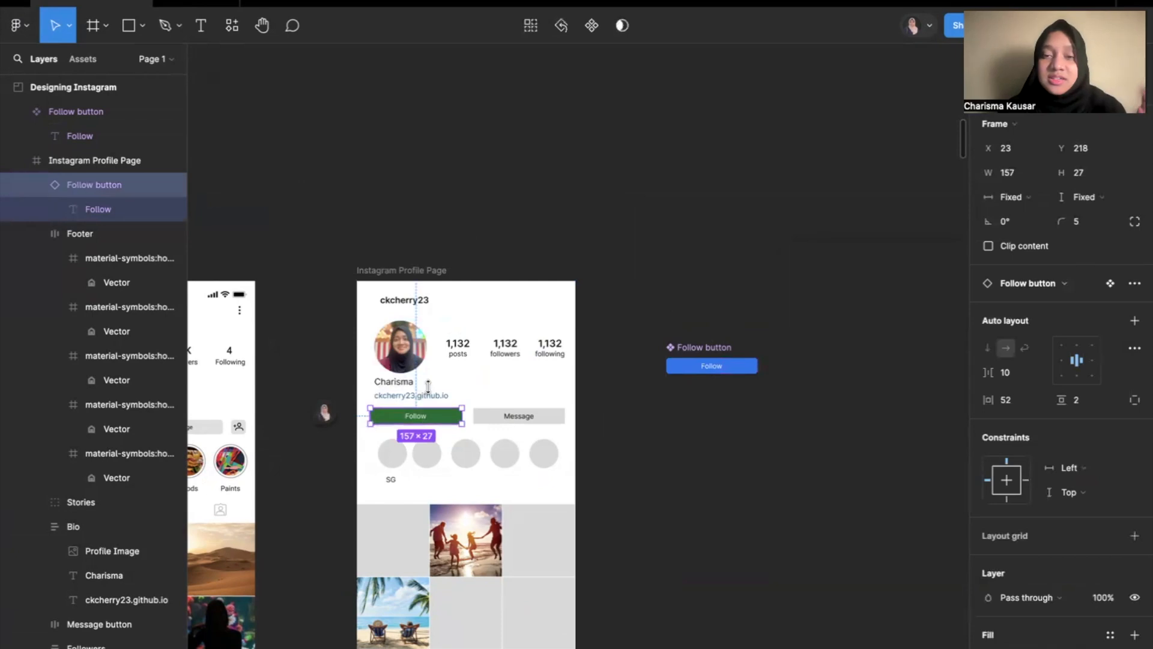
pyautogui.moveTo(353, 410)
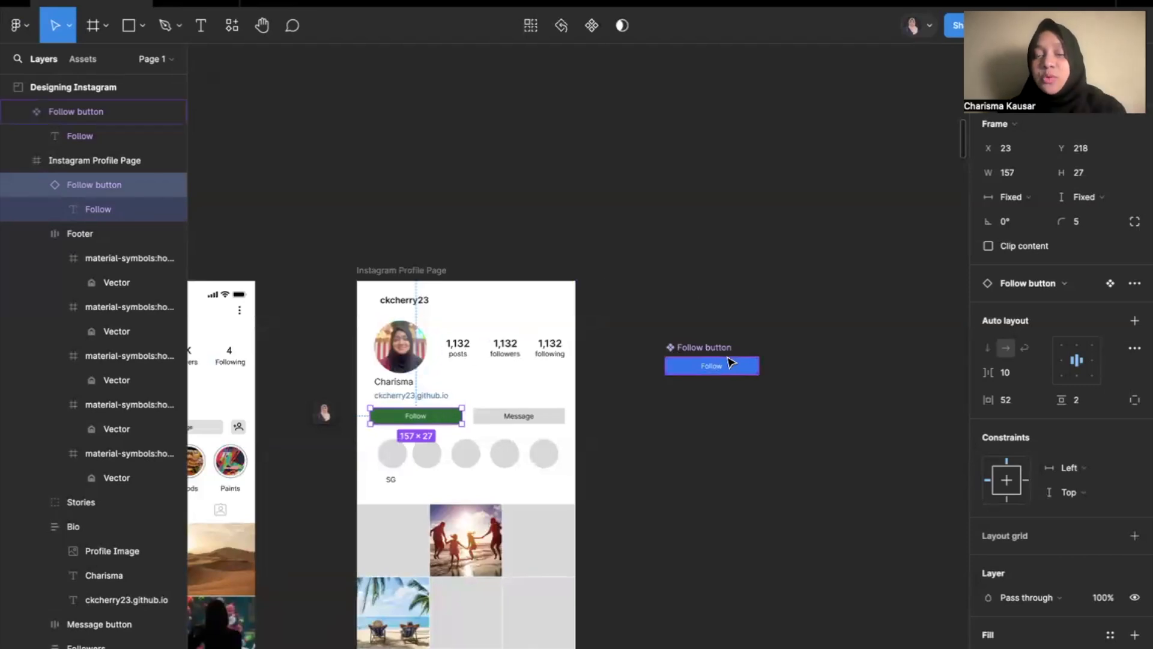
pyautogui.click(561, 25)
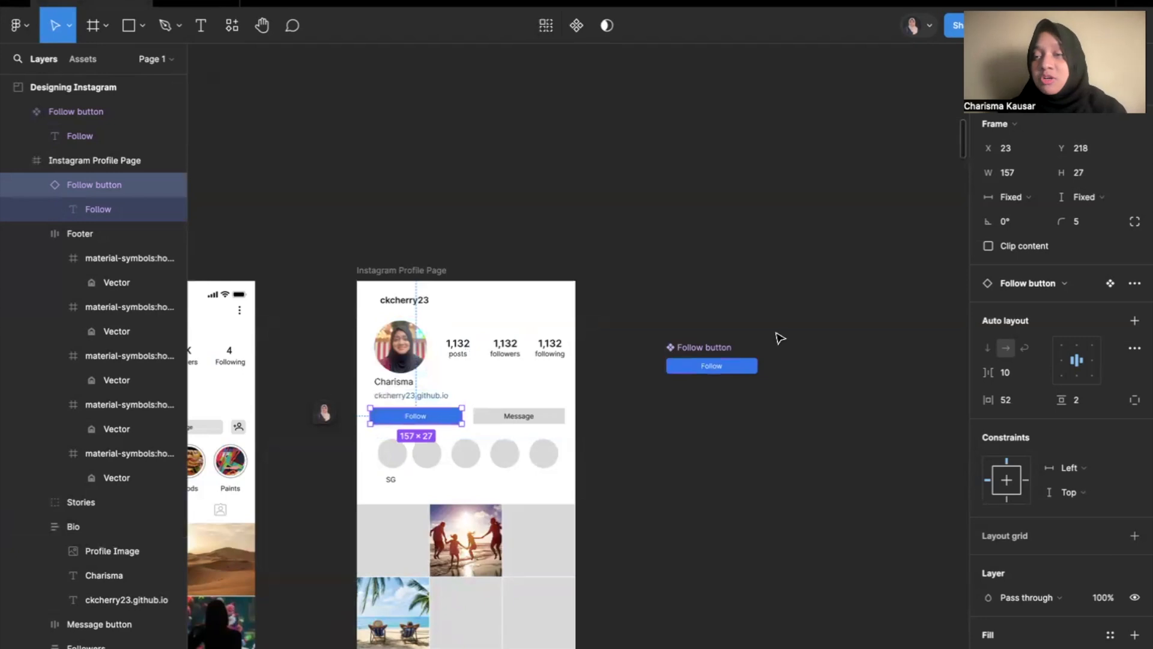
pyautogui.click(716, 411)
# Review the Overrides and Component Variants slides in the presentation, and return to the Figma design file.
pyautogui.hotkey('ctrl', 'Left')
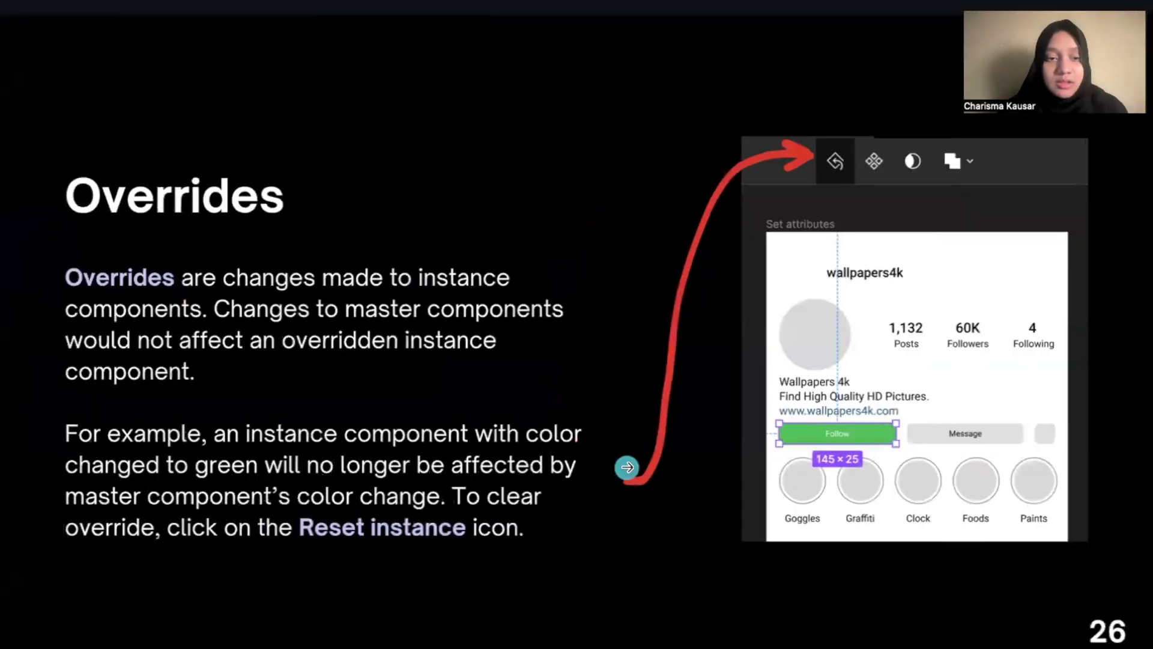
pyautogui.click(627, 466)
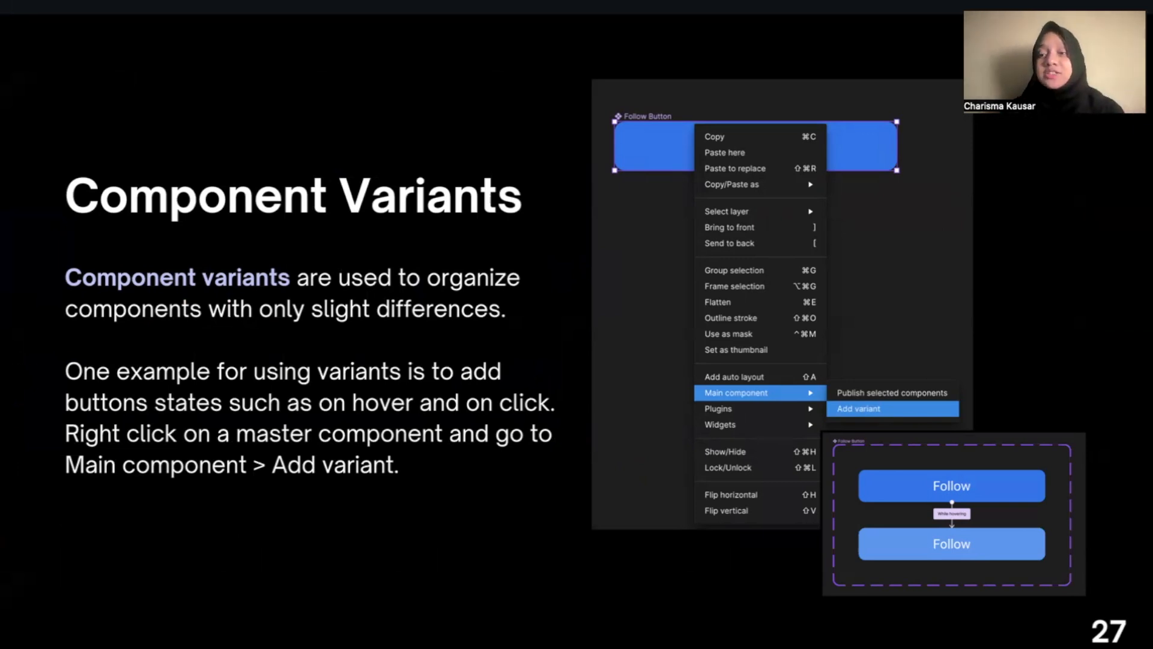
pyautogui.hotkey('ctrl', 'Right')
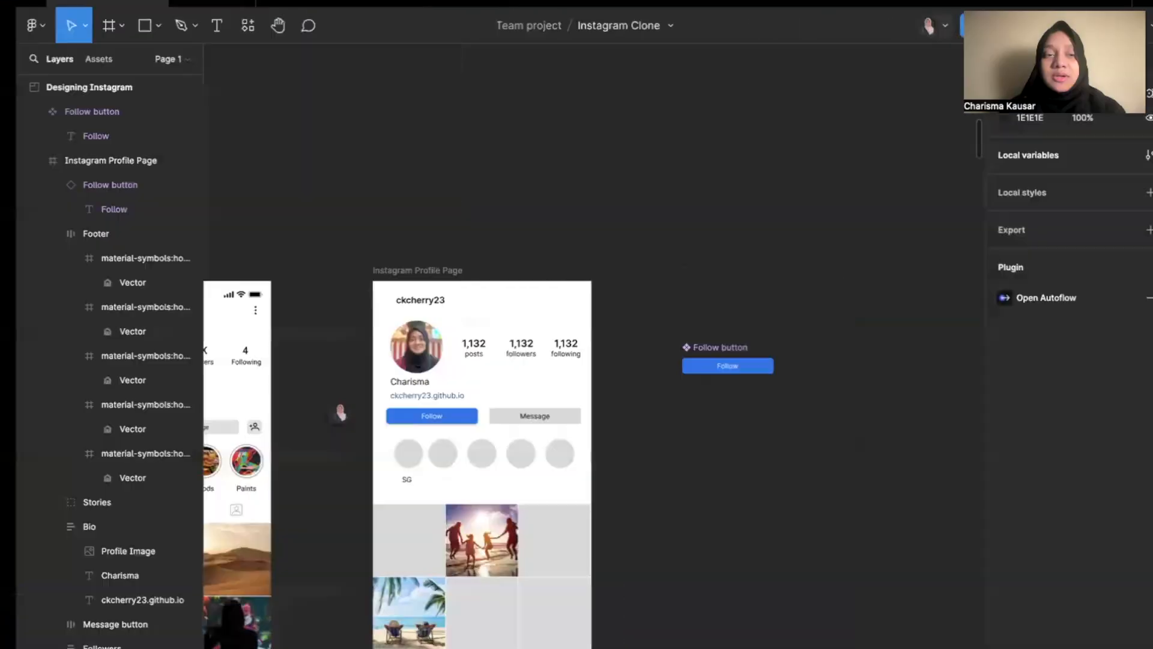
# Add a variant to the master Follow button component.
pyautogui.scroll(3, 651, 409)
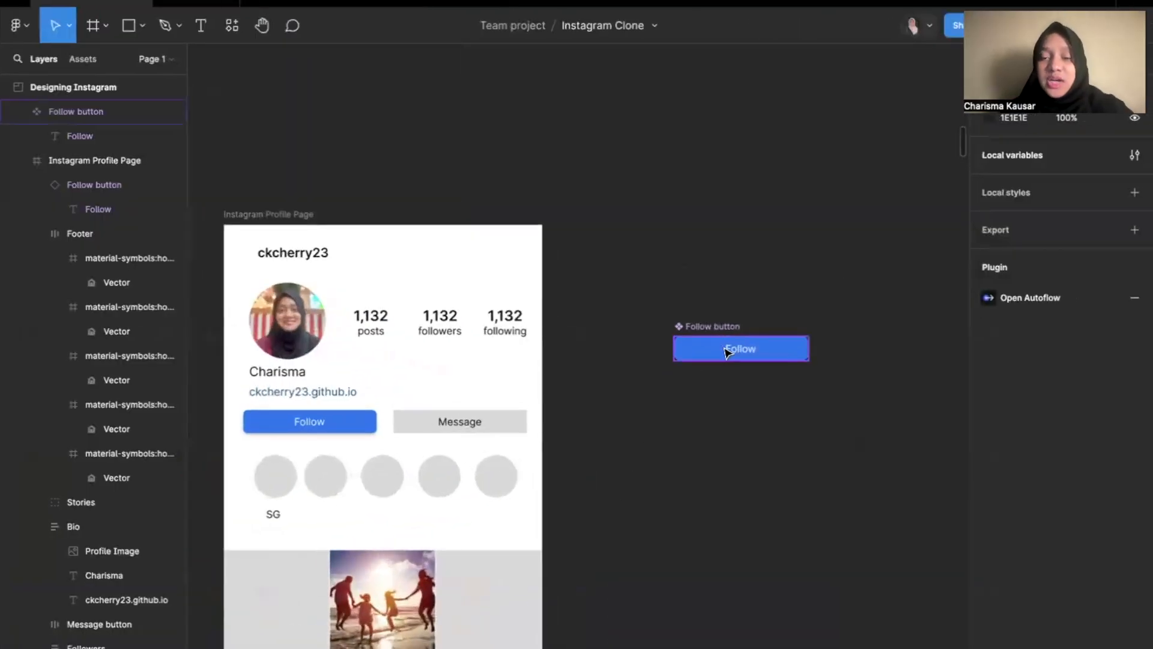
pyautogui.click(710, 349)
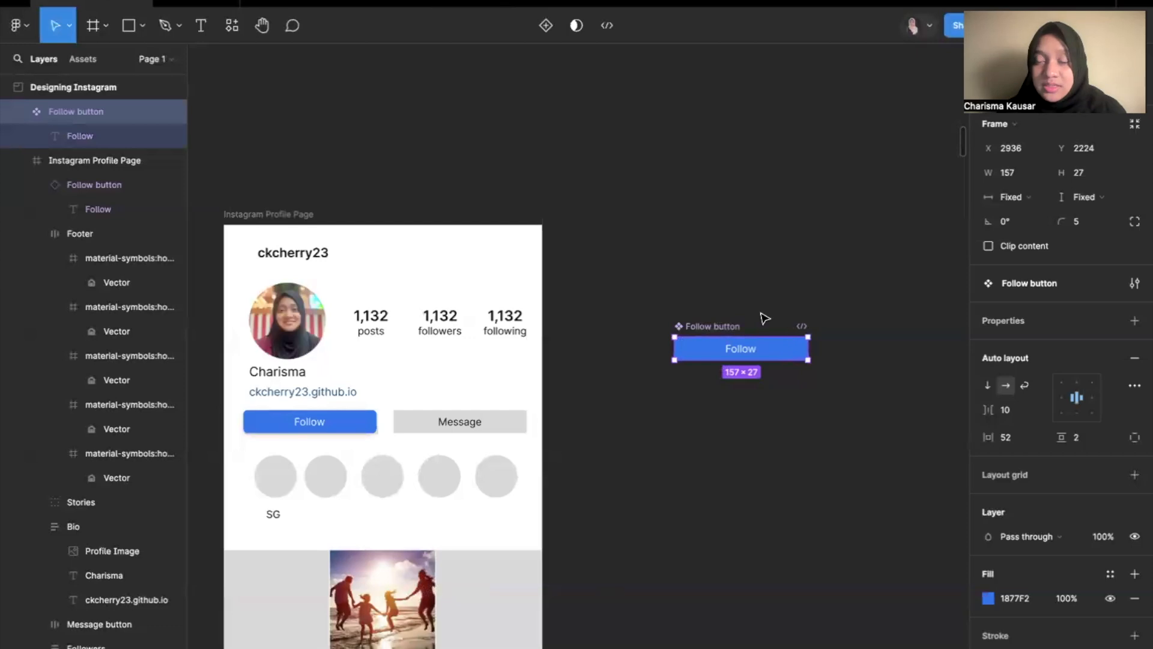
pyautogui.scroll(3, 711, 331)
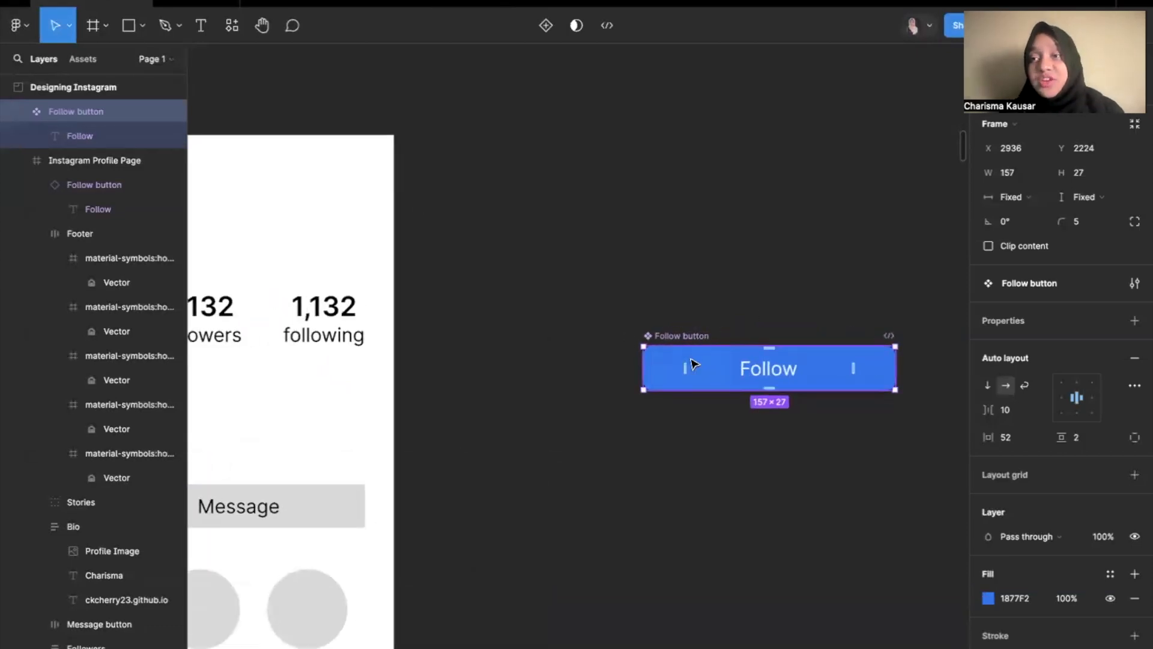
pyautogui.rightClick(706, 369)
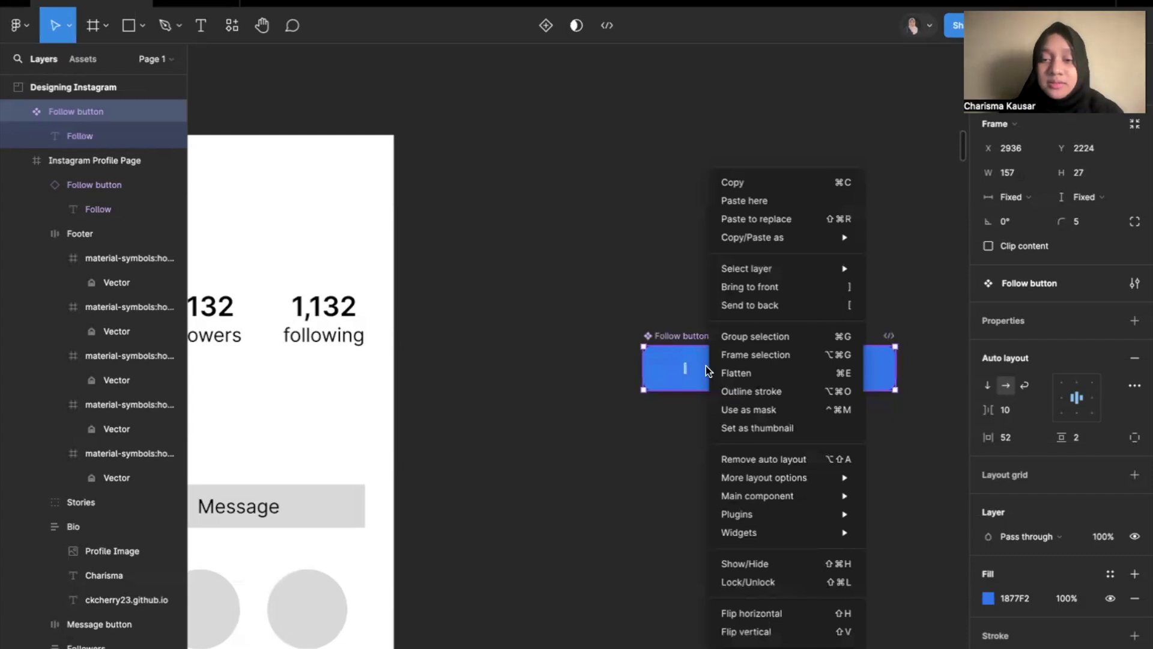
pyautogui.moveTo(799, 498)
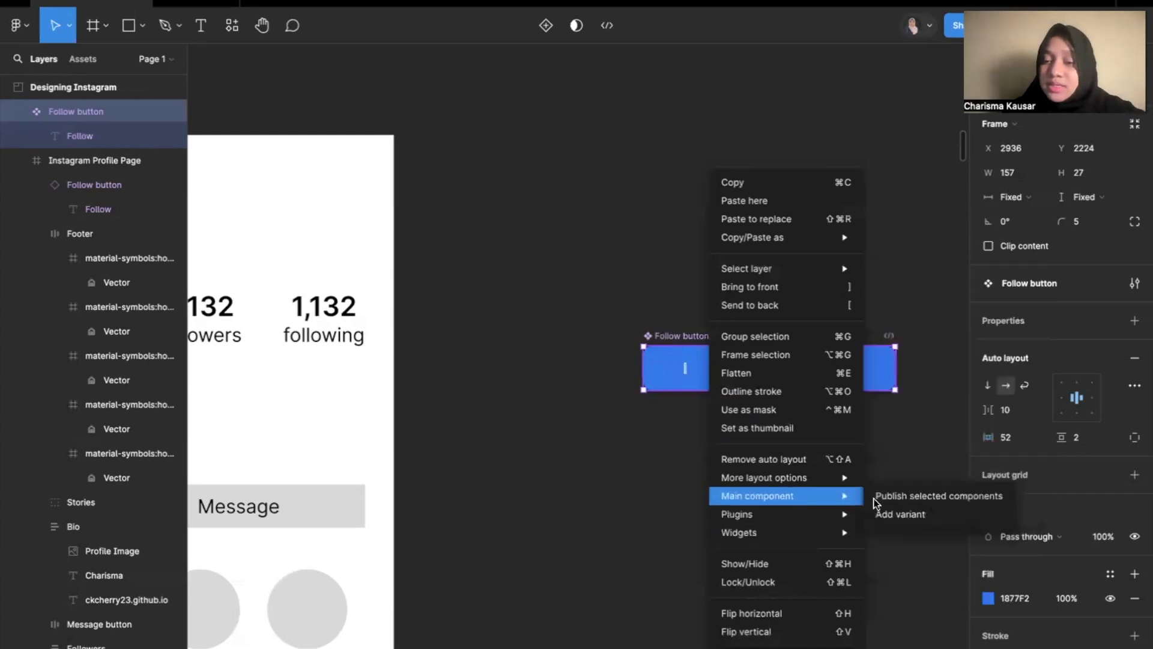
pyautogui.click(665, 407)
pyautogui.rightClick(711, 376)
pyautogui.moveTo(790, 500)
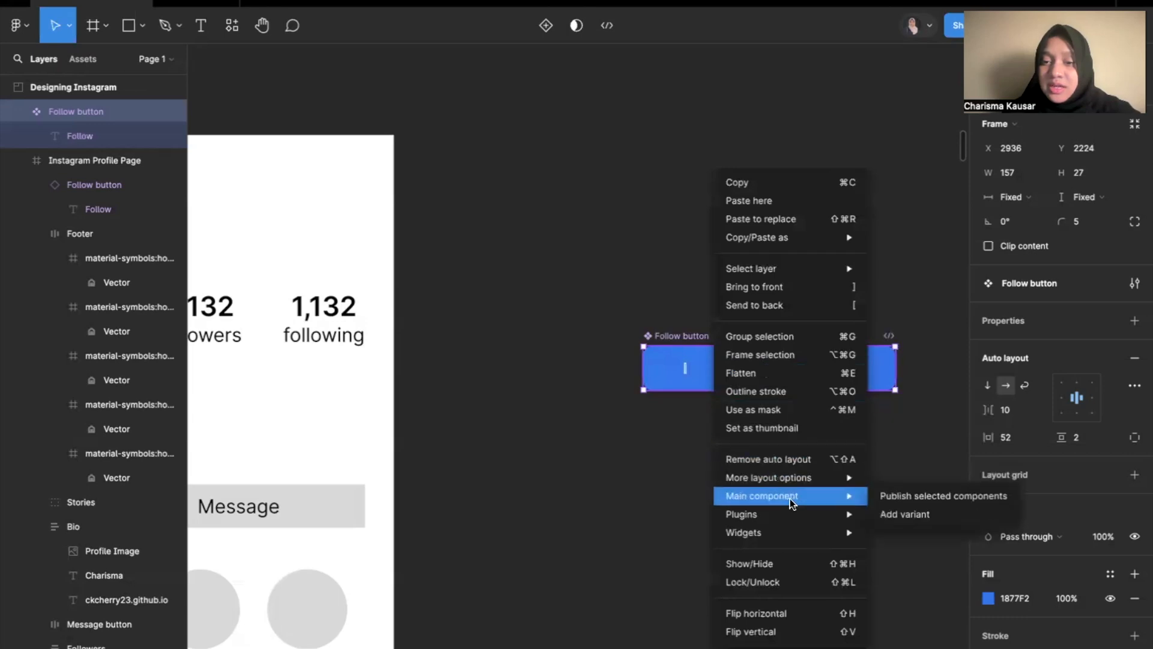
pyautogui.click(924, 514)
pyautogui.click(908, 527)
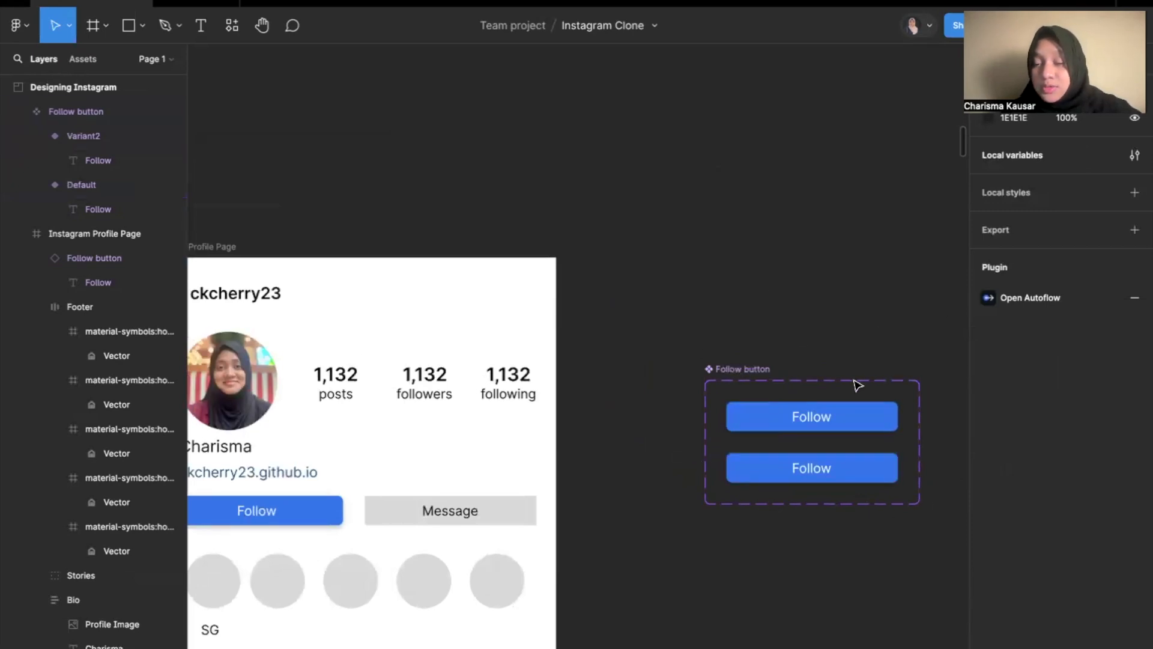
# Inspect the Default and Variant2 buttons inside the Follow button component set.
pyautogui.click(851, 419)
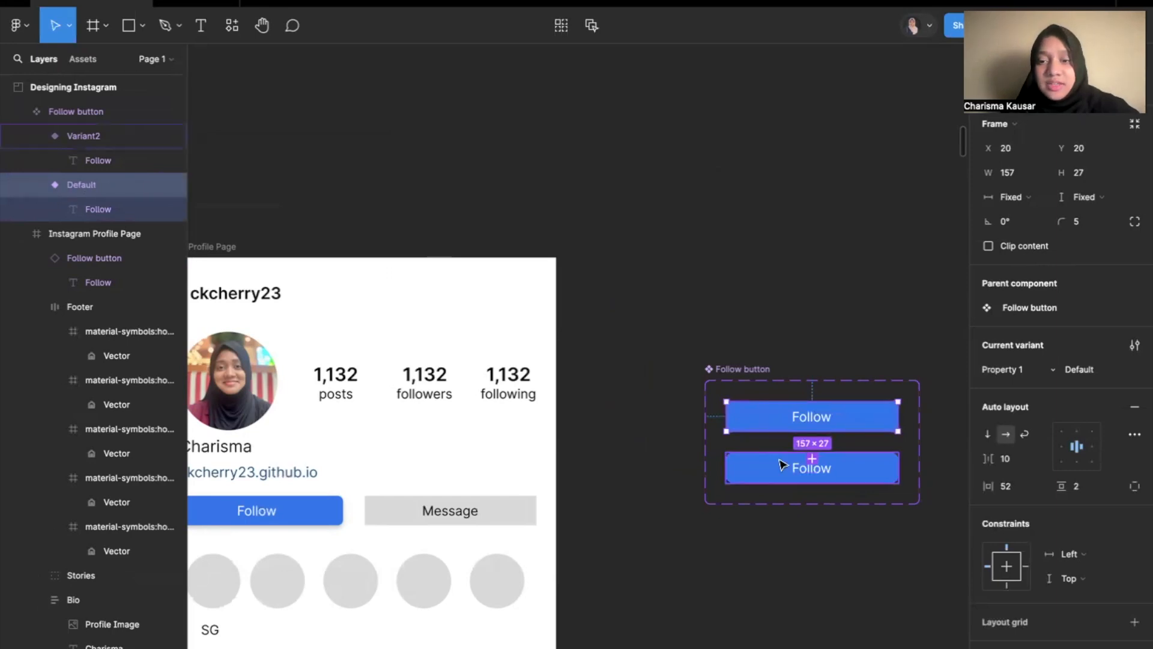
pyautogui.click(781, 469)
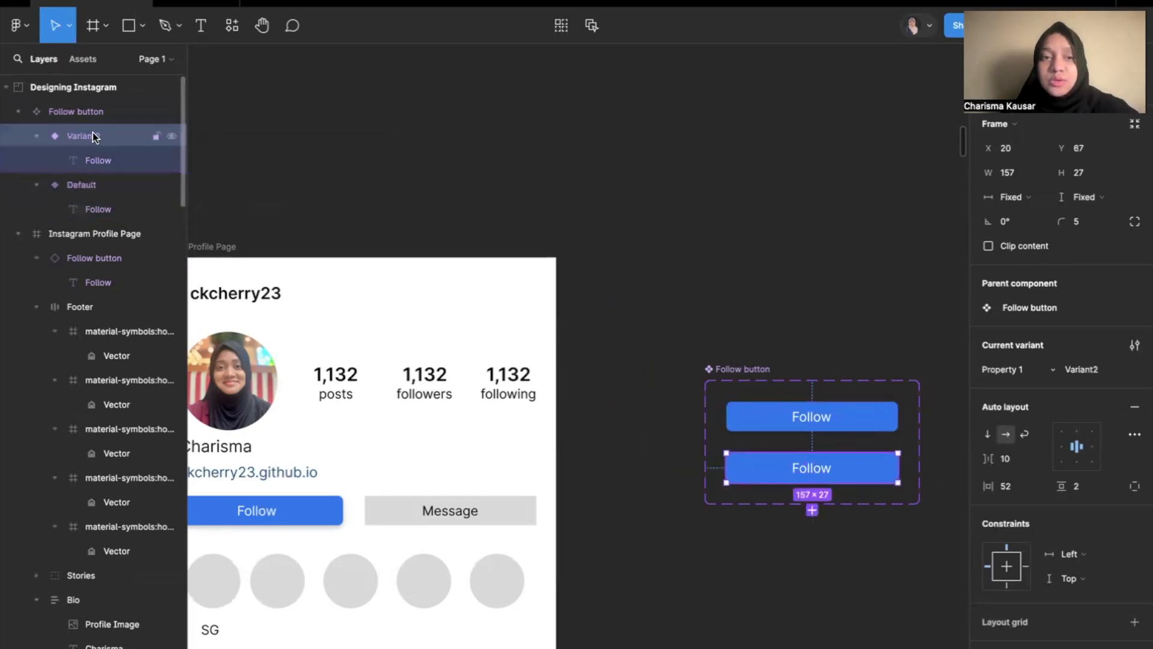
pyautogui.hscroll(3, 811, 472)
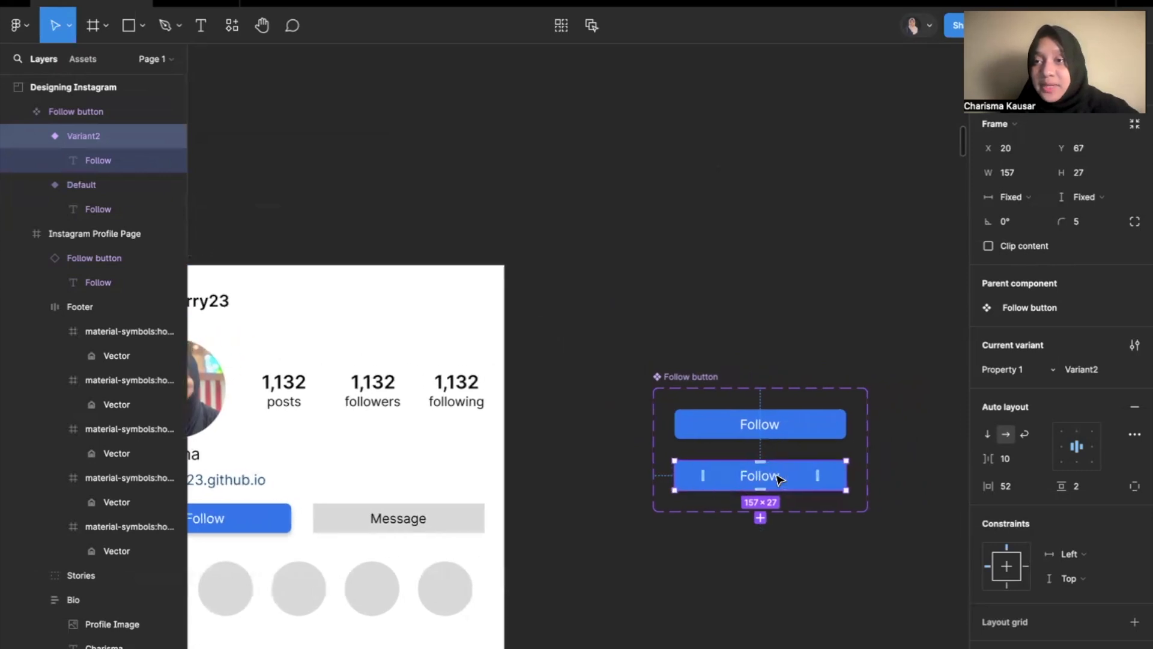
pyautogui.scroll(-2, 774, 479)
pyautogui.scroll(5, 781, 479)
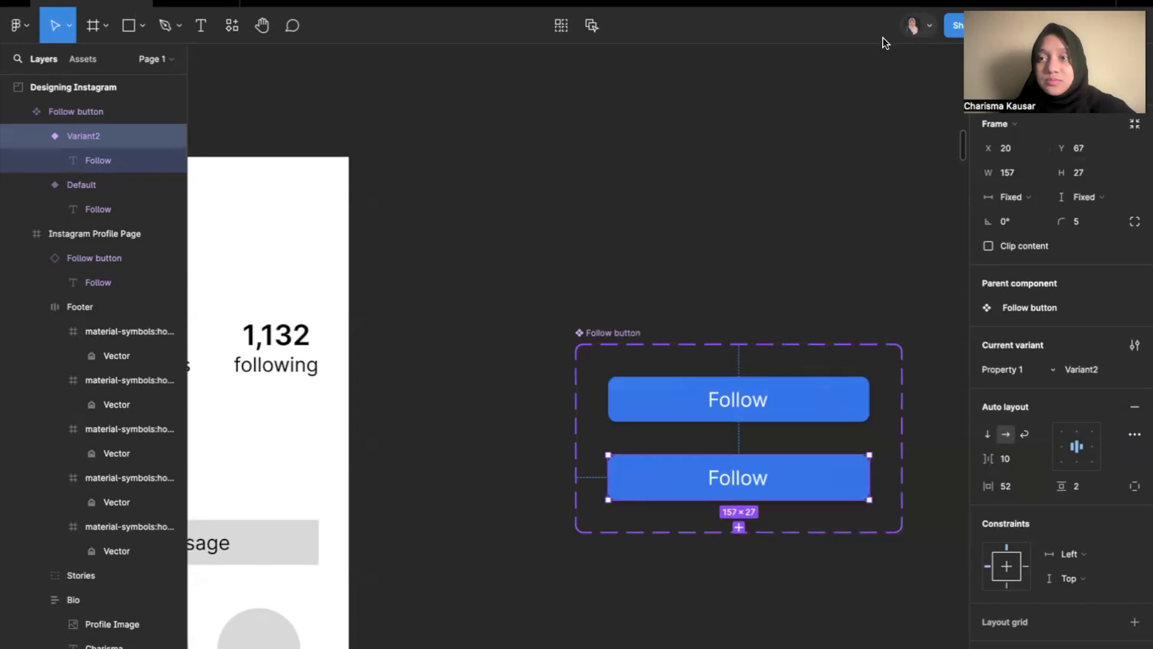
pyautogui.click(856, 277)
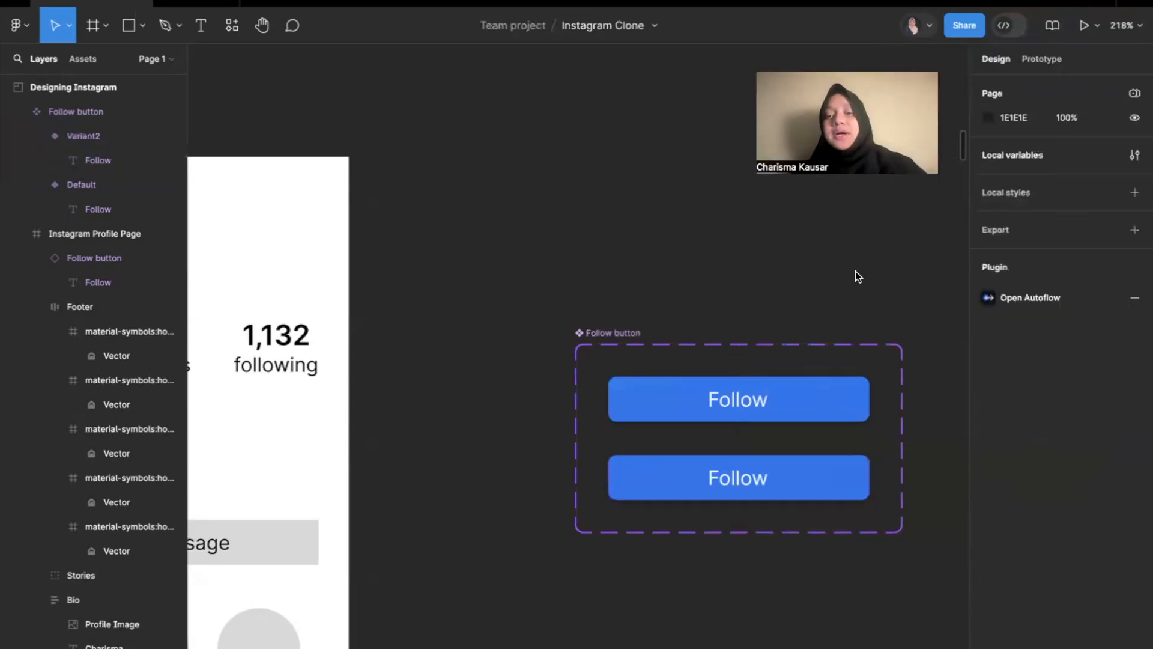
# Change Variant2's fill to the lighter blue 71A0DC and remove its drop shadow.
pyautogui.click(809, 474)
pyautogui.scroll(-5, 1118, 473)
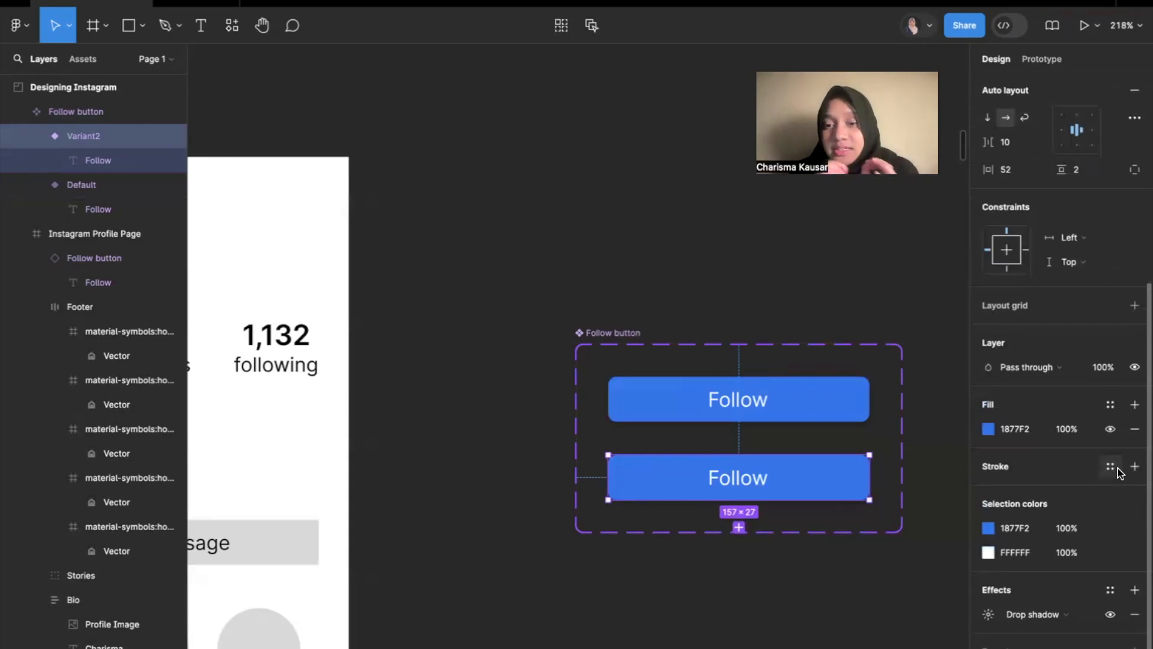
pyautogui.scroll(-1, 1118, 472)
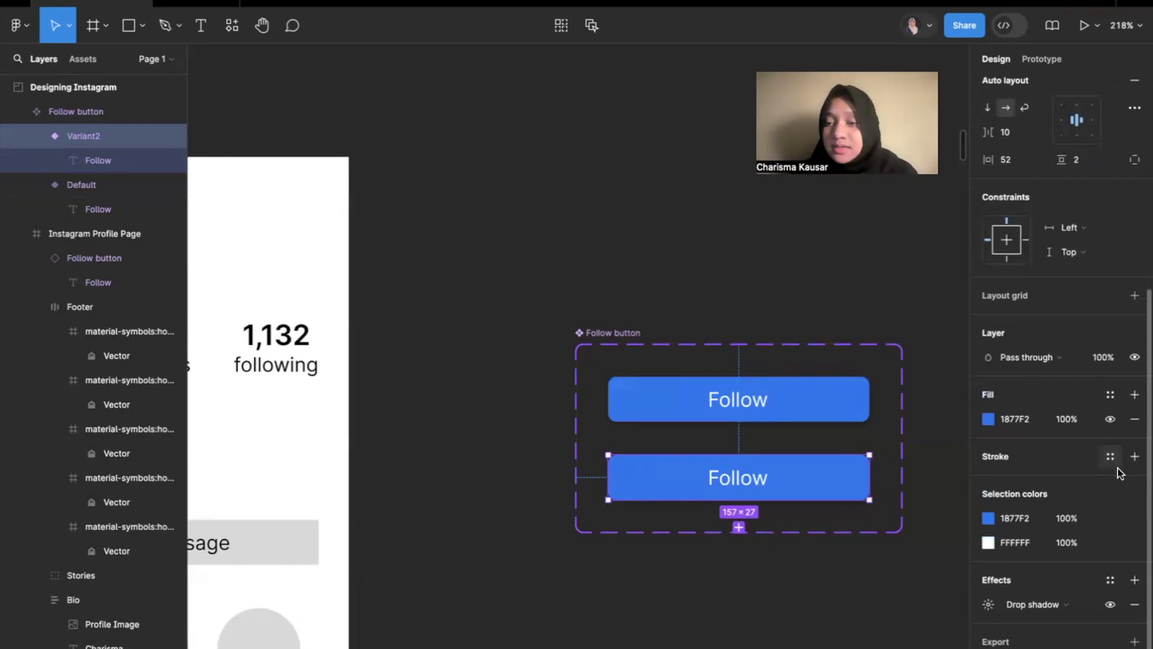
pyautogui.click(991, 419)
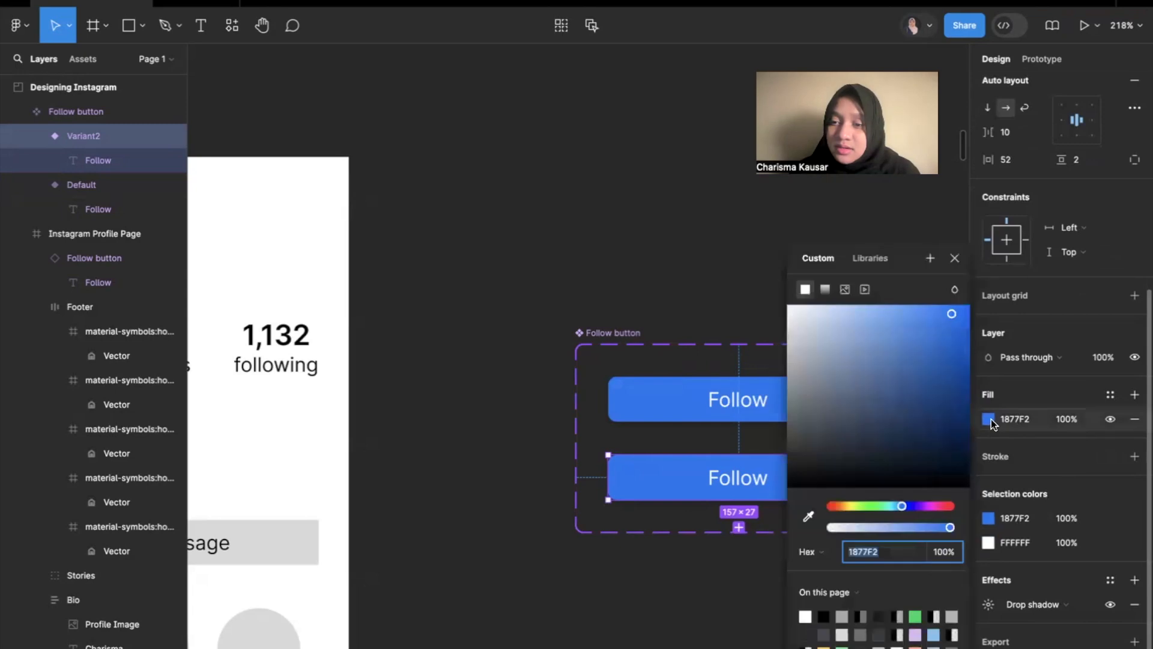
pyautogui.moveTo(915, 330); pyautogui.dragTo(875, 332)
pyautogui.hscroll(3, 689, 404)
pyautogui.scroll(-1, 690, 404)
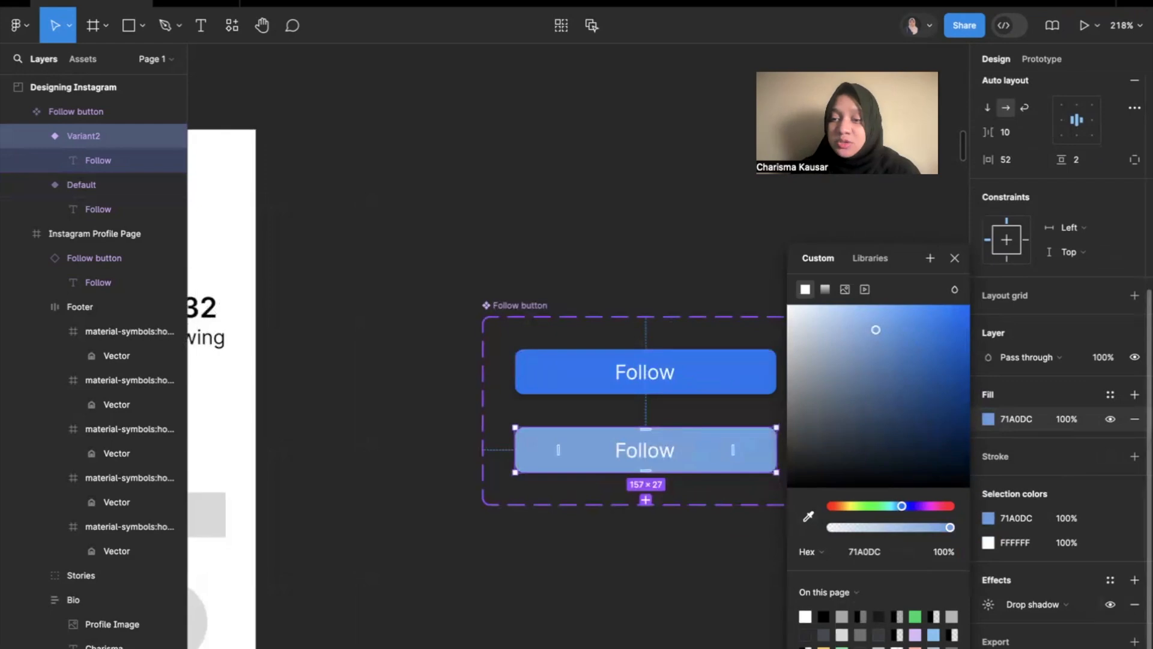
pyautogui.click(1134, 604)
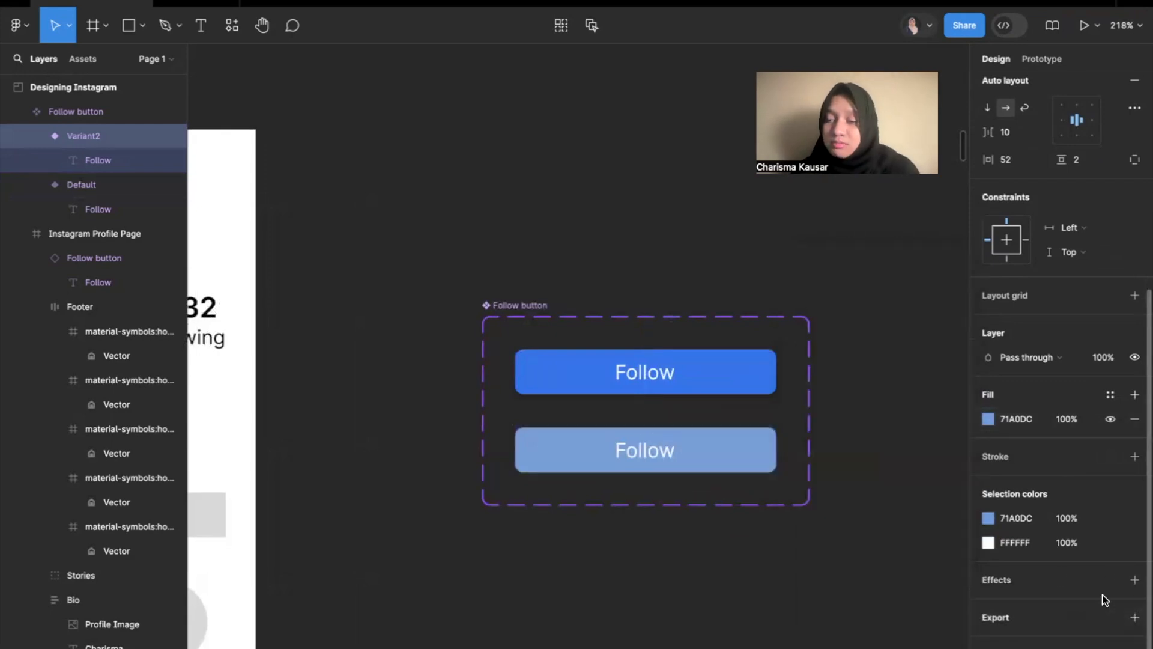
pyautogui.click(708, 440)
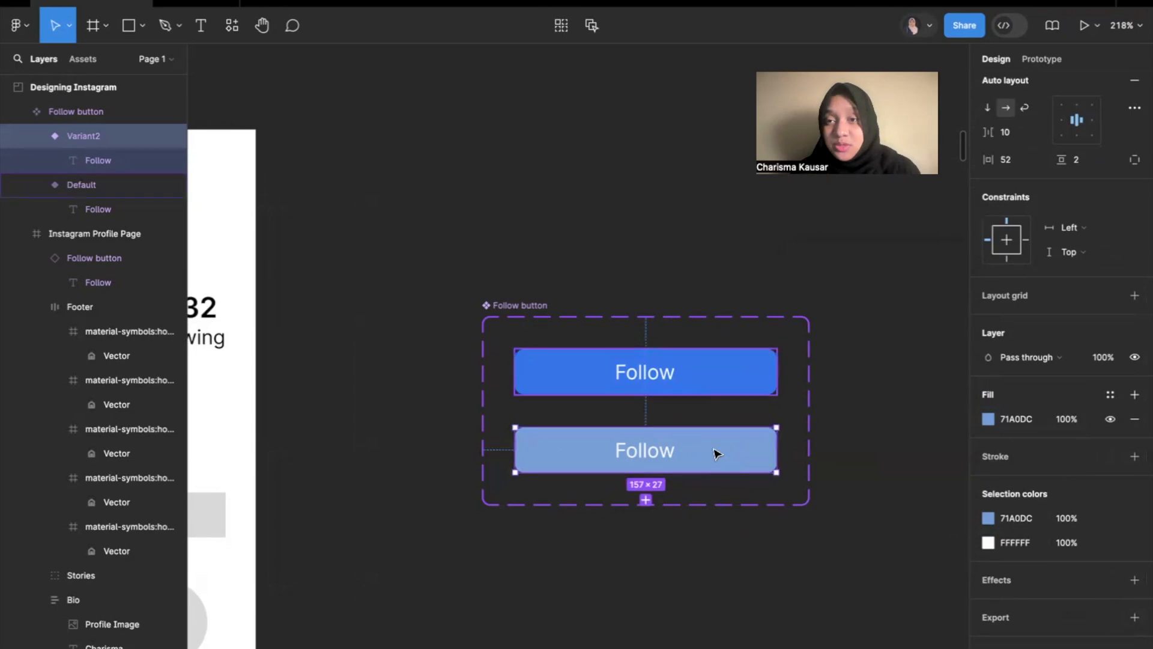
# Compare the Default and Variant2 buttons in the Follow button component set with the profile page's Follow button.
pyautogui.click(915, 413)
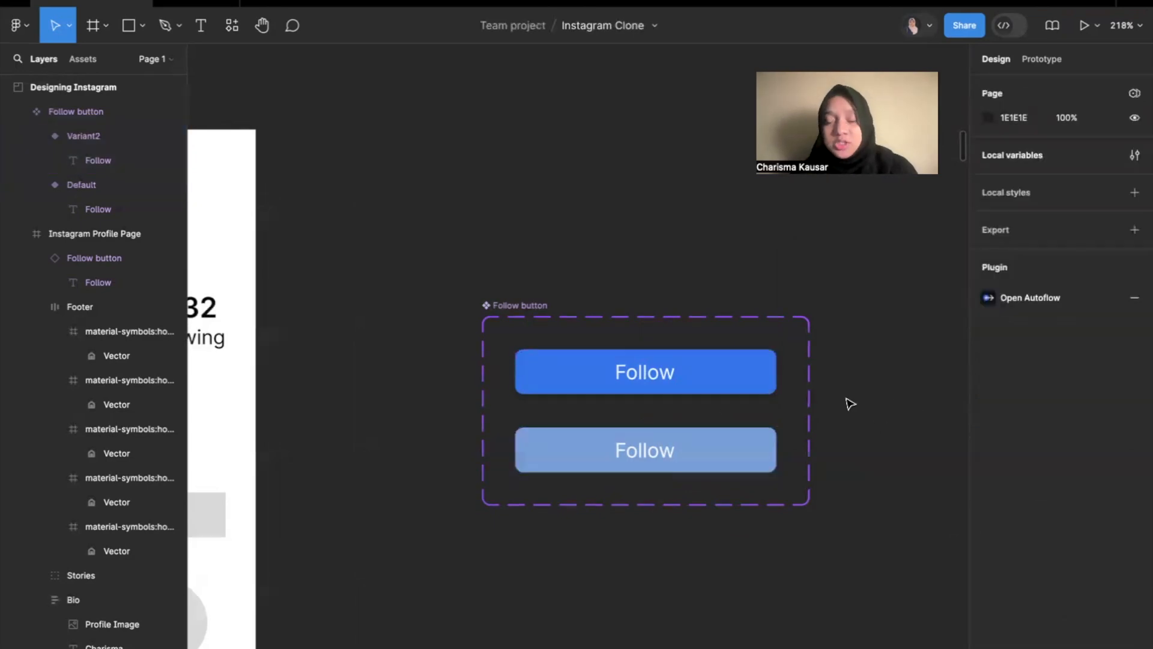
pyautogui.click(715, 455)
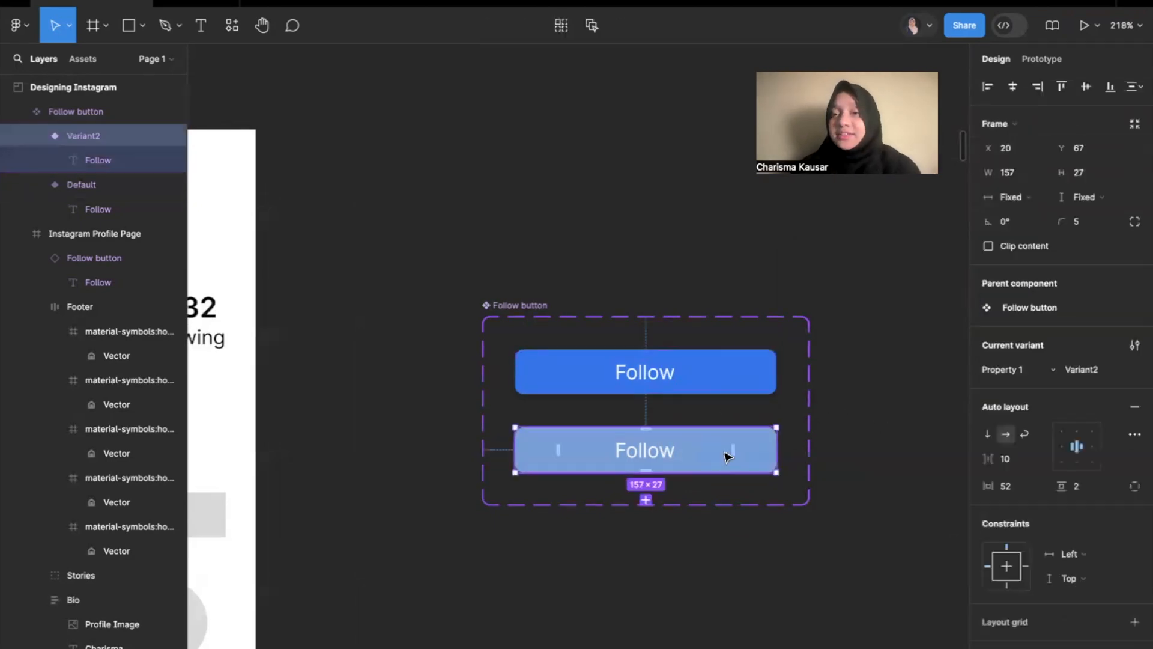
pyautogui.click(711, 368)
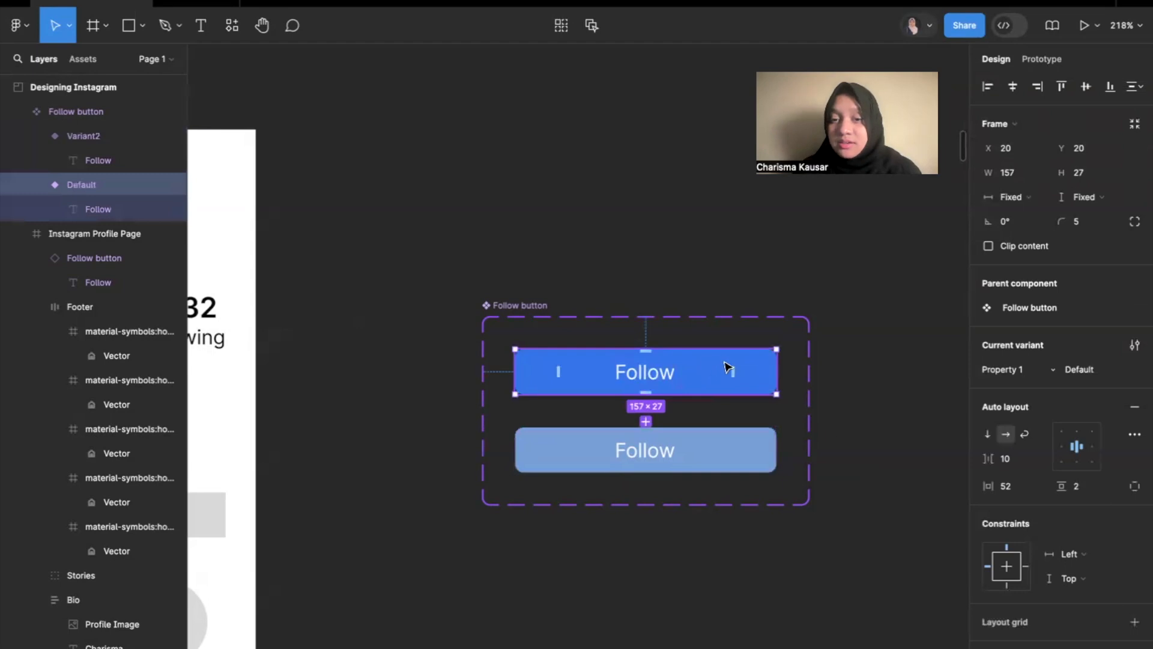
pyautogui.click(848, 427)
pyautogui.click(714, 460)
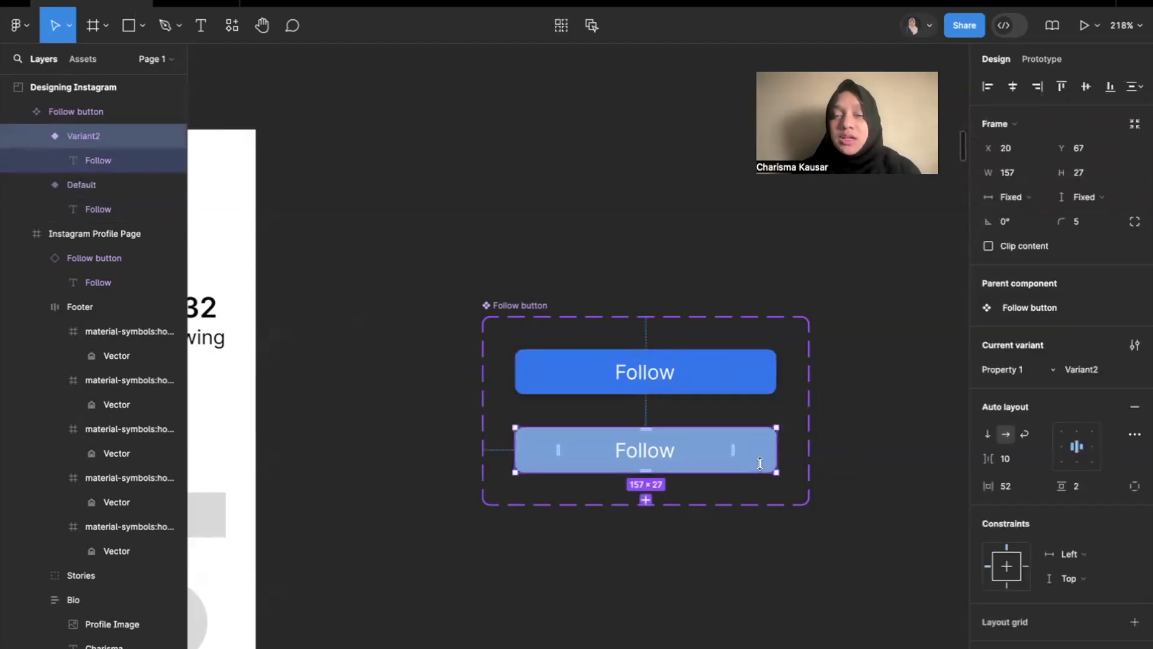
pyautogui.click(928, 430)
pyautogui.scroll(-5, 955, 370)
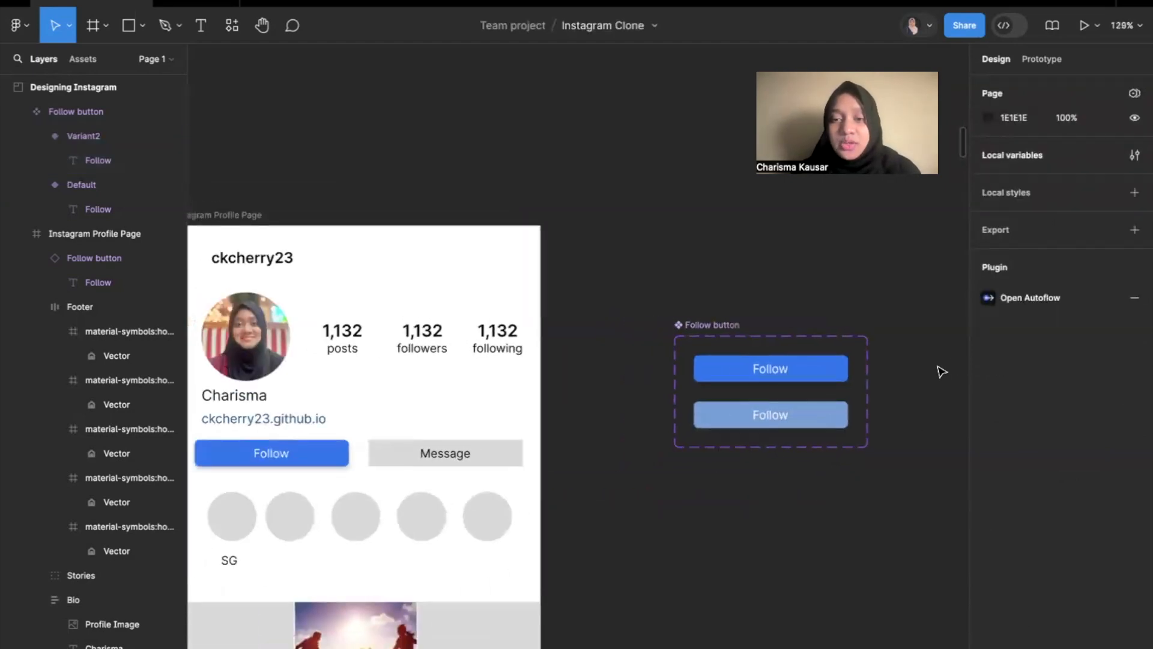
pyautogui.click(823, 368)
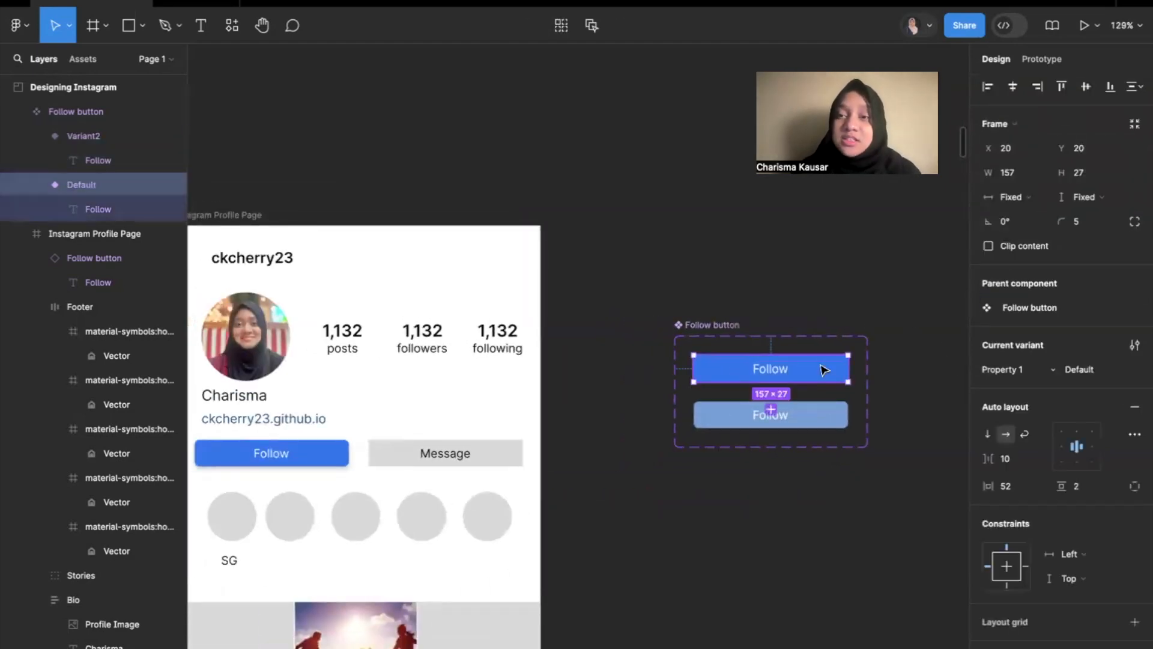
pyautogui.click(829, 423)
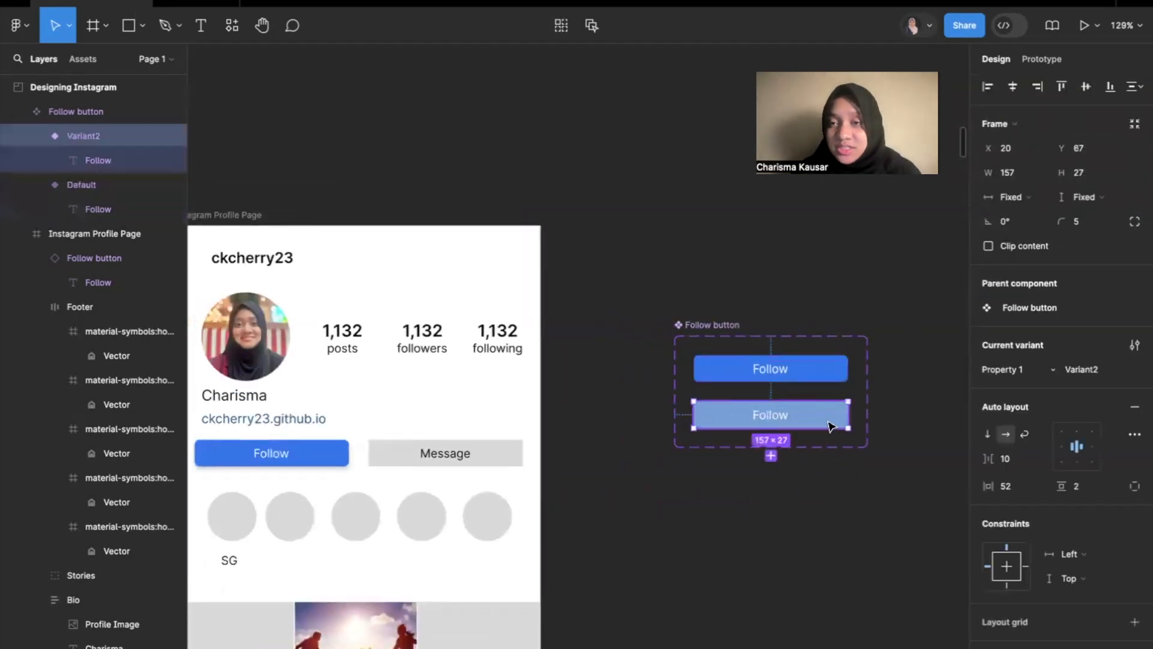
pyautogui.click(881, 368)
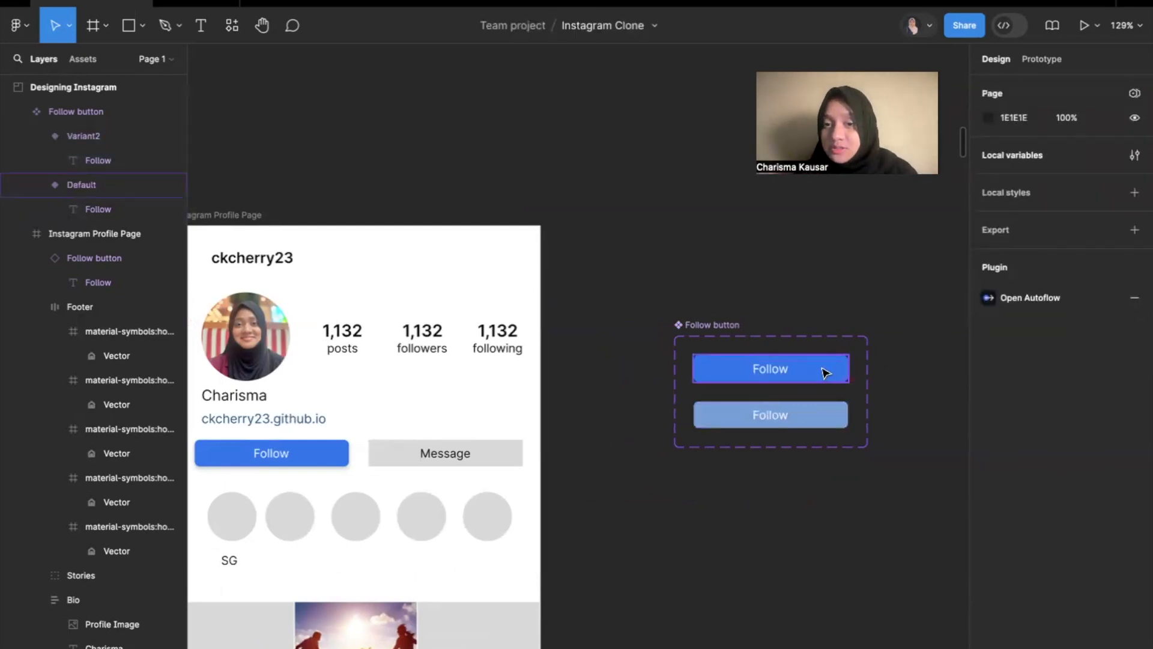
# Create a prototype connection from the Default Follow button to Variant2 in the component set.
pyautogui.hscroll(5, 880, 308)
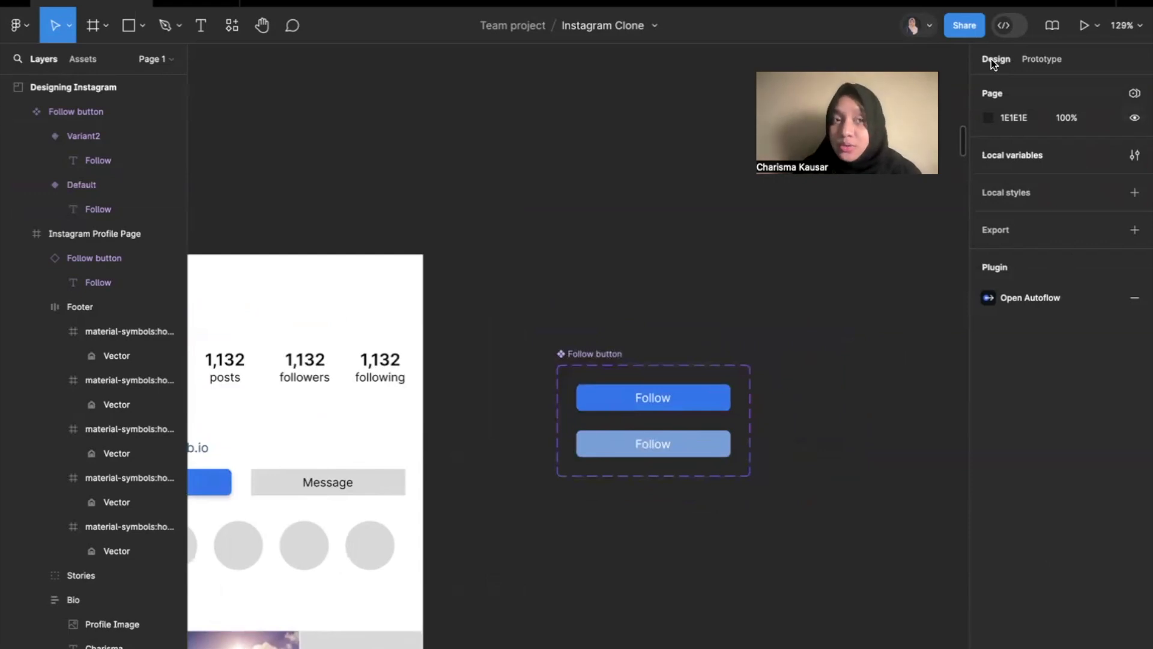
pyautogui.click(1040, 62)
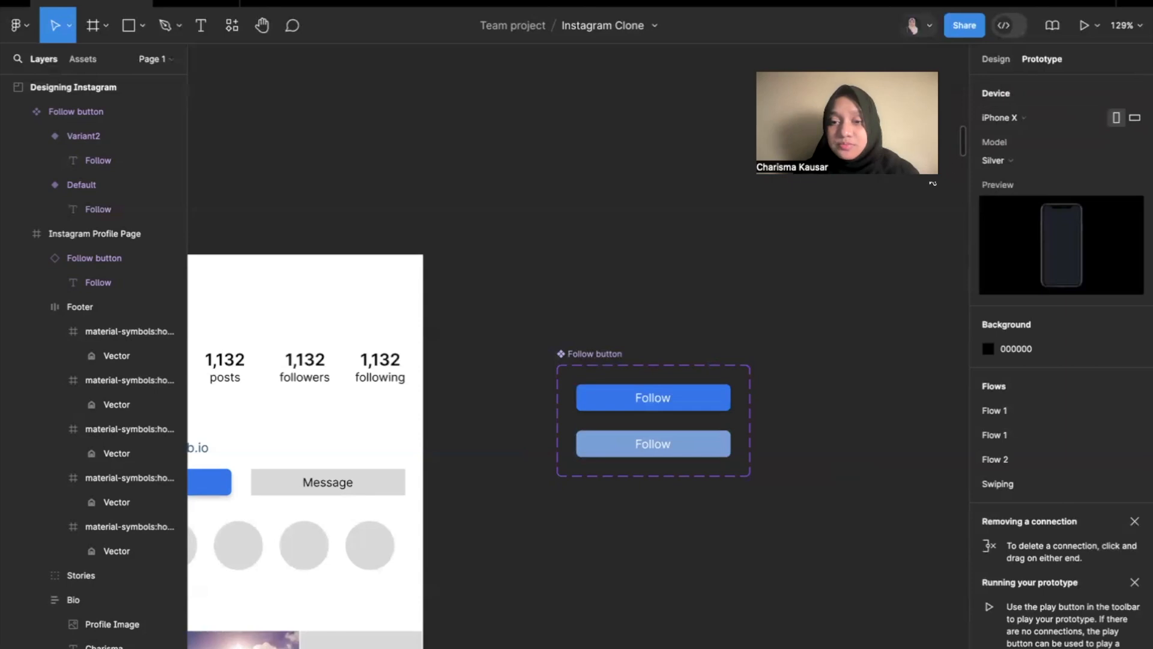
pyautogui.scroll(5, 674, 358)
pyautogui.click(727, 437)
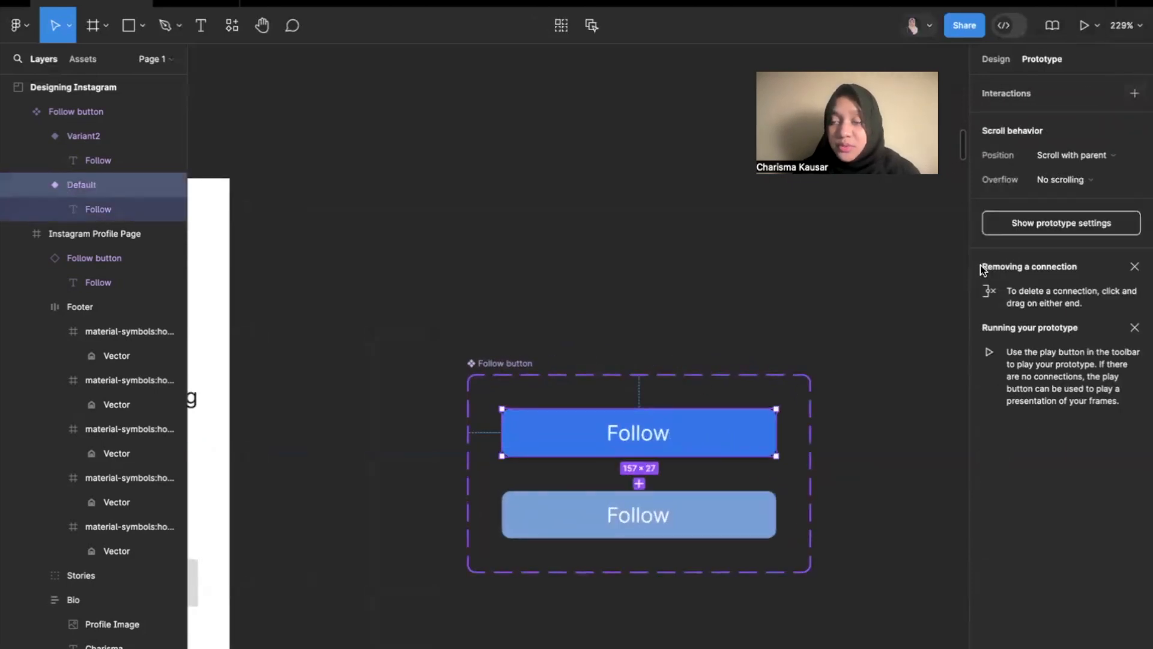
pyautogui.scroll(2, 636, 459)
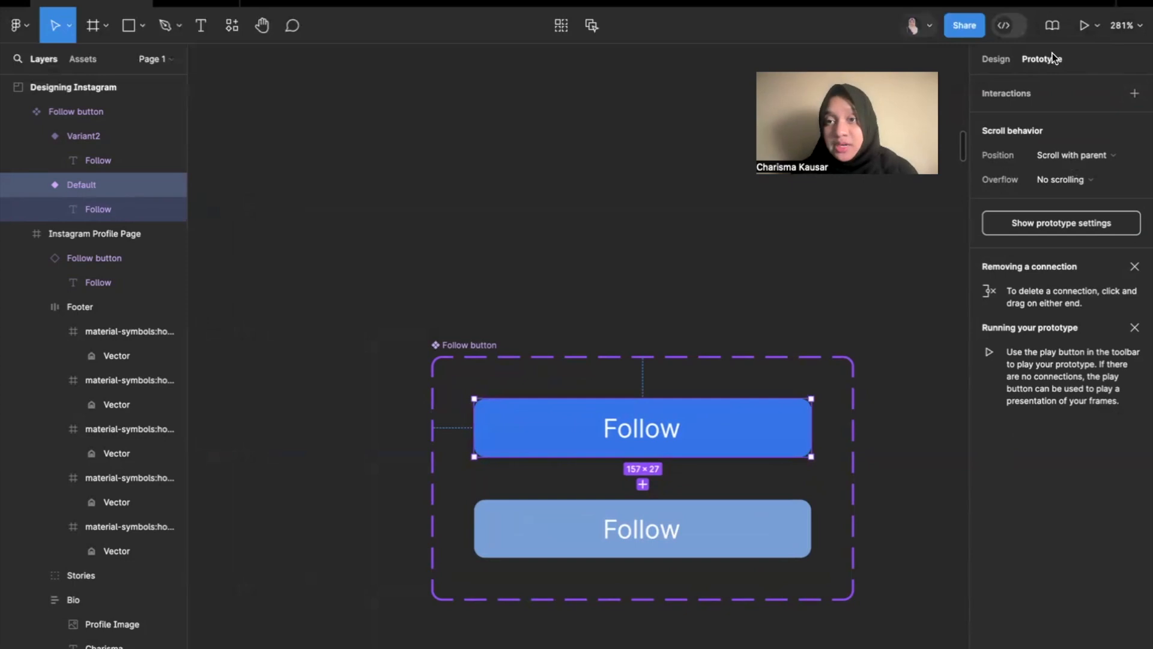
pyautogui.click(743, 315)
pyautogui.click(697, 433)
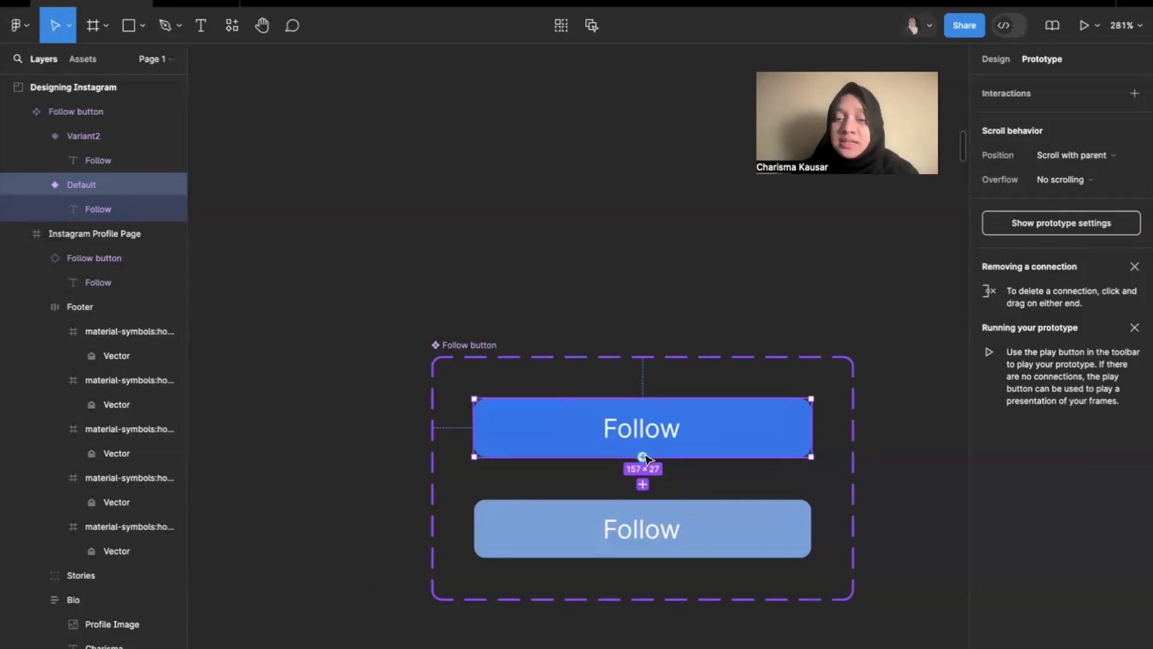
pyautogui.moveTo(646, 455); pyautogui.dragTo(714, 545)
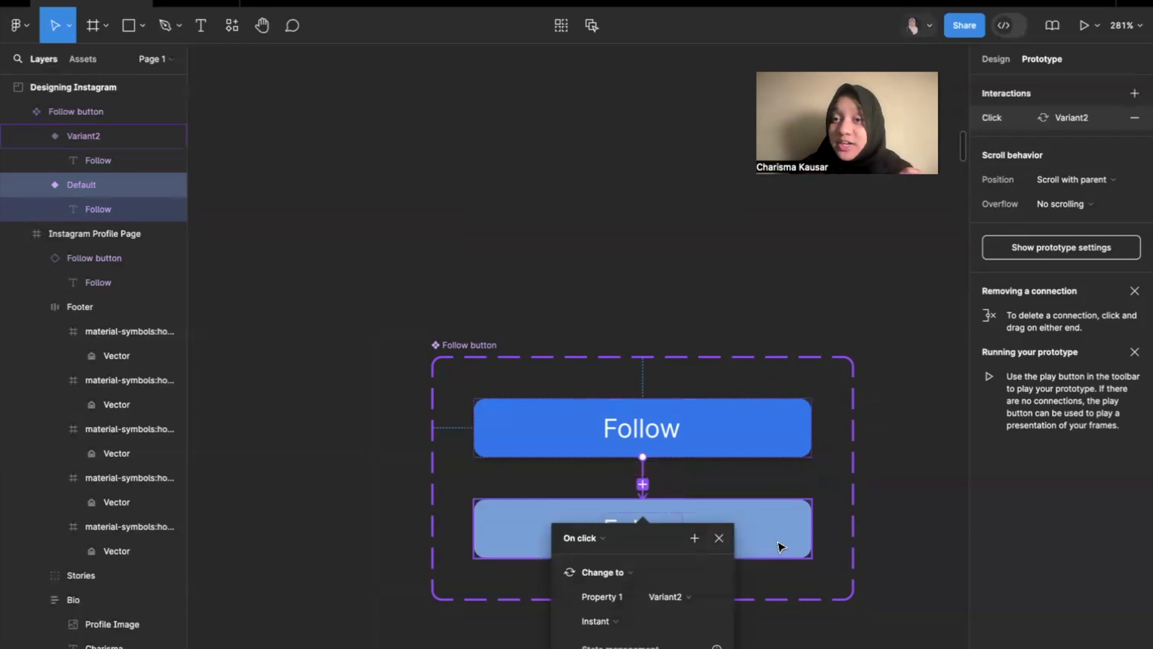
# Set the trigger of the Default-to-Variant2 interaction to While hovering.
pyautogui.scroll(-5, 660, 535)
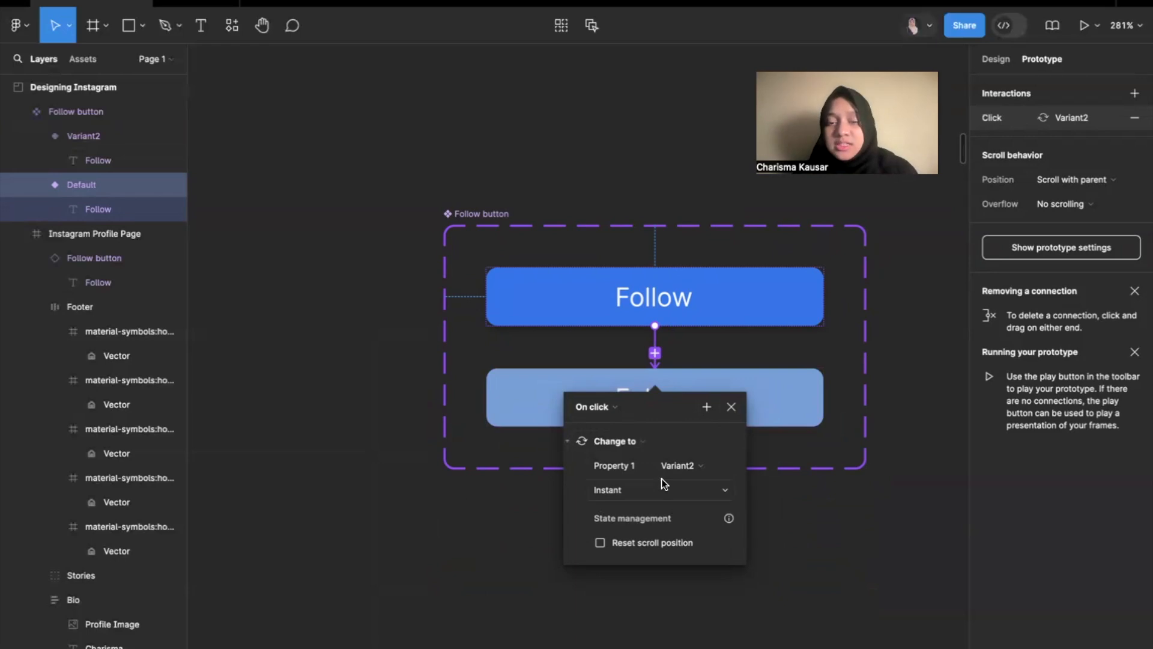
pyautogui.click(603, 408)
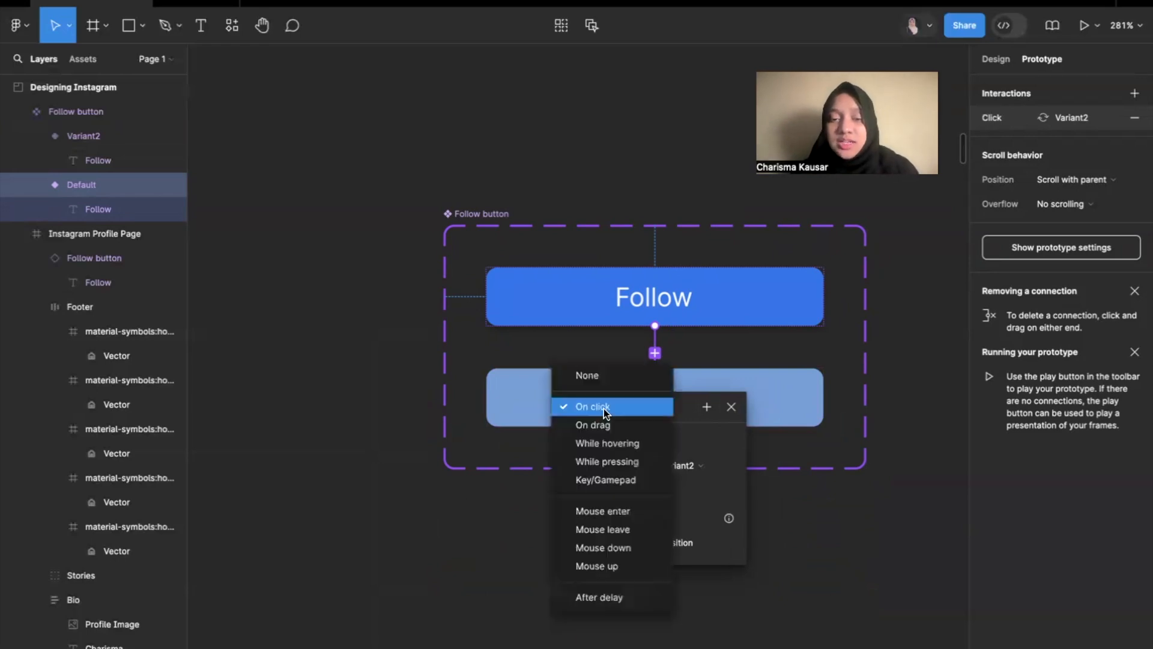
pyautogui.click(600, 443)
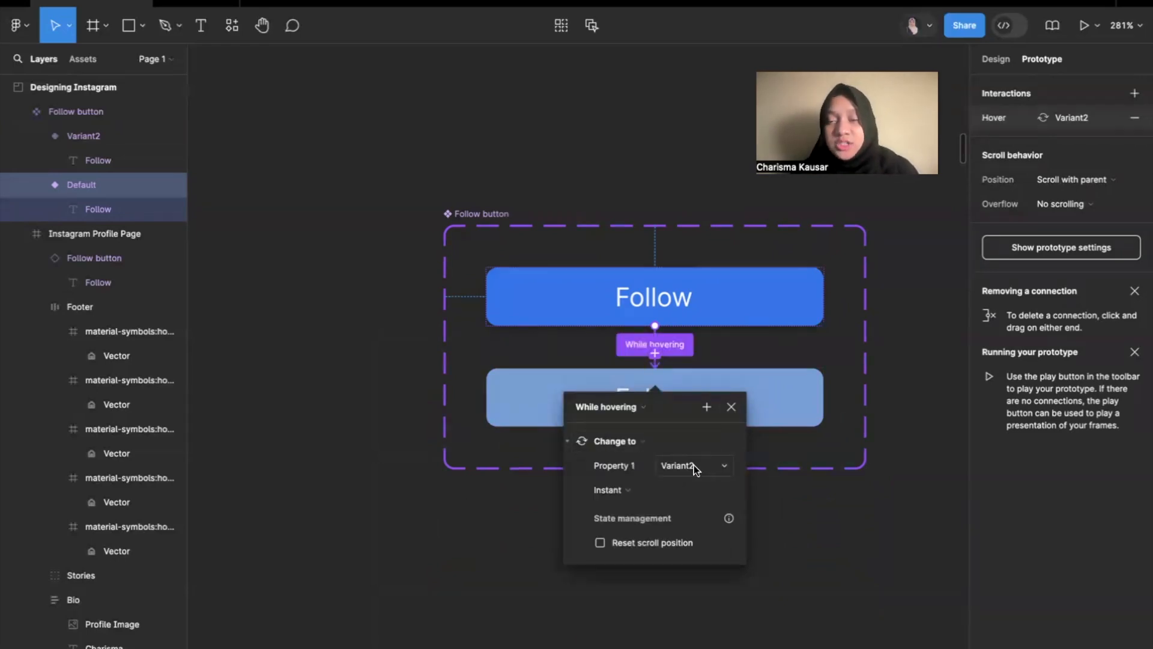
pyautogui.click(865, 527)
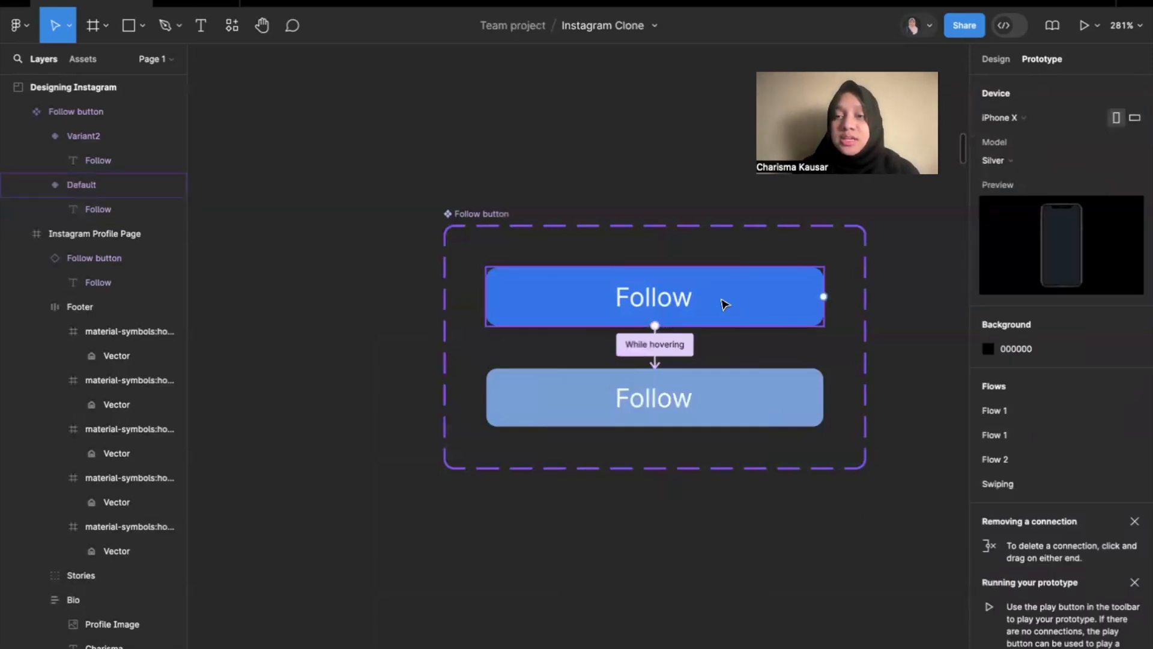
# Review the prototype interactions of Variant2 and Default in the Follow button component set.
pyautogui.click(743, 424)
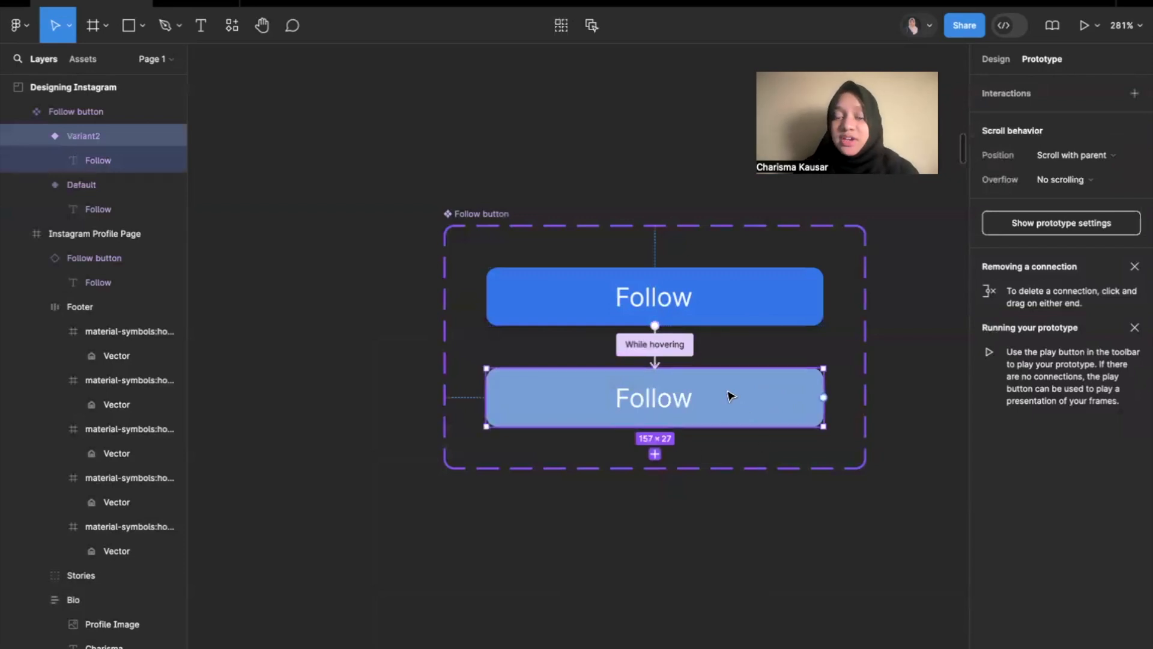
pyautogui.click(727, 281)
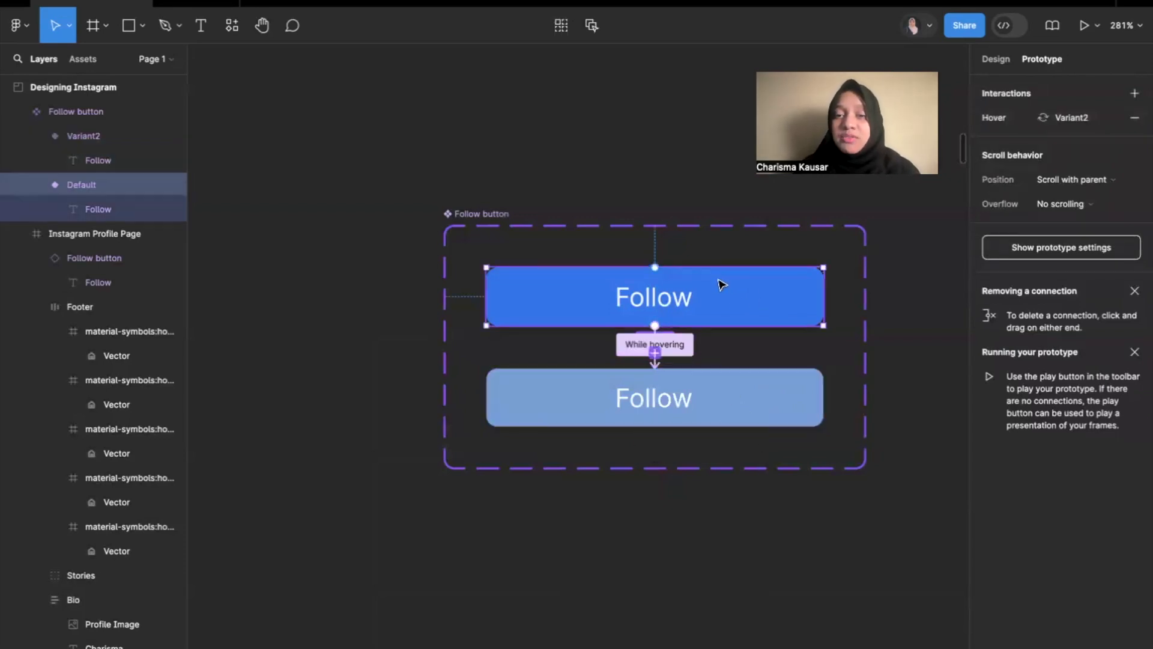
pyautogui.click(717, 406)
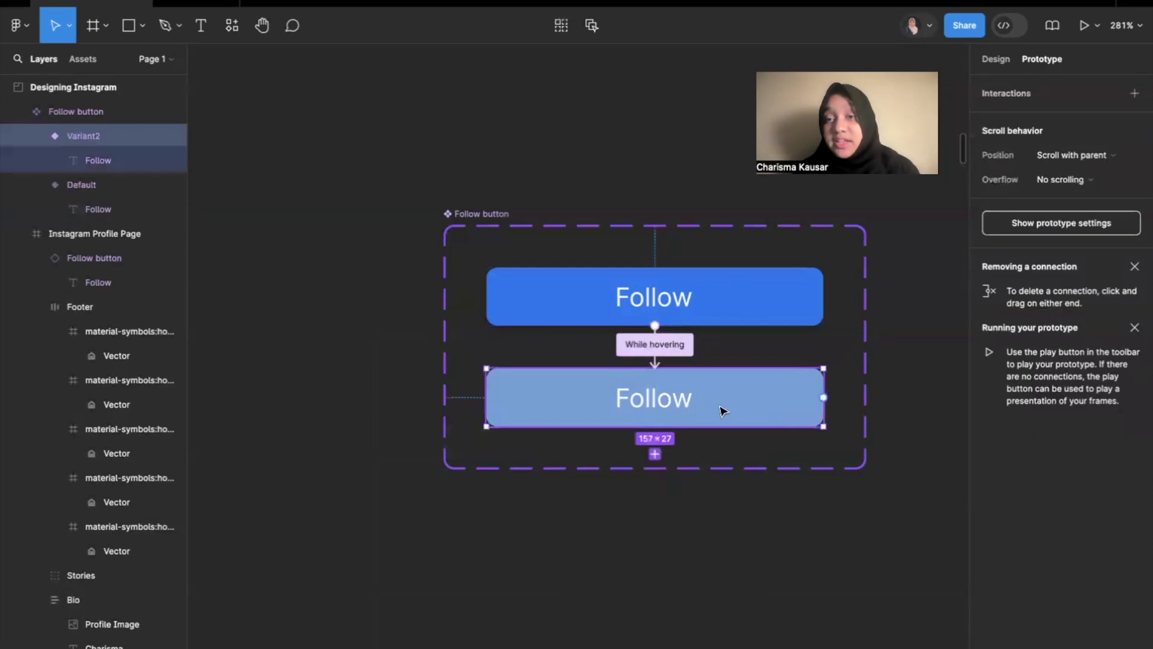
pyautogui.scroll(-3, 727, 410)
pyautogui.scroll(-3, 728, 410)
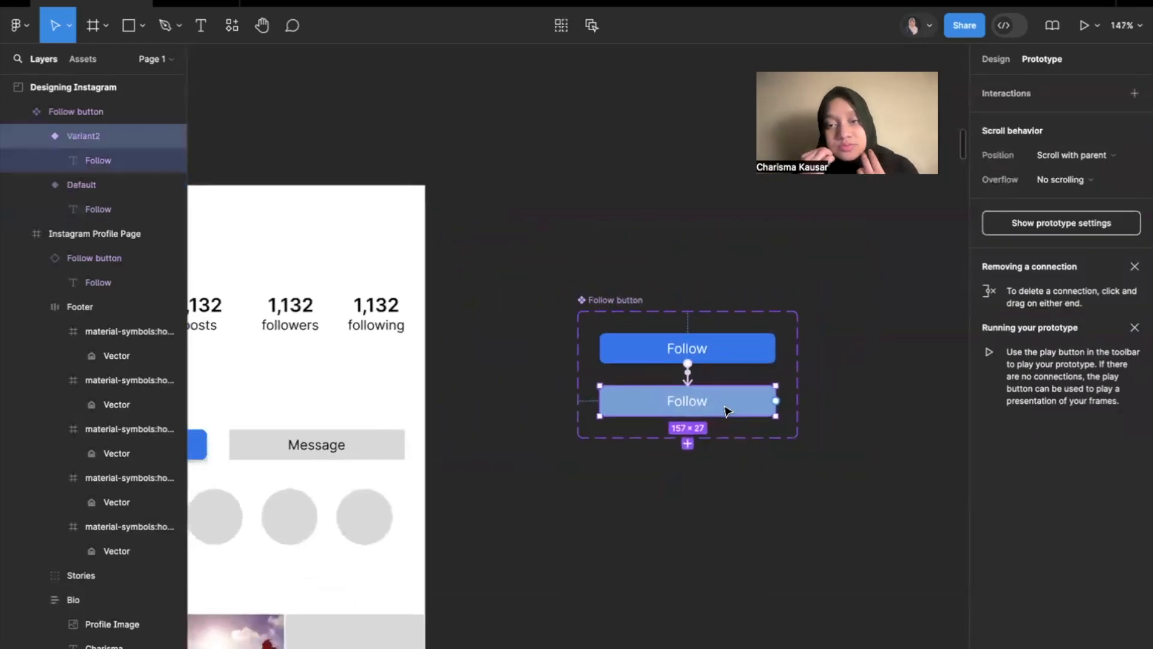
pyautogui.click(739, 360)
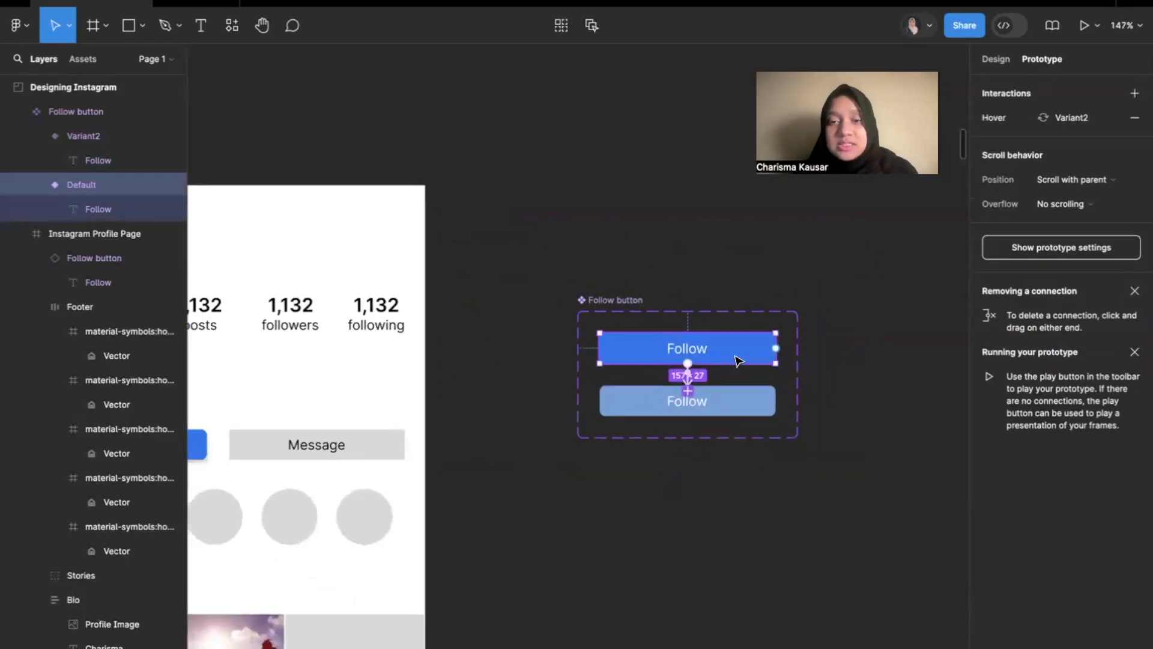
pyautogui.hscroll(-5, 736, 346)
pyautogui.scroll(-1, 735, 346)
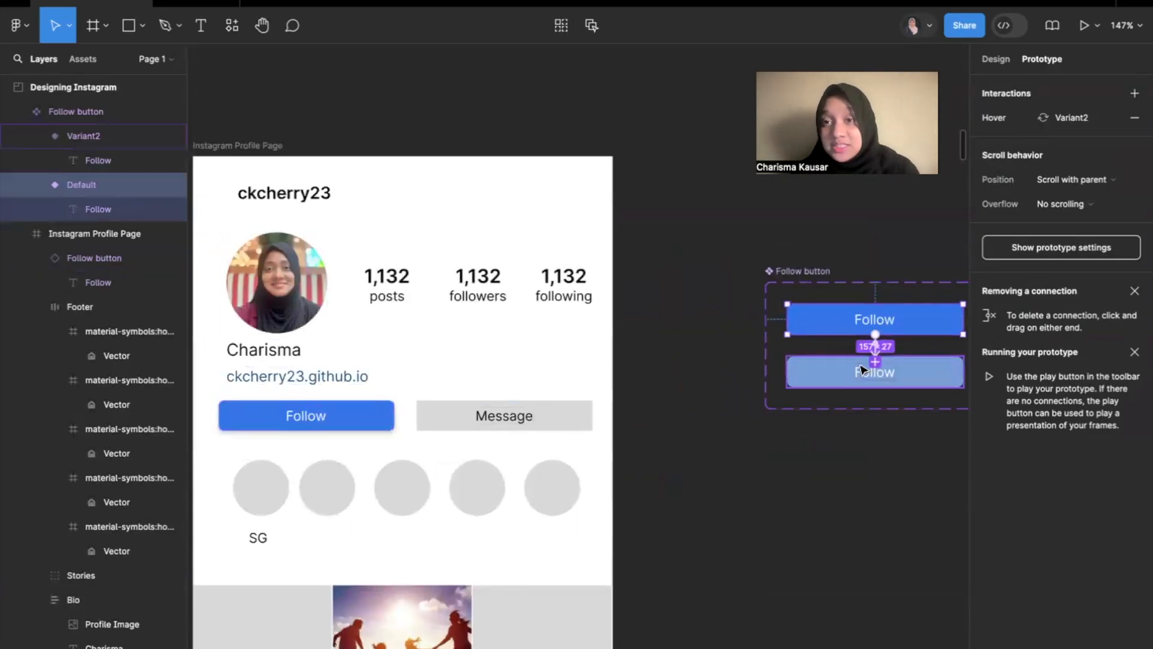
# Present the Instagram Profile Page frame to test the Follow button's hover interaction, and return to the design file.
pyautogui.click(689, 448)
pyautogui.scroll(-5, 690, 448)
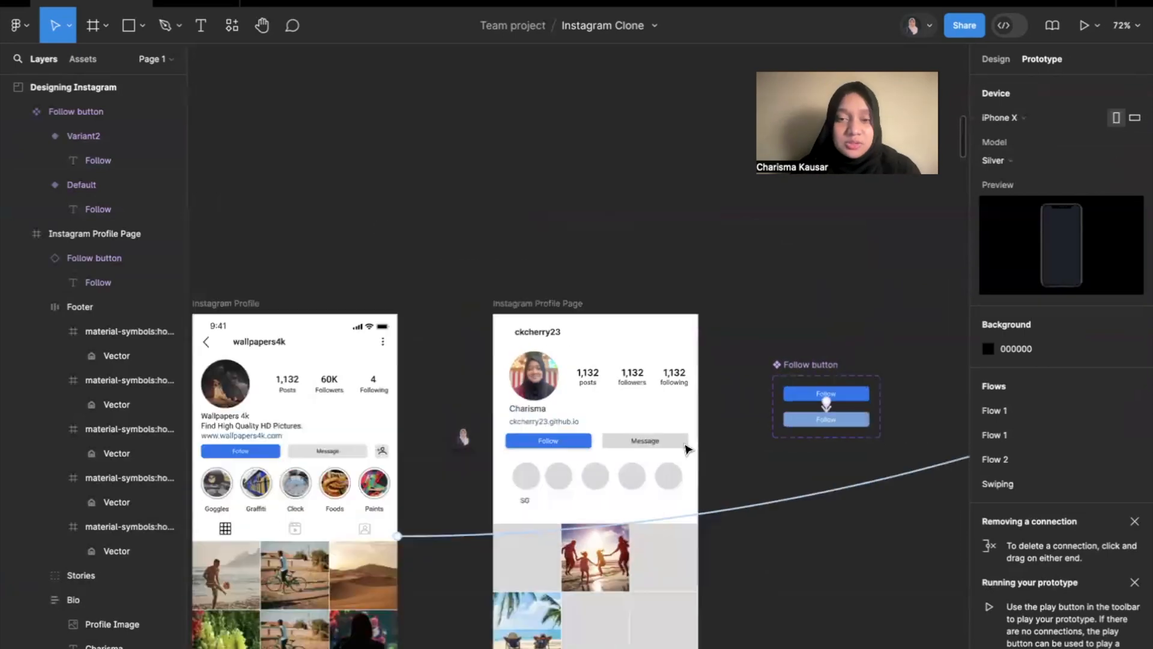
pyautogui.scroll(3, 685, 450)
pyautogui.click(445, 243)
pyautogui.scroll(-3, 444, 242)
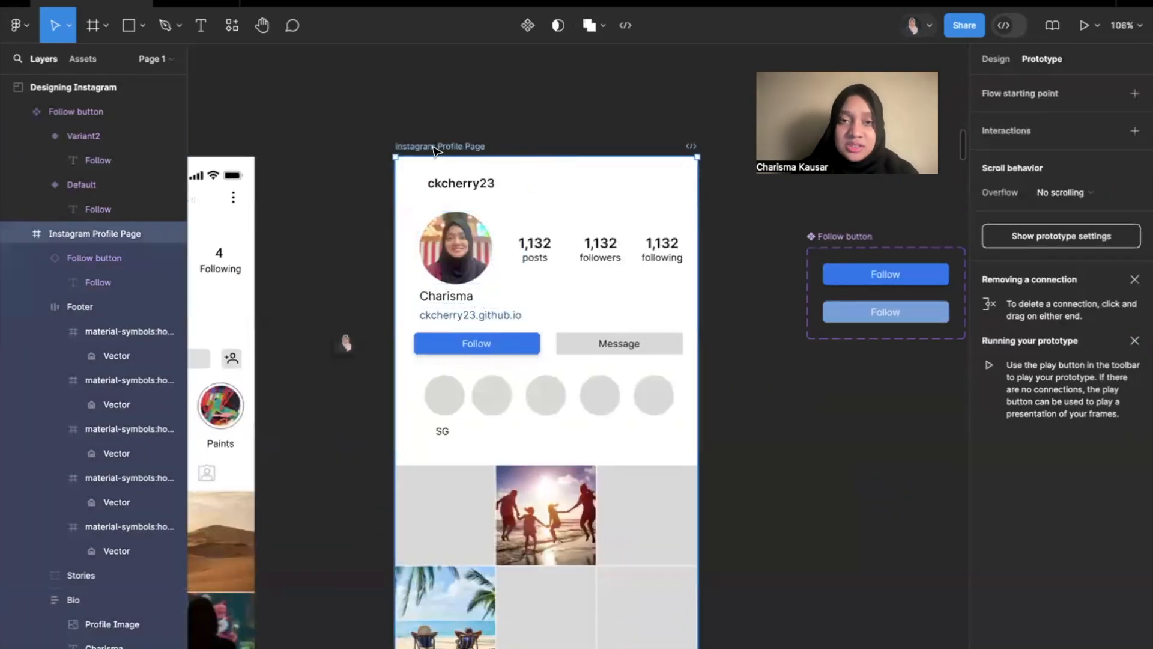
pyautogui.click(520, 111)
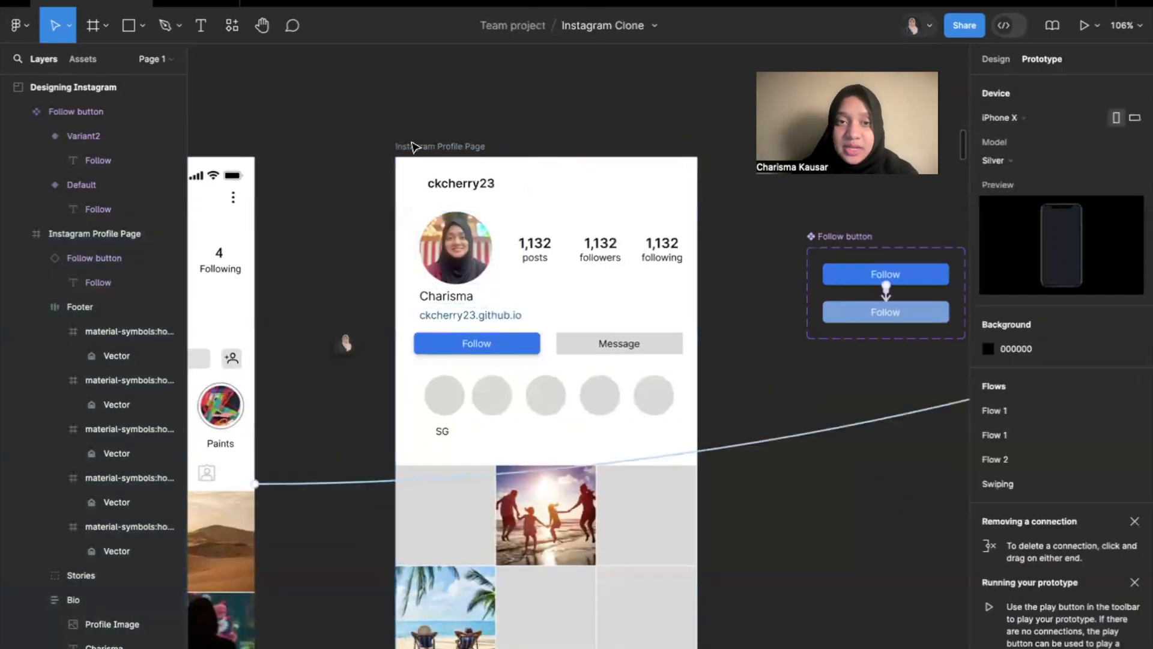
pyautogui.click(450, 146)
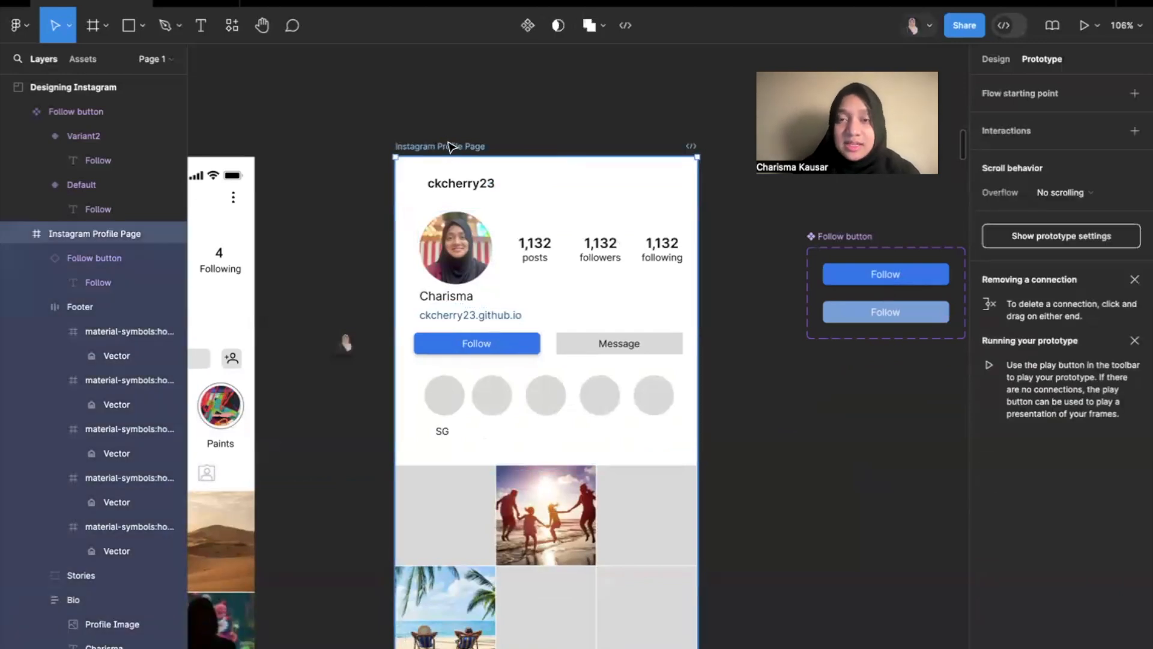
pyautogui.click(1084, 27)
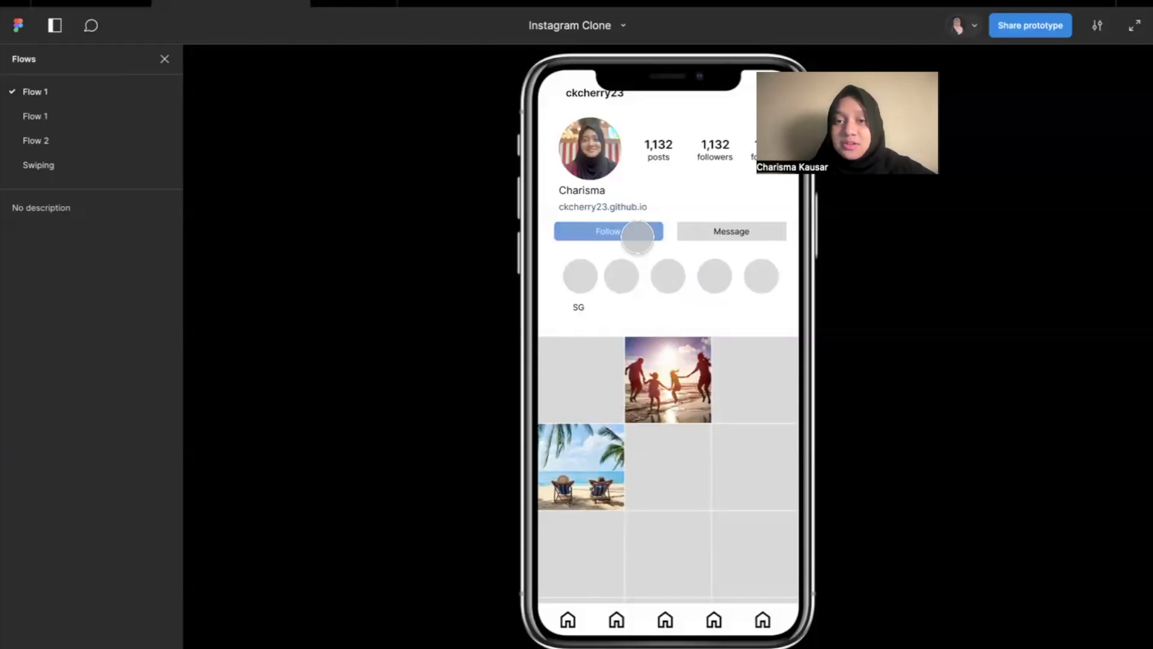
pyautogui.click(139, 3)
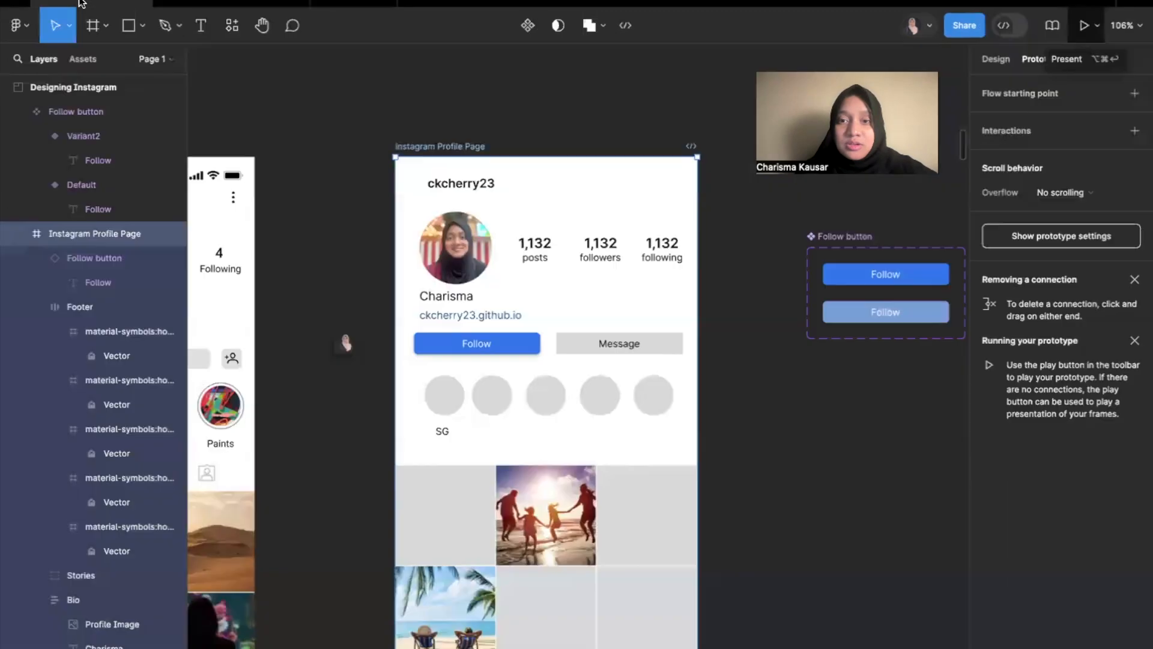
# Change the Default-to-Variant2 interaction's trigger to On click.
pyautogui.scroll(5, 864, 303)
pyautogui.hscroll(1, 864, 299)
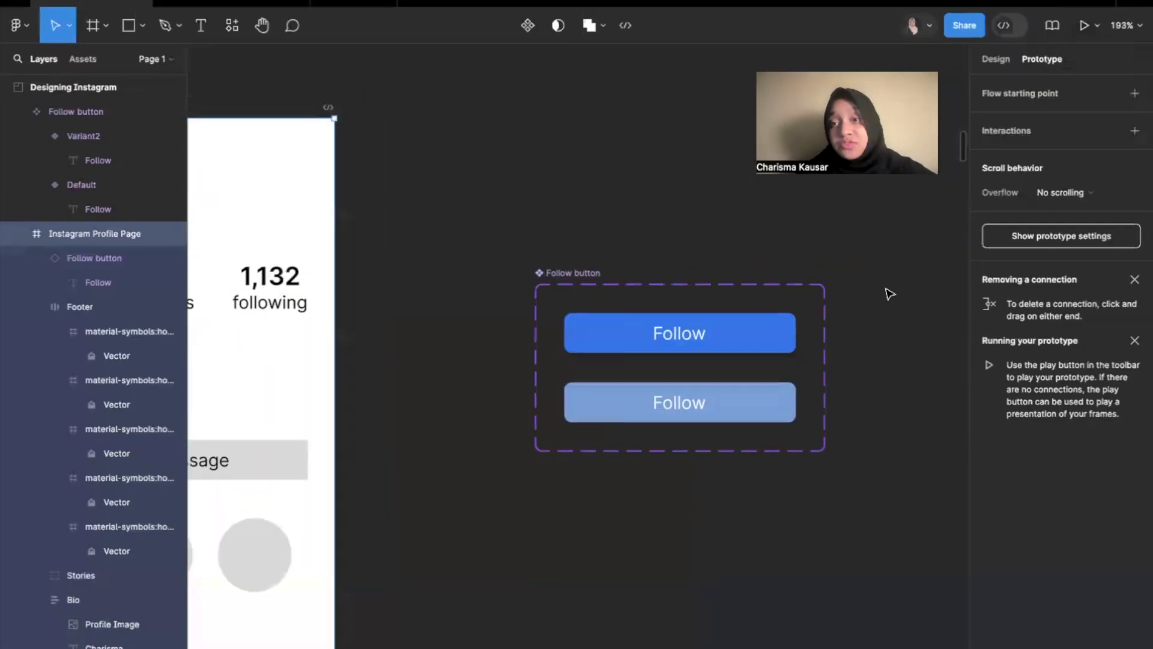
pyautogui.click(888, 293)
pyautogui.scroll(5, 720, 342)
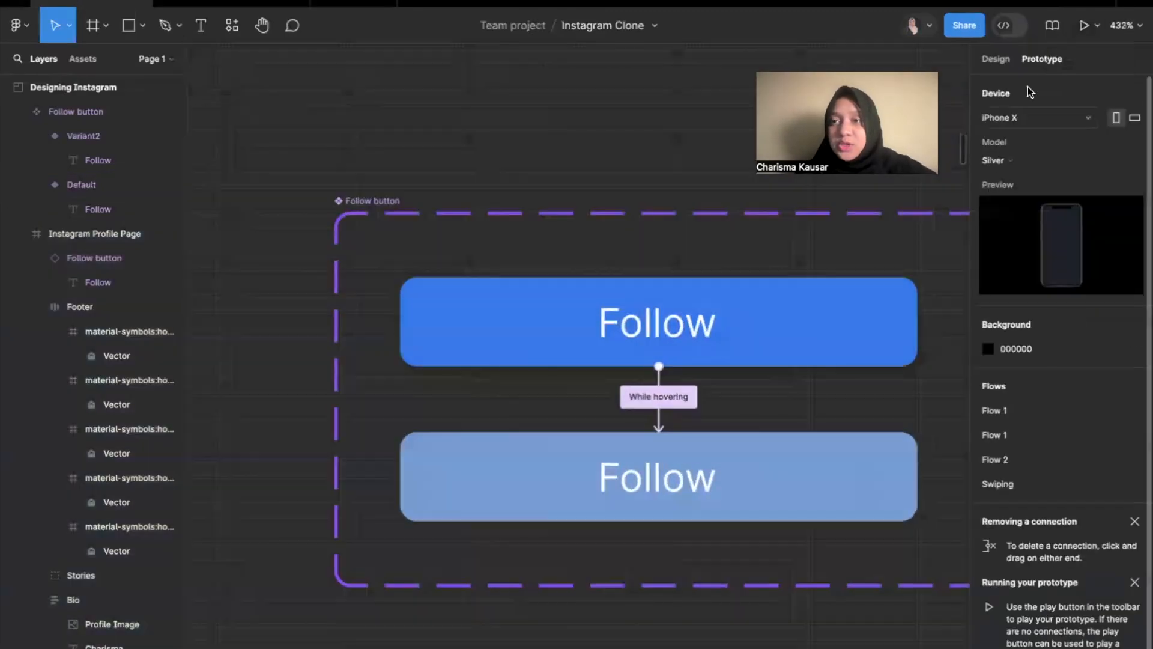
pyautogui.click(668, 400)
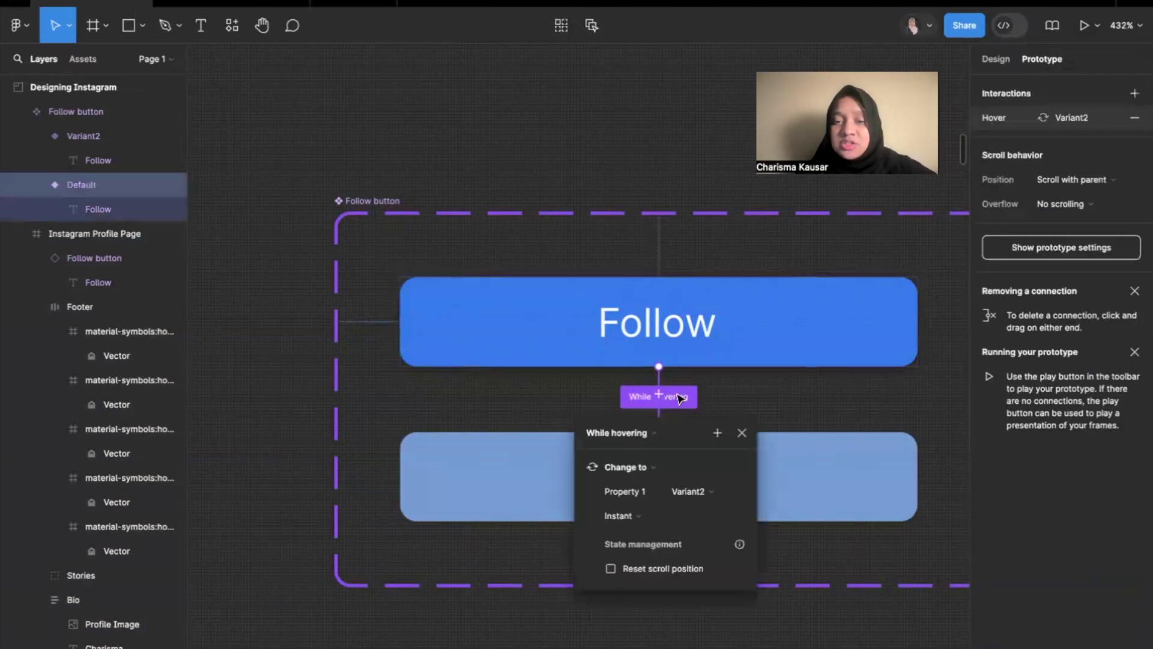
pyautogui.click(645, 433)
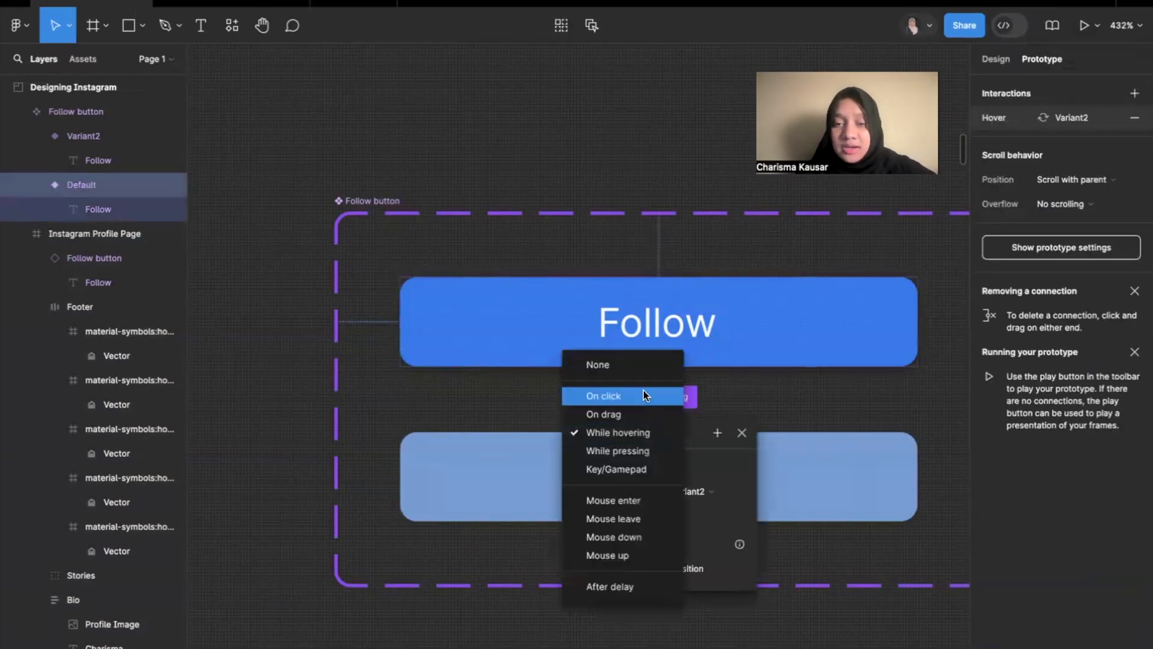
pyautogui.click(643, 394)
pyautogui.click(707, 400)
# Change Variant2's button label to "Followed".
pyautogui.doubleClick(675, 482)
pyautogui.doubleClick(675, 482)
pyautogui.press('Right')
pyautogui.write('ed')
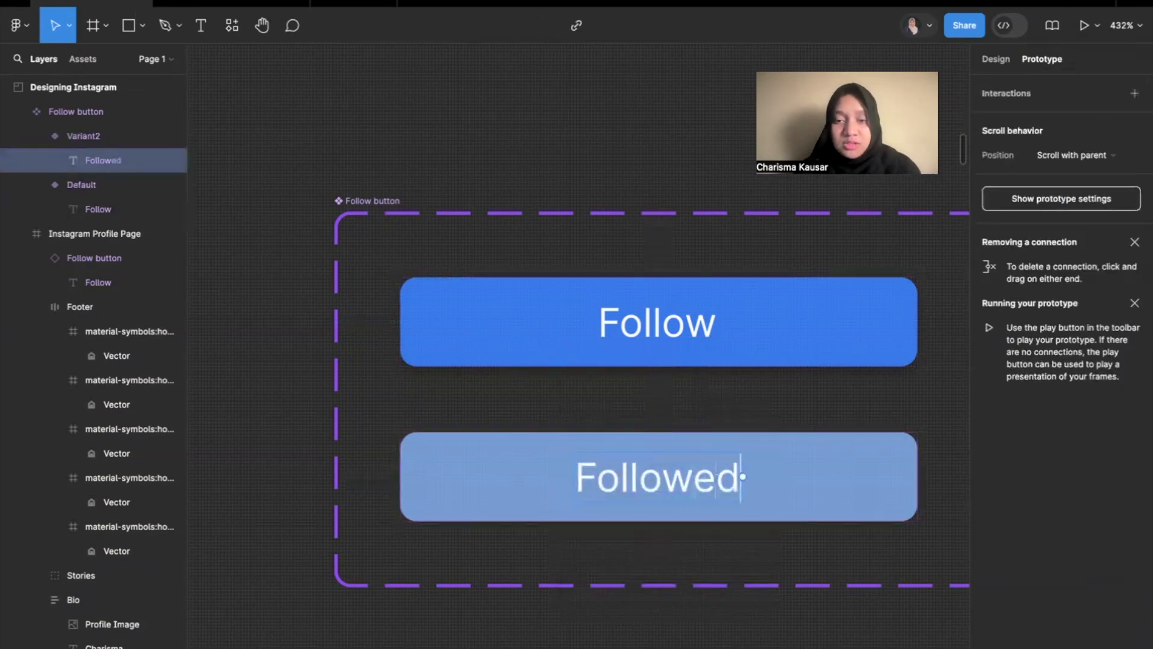
# Connect Variant2 back to Default in the Follow button set with an instant On click "Change to" interaction.
pyautogui.click(750, 425)
pyautogui.scroll(-3, 749, 415)
pyautogui.click(779, 454)
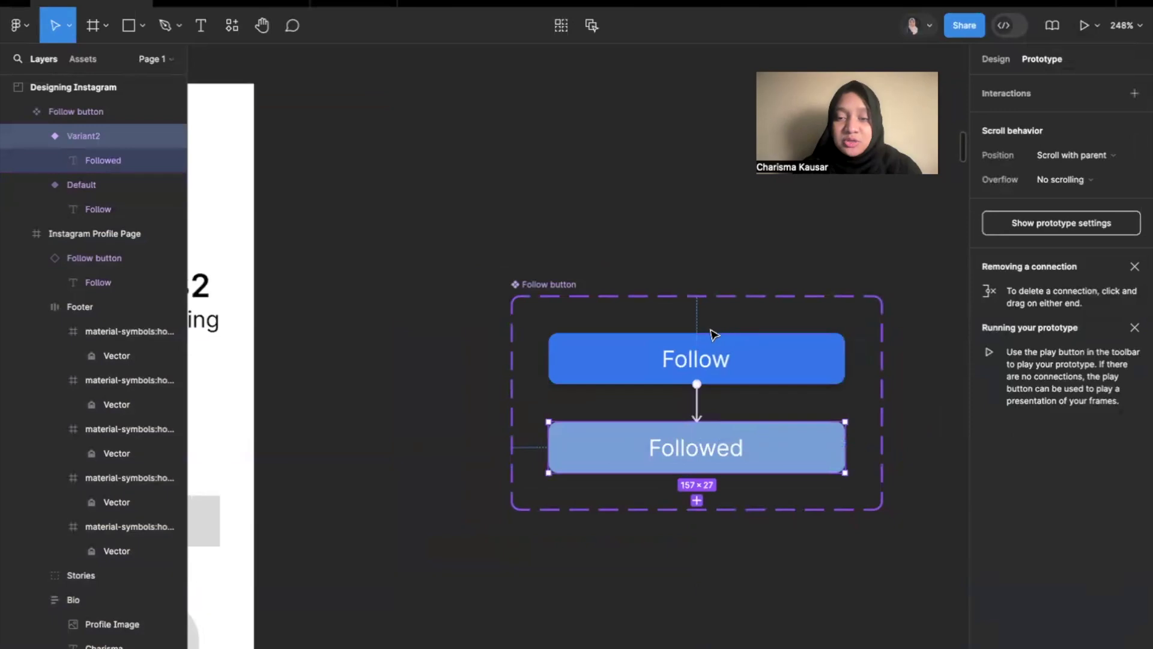
pyautogui.scroll(3, 724, 353)
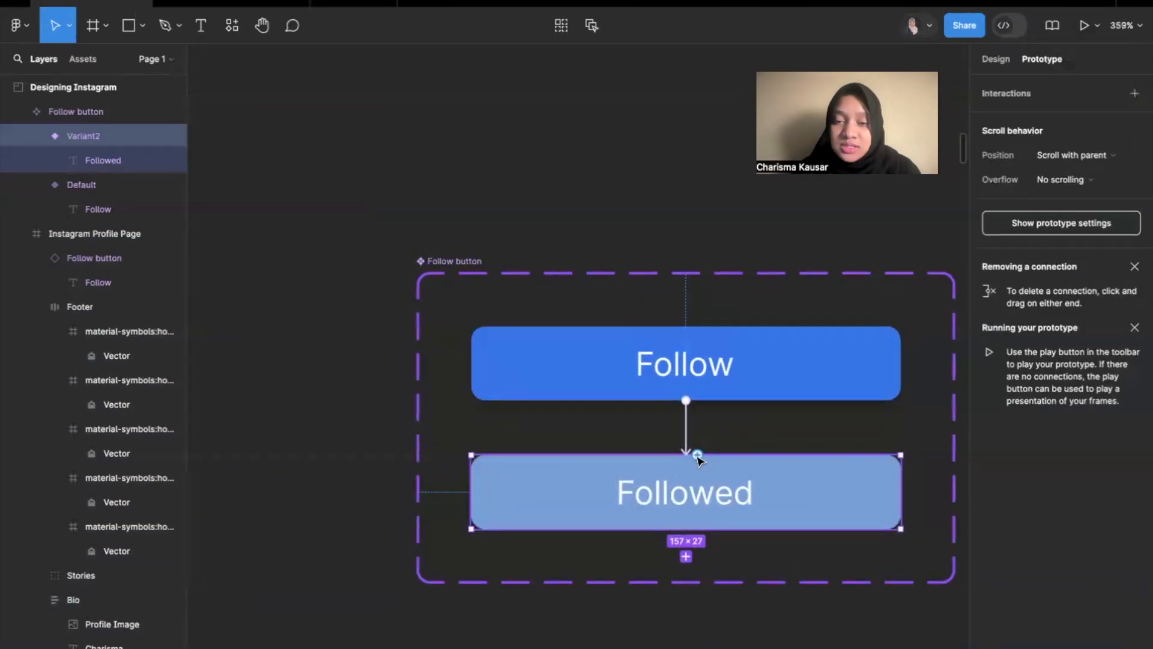
pyautogui.moveTo(698, 455); pyautogui.dragTo(739, 369)
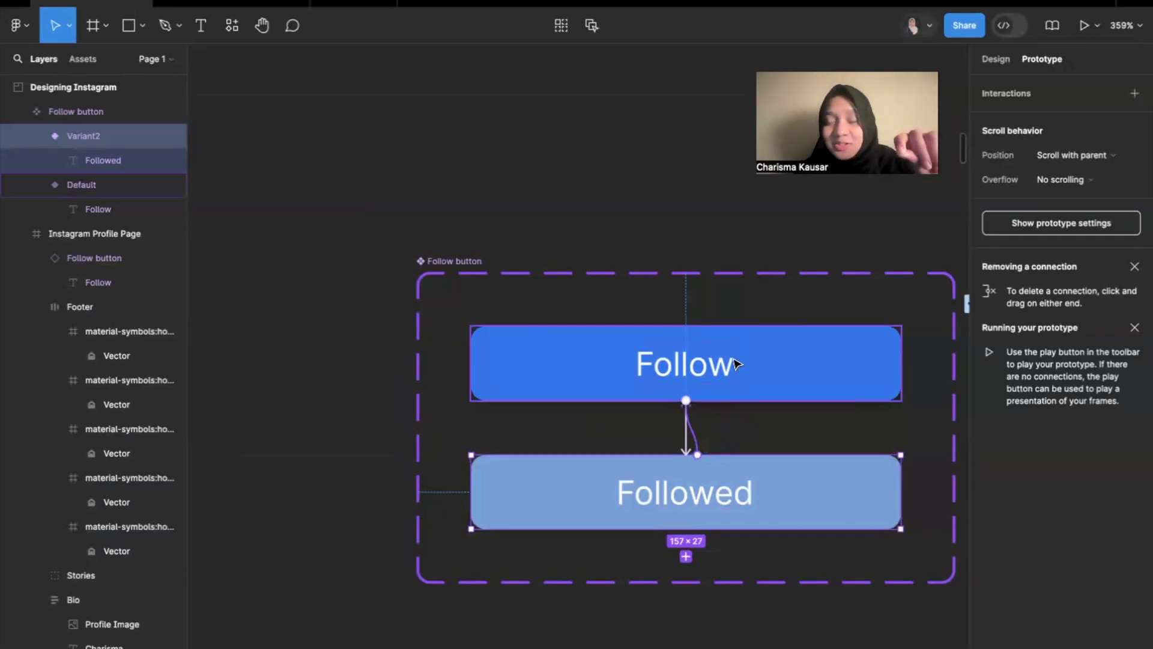
pyautogui.moveTo(736, 363); pyautogui.dragTo(736, 364)
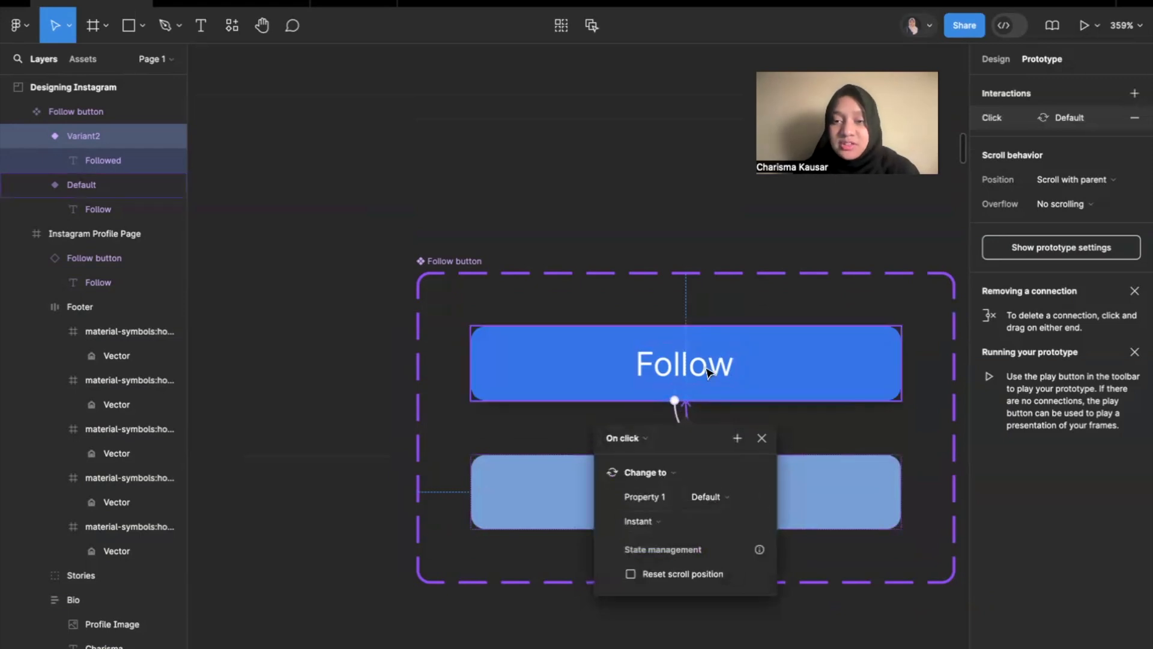
pyautogui.click(803, 430)
# Present the prototype, test switching the profile's Follow button between Follow and Followed, and return to the design file.
pyautogui.scroll(-3, 803, 430)
pyautogui.hotkey('ctrl', 'alt', 'Return')
pyautogui.click(624, 231)
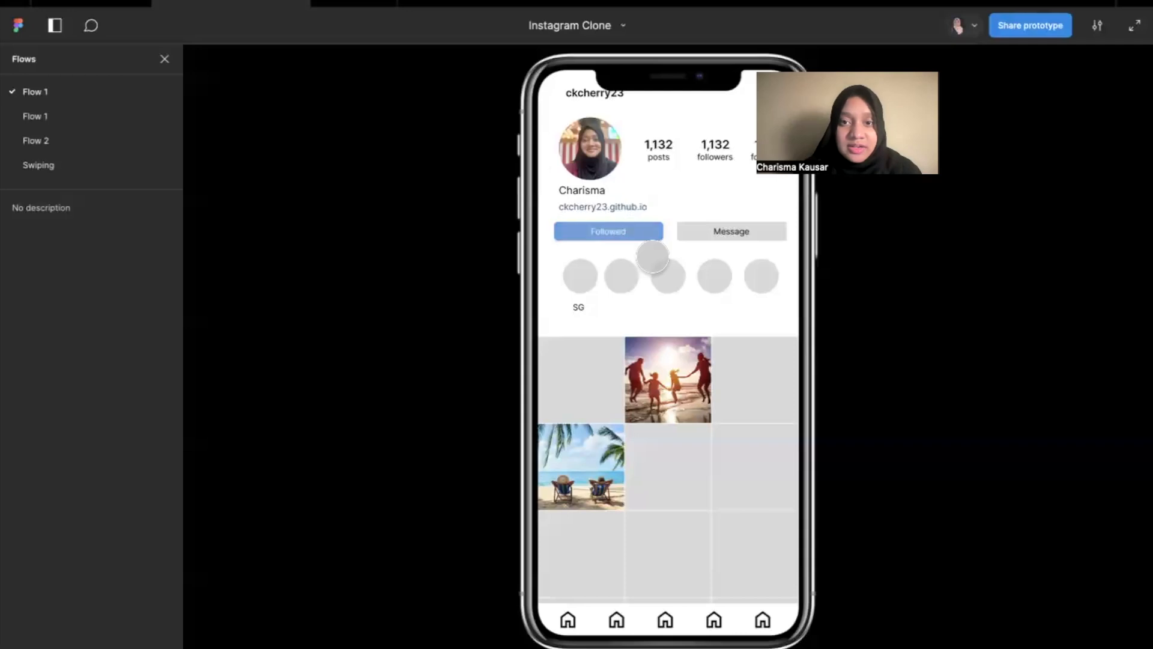
pyautogui.click(619, 229)
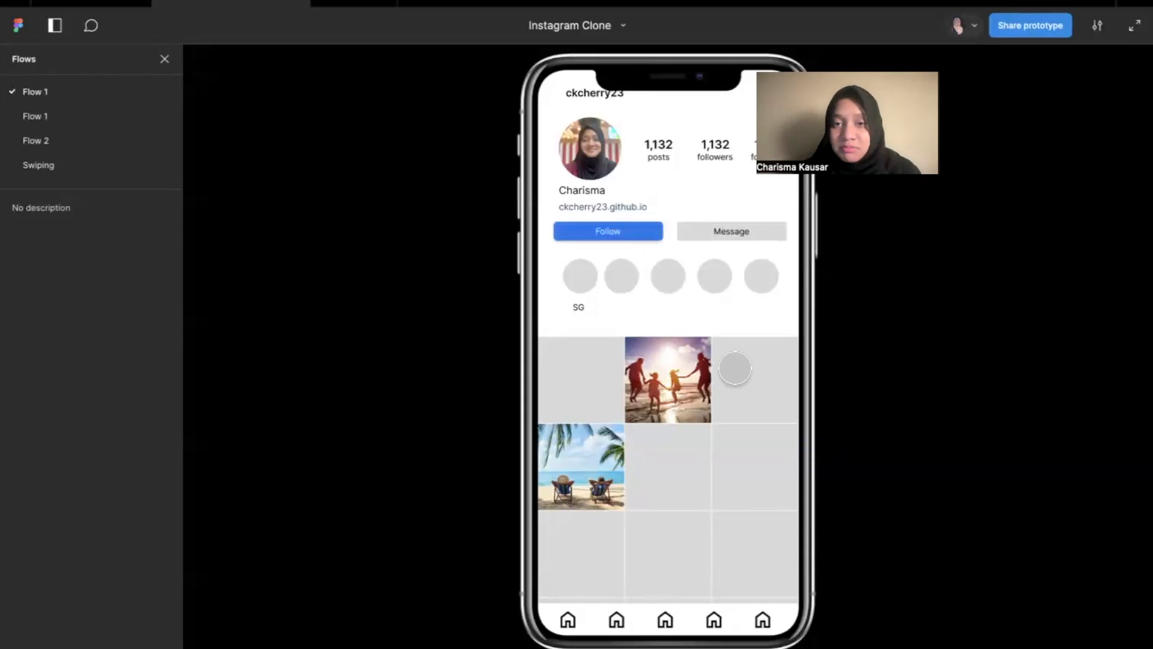
pyautogui.click(628, 232)
pyautogui.click(626, 229)
pyautogui.click(627, 227)
pyautogui.click(643, 236)
pyautogui.click(622, 228)
pyautogui.click(631, 233)
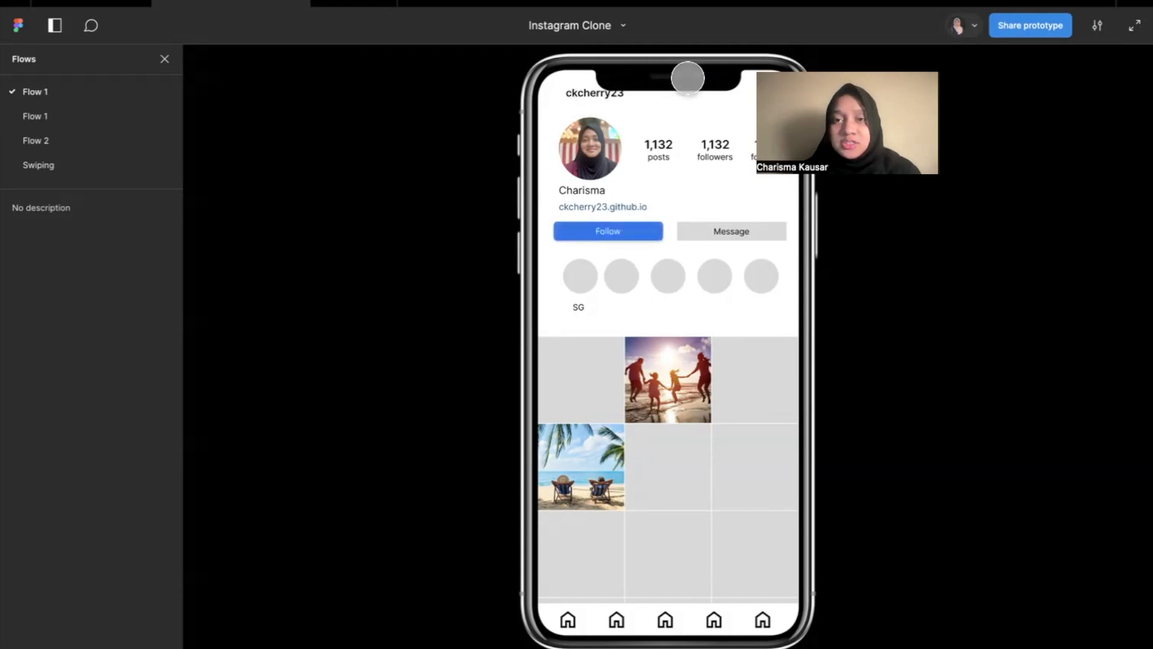
pyautogui.click(93, 6)
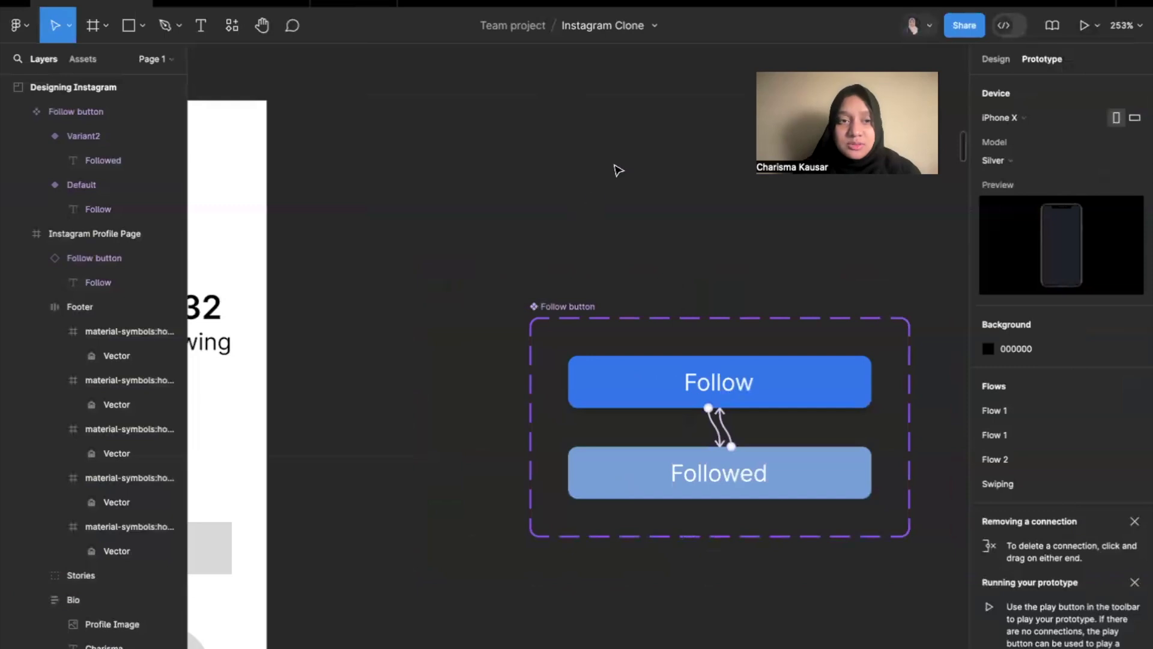
# Move the username heading slightly down in the Instagram Profile Page header and check its position in the presentation.
pyautogui.hscroll(-15, 619, 170)
pyautogui.doubleClick(610, 244)
pyautogui.moveTo(611, 241); pyautogui.dragTo(613, 255)
pyautogui.click(581, 126)
pyautogui.click(252, 4)
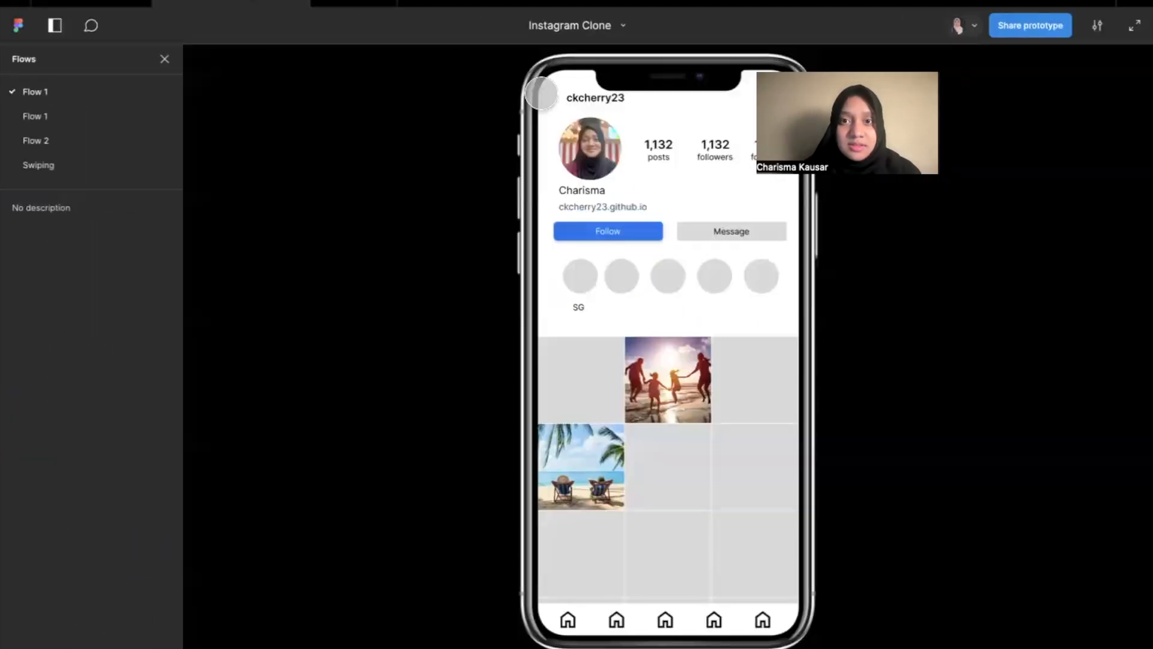
pyautogui.click(92, 6)
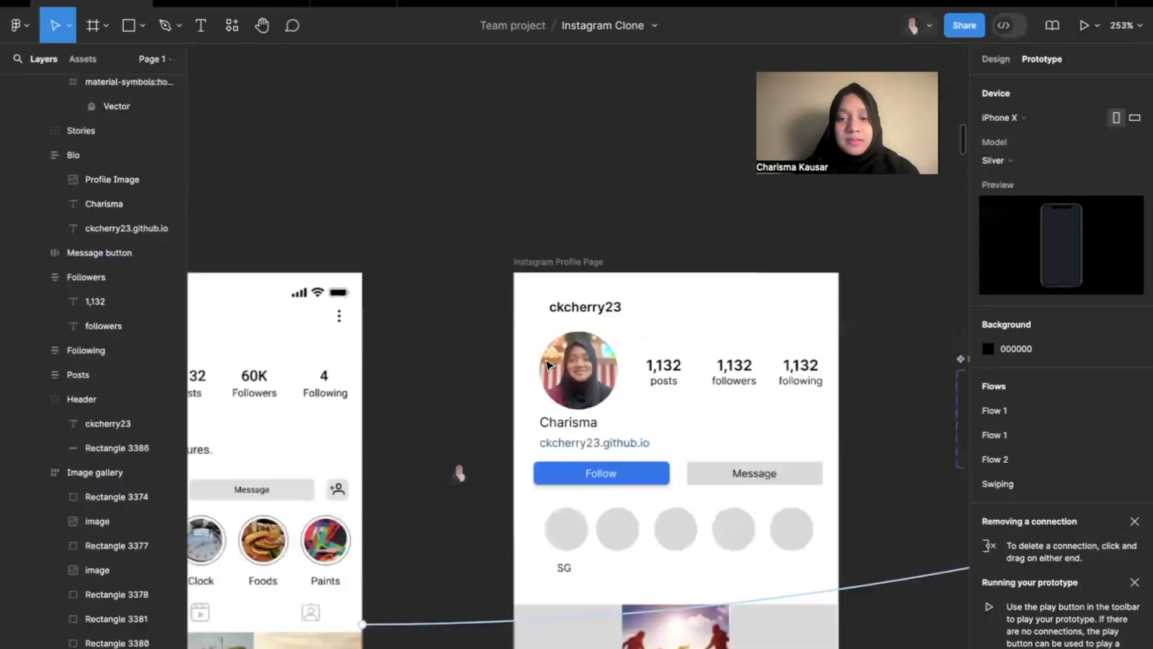
pyautogui.scroll(-5, 548, 364)
pyautogui.scroll(-3, 550, 366)
pyautogui.scroll(5, 687, 191)
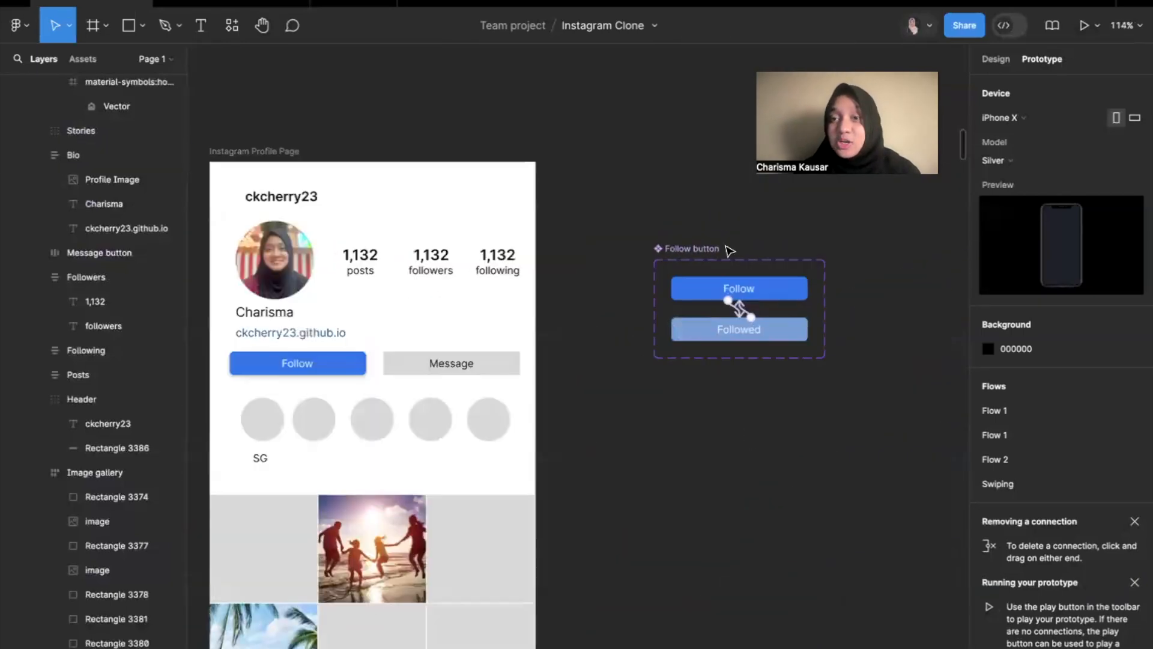
pyautogui.scroll(-3, 739, 409)
pyautogui.scroll(1, 738, 409)
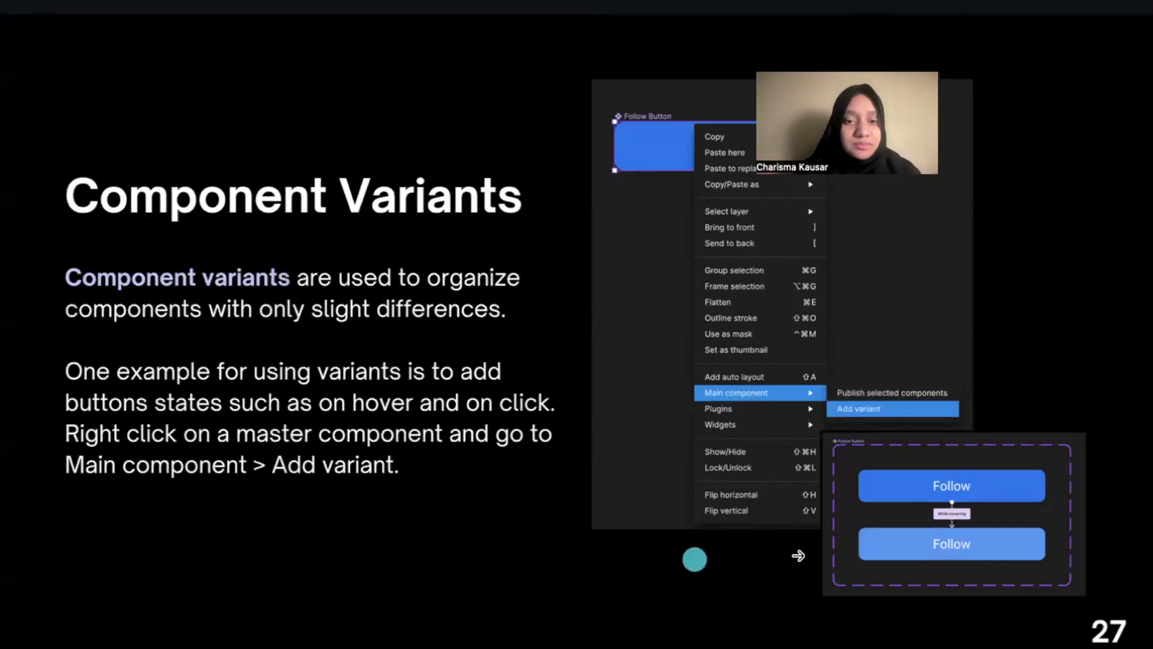
pyautogui.click(979, 351)
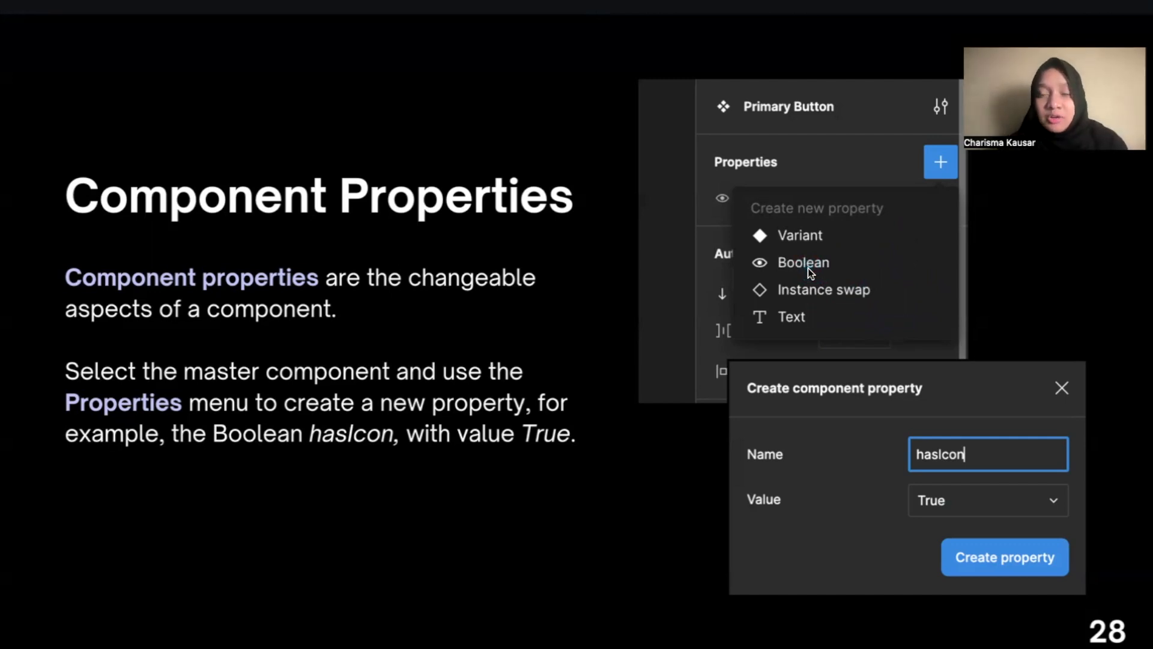
# Compare the sample Primary Button main component with its lower instance that carries an icon.
pyautogui.hotkey('ctrl', 'Right')
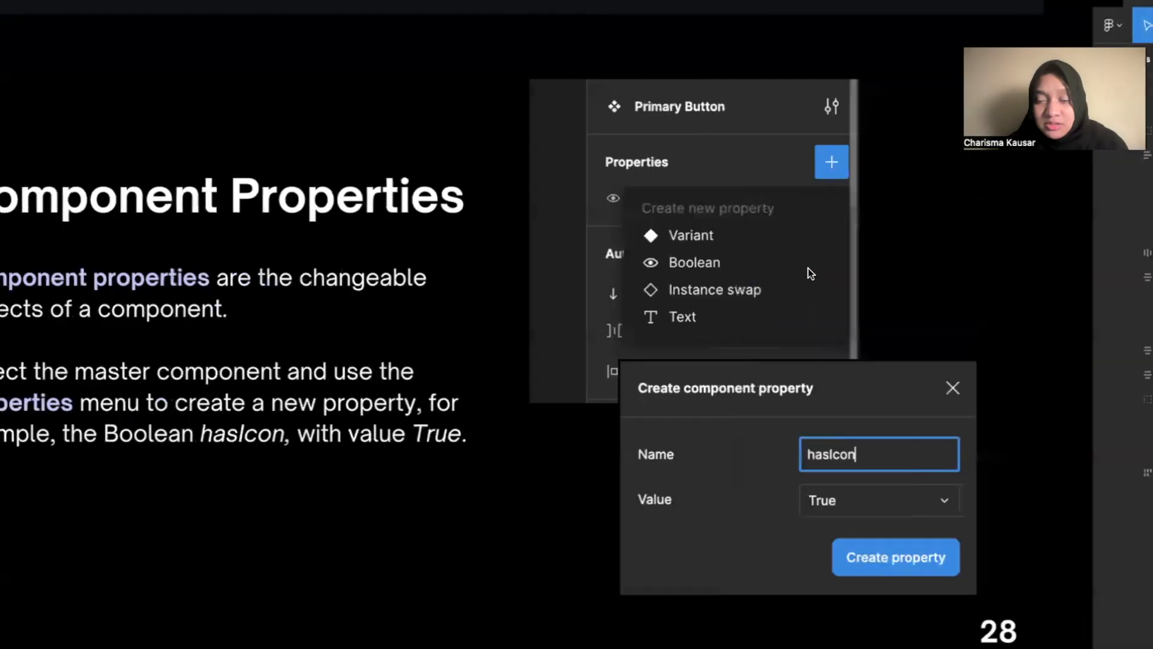
pyautogui.scroll(-5, 759, 463)
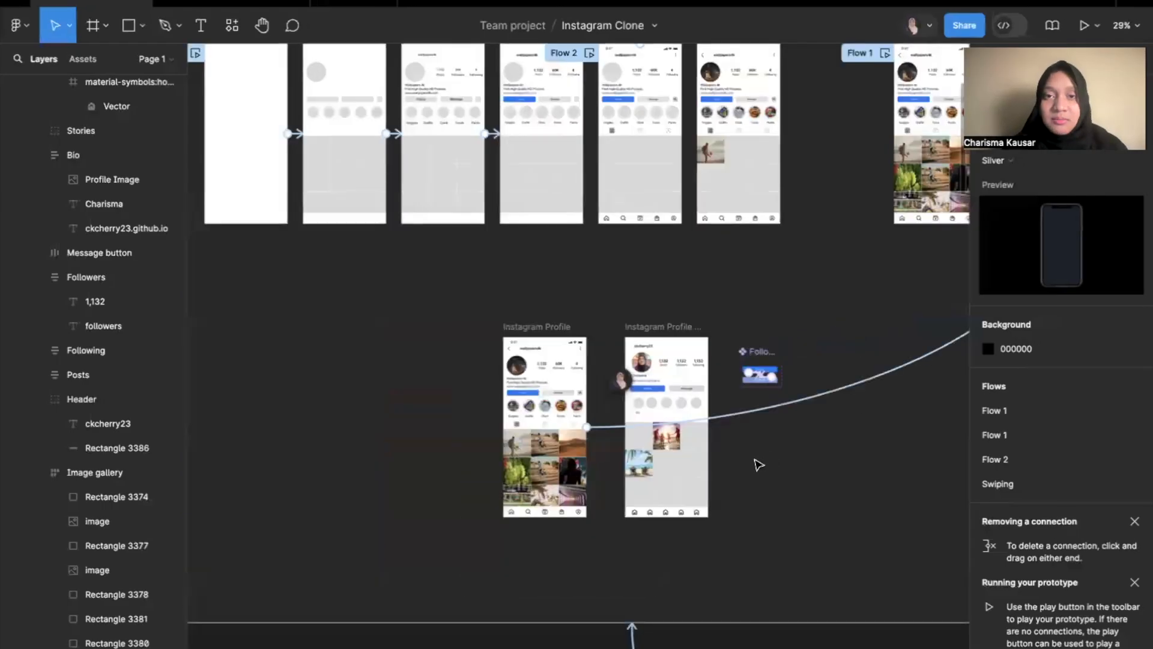
pyautogui.scroll(6, 759, 465)
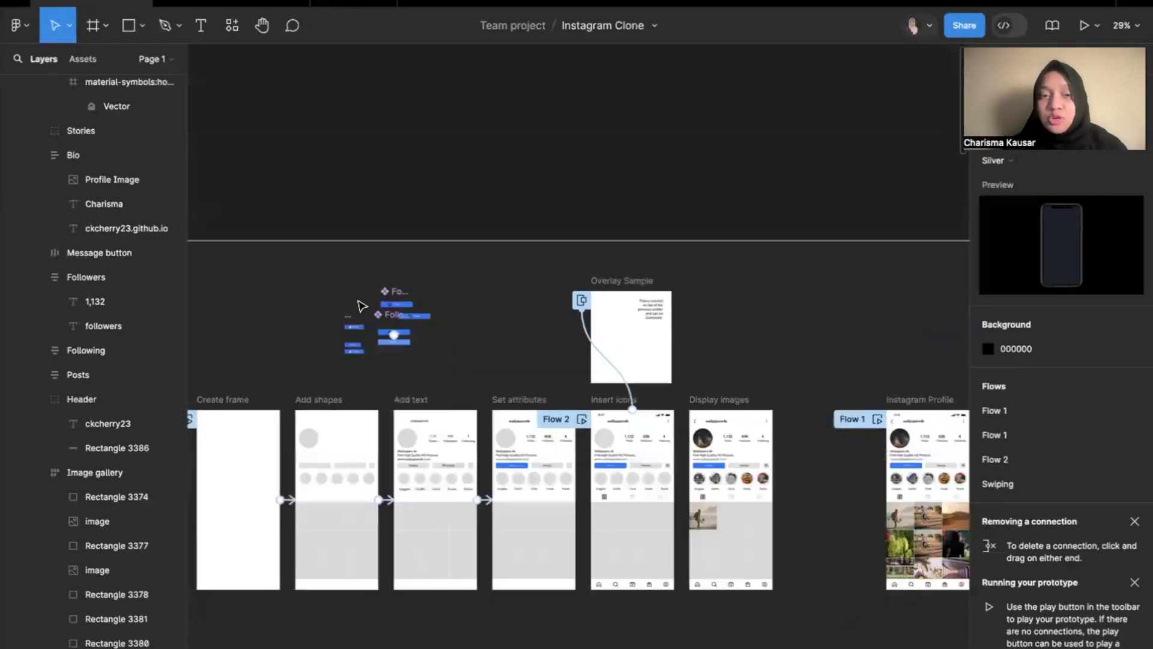
pyautogui.scroll(6, 360, 306)
pyautogui.scroll(5, 443, 311)
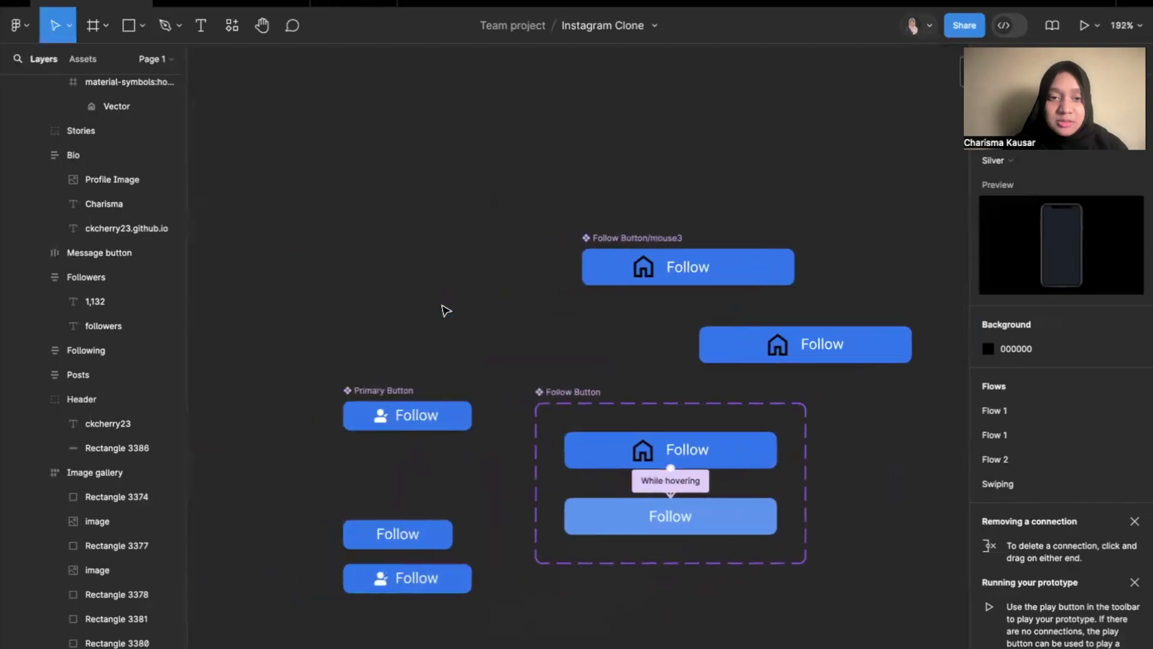
pyautogui.click(443, 423)
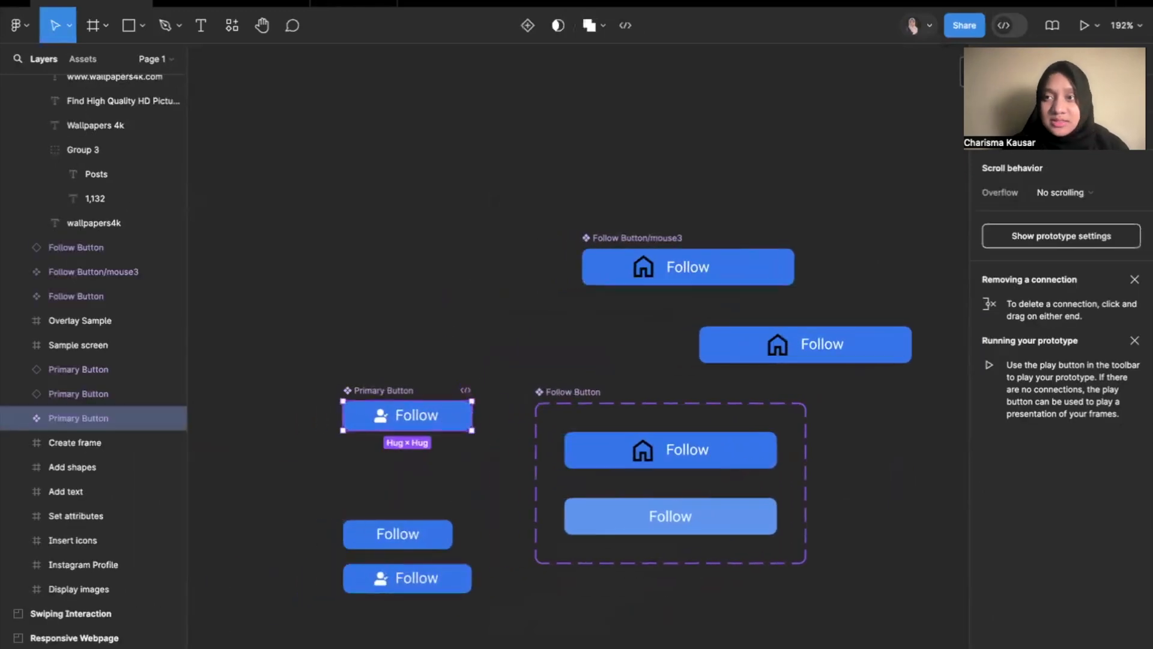
pyautogui.click(414, 578)
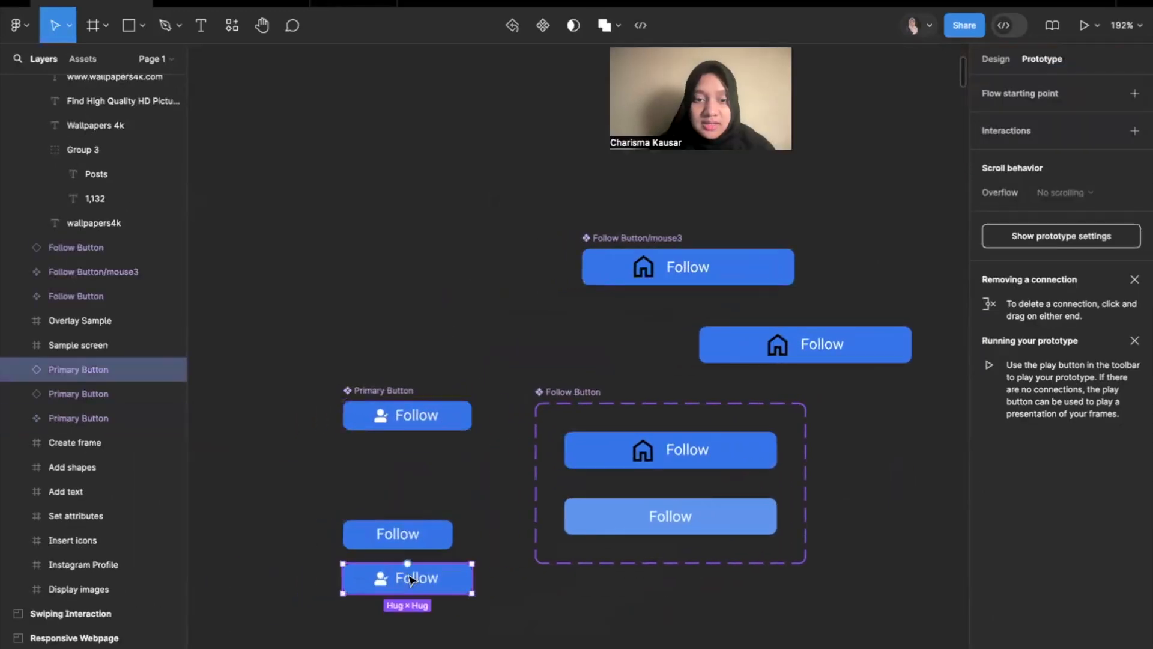
pyautogui.click(407, 420)
pyautogui.click(411, 577)
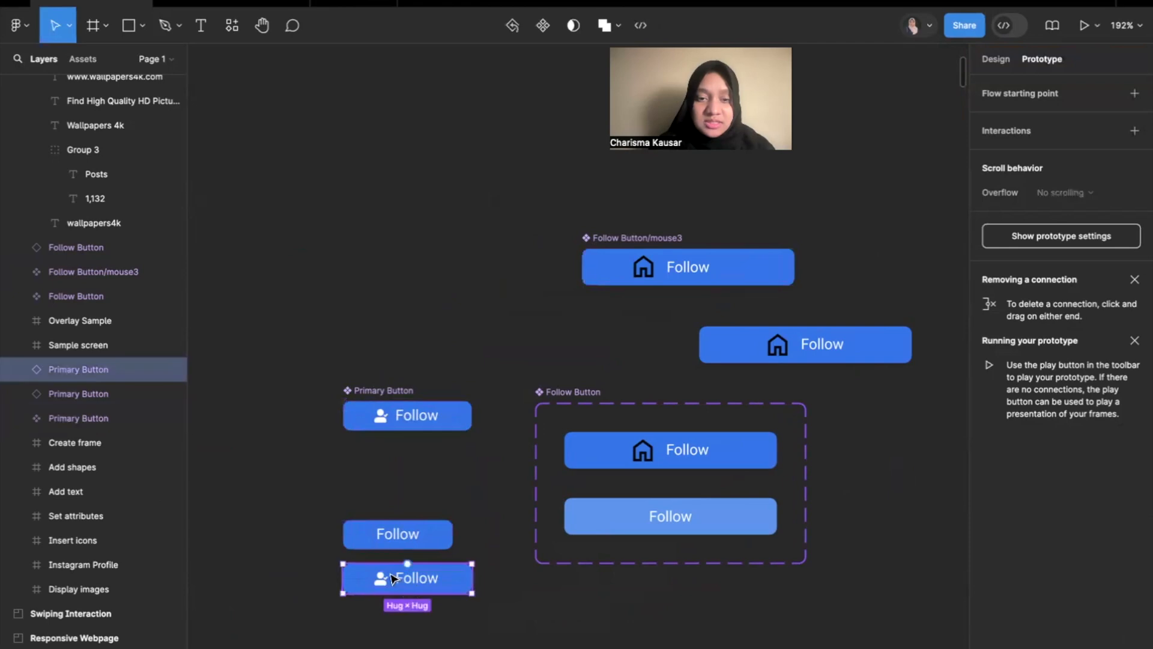
# Toggle the hasIcon property of the lower Primary Button instance off and on to demonstrate the boolean property.
pyautogui.click(1000, 60)
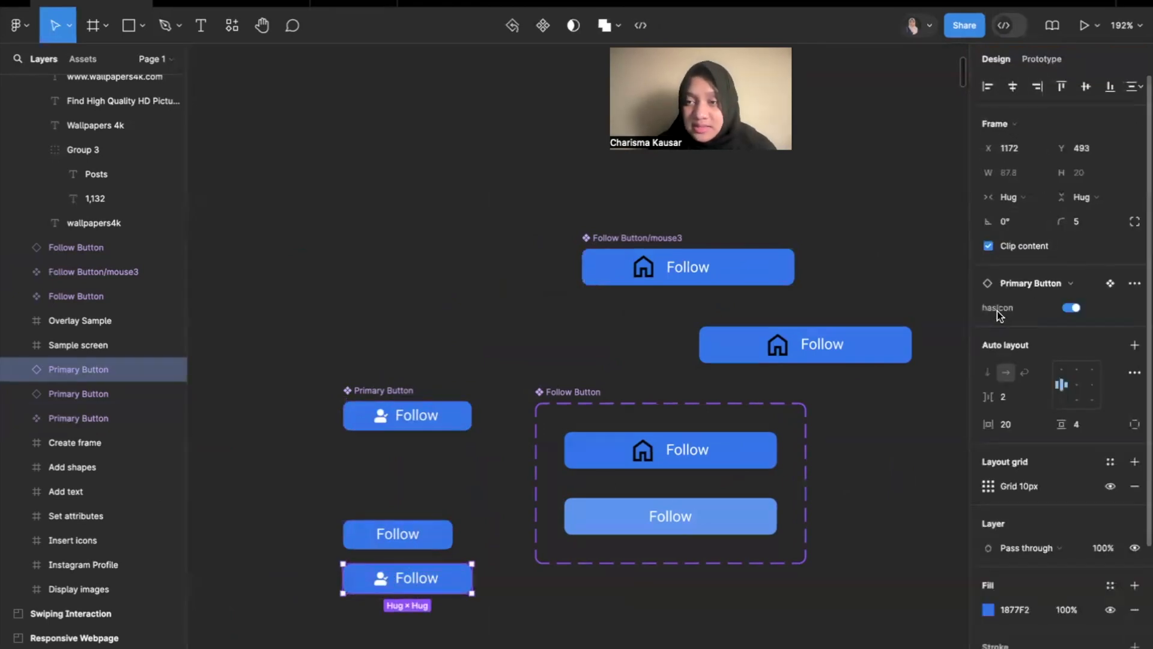
pyautogui.click(1071, 307)
pyautogui.click(1072, 307)
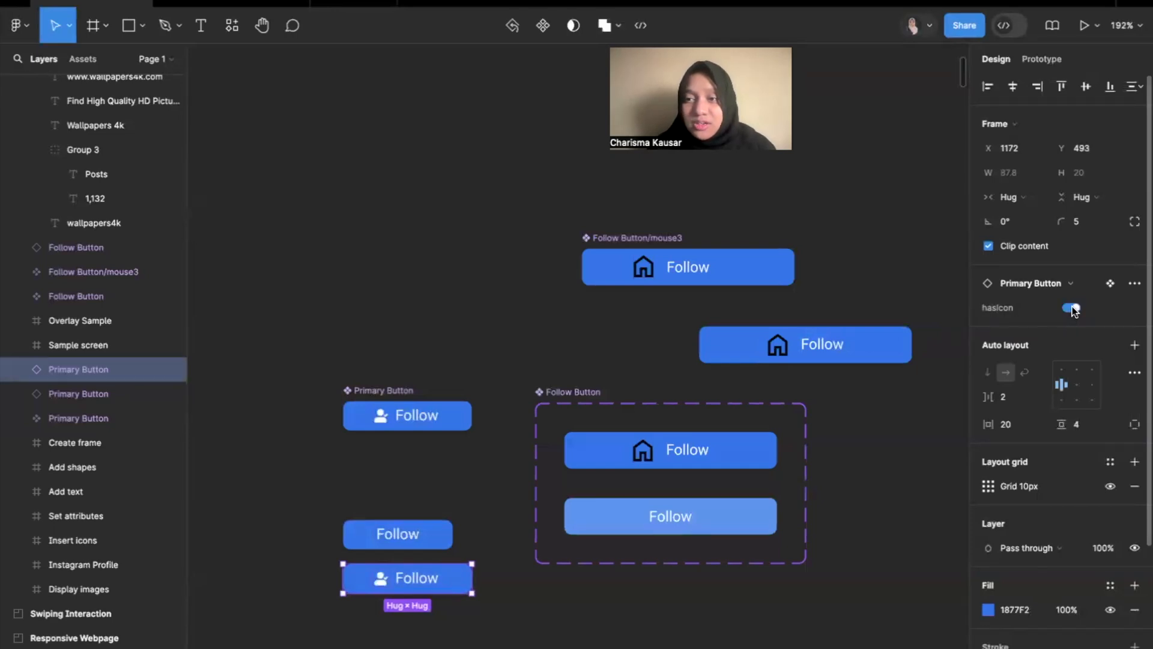
pyautogui.scroll(3, 444, 581)
pyautogui.scroll(1, 446, 583)
pyautogui.hscroll(-2, 437, 580)
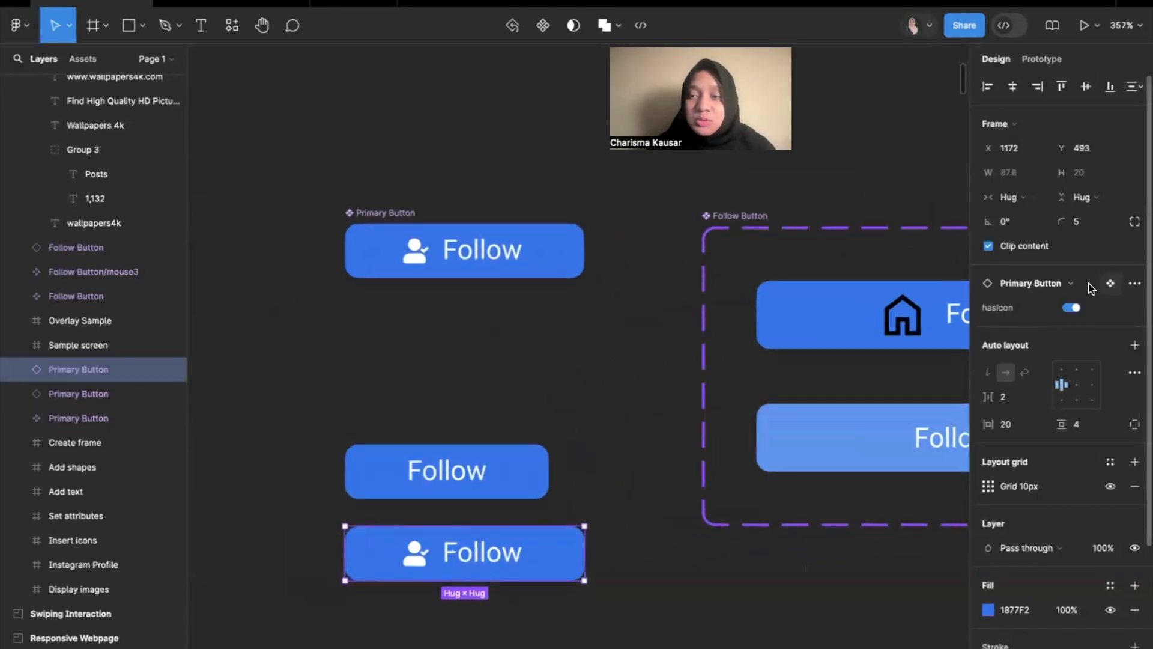
pyautogui.click(1073, 307)
pyautogui.click(1073, 307)
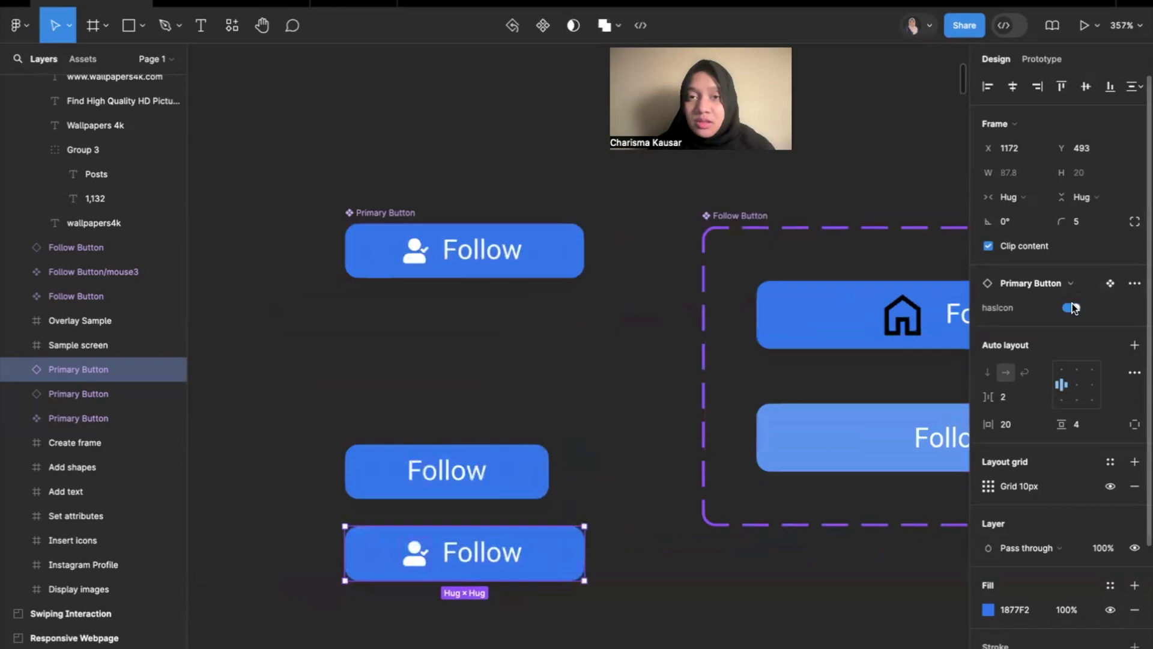
pyautogui.click(1072, 308)
pyautogui.click(1071, 308)
pyautogui.click(1072, 308)
pyautogui.click(1072, 308)
pyautogui.click(788, 617)
# Select the Default variant of the Follow button beside the Instagram Profile Page and search the Iconify plugin for "follow".
pyautogui.scroll(-10, 805, 576)
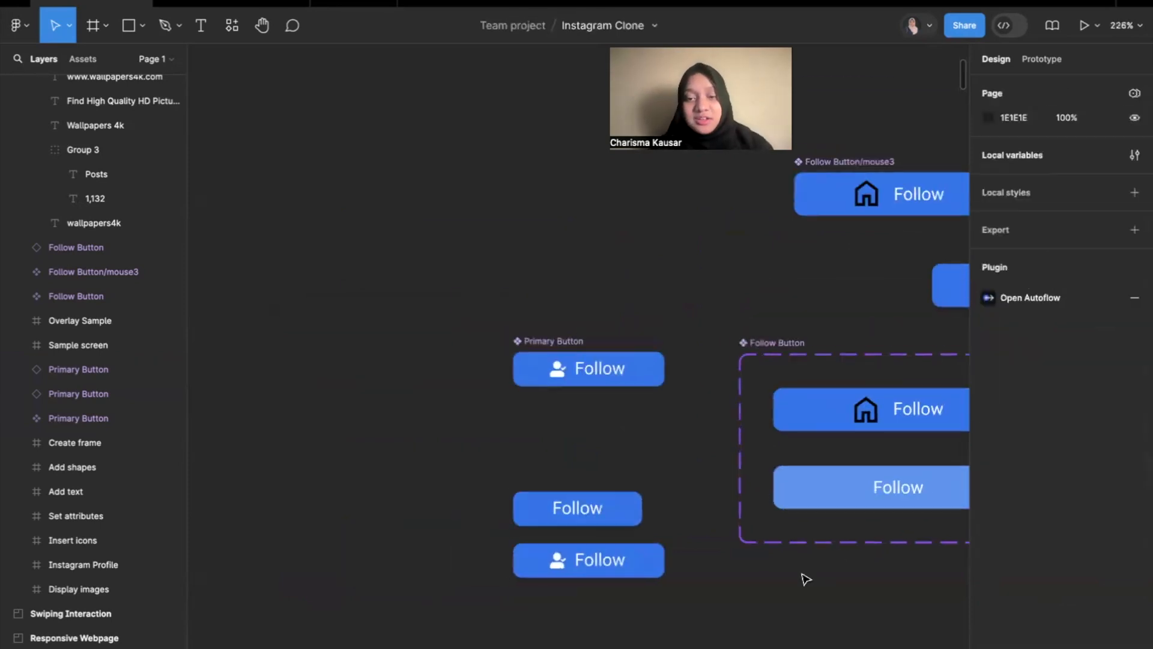
pyautogui.scroll(-10, 804, 576)
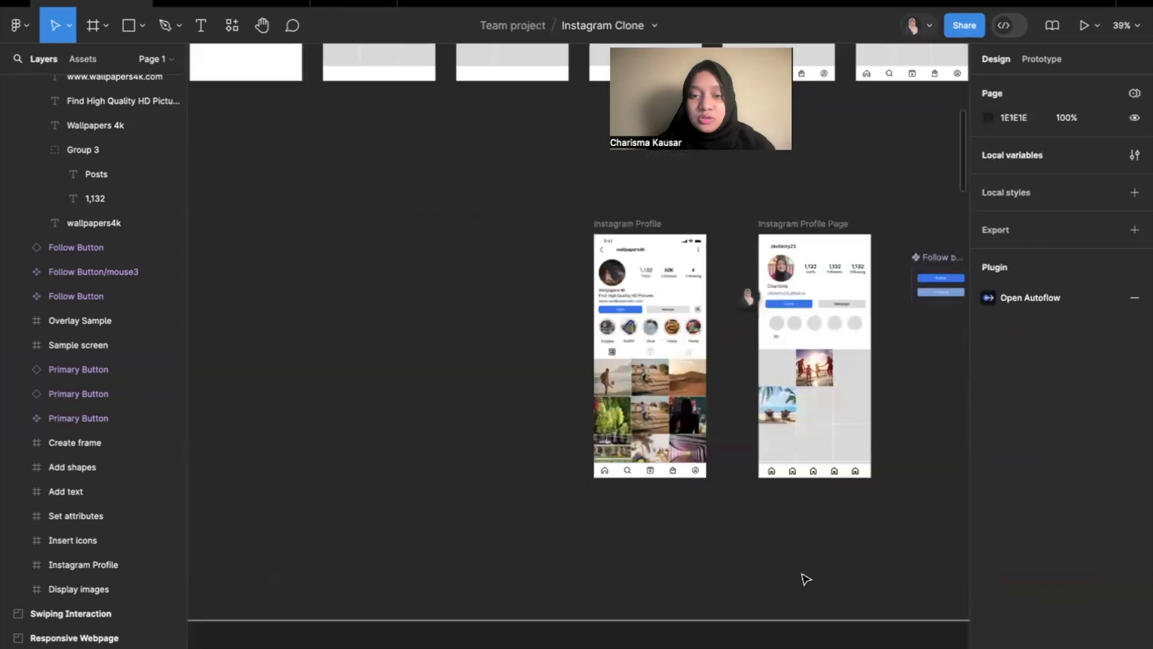
pyautogui.scroll(3, 681, 203)
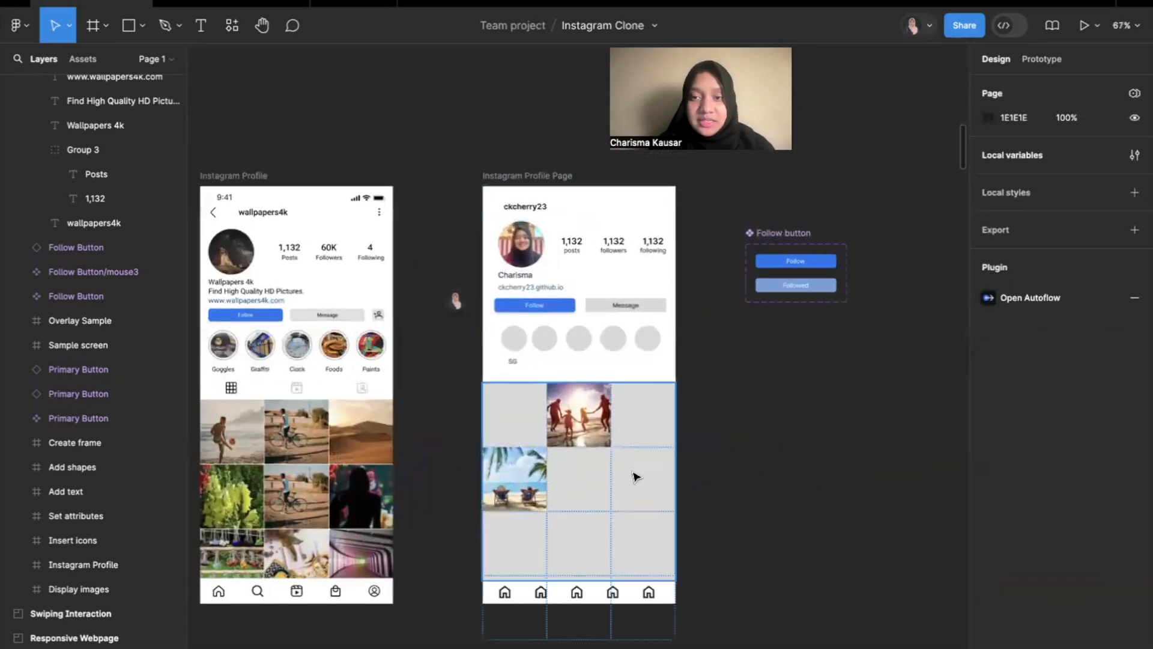
pyautogui.scroll(5, 810, 271)
pyautogui.click(810, 269)
pyautogui.scroll(-2, 781, 280)
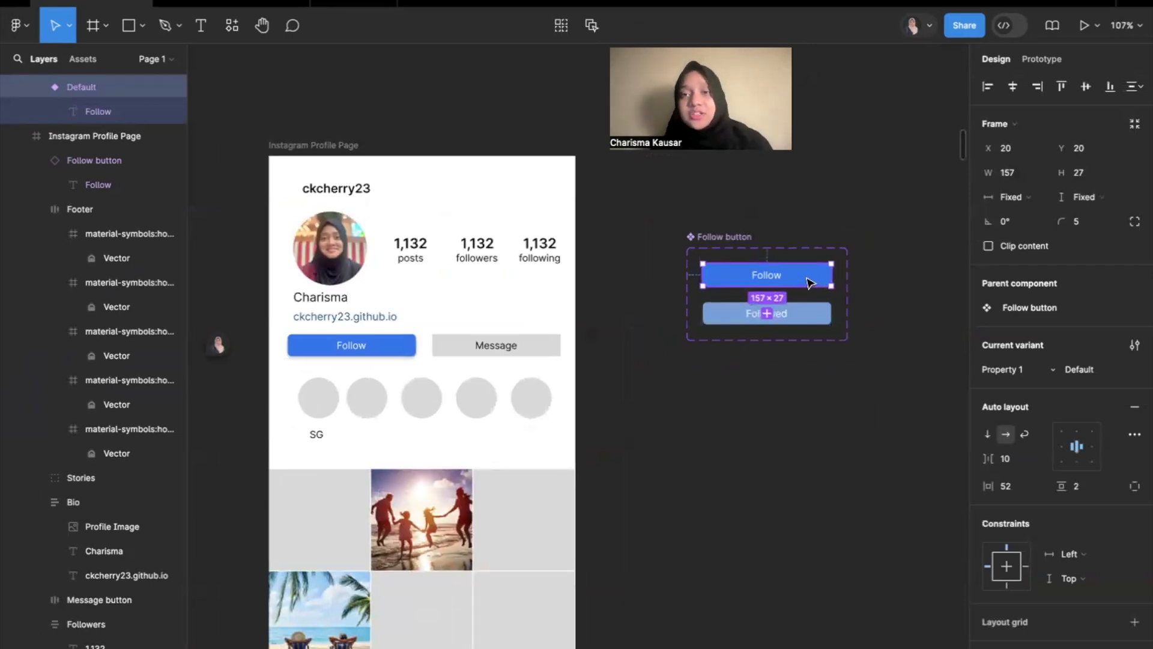
pyautogui.click(230, 28)
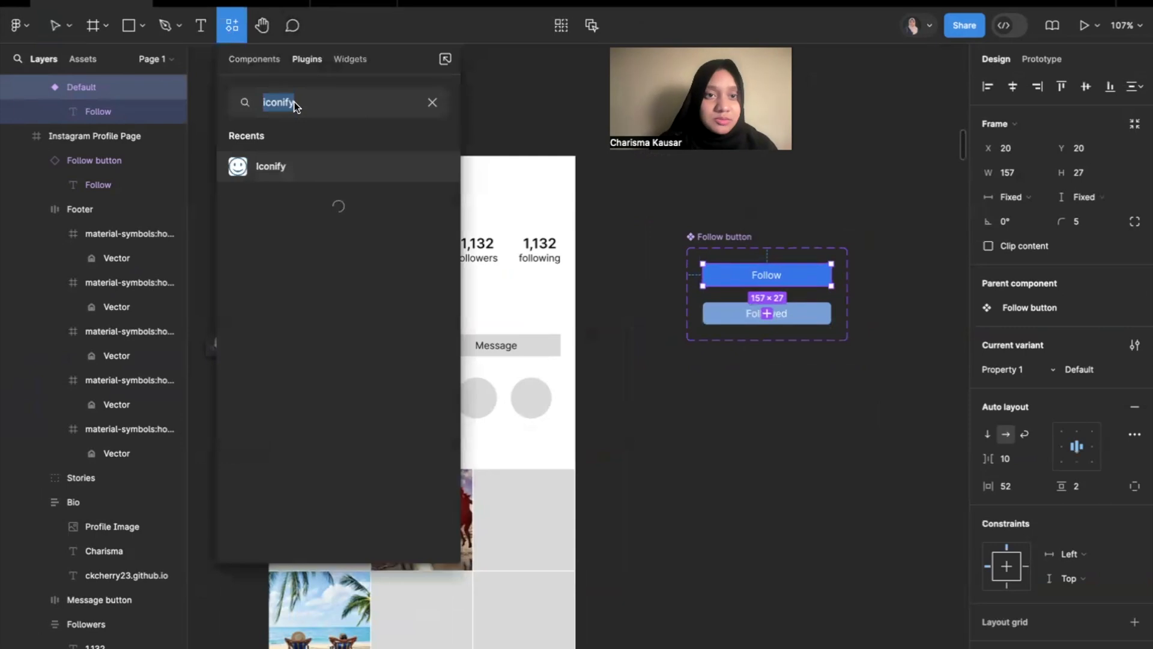
pyautogui.click(289, 176)
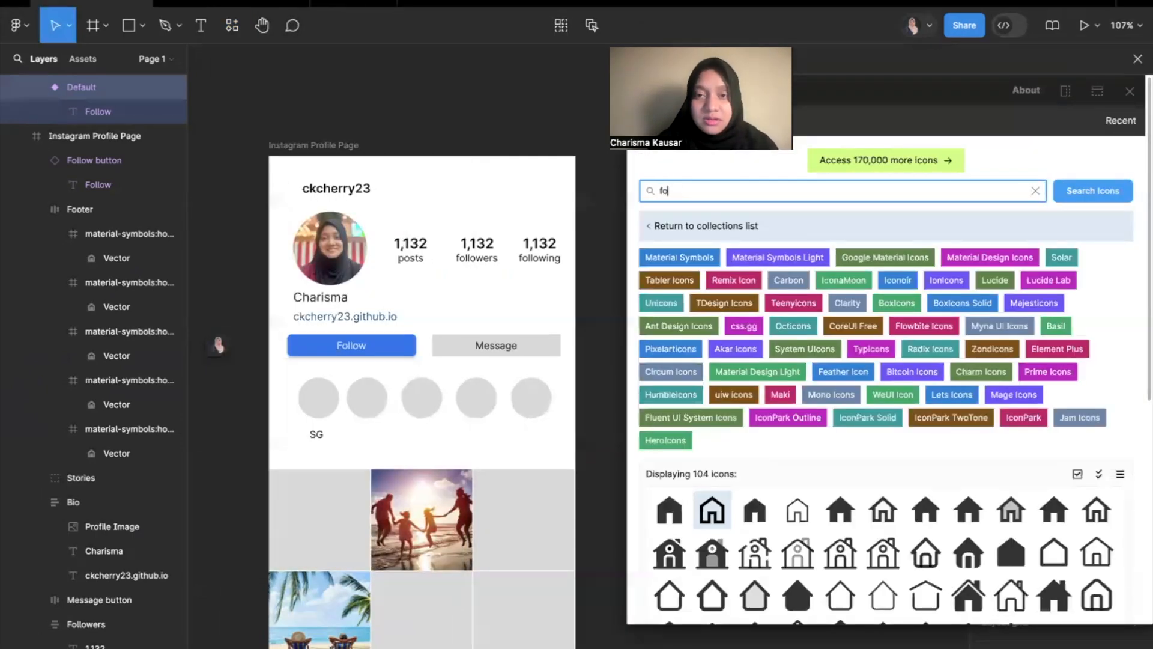
pyautogui.write('llow')
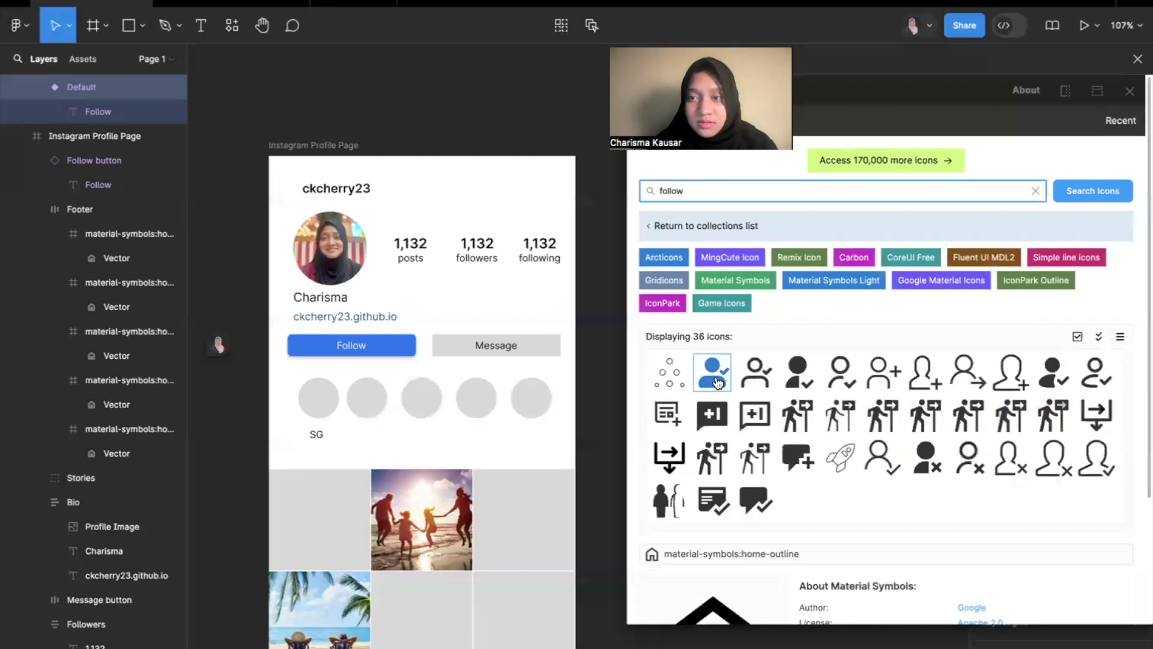
# Import the mingcute:user-follow-fill icon in its default colour and size, and close the Iconify plugin.
pyautogui.click(716, 384)
pyautogui.scroll(-5, 716, 384)
pyautogui.click(841, 514)
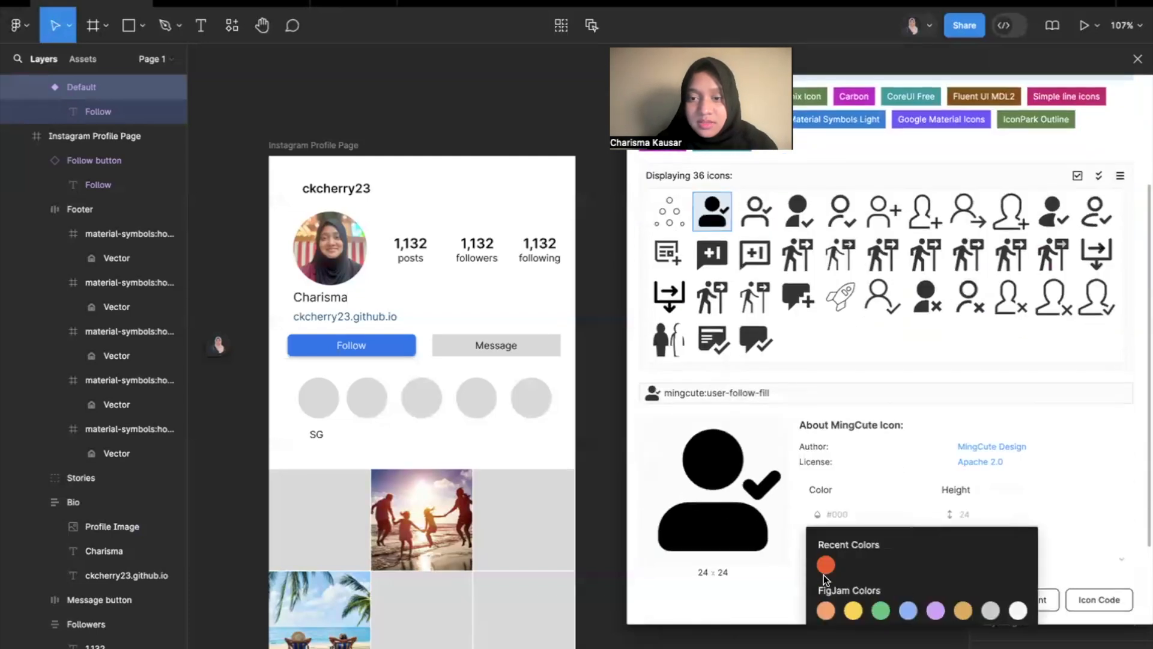
pyautogui.click(667, 613)
pyautogui.click(881, 602)
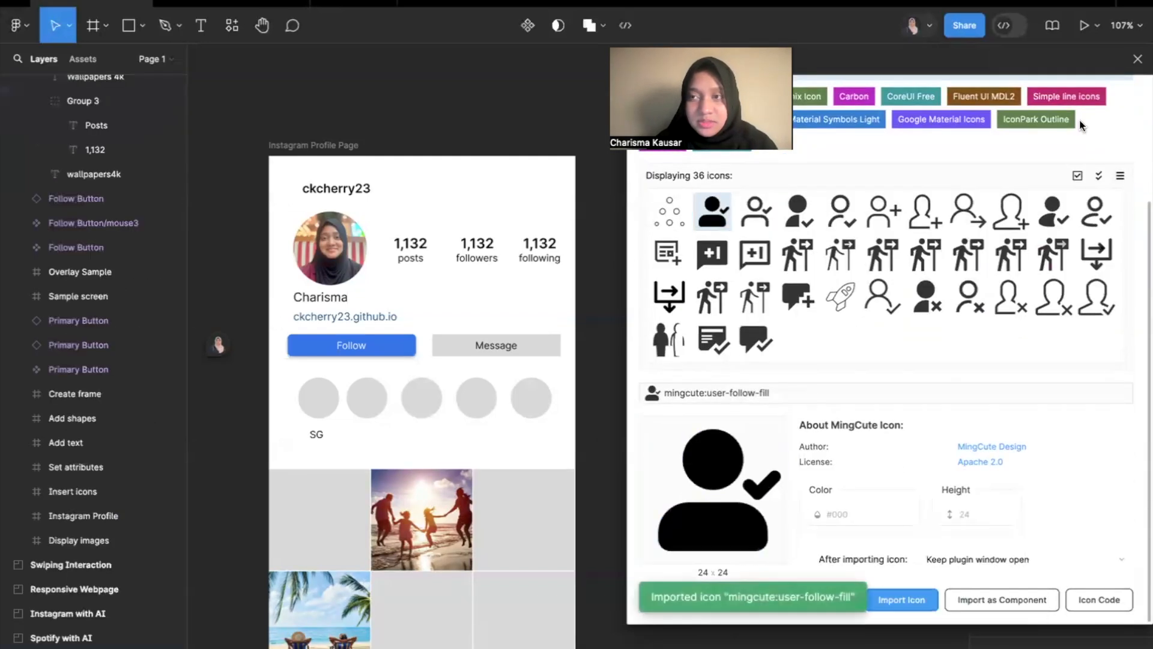
pyautogui.click(1138, 61)
# Move the imported user-follow icon to just below the Follow button component set.
pyautogui.scroll(-10, 945, 340)
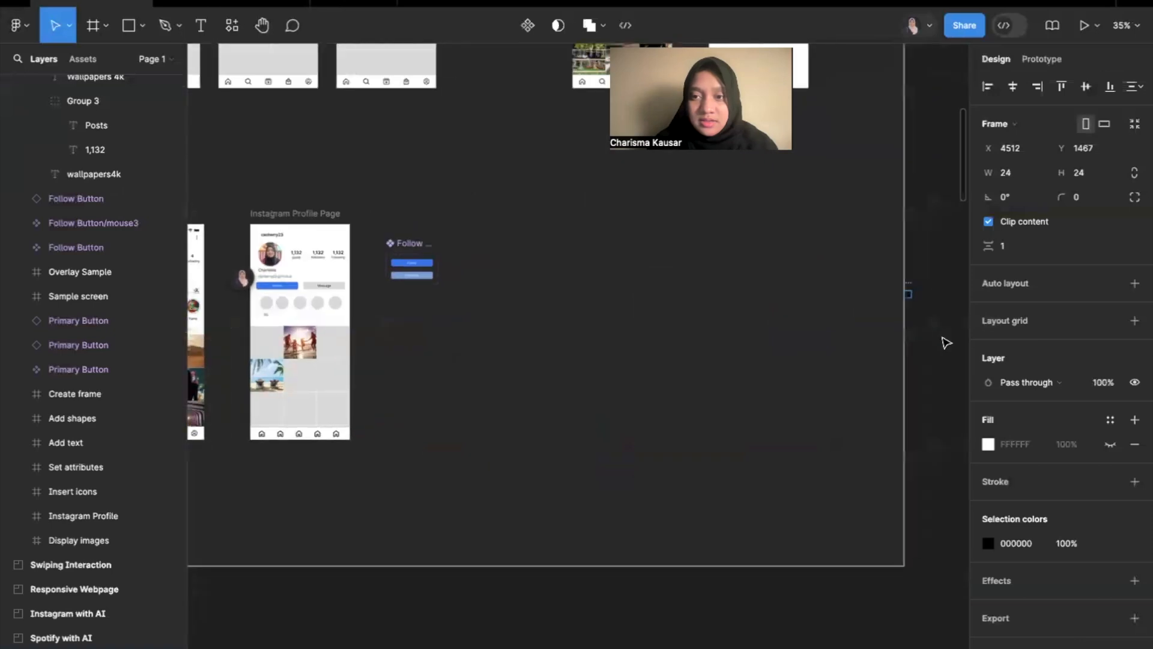
pyautogui.scroll(10, 867, 367)
pyautogui.moveTo(847, 326); pyautogui.dragTo(382, 339)
pyautogui.scroll(5, 308, 252)
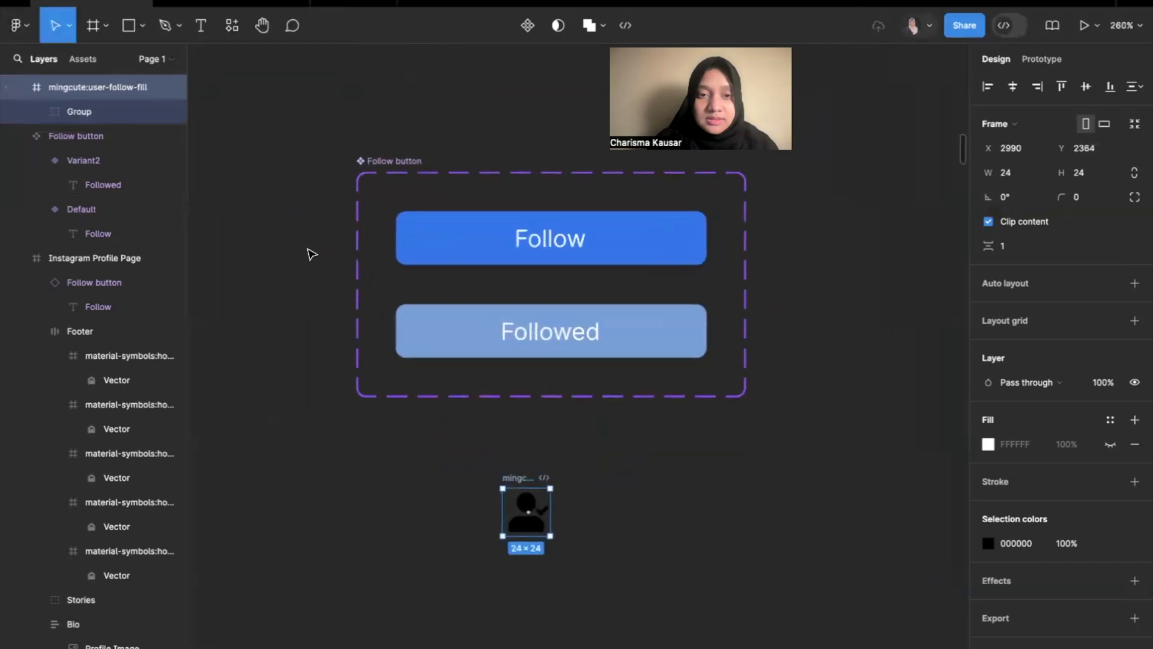
# Place the user-follow icon inside the Default variant of the Follow button, before the Follow text.
pyautogui.scroll(3, 308, 251)
pyautogui.moveTo(575, 600); pyautogui.dragTo(540, 330)
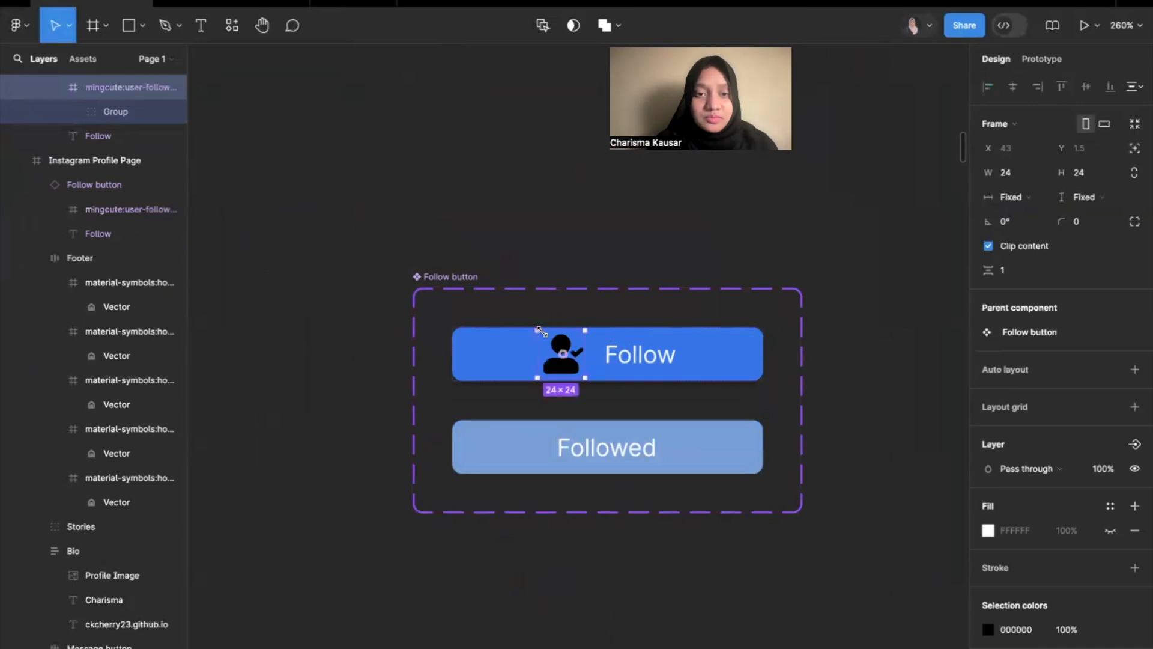
pyautogui.moveTo(586, 329); pyautogui.dragTo(578, 340)
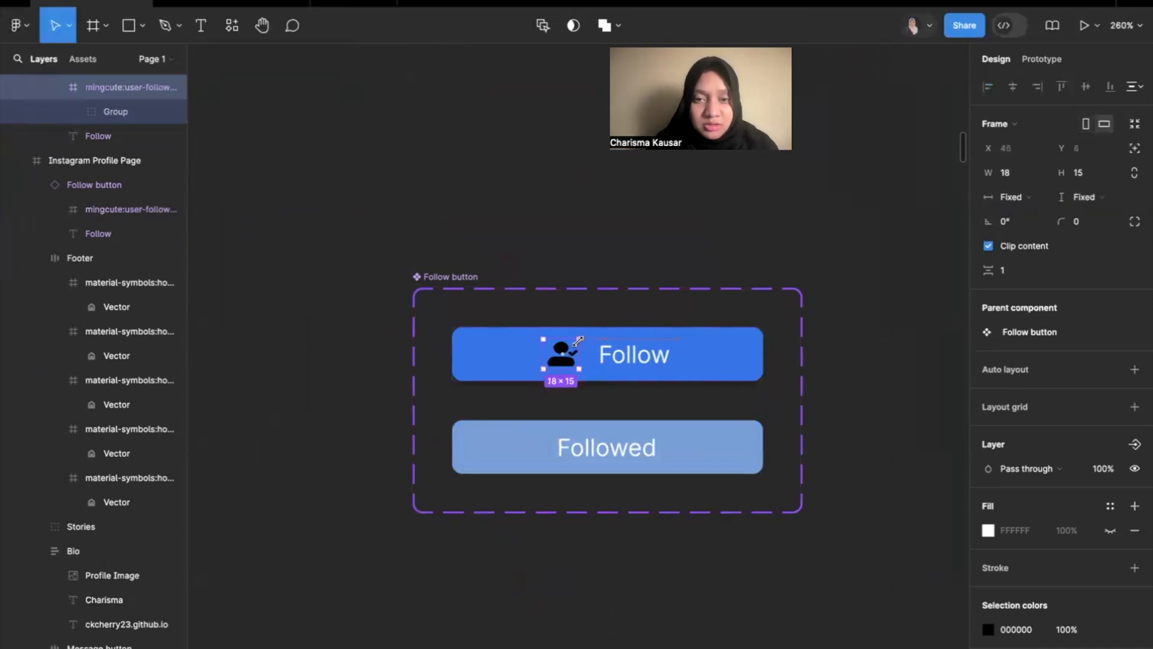
pyautogui.hotkey('ctrl', 'z')
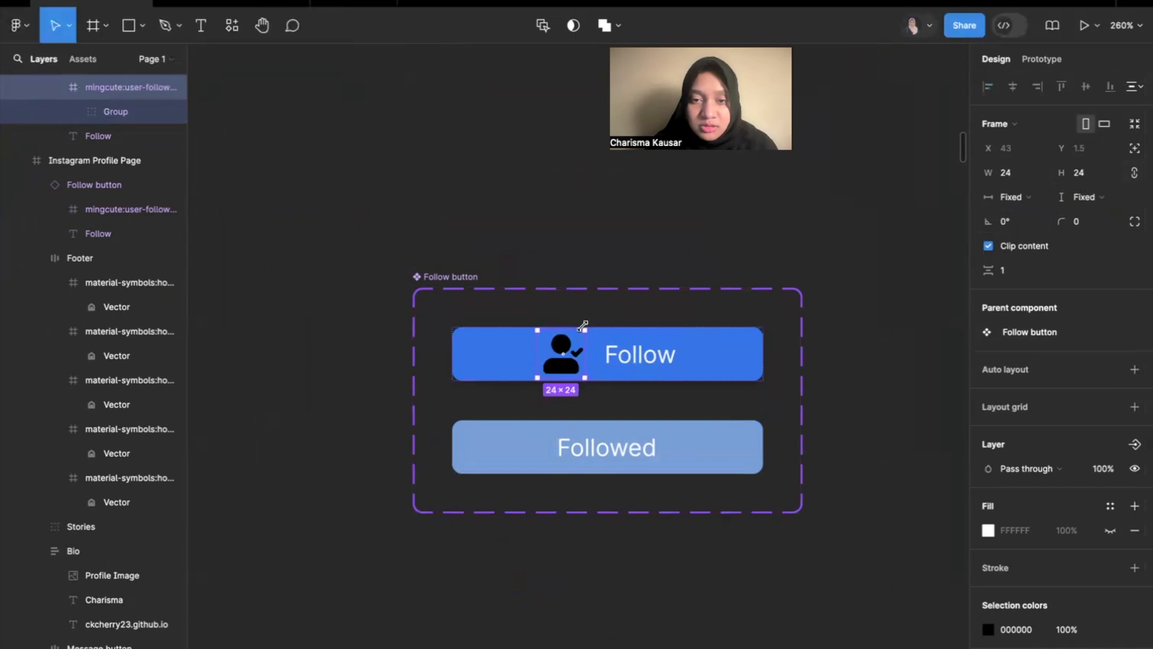
pyautogui.moveTo(583, 330); pyautogui.dragTo(573, 336)
pyautogui.hotkey('ctrl', 'z')
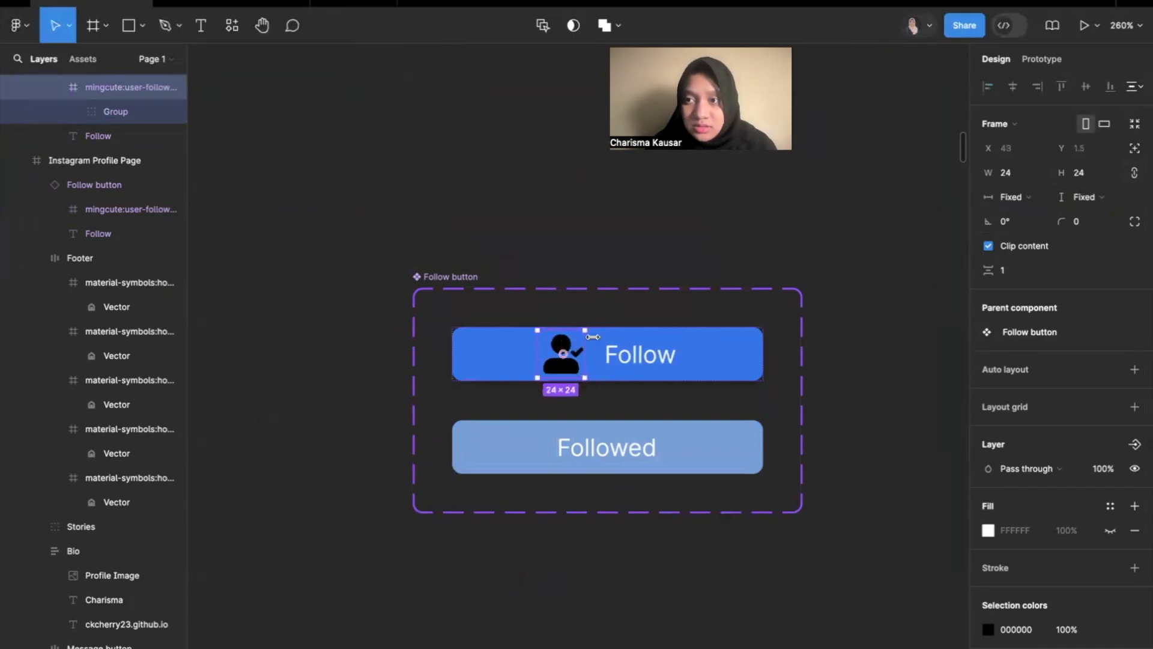
# Resize the user-follow icon to 16 × 16 and recolour it white (FFFFFF).
pyautogui.click(1009, 173)
pyautogui.write('1')
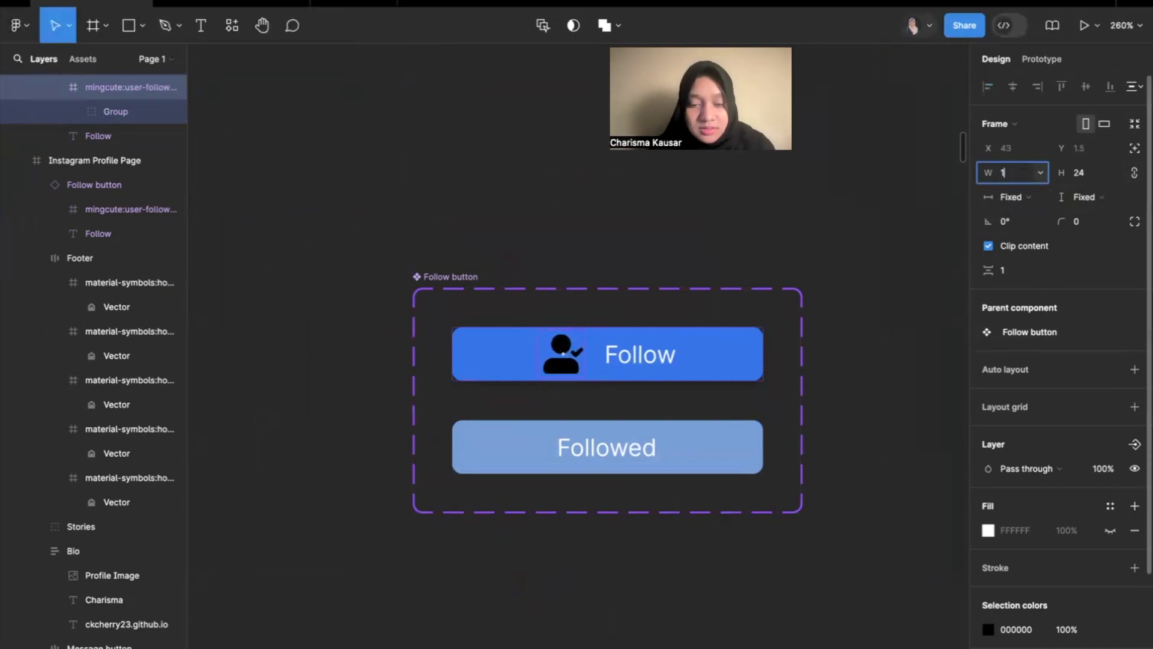
pyautogui.write('6')
pyautogui.press('Return')
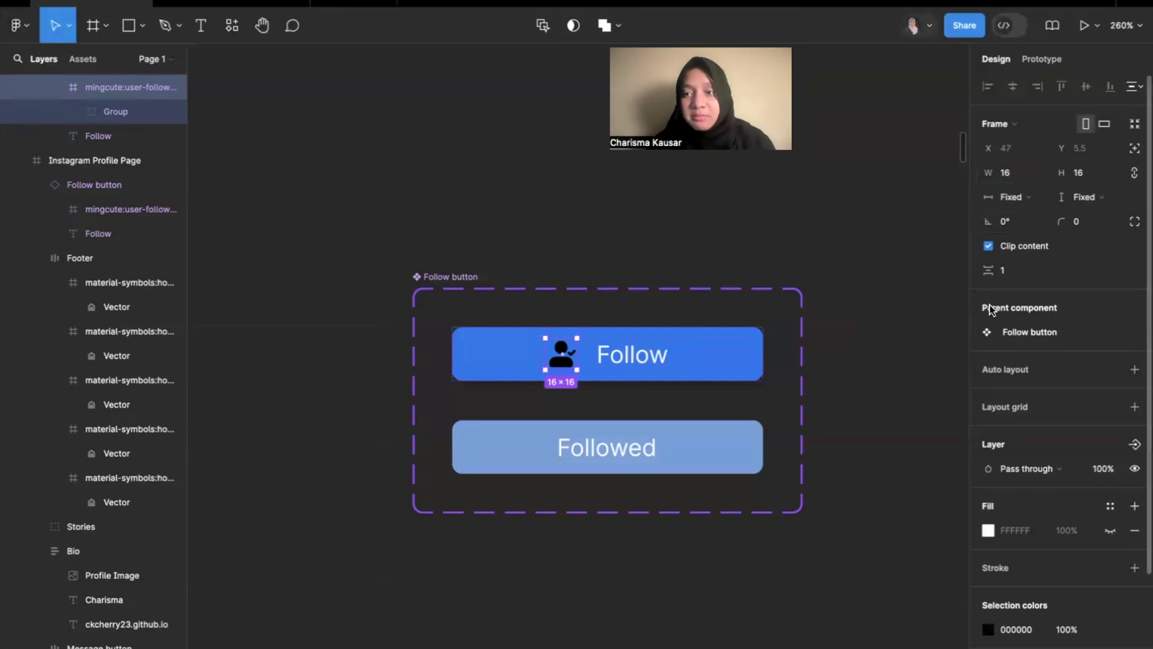
pyautogui.click(987, 629)
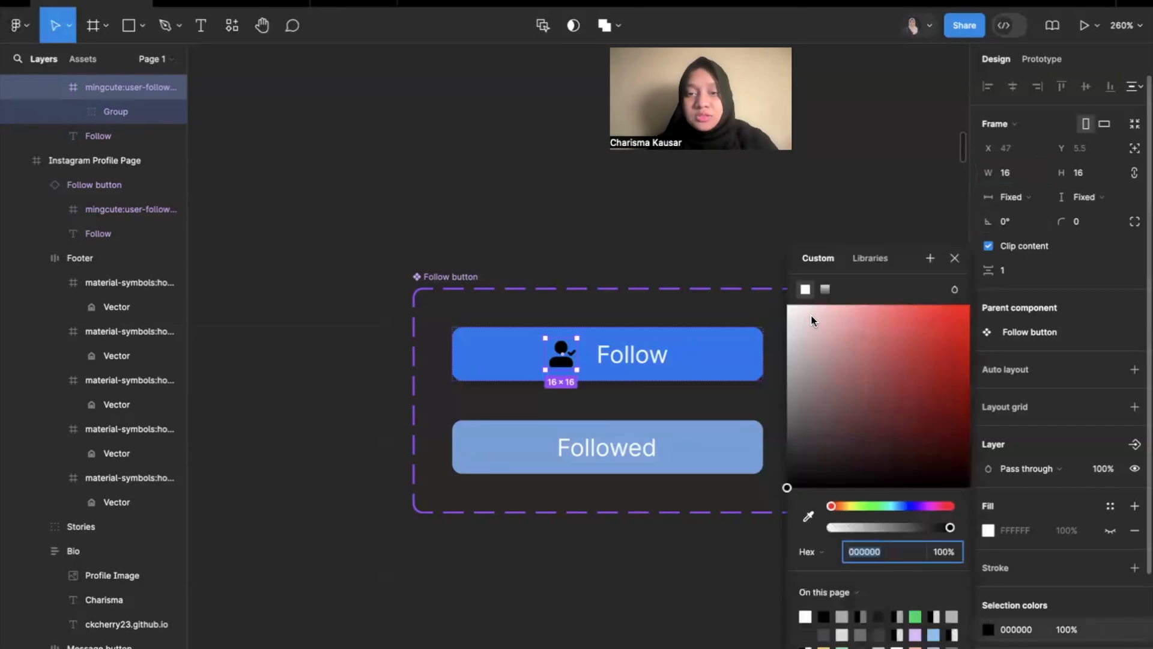
pyautogui.click(672, 213)
# Reduce the auto layout gap between the icon and the Follow text in the Default variant to 4.
pyautogui.click(588, 350)
pyautogui.doubleClick(600, 354)
pyautogui.click(586, 353)
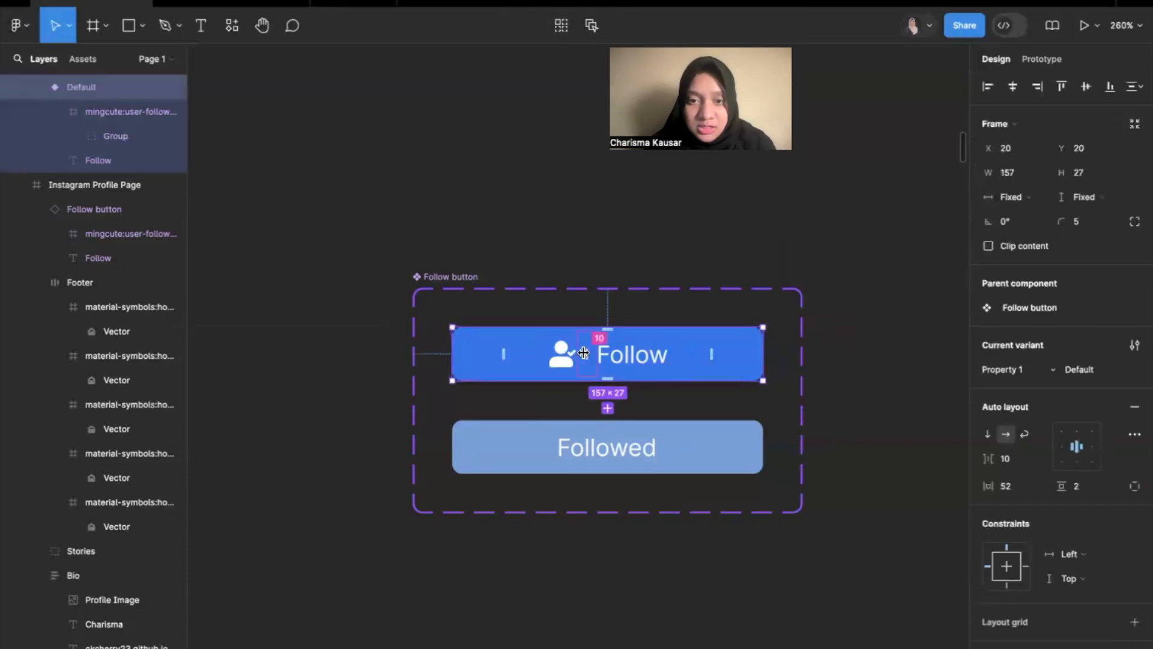
pyautogui.moveTo(582, 352); pyautogui.dragTo(577, 352)
pyautogui.click(587, 225)
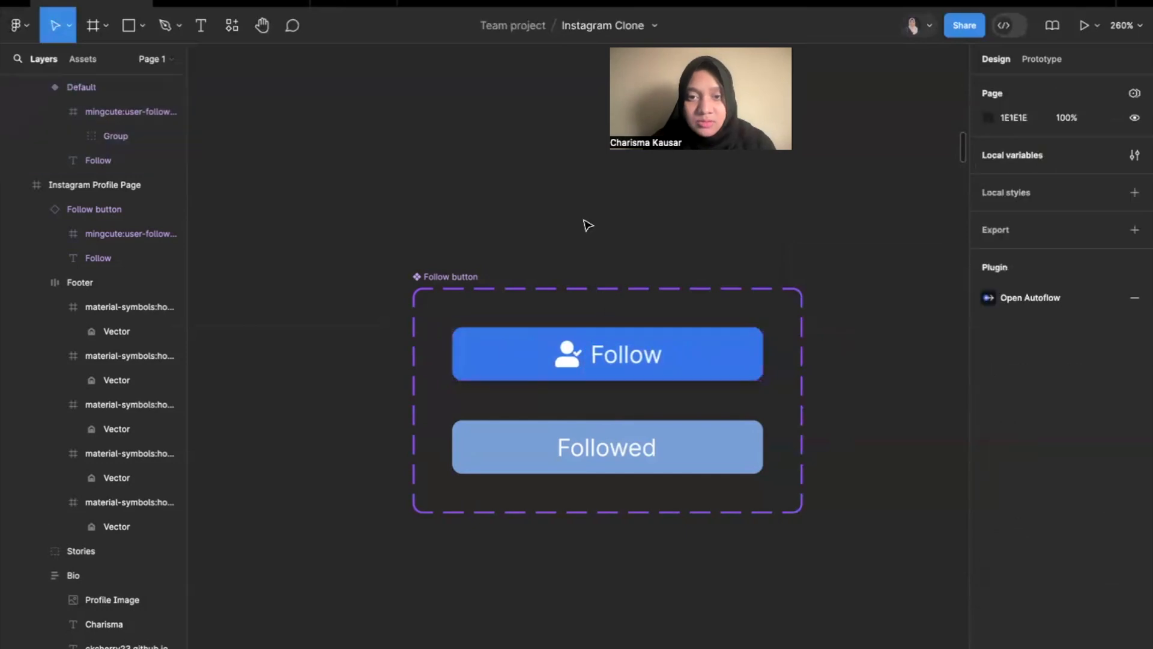
# Move the user-follow icon from the Default variant into Variant2, before the Followed text.
pyautogui.scroll(-3, 587, 225)
pyautogui.click(580, 333)
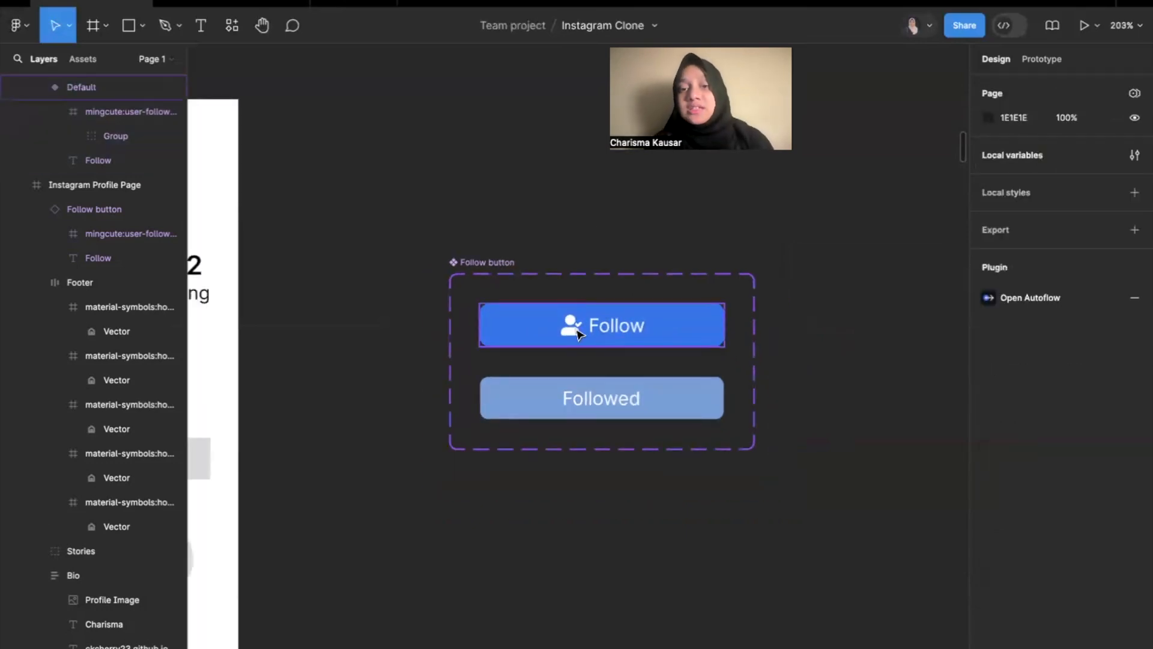
pyautogui.click(567, 331)
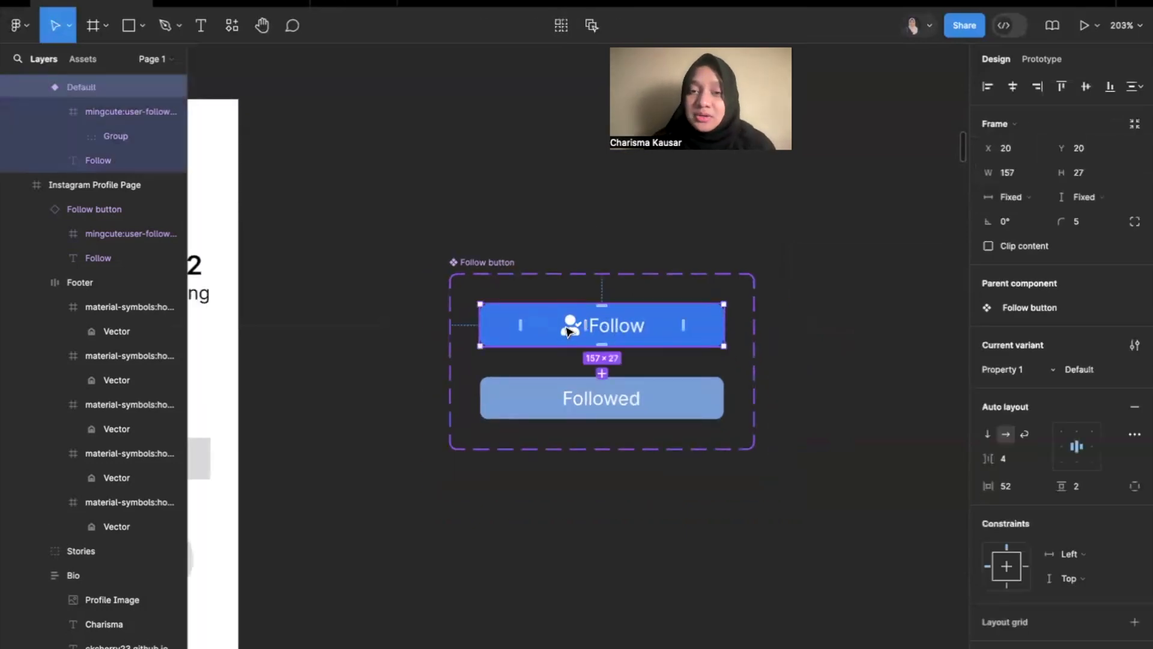
pyautogui.click(571, 324)
pyautogui.moveTo(570, 325); pyautogui.dragTo(549, 405)
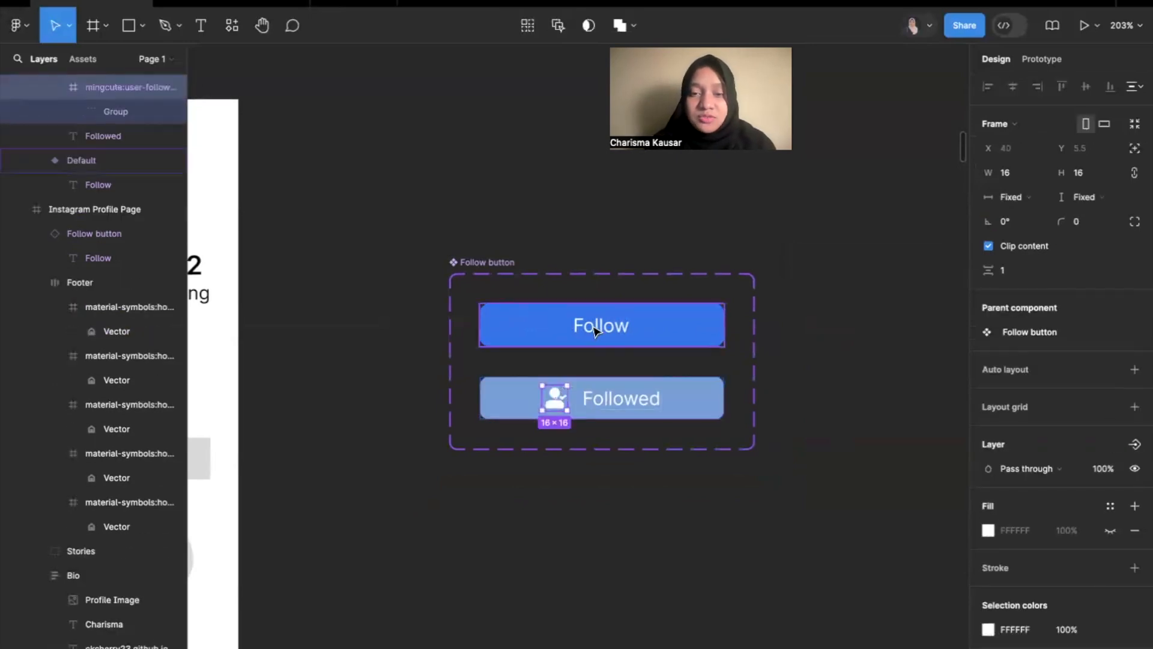
pyautogui.click(635, 463)
pyautogui.keyDown('ctrl'); pyautogui.scroll(5, 624, 366); pyautogui.keyUp('ctrl')
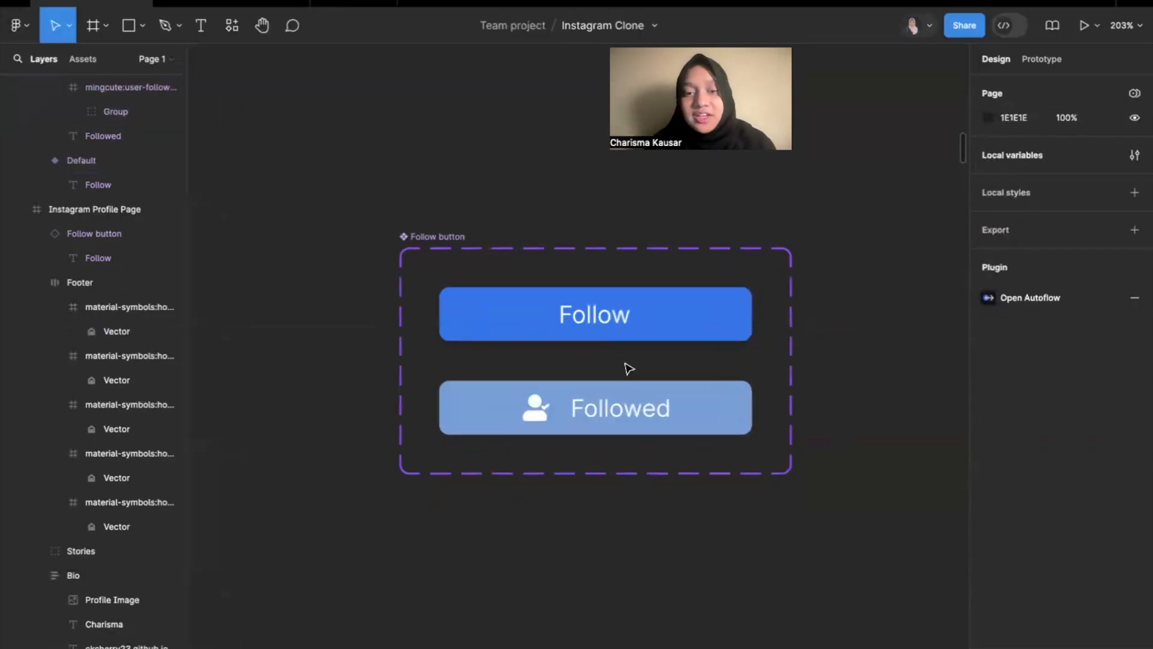
pyautogui.click(490, 428)
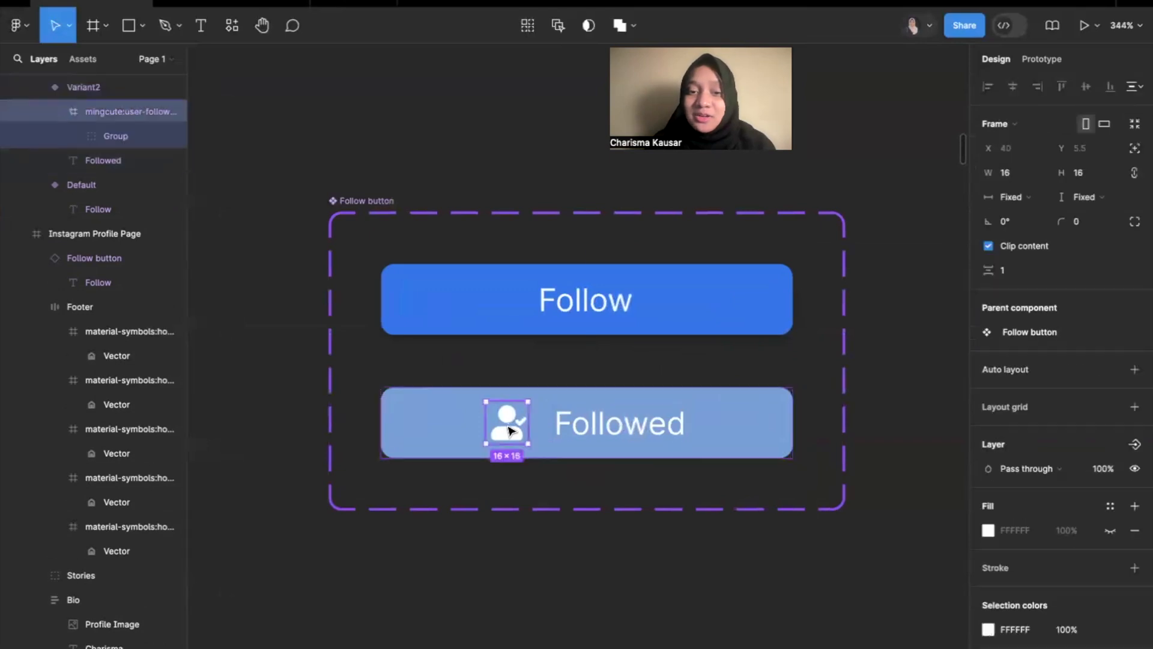
pyautogui.click(629, 418)
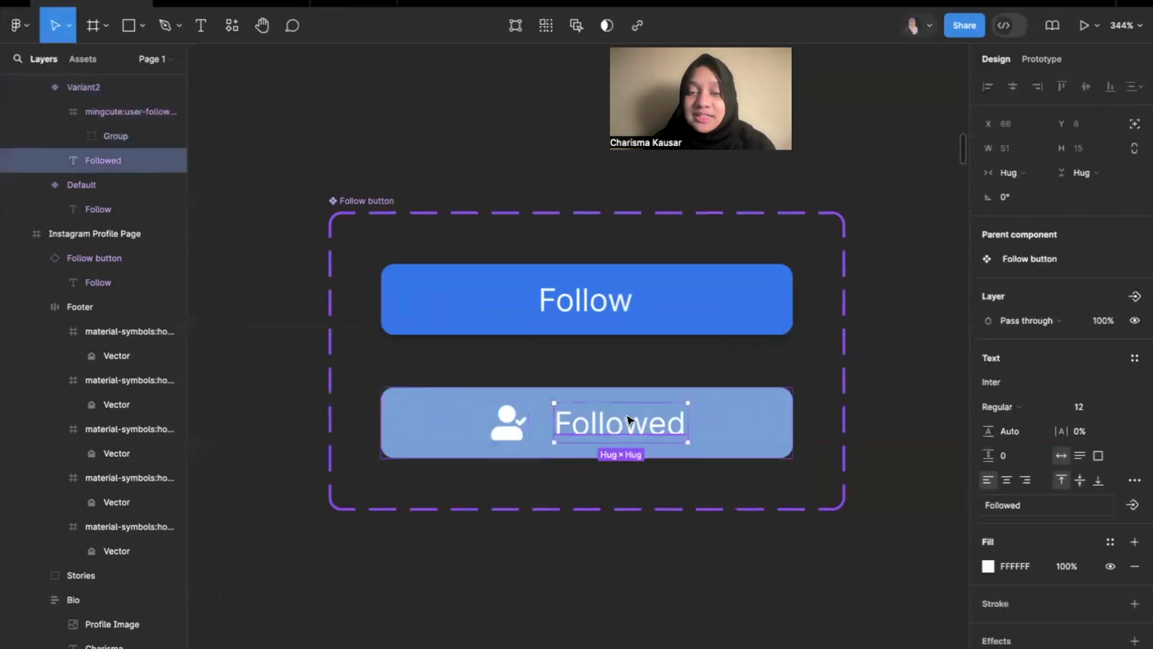
pyautogui.click(586, 544)
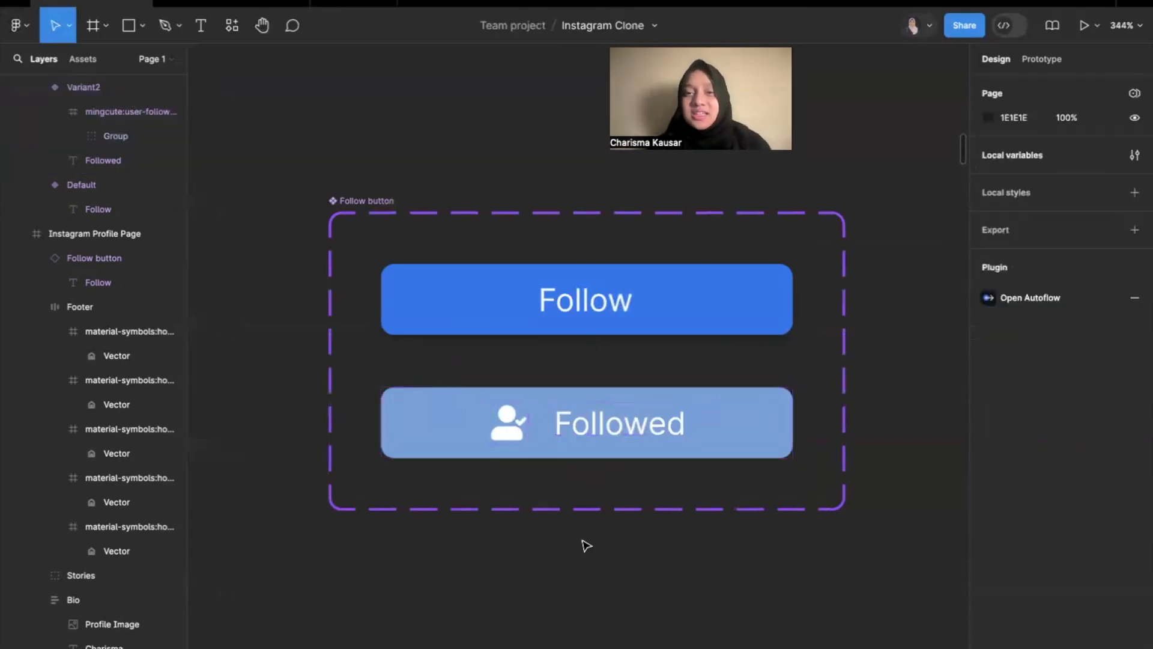
# Create a boolean component property named hasIcon with the value True for the user-follow icon in Variant2.
pyautogui.click(503, 439)
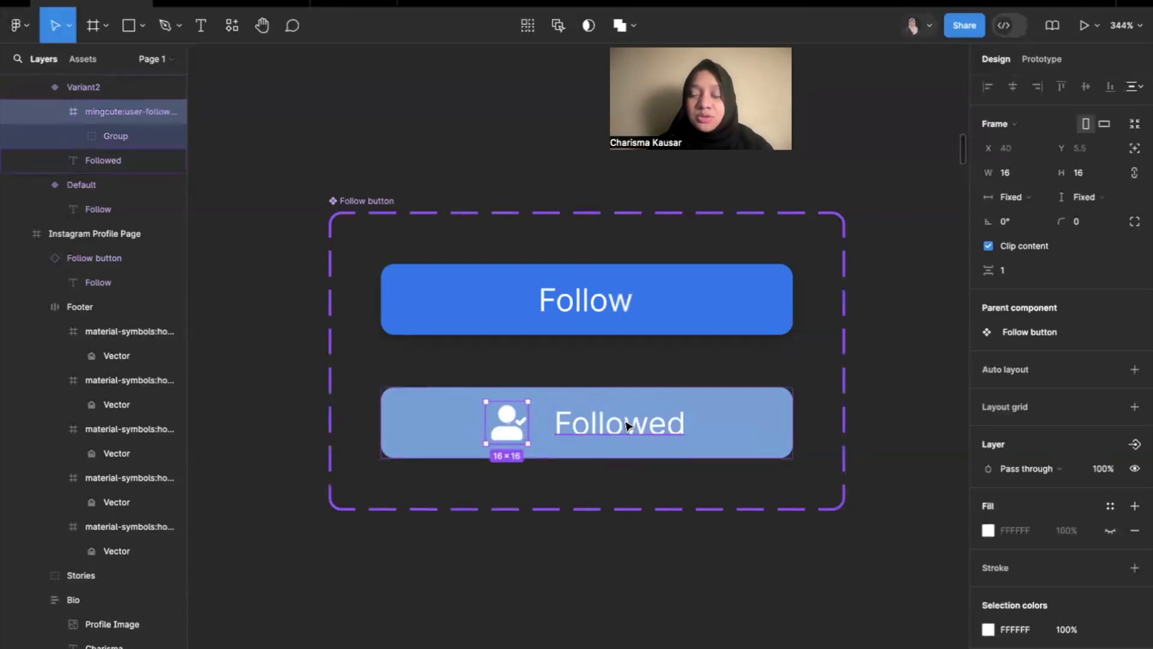
pyautogui.scroll(-5, 1054, 412)
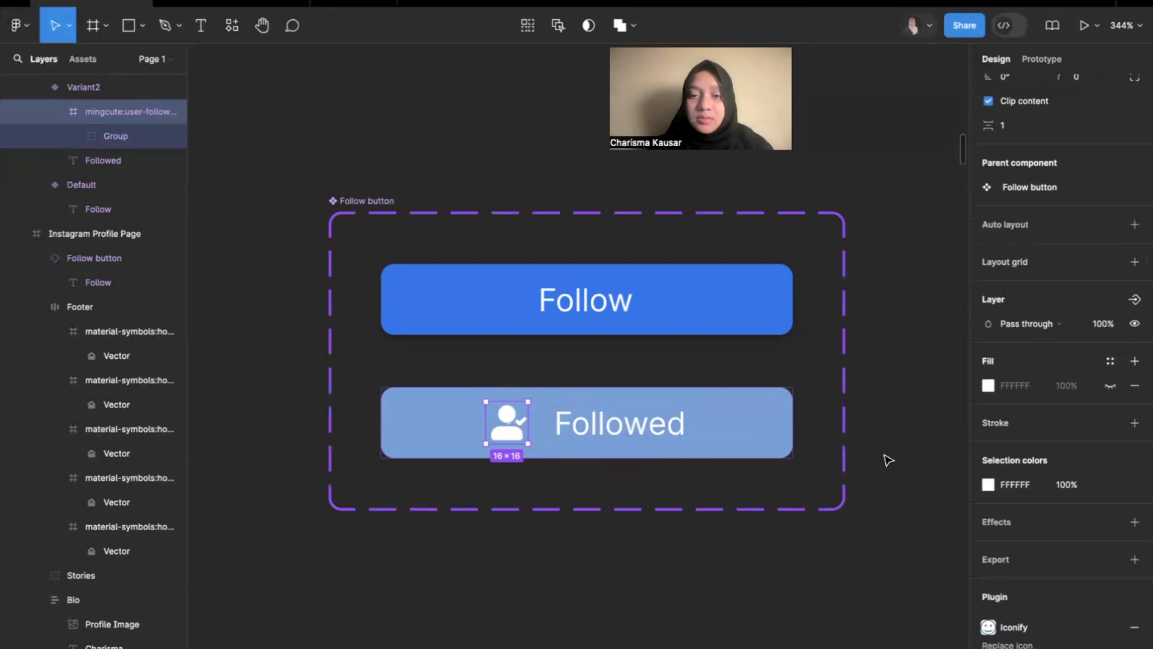
pyautogui.scroll(1, 997, 402)
pyautogui.scroll(2, 997, 401)
pyautogui.scroll(-3, 997, 401)
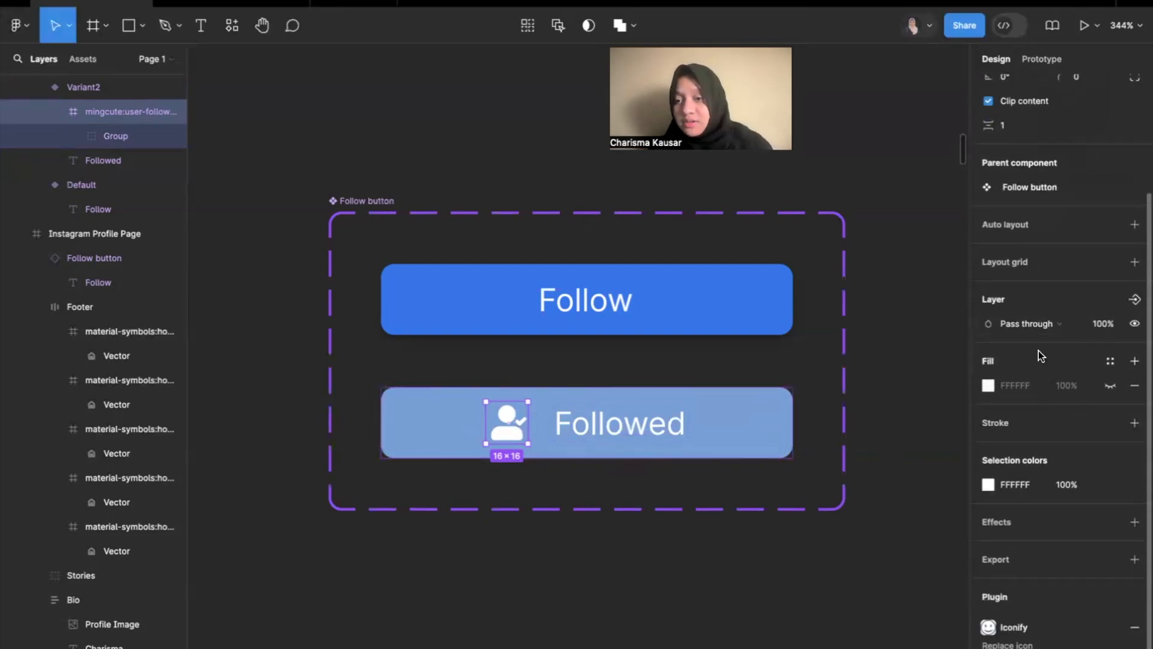
pyautogui.scroll(5, 1101, 261)
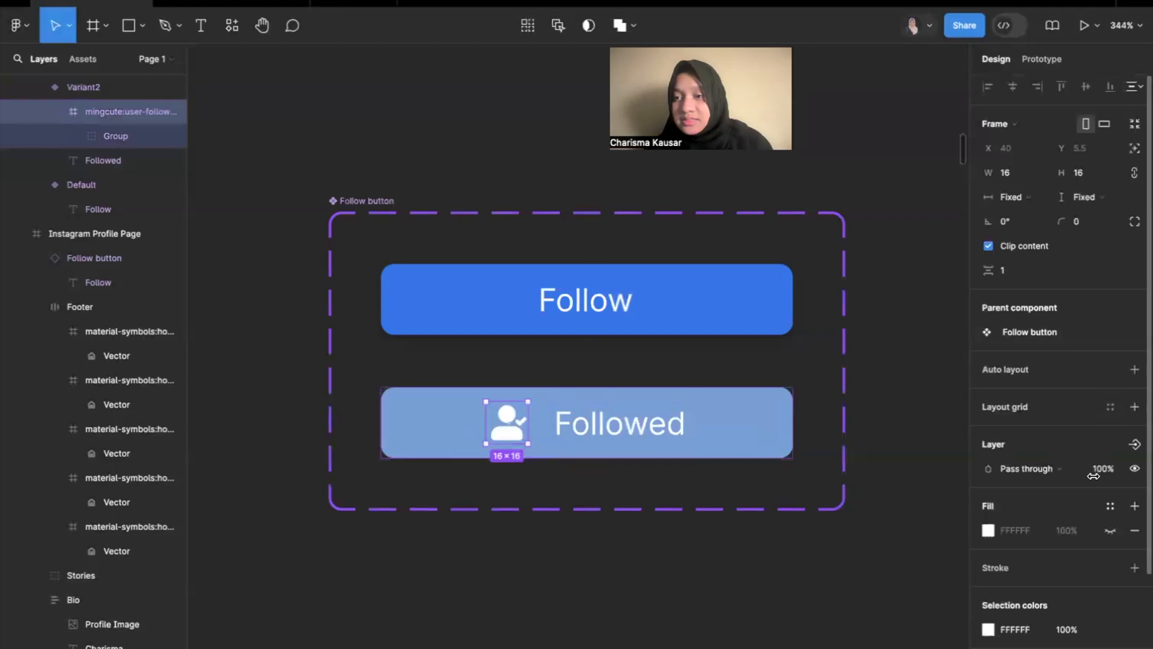
pyautogui.click(1134, 445)
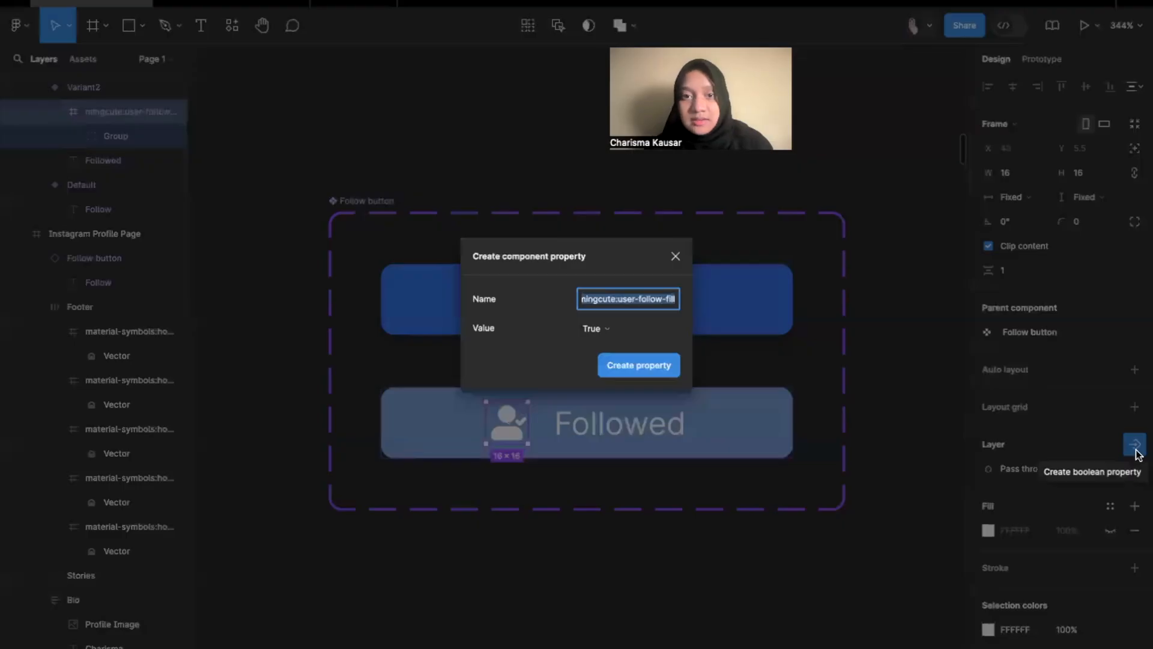
pyautogui.click(676, 257)
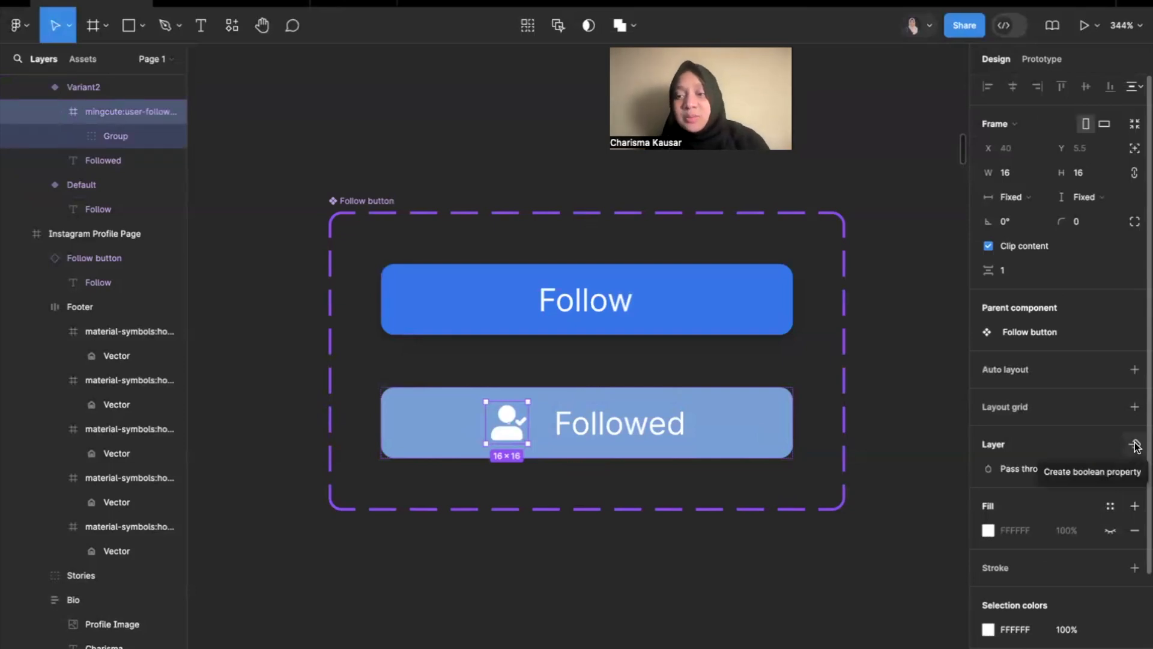
pyautogui.click(1136, 445)
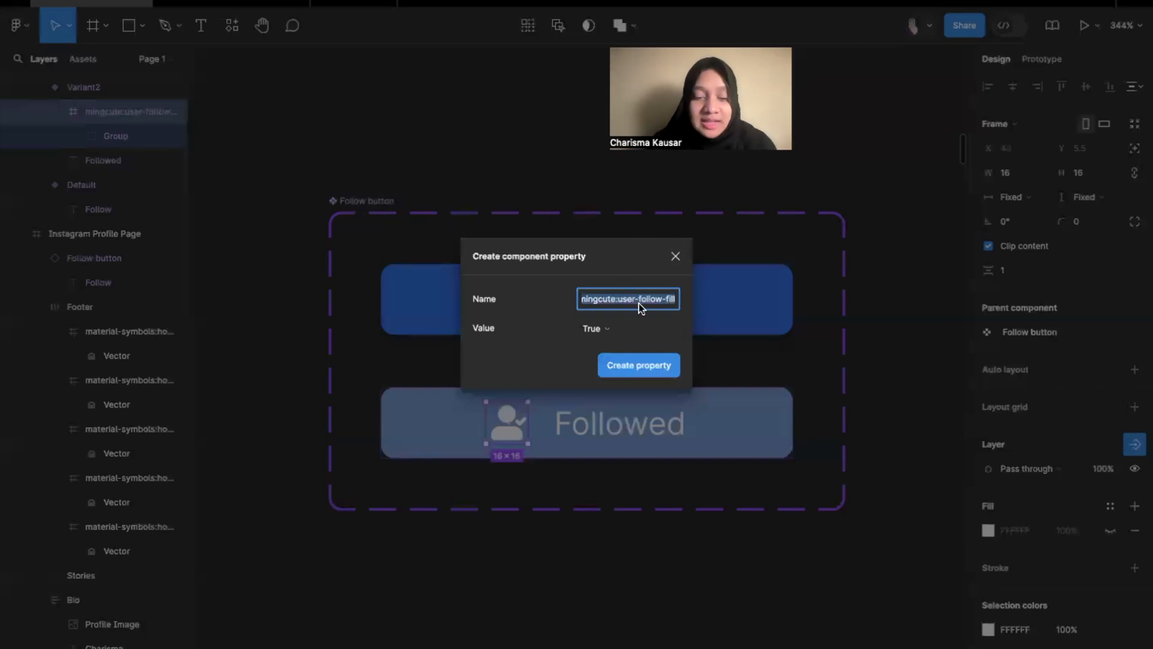
pyautogui.write('hasIcon')
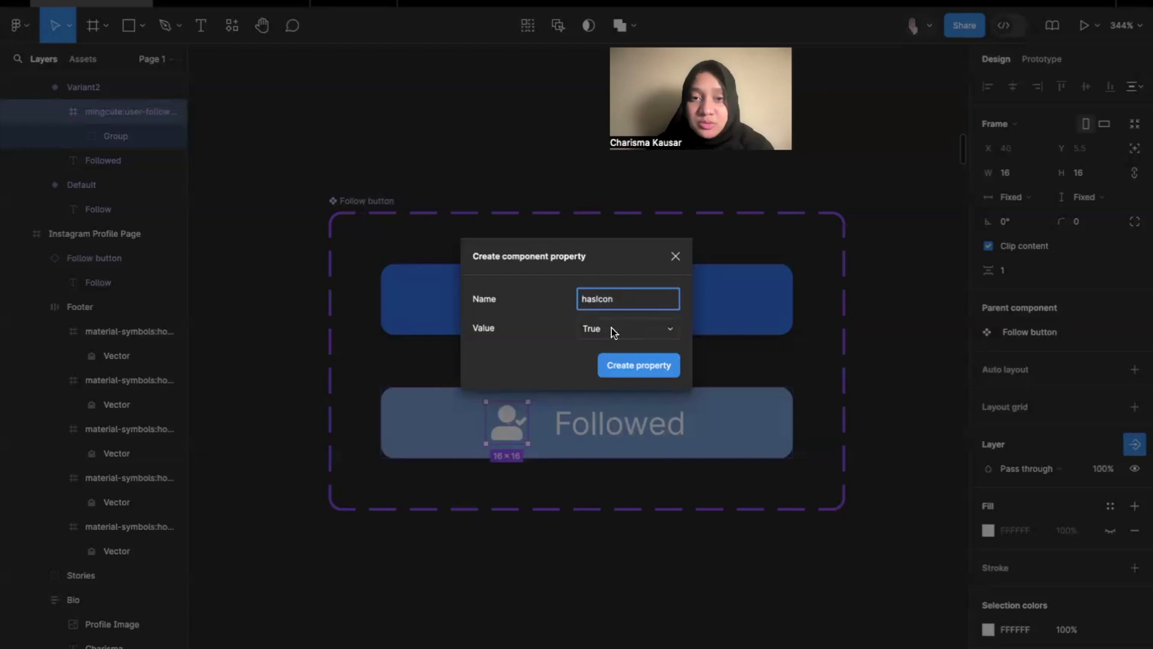
pyautogui.click(640, 365)
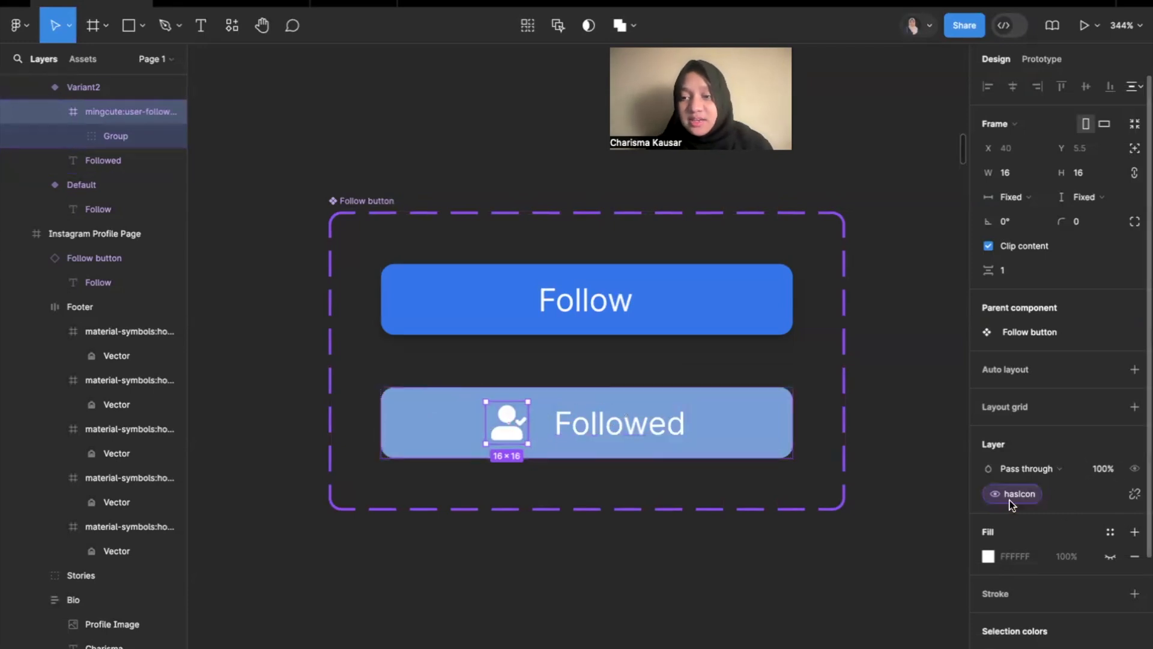
pyautogui.click(994, 495)
pyautogui.click(1064, 493)
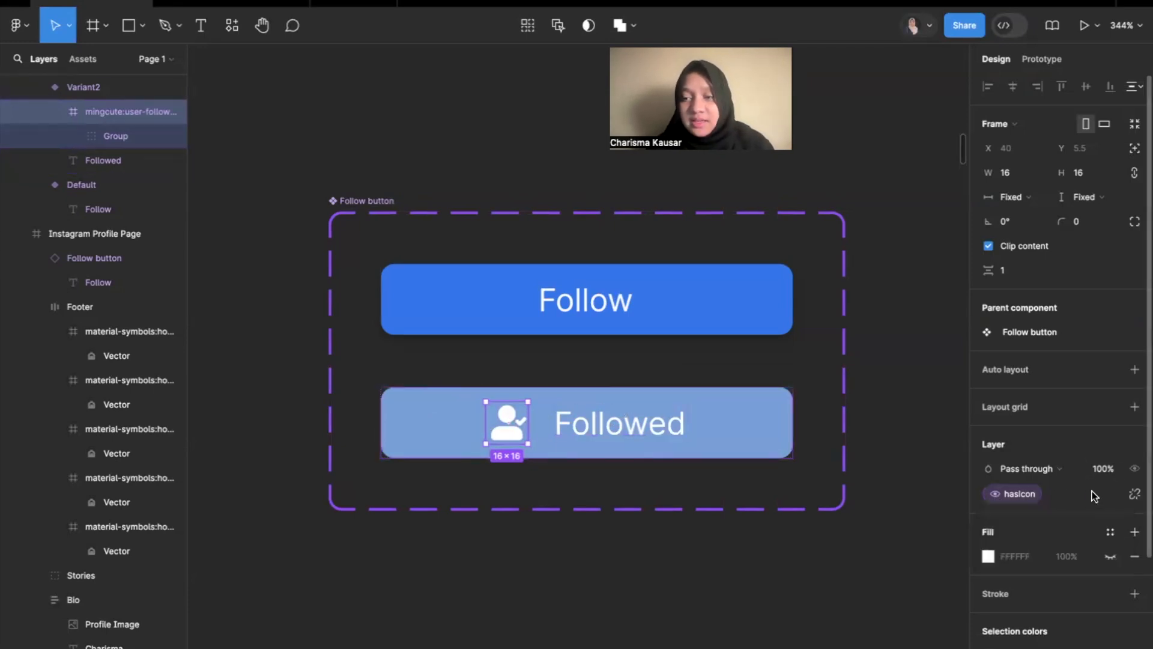
# Copy the Followed variant and paste an instance of it on the empty canvas below the Follow button component set.
pyautogui.click(639, 636)
pyautogui.click(744, 430)
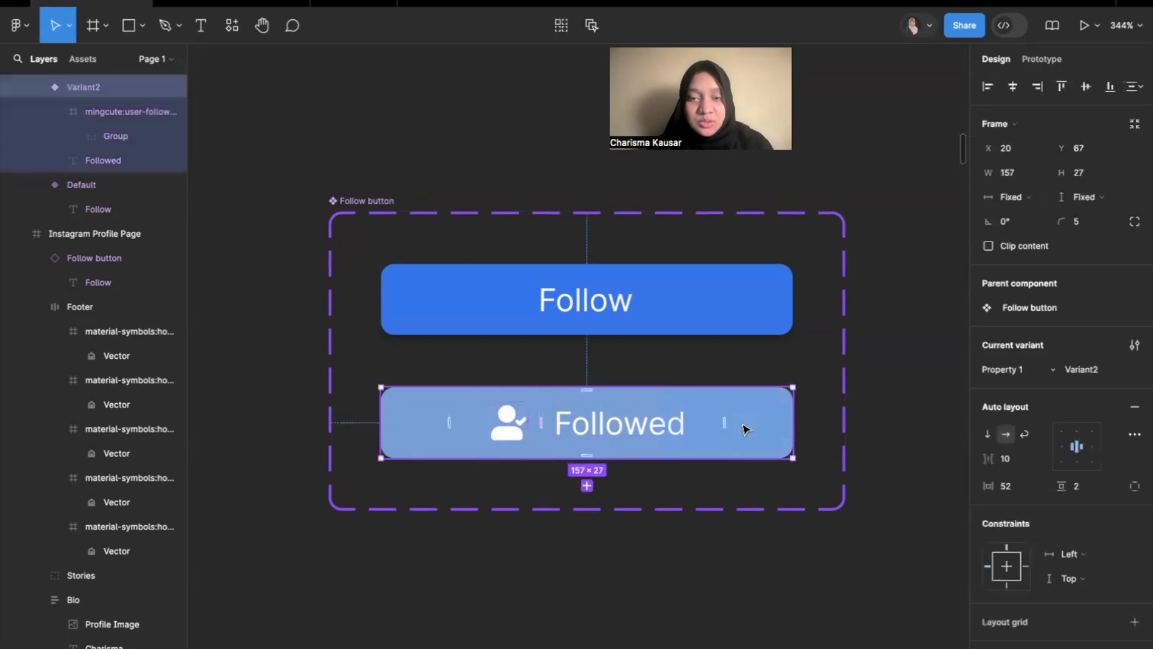
pyautogui.scroll(-5, 710, 522)
pyautogui.scroll(-8, 713, 523)
pyautogui.click(558, 332)
pyautogui.rightClick(560, 331)
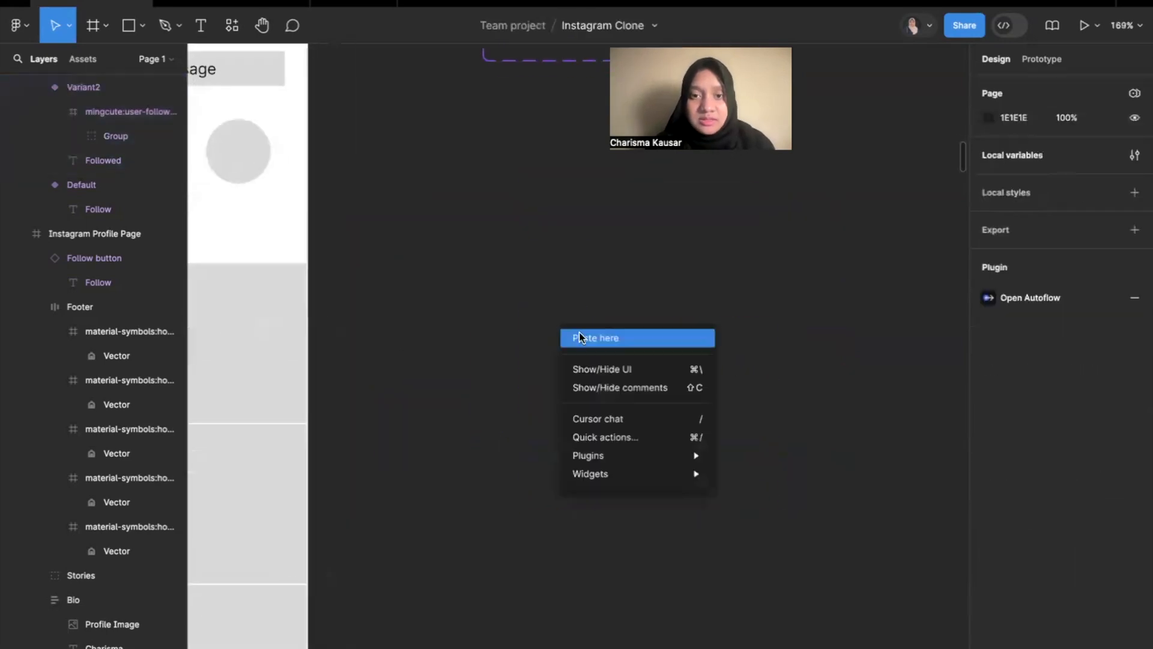
pyautogui.click(586, 337)
pyautogui.scroll(3, 586, 253)
pyautogui.scroll(2, 585, 253)
pyautogui.hscroll(1, 585, 253)
pyautogui.click(602, 412)
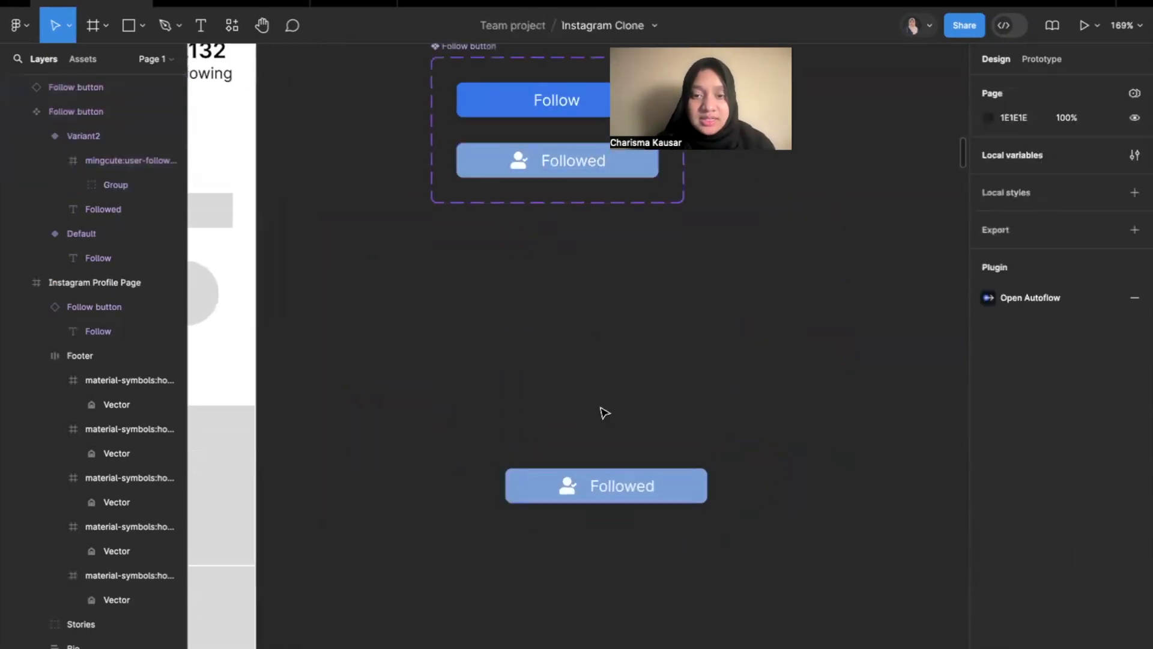
# Toggle the hasIcon property of the pasted Followed button instance off and on to test it.
pyautogui.click(92, 79)
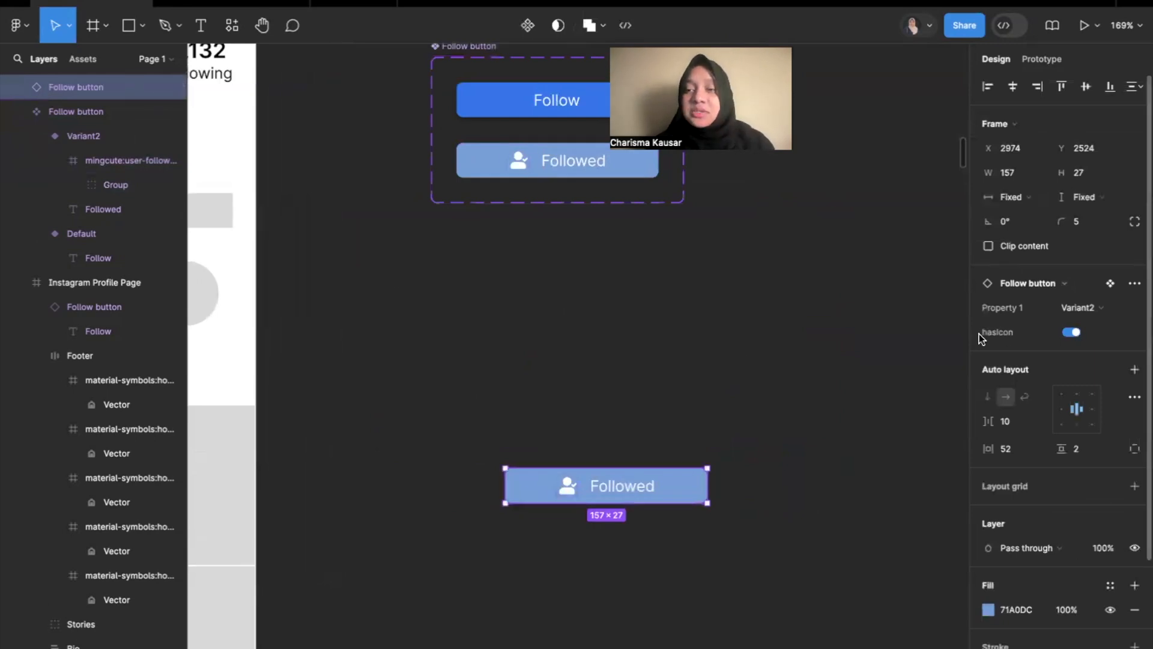
pyautogui.click(1070, 333)
pyautogui.click(1070, 334)
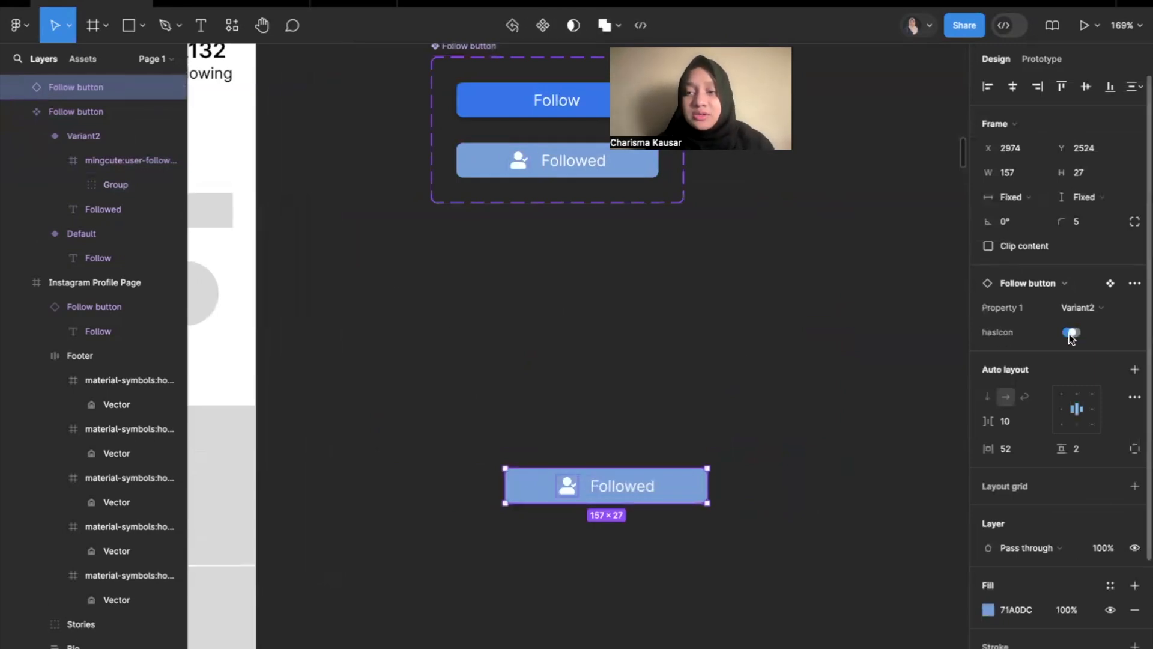
pyautogui.click(1069, 333)
pyautogui.click(1069, 333)
# Copy the user-follow icon from the Followed variant into the Default variant, placing it before the Follow text.
pyautogui.scroll(5, 804, 235)
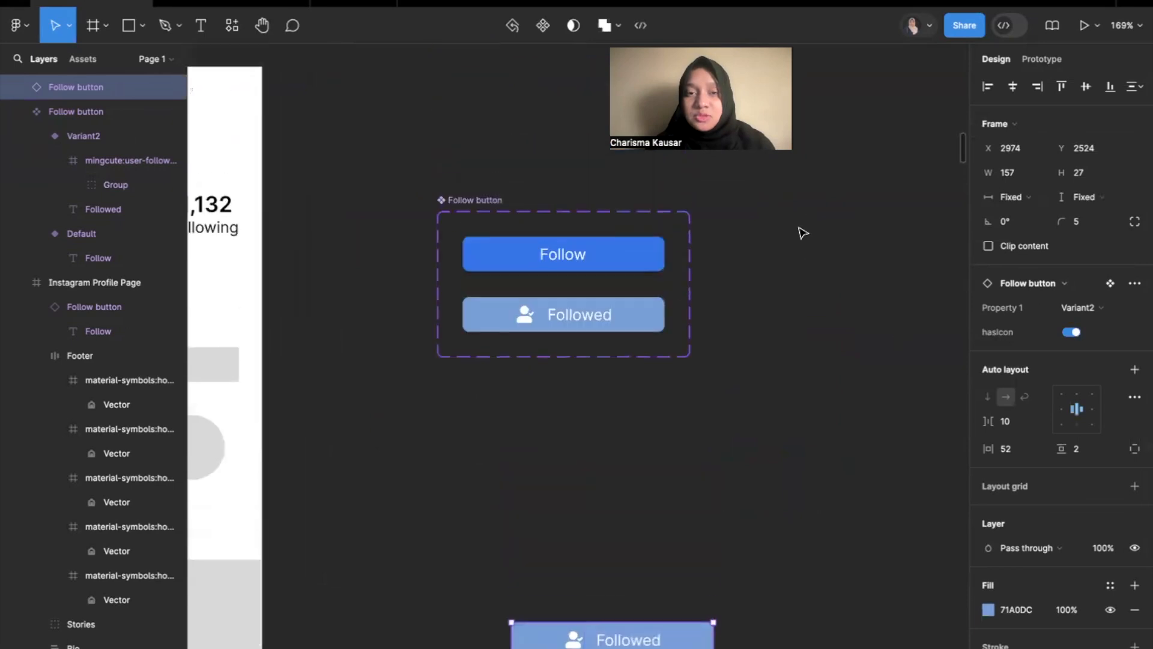
pyautogui.click(828, 240)
pyautogui.click(643, 270)
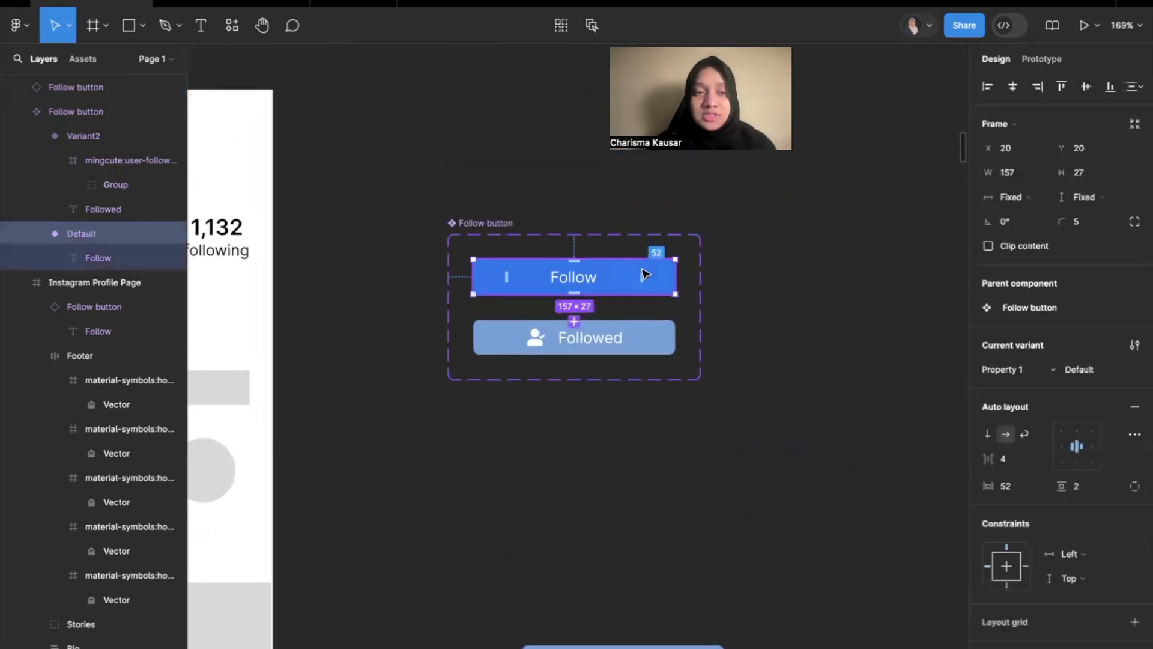
pyautogui.scroll(5, 643, 271)
pyautogui.scroll(2, 643, 271)
pyautogui.scroll(1, 643, 271)
pyautogui.hscroll(1, 582, 402)
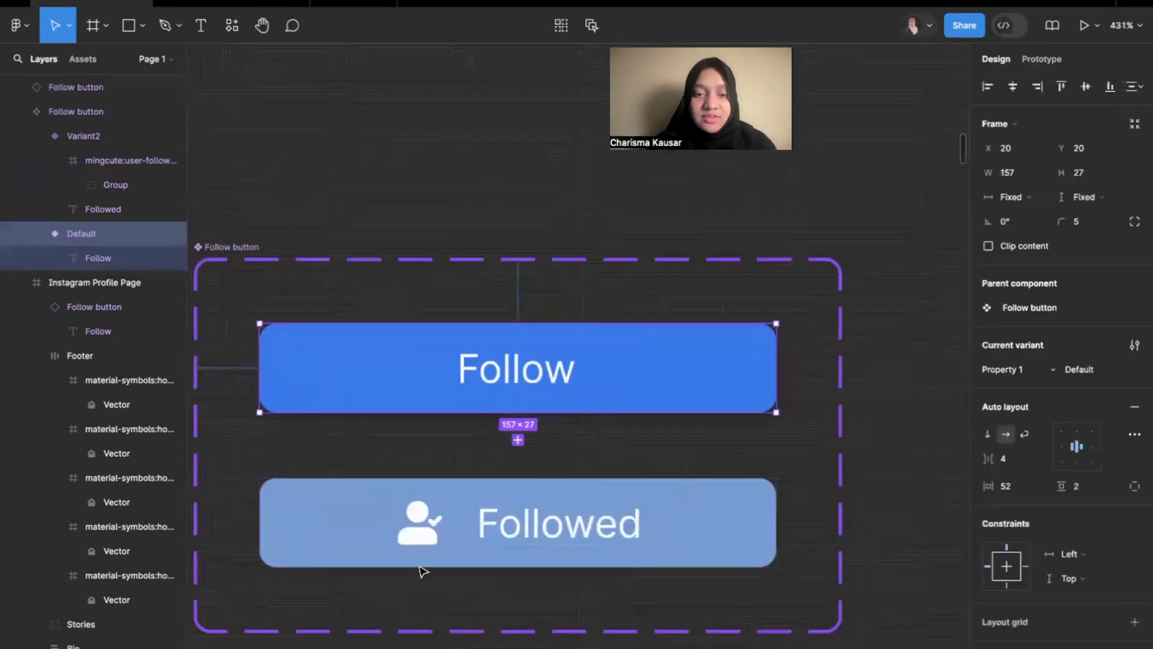
pyautogui.doubleClick(415, 542)
pyautogui.hotkey('ctrl', 'c')
pyautogui.click(412, 378)
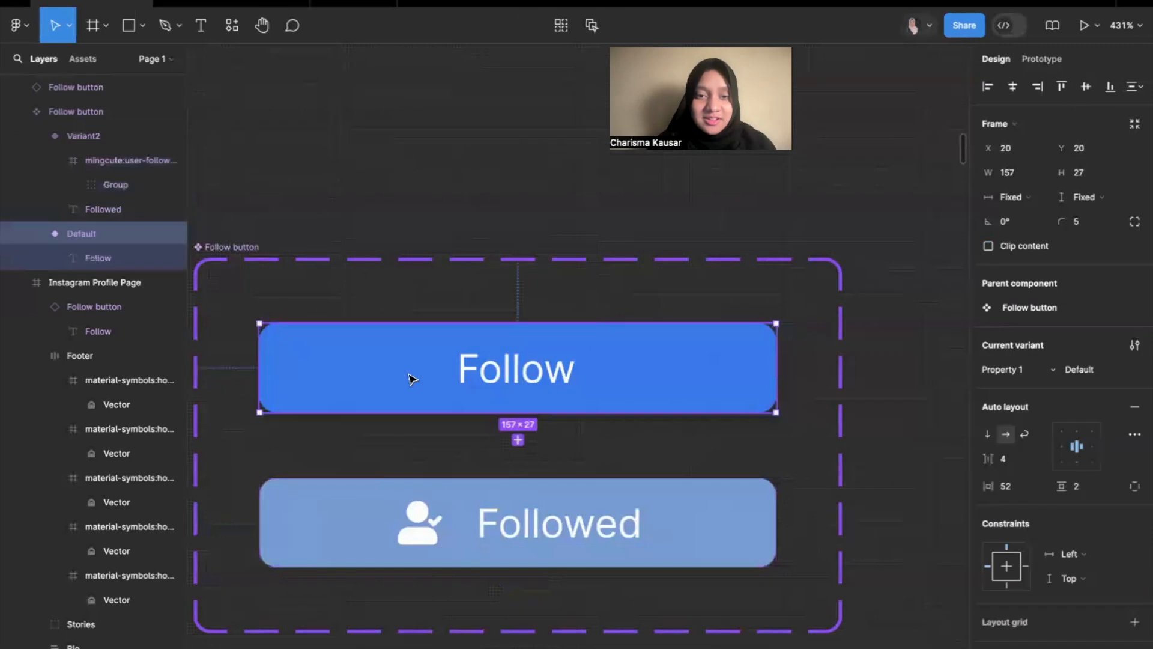
pyautogui.hotkey('ctrl', 'v')
pyautogui.moveTo(592, 392); pyautogui.dragTo(444, 381)
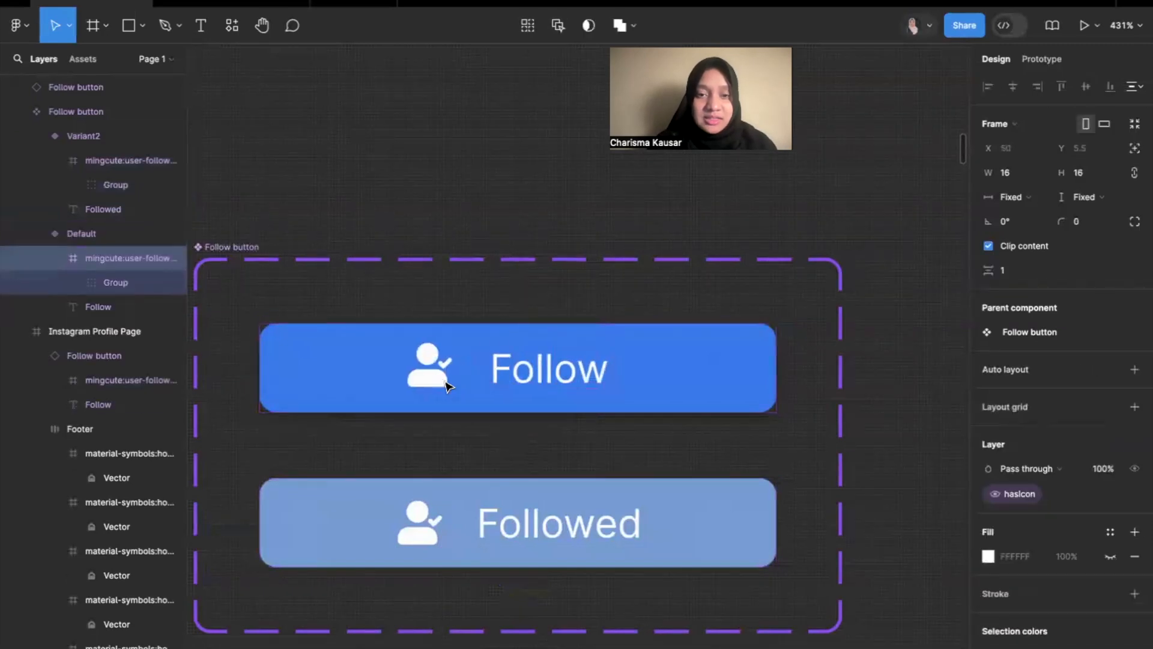
# Select the user-follow icon in the Default variant and check whether its visibility is linked to the hasIcon property.
pyautogui.click(496, 383)
pyautogui.click(452, 374)
pyautogui.click(99, 307)
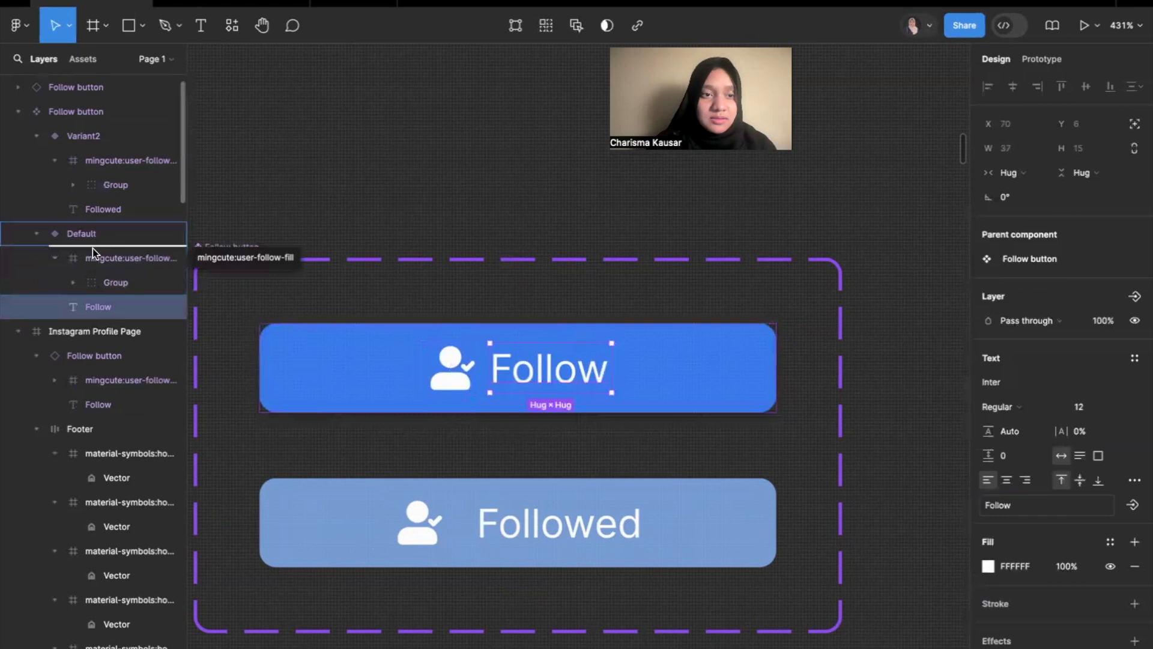
pyautogui.keyDown('shift'); pyautogui.click(78, 252); pyautogui.keyUp('shift')
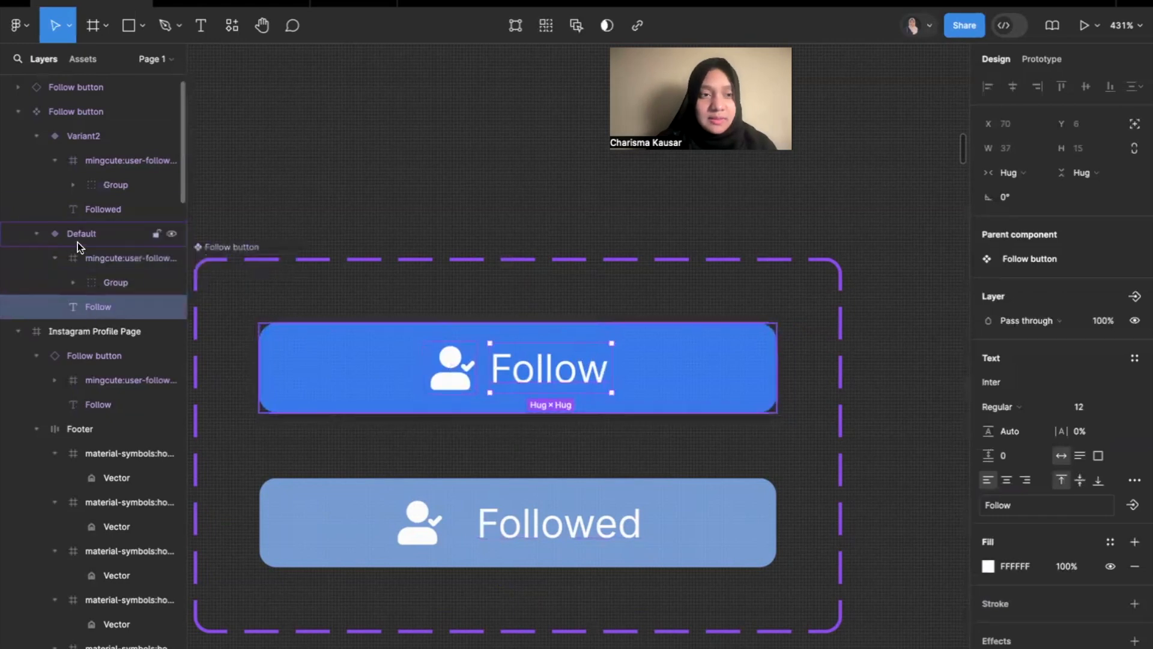
pyautogui.hotkey('shift', 'a')
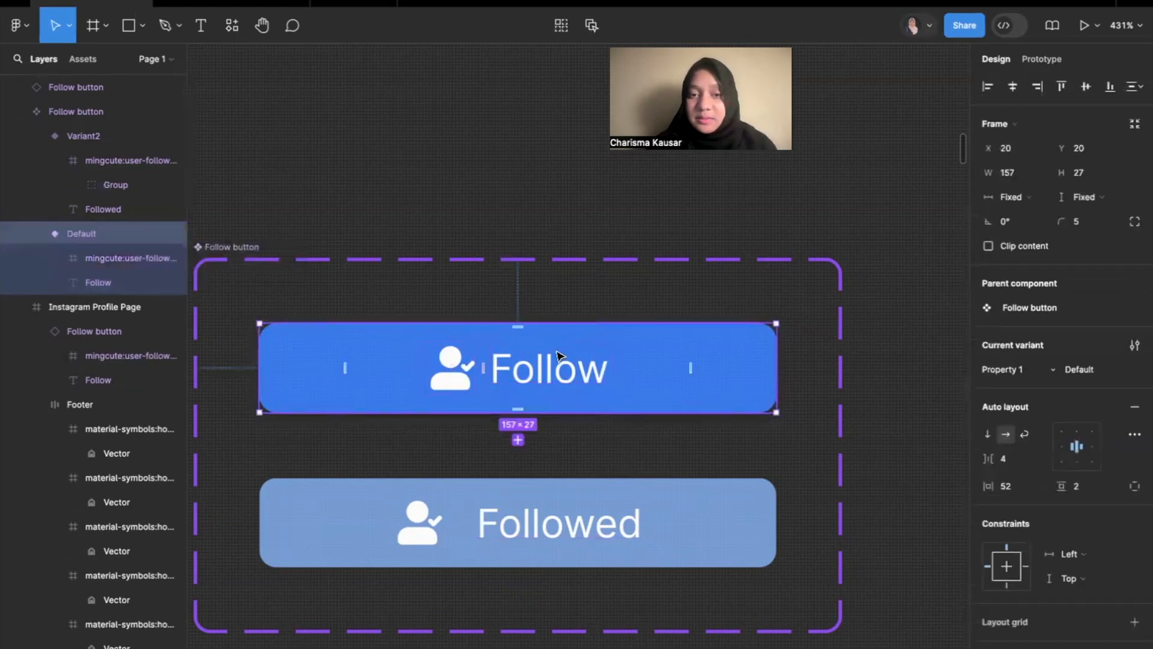
pyautogui.doubleClick(452, 375)
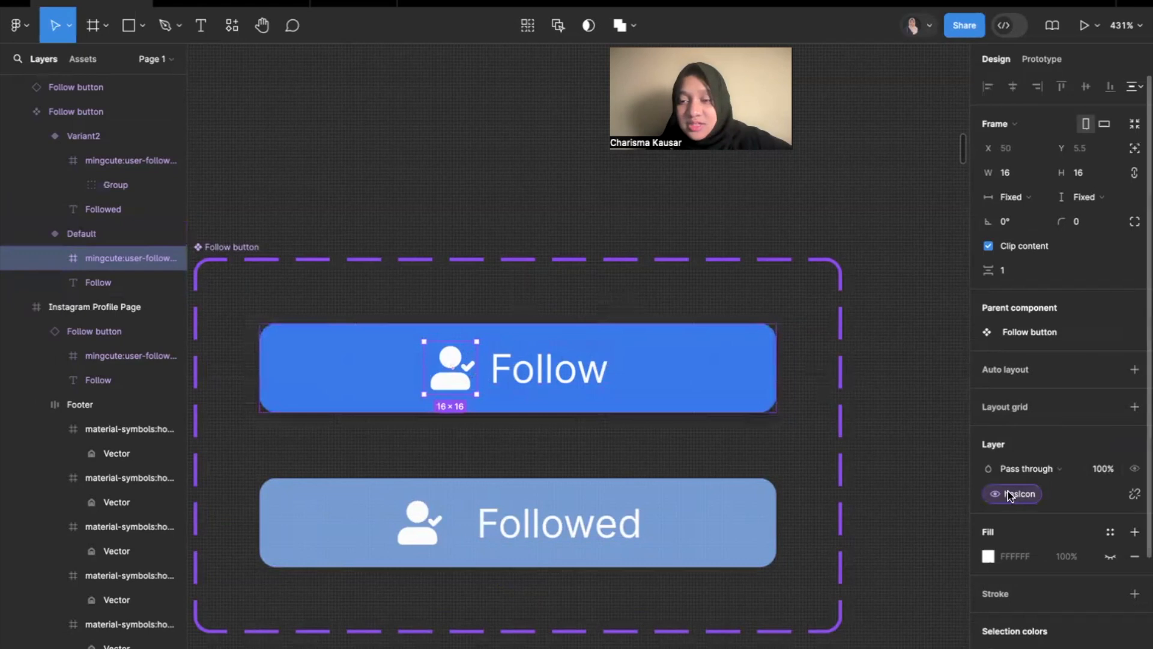
pyautogui.scroll(-10, 802, 402)
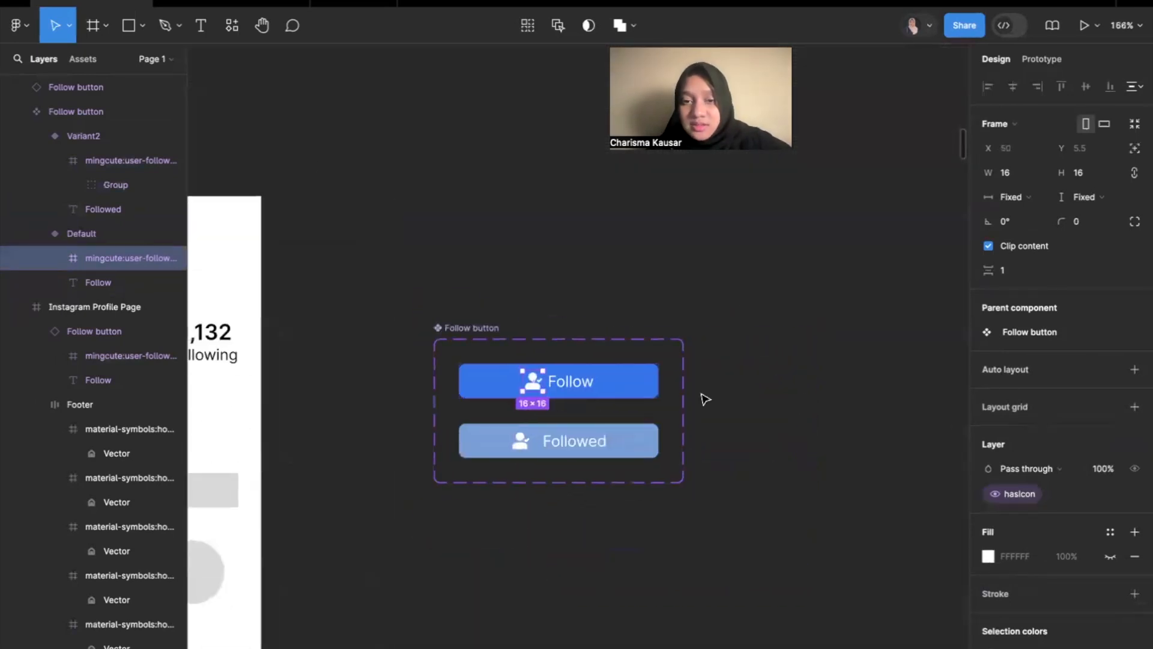
pyautogui.click(654, 378)
pyautogui.click(792, 348)
pyautogui.hotkey('ctrl', 'v')
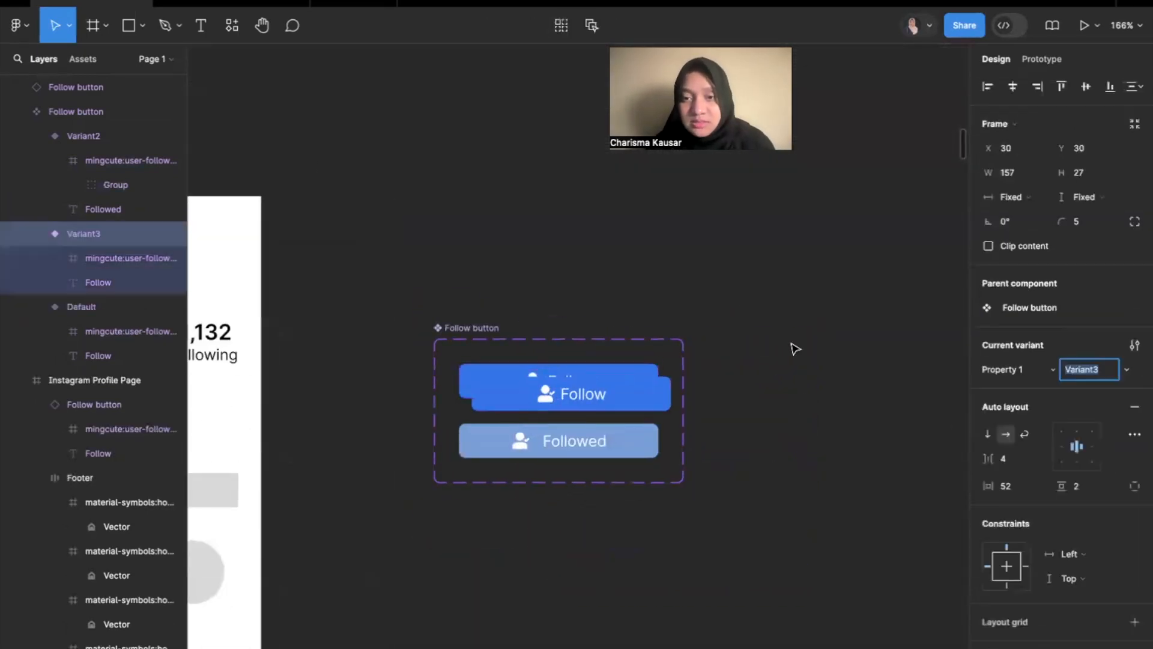
pyautogui.moveTo(613, 401); pyautogui.dragTo(756, 252)
pyautogui.press('Delete')
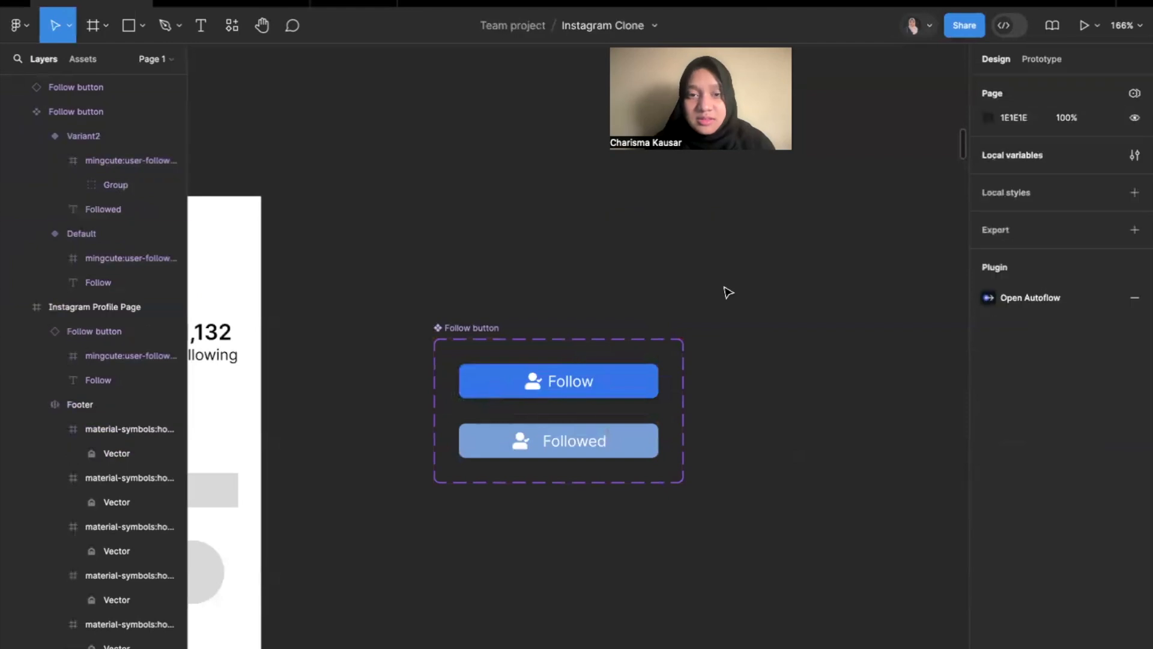
# Copy the Default Follow variant and paste an instance of it on the empty canvas outside the component set.
pyautogui.click(607, 380)
pyautogui.click(631, 220)
pyautogui.scroll(-5, 652, 220)
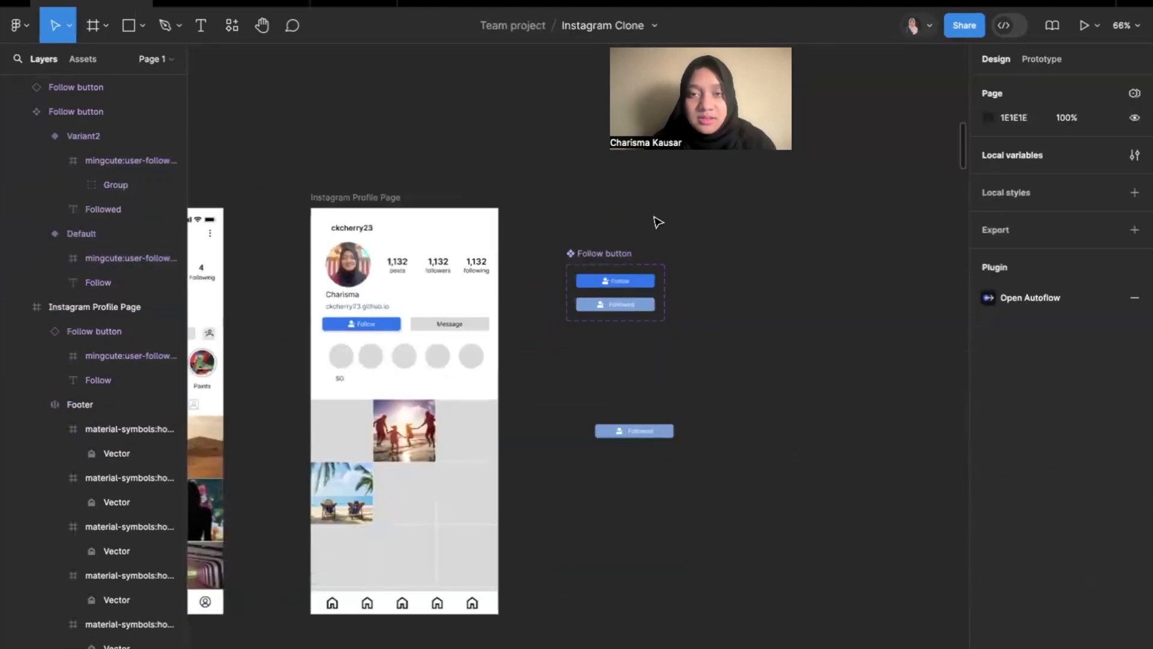
pyautogui.scroll(2, 660, 252)
pyautogui.hscroll(2, 660, 252)
pyautogui.rightClick(662, 258)
pyautogui.click(684, 267)
pyautogui.scroll(5, 751, 265)
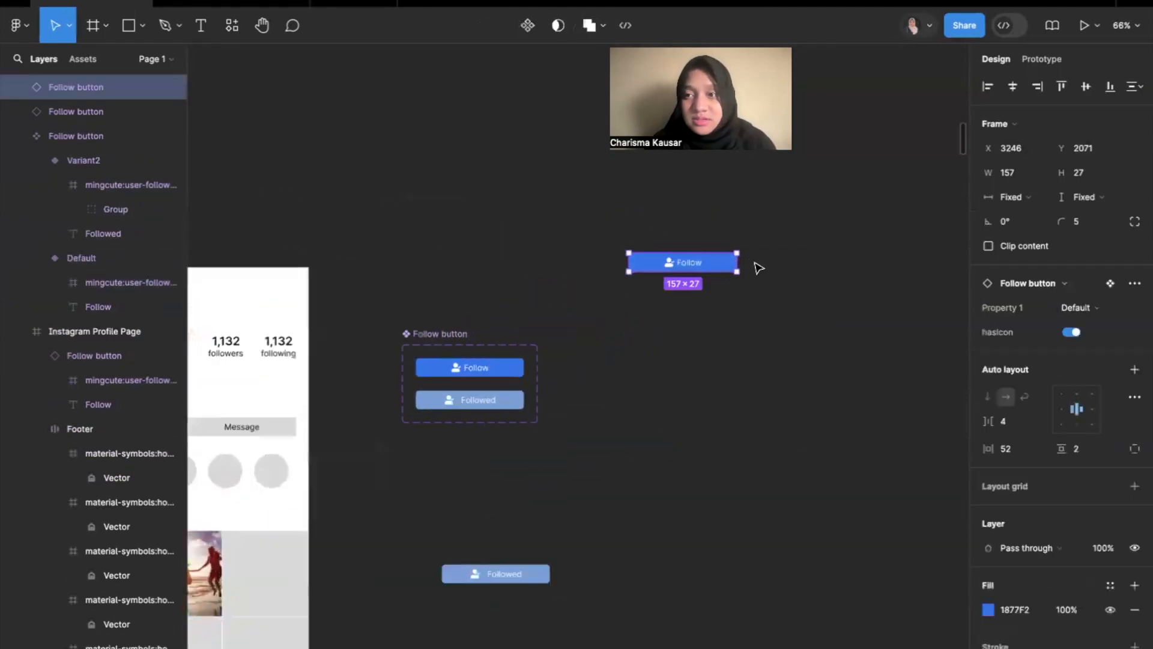
# Toggle the hasIcon property of the pasted Follow button instance off and on to test it.
pyautogui.click(1069, 333)
pyautogui.click(1070, 334)
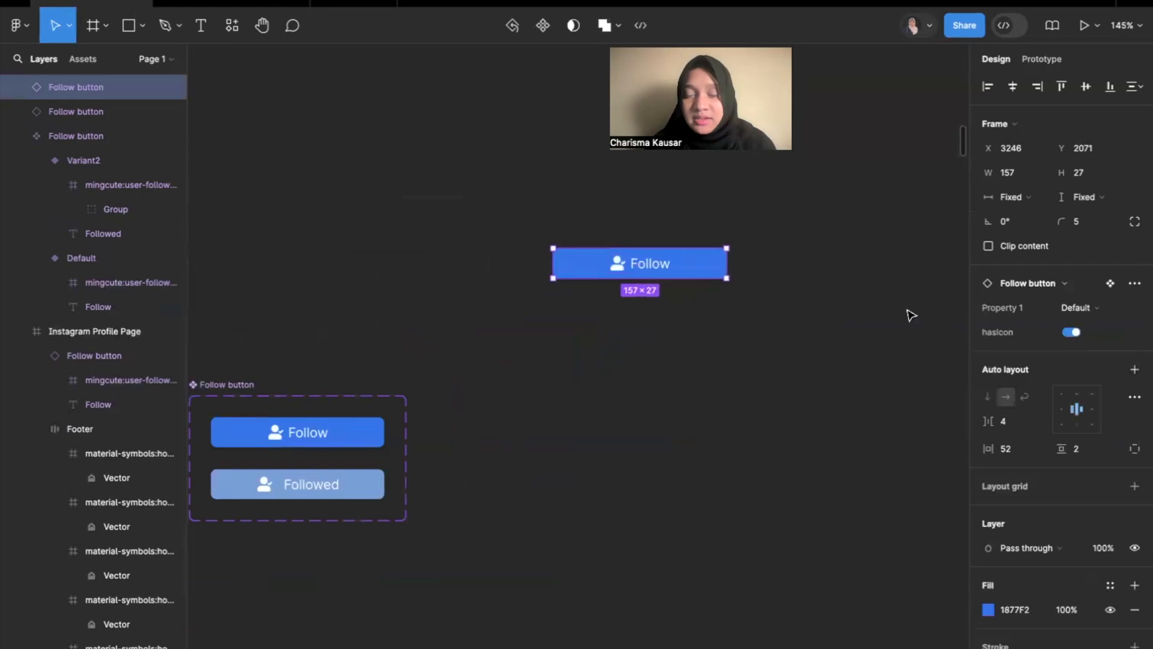
pyautogui.click(905, 312)
# Examine the other page designs and the example Follow Button components in the Designing Instagram section.
pyautogui.scroll(-4, 905, 314)
pyautogui.hscroll(2, 904, 315)
pyautogui.scroll(1, 904, 315)
pyautogui.scroll(-5, 265, 87)
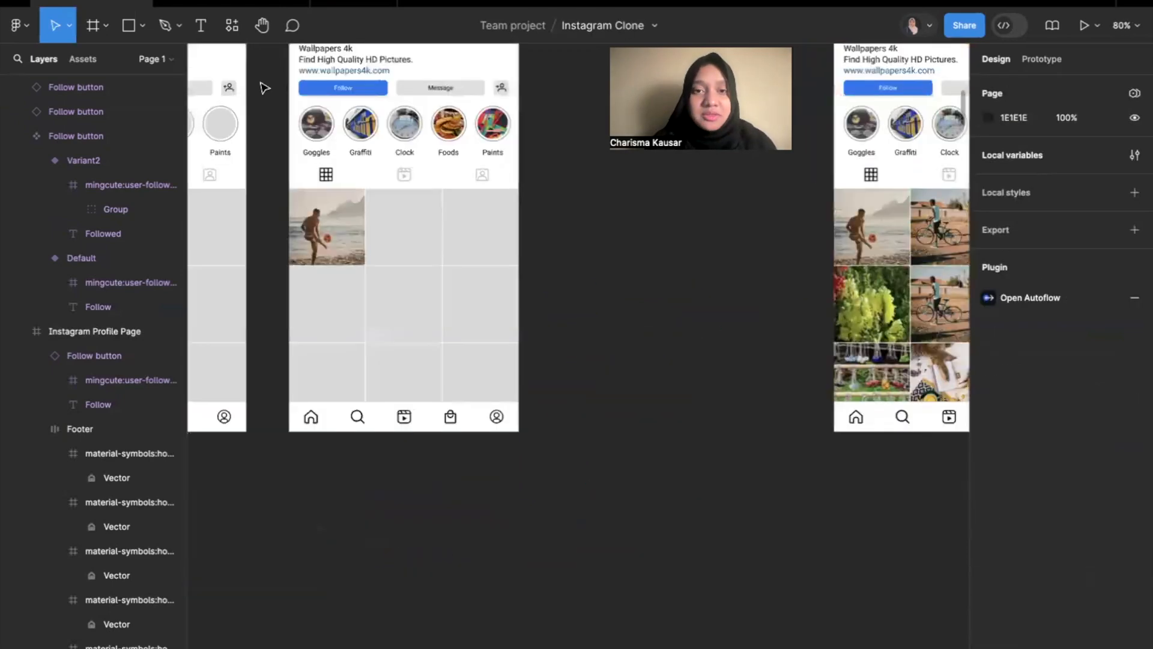
pyautogui.hscroll(-3, 260, 88)
pyautogui.scroll(10, 651, 394)
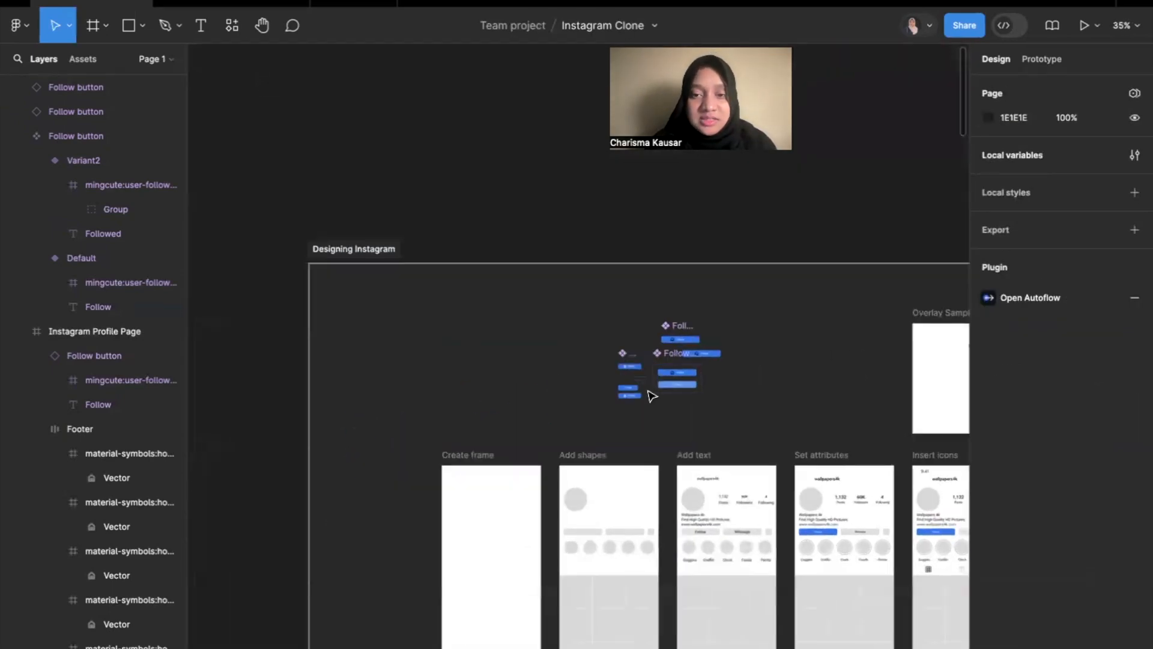
pyautogui.scroll(-6, 652, 395)
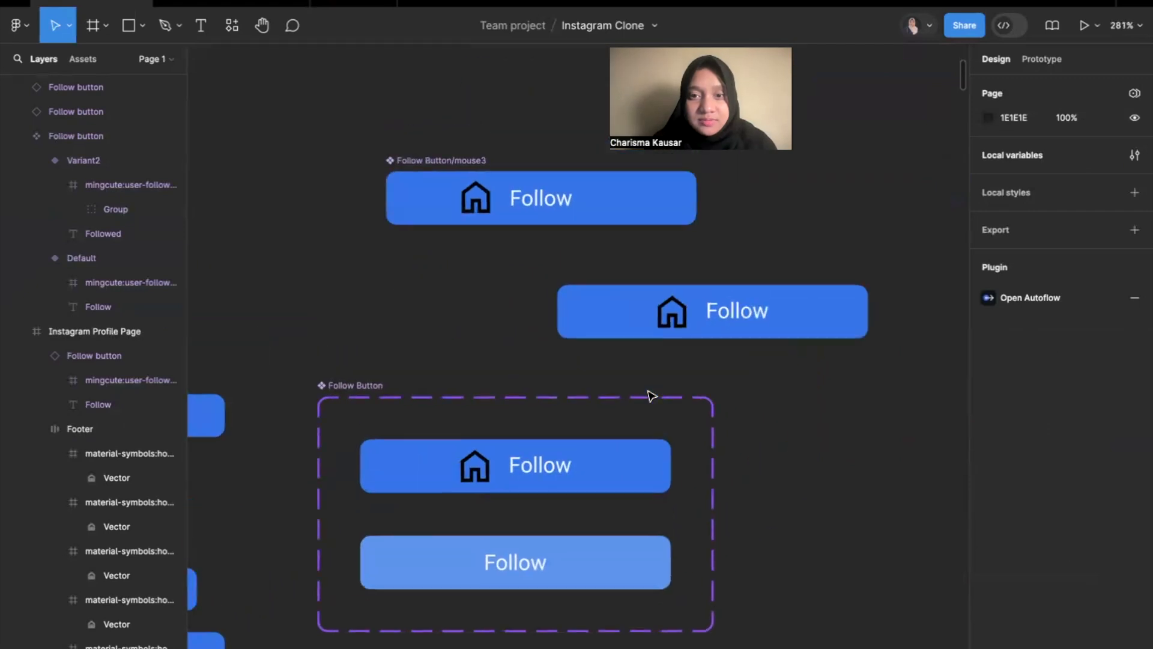
pyautogui.scroll(-12, 650, 397)
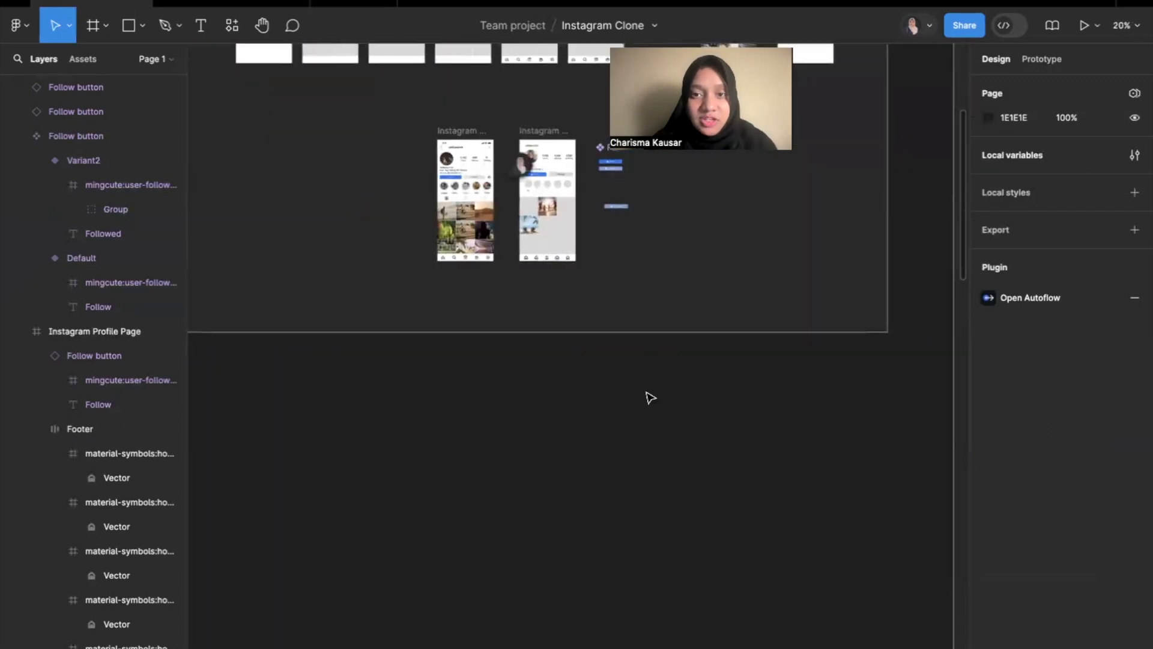
pyautogui.scroll(3, 649, 397)
pyautogui.scroll(7, 585, 353)
pyautogui.click(137, 27)
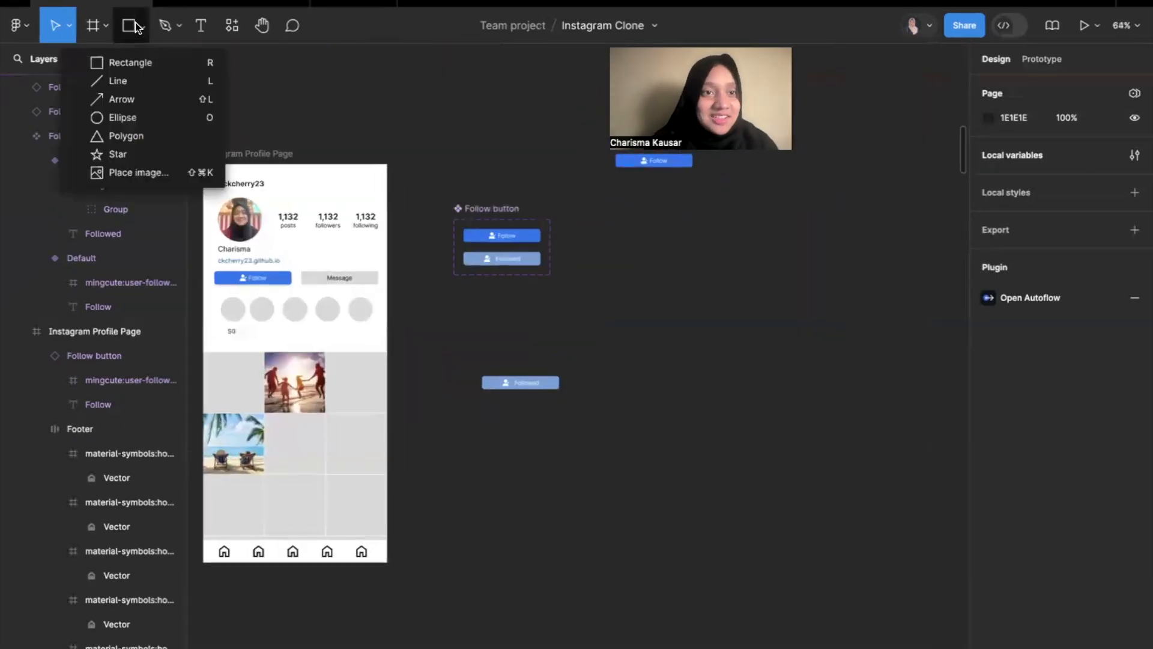
pyautogui.click(138, 63)
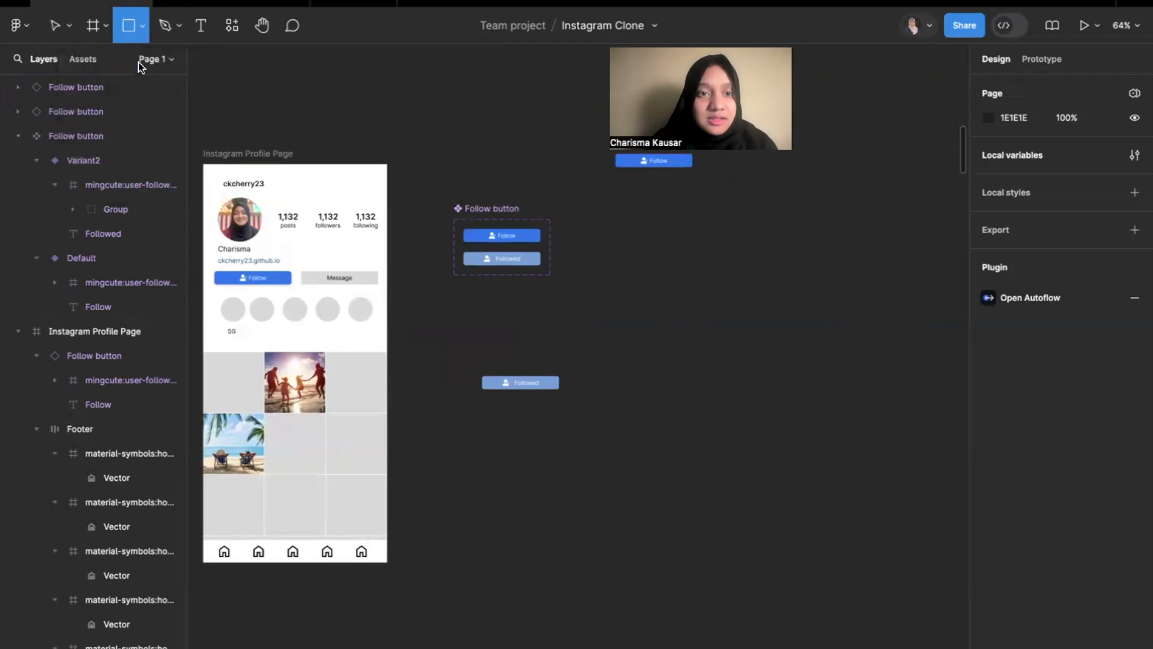
pyautogui.scroll(5, 705, 234)
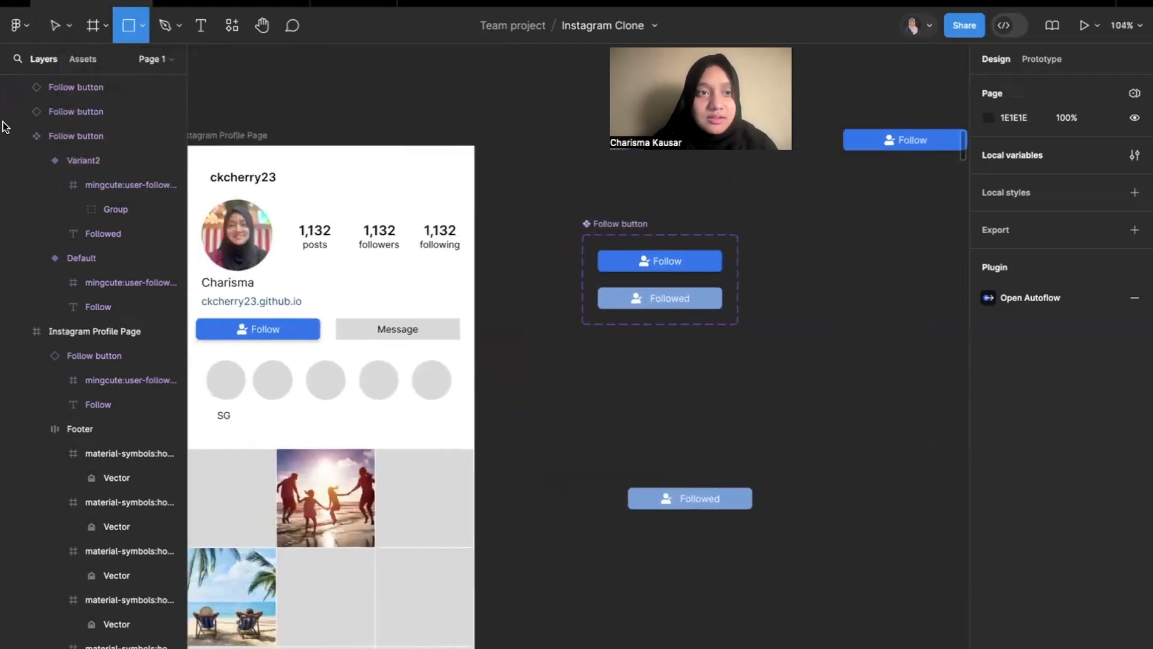
pyautogui.click(54, 25)
# Move the Message button out of the Instagram Profile Page onto the empty canvas and turn it into a component.
pyautogui.rightClick(408, 329)
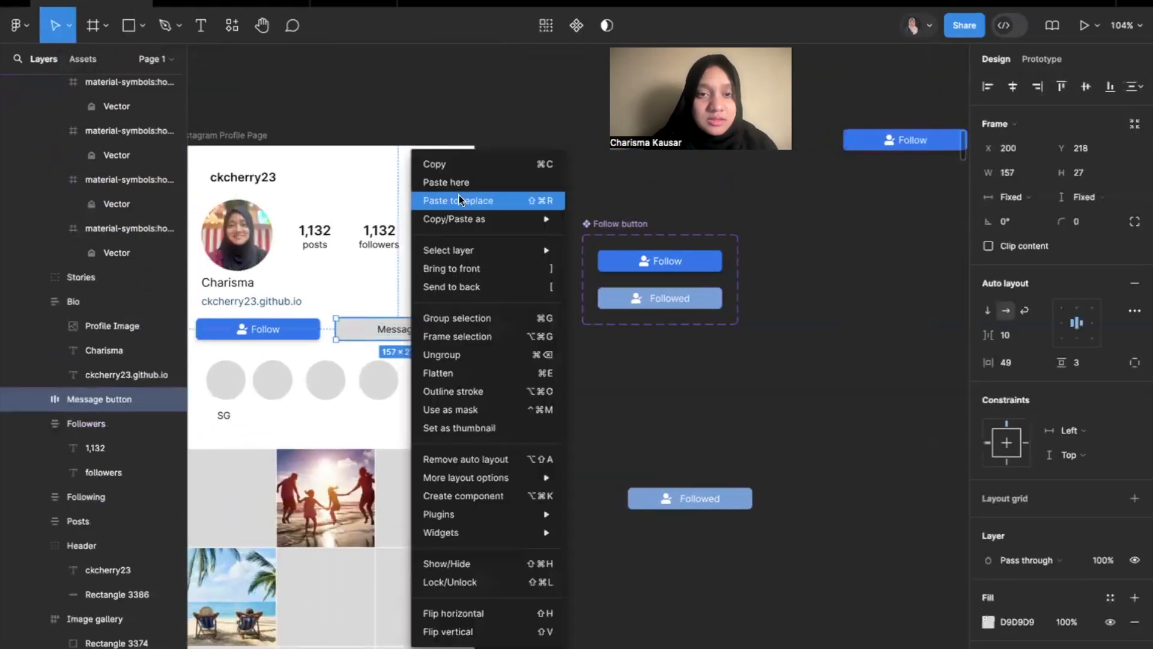
pyautogui.click(379, 336)
pyautogui.moveTo(357, 334); pyautogui.dragTo(836, 337)
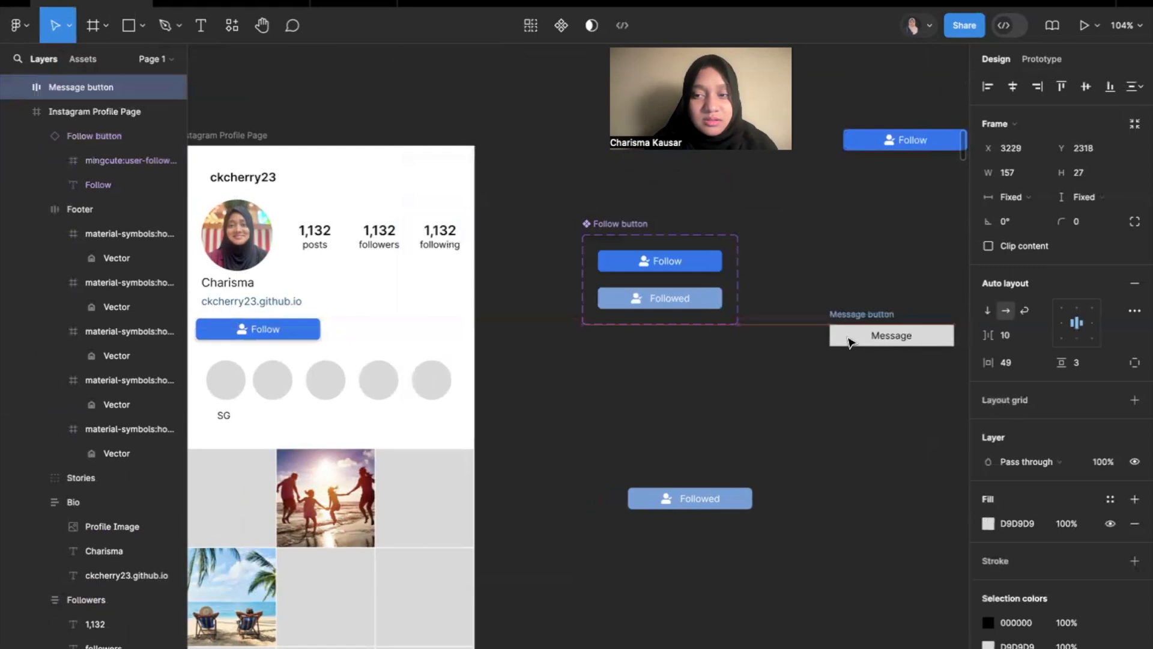
pyautogui.rightClick(837, 336)
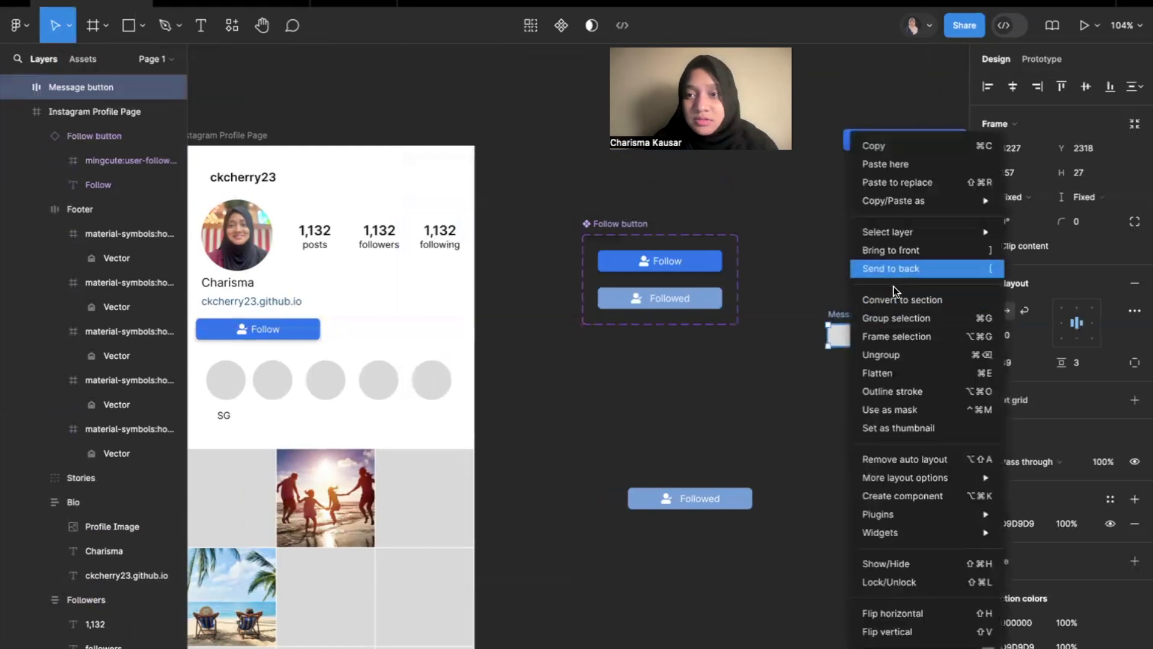
pyautogui.click(906, 493)
# Copy the user-follow icon from the Follow button instance into the Message button component, before the Message text.
pyautogui.scroll(3, 848, 381)
pyautogui.hscroll(5, 847, 369)
pyautogui.scroll(4, 751, 312)
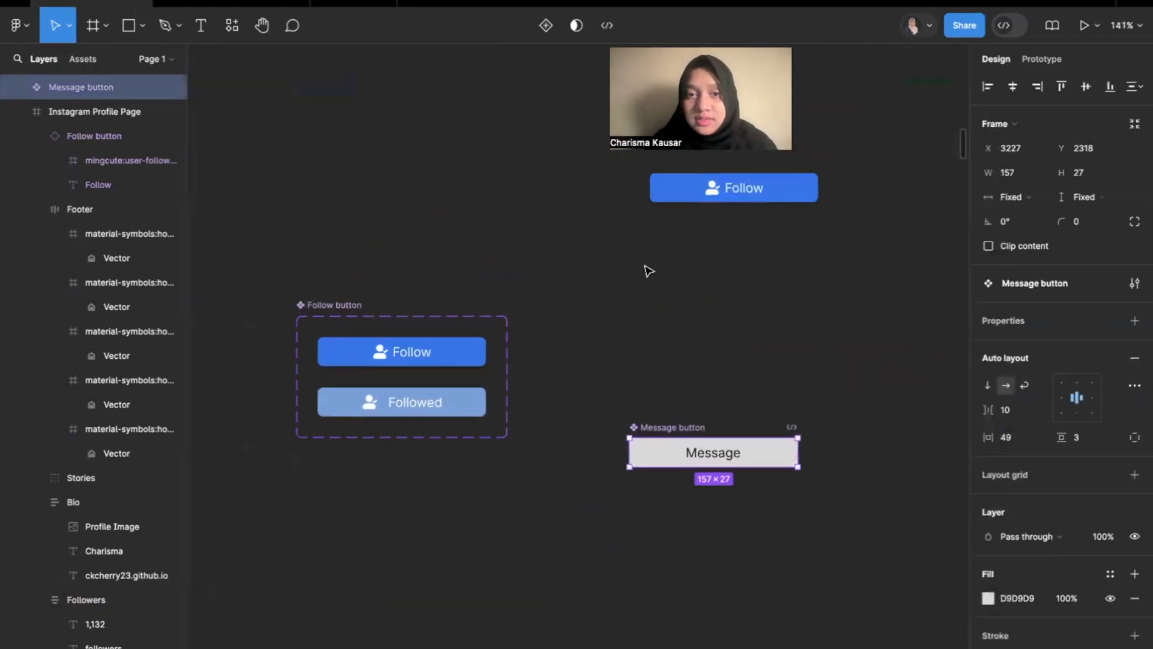
pyautogui.doubleClick(706, 203)
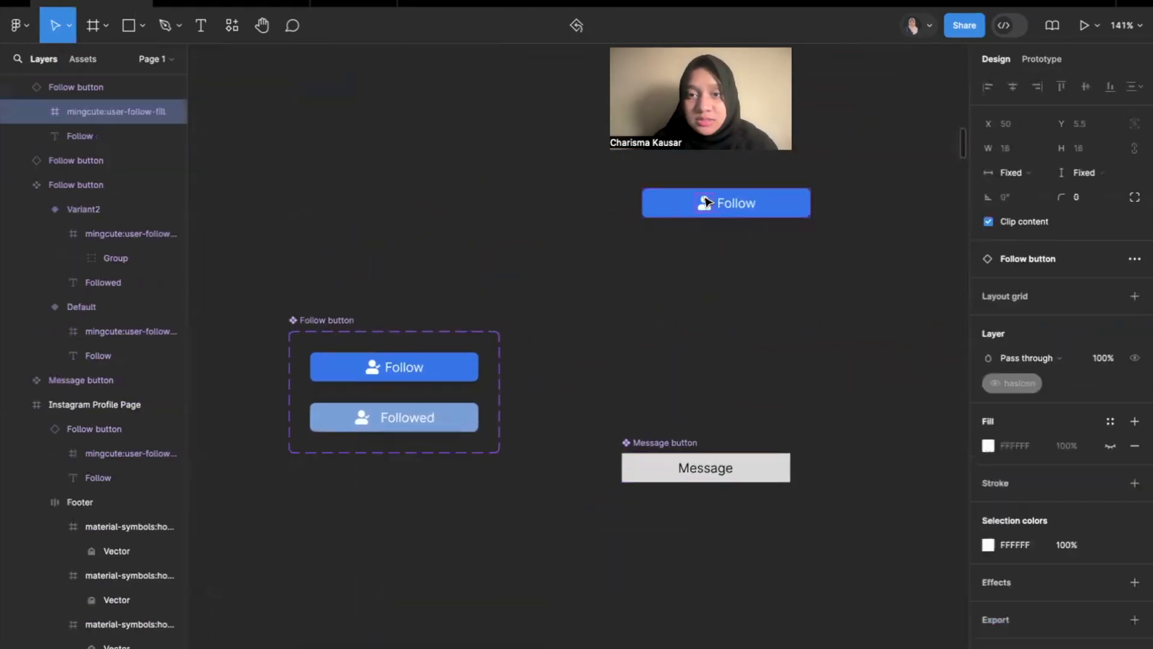
pyautogui.click(667, 471)
pyautogui.hotkey('ctrl', 'v')
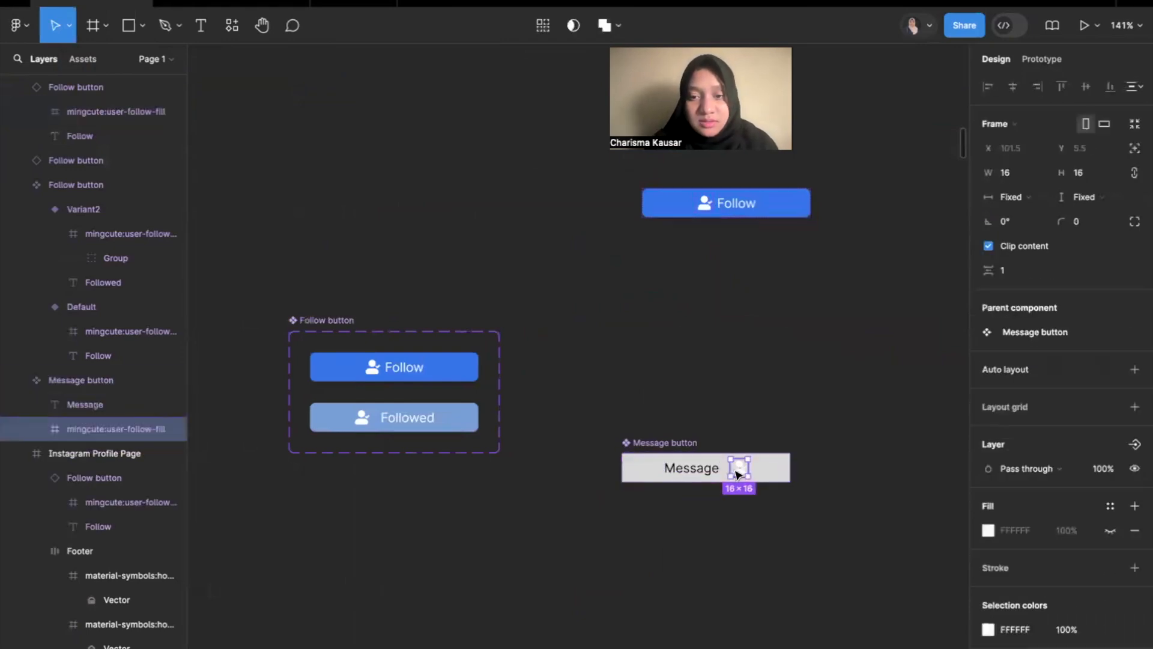
pyautogui.moveTo(738, 474); pyautogui.dragTo(670, 470)
# Change the colour of the Message button's user-follow icon to black (000000).
pyautogui.scroll(5, 666, 472)
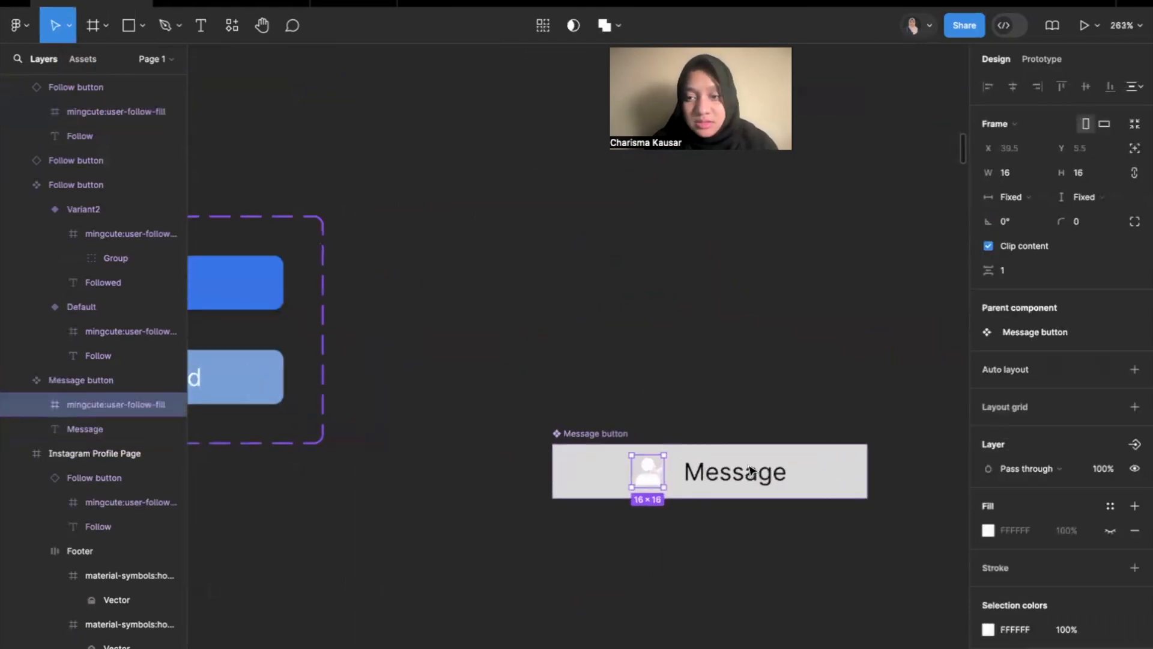
pyautogui.click(988, 629)
pyautogui.moveTo(832, 375); pyautogui.dragTo(781, 510)
pyautogui.click(733, 335)
# Set the corner radius of the Message button component to 5.
pyautogui.scroll(-4, 747, 335)
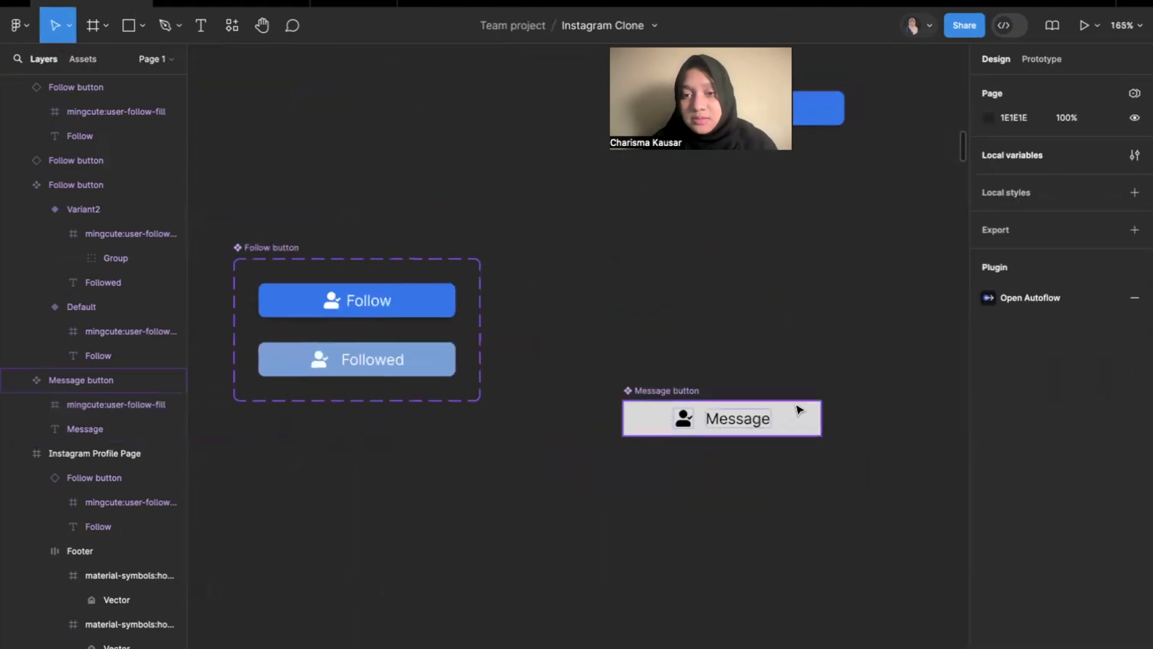
pyautogui.click(803, 418)
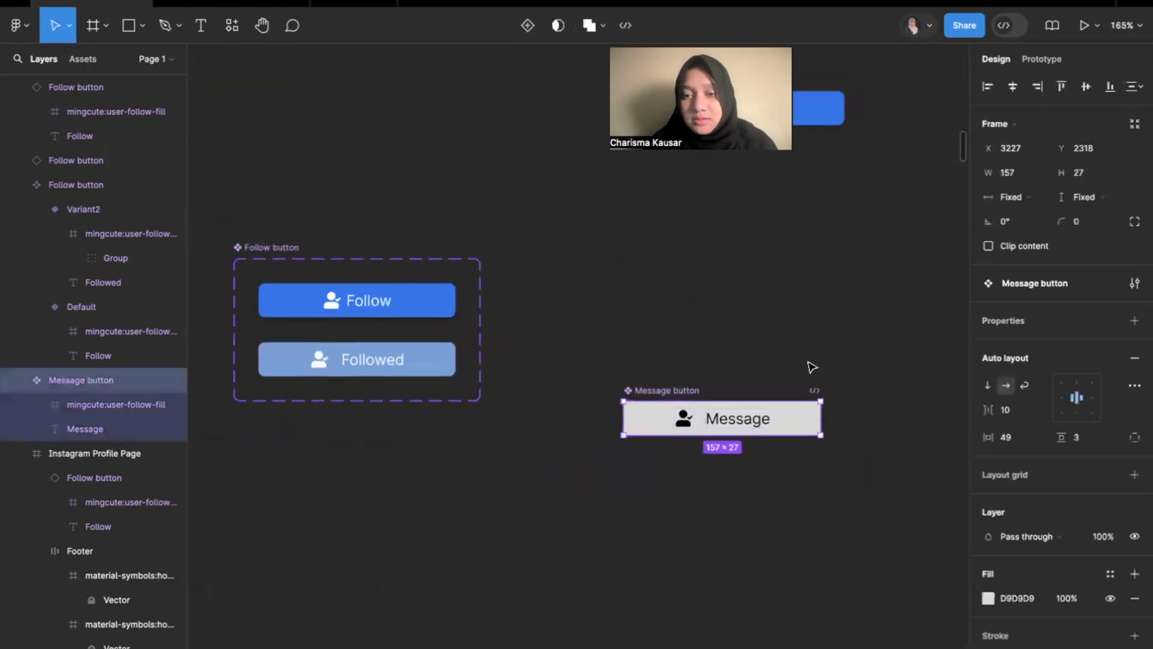
pyautogui.click(1075, 221)
pyautogui.write('5')
pyautogui.click(875, 283)
# Create a boolean component property named hasIcon with the value True for the Message button's user-follow icon.
pyautogui.scroll(5, 766, 378)
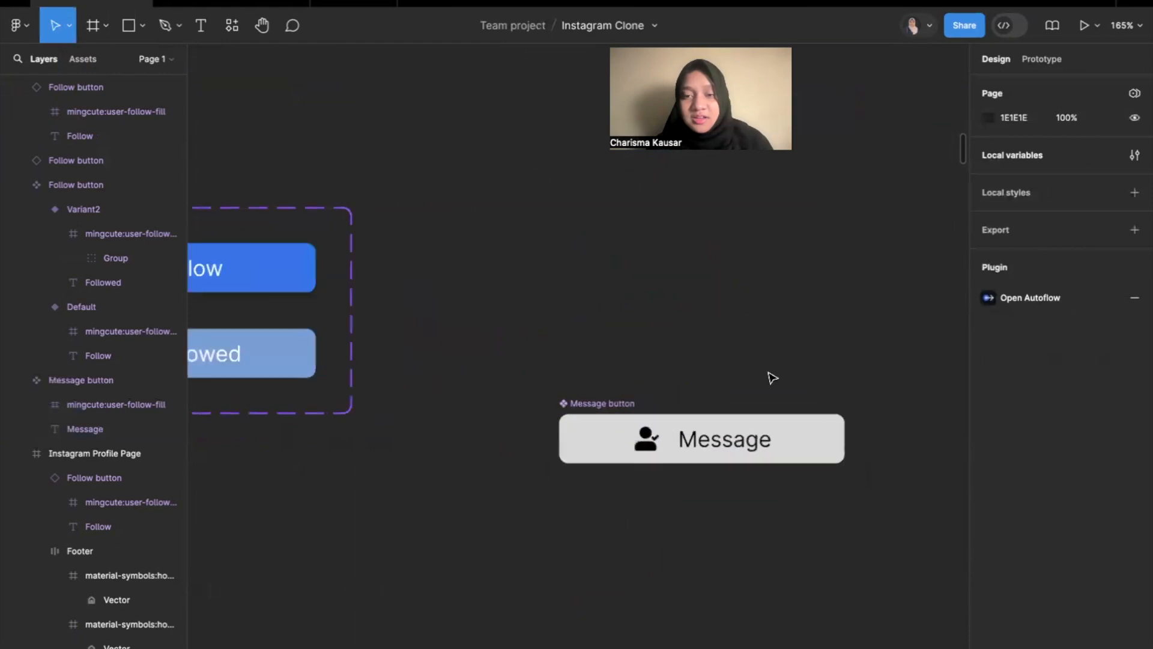
pyautogui.doubleClick(630, 451)
pyautogui.scroll(-3, 1015, 474)
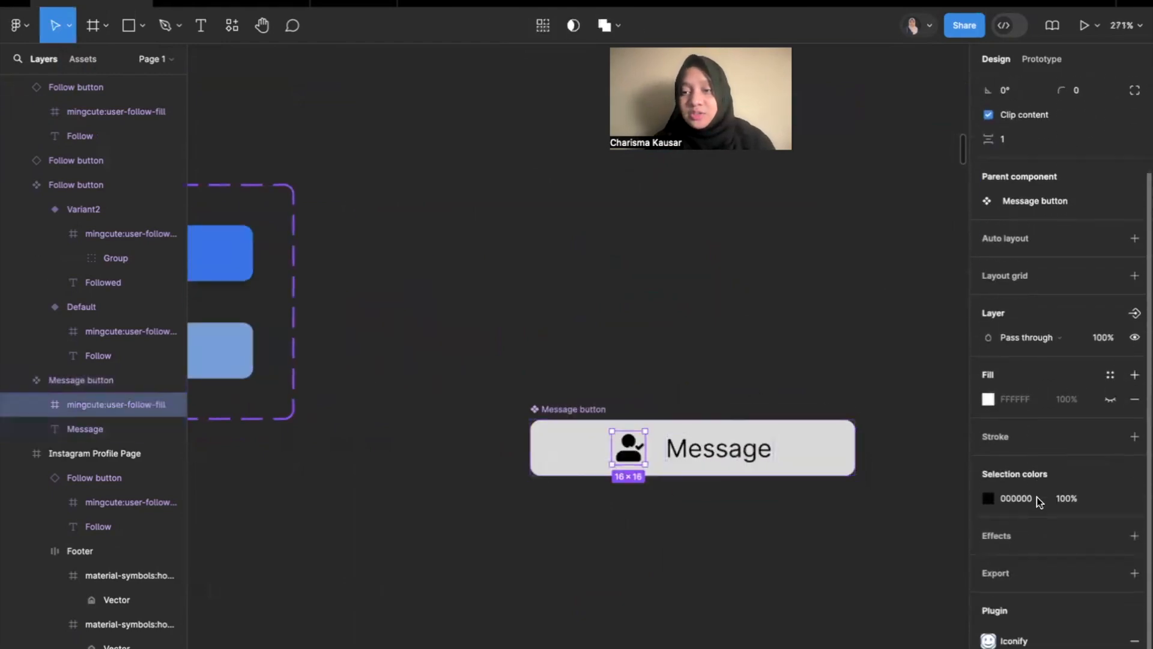
pyautogui.click(1135, 305)
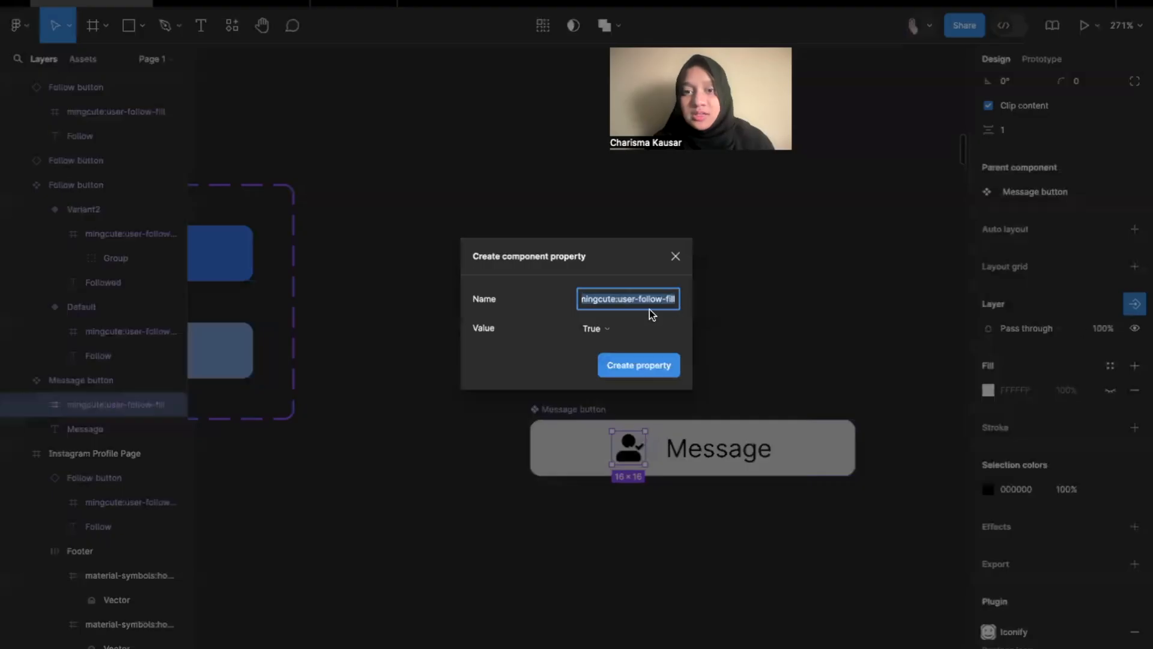
pyautogui.press('Return')
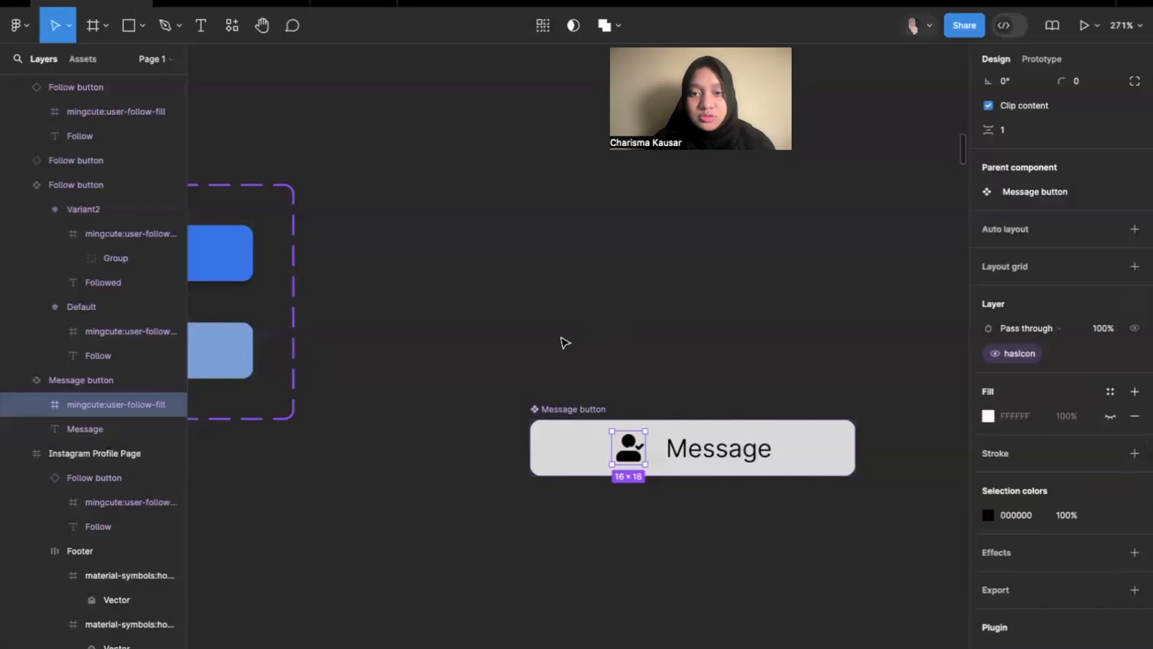
# Copy the Message button component and paste an instance of it directly below the master component.
pyautogui.click(749, 337)
pyautogui.click(856, 449)
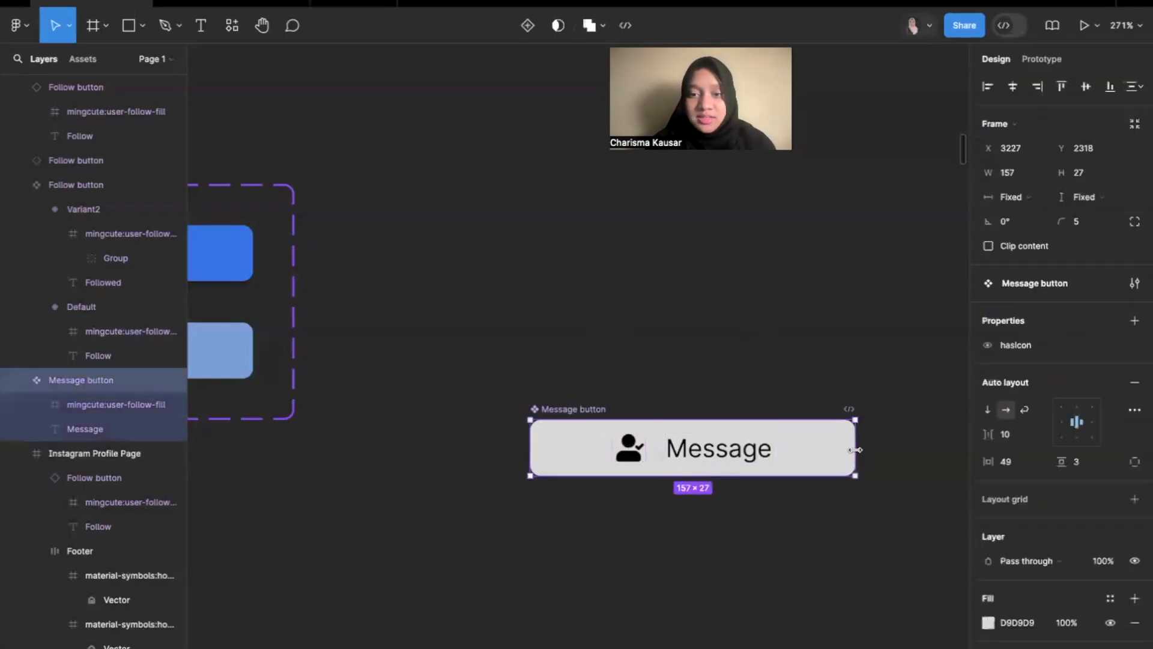
pyautogui.hotkey('ctrl', 'c')
pyautogui.click(814, 558)
pyautogui.scroll(-3, 812, 558)
pyautogui.rightClick(739, 487)
pyautogui.click(758, 492)
pyautogui.moveTo(872, 524); pyautogui.dragTo(617, 524)
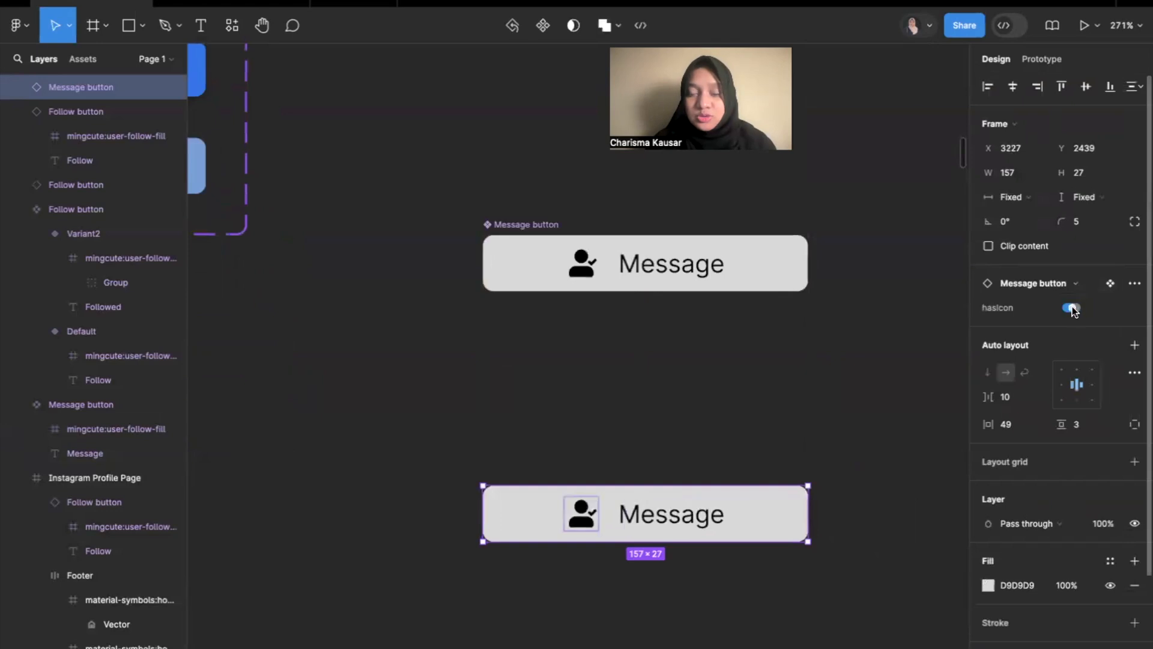
pyautogui.click(921, 373)
pyautogui.scroll(-5, 925, 372)
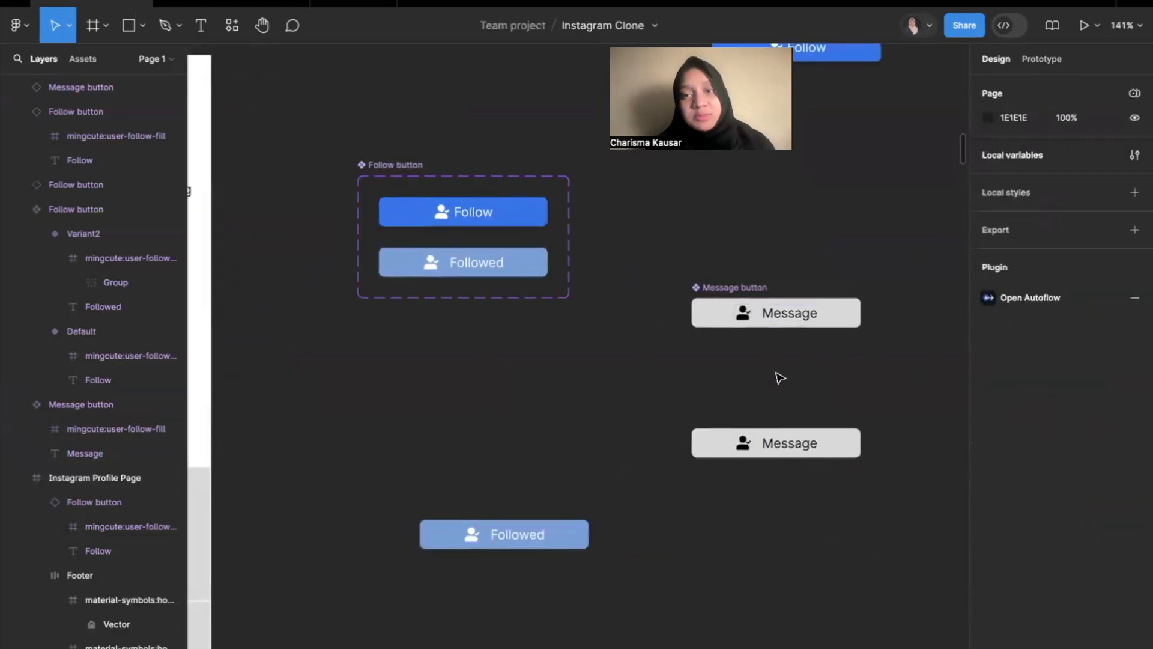
pyautogui.scroll(4, 777, 375)
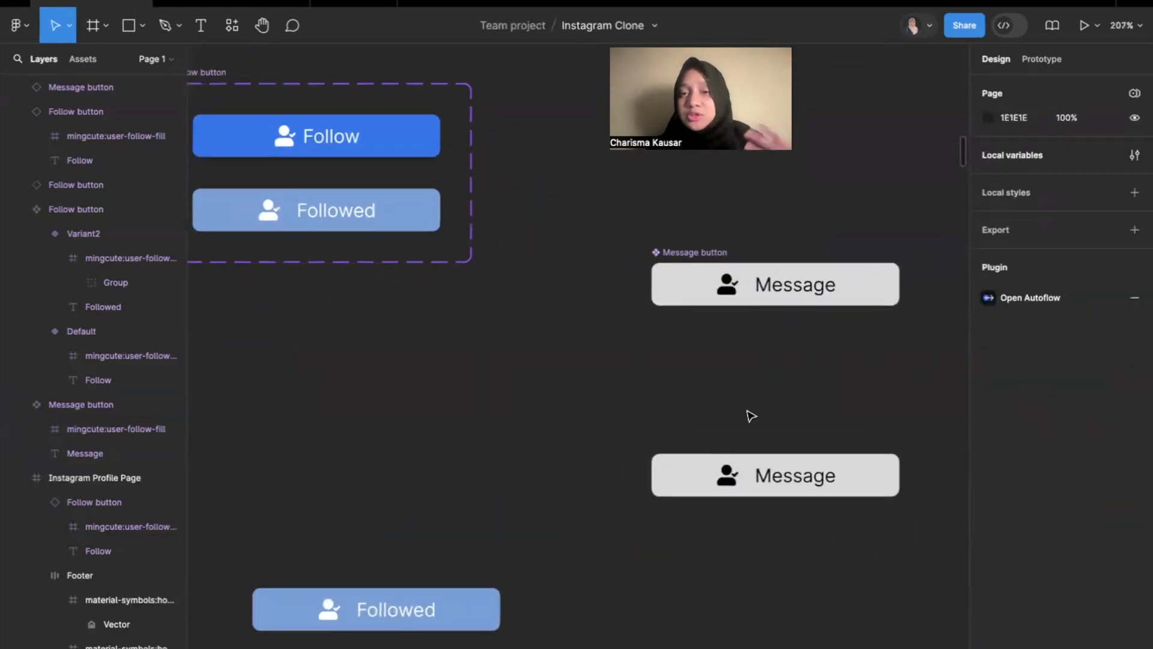
pyautogui.scroll(-2, 750, 415)
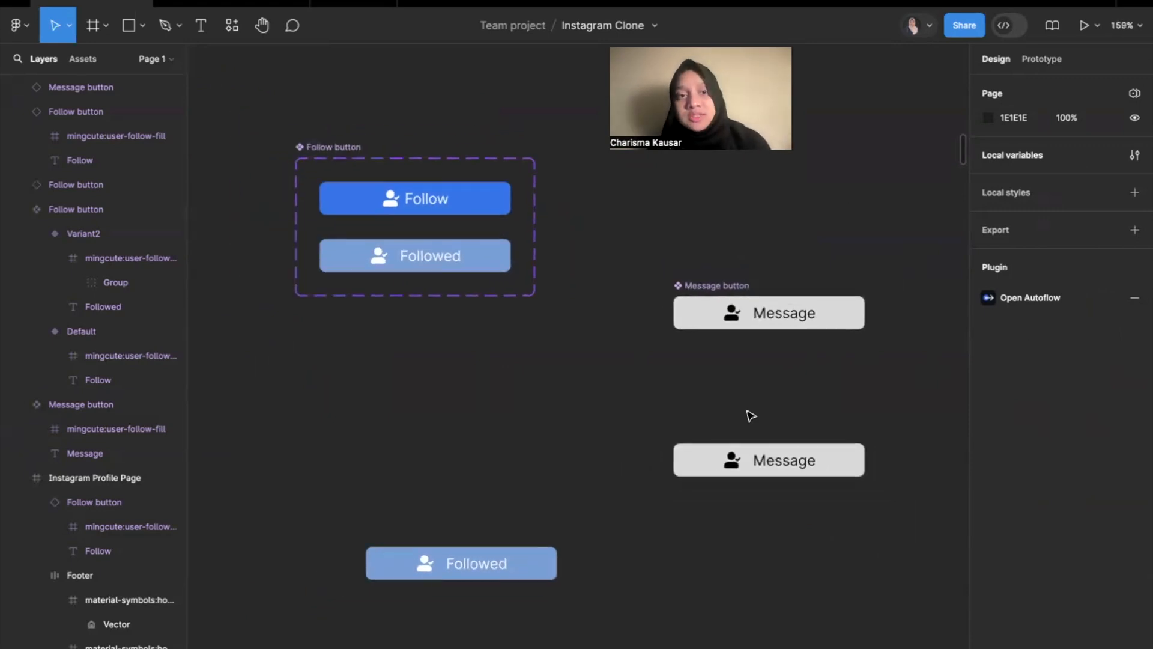
pyautogui.scroll(-4, 659, 402)
pyautogui.hotkey('ctrl', 'Left')
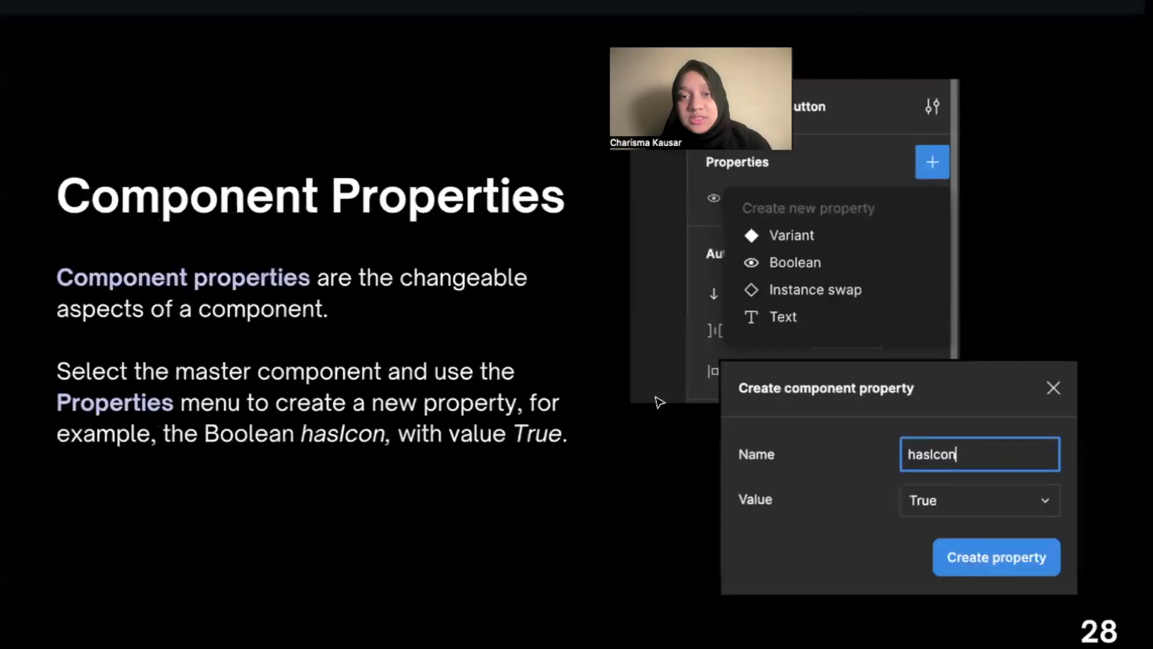
pyautogui.press('Right')
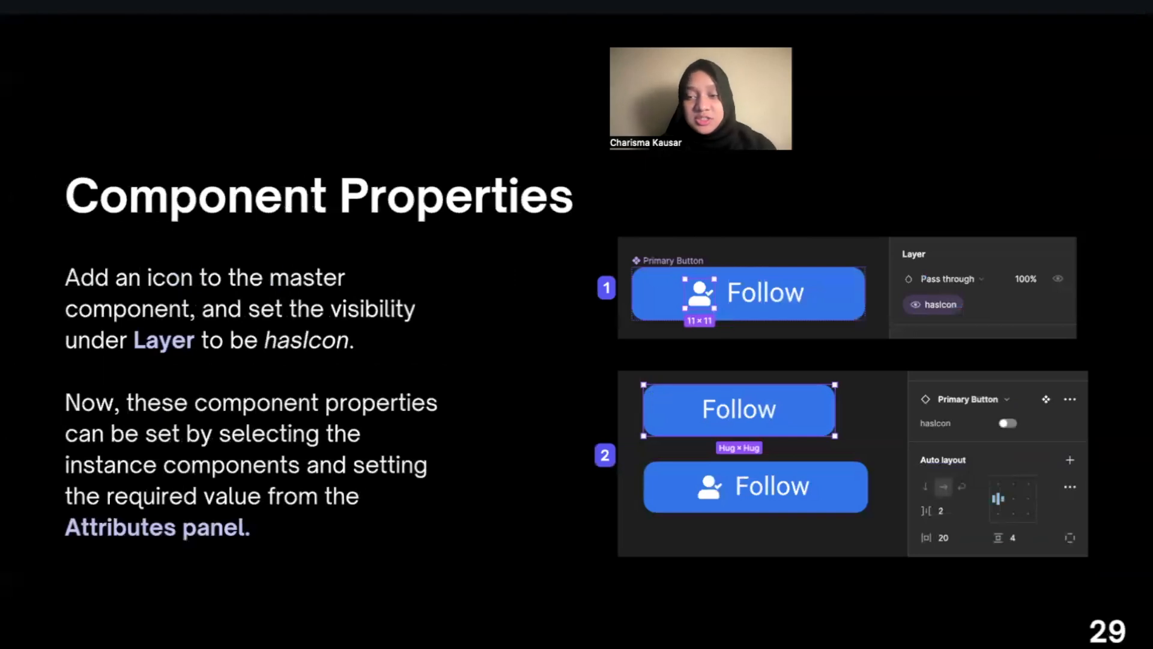
pyautogui.press('Right')
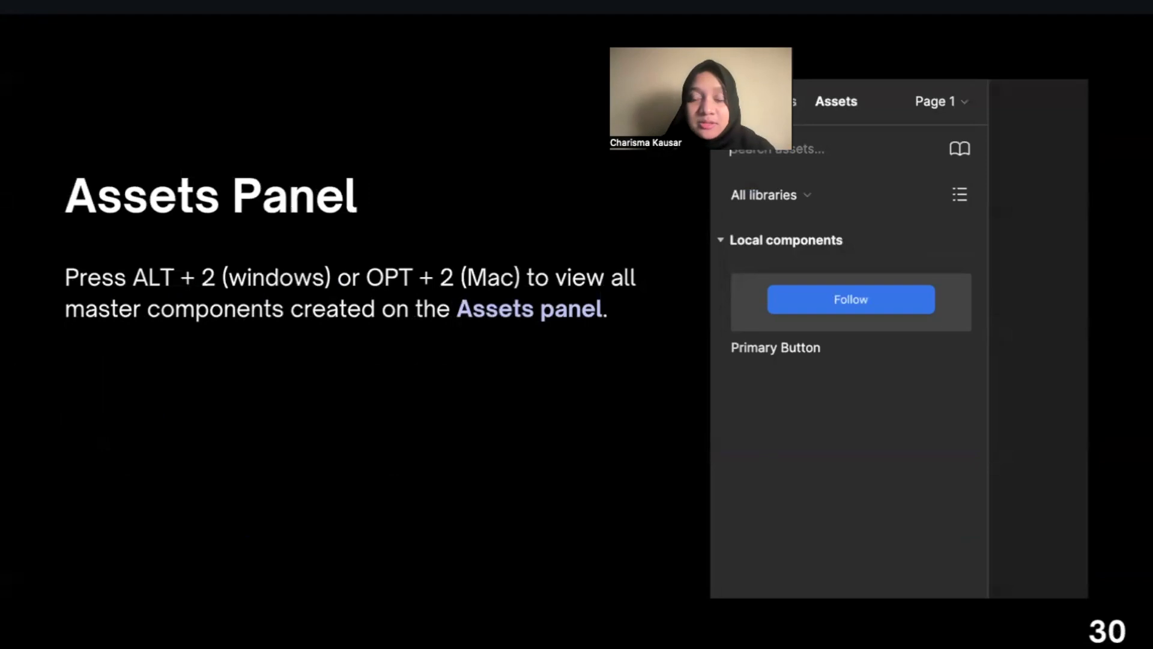
pyautogui.hotkey('ctrl', 'Right')
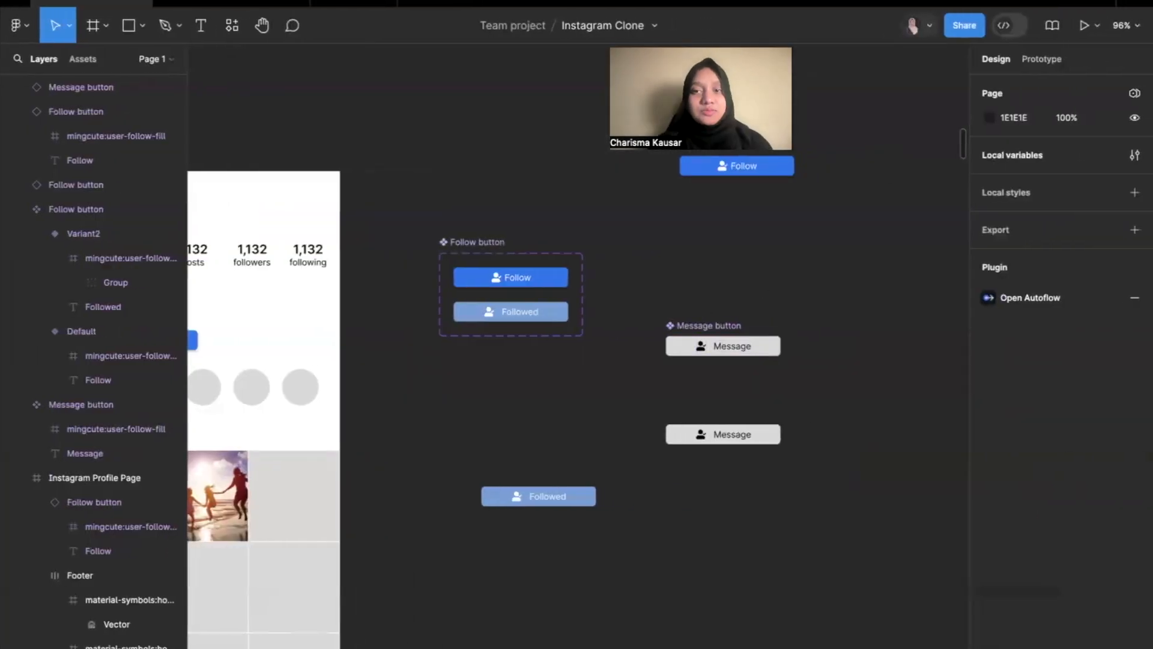
# Move the Message button instance onto the Instagram Profile Page, beside the Follow button and level with it.
pyautogui.moveTo(732, 41); pyautogui.dragTo(892, 37)
pyautogui.scroll(-5, 592, 308)
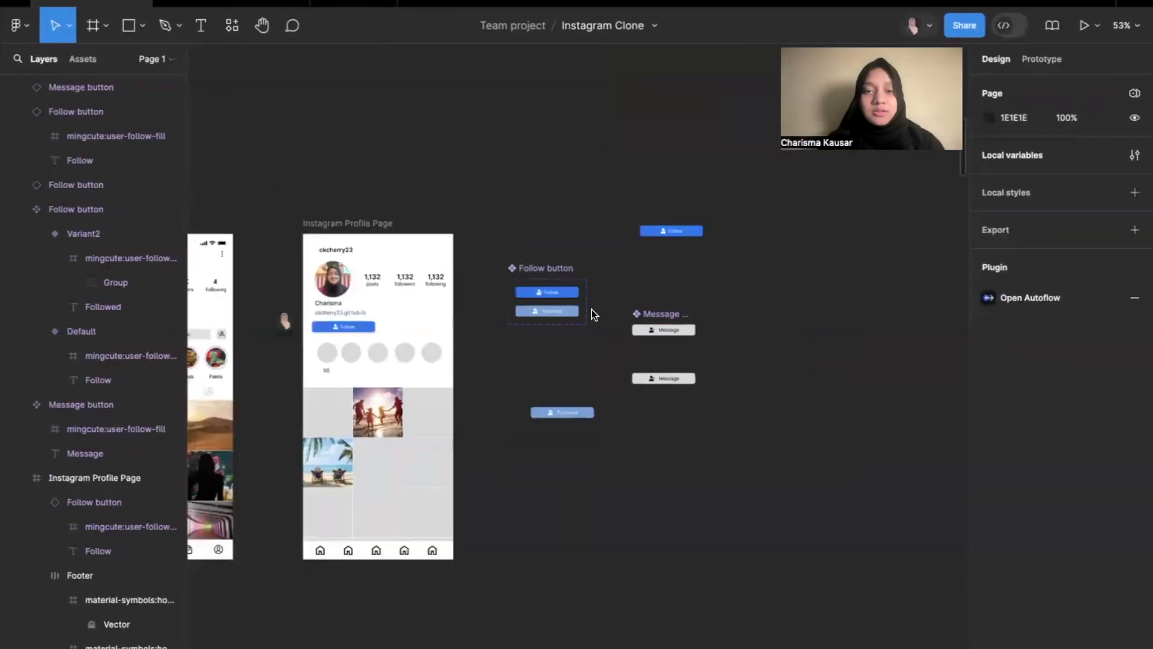
pyautogui.hscroll(-3, 592, 309)
pyautogui.scroll(-1, 592, 308)
pyautogui.click(703, 307)
pyautogui.moveTo(866, 311); pyautogui.dragTo(608, 269)
pyautogui.scroll(5, 620, 261)
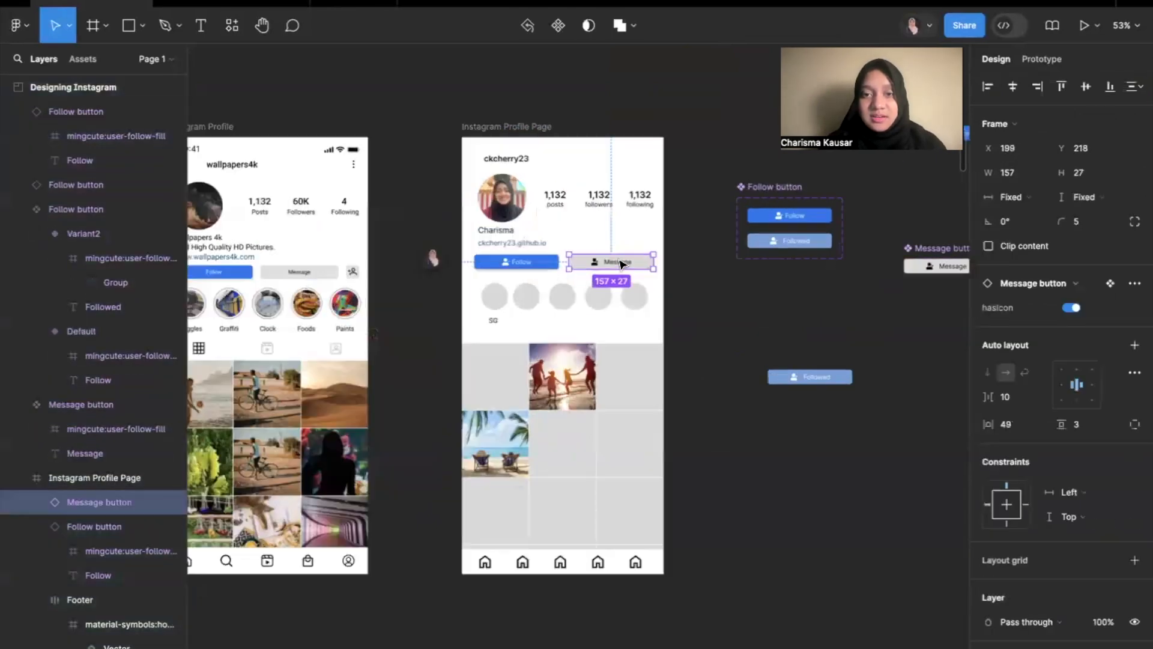
# Turn off the hasIcon property of the Message button instance on the Instagram Profile Page.
pyautogui.click(1072, 307)
pyautogui.click(466, 262)
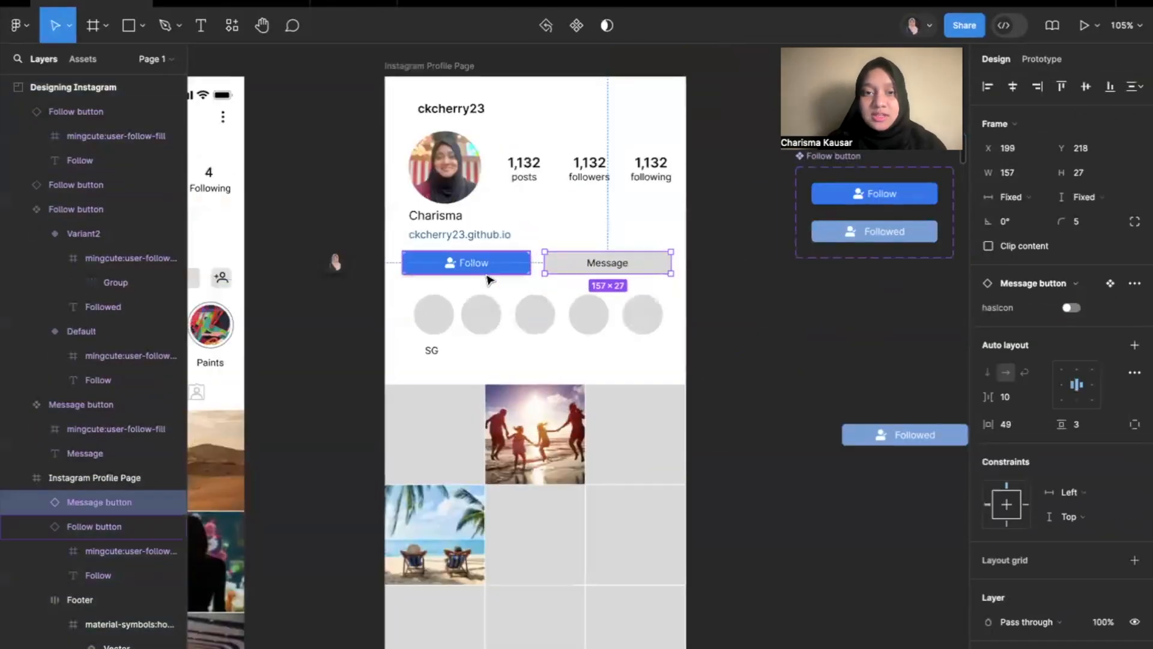
pyautogui.click(764, 296)
pyautogui.scroll(-5, 764, 296)
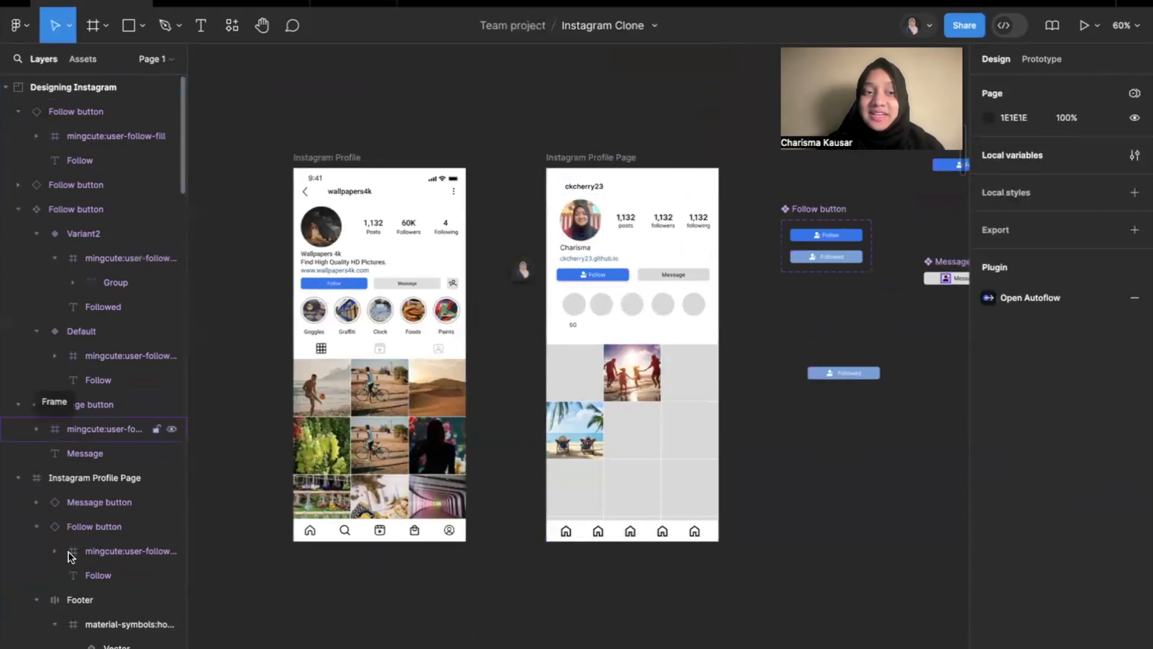
# Examine the file's local component assets and compare them with the Follow button and Message button master components on the canvas.
pyautogui.click(78, 59)
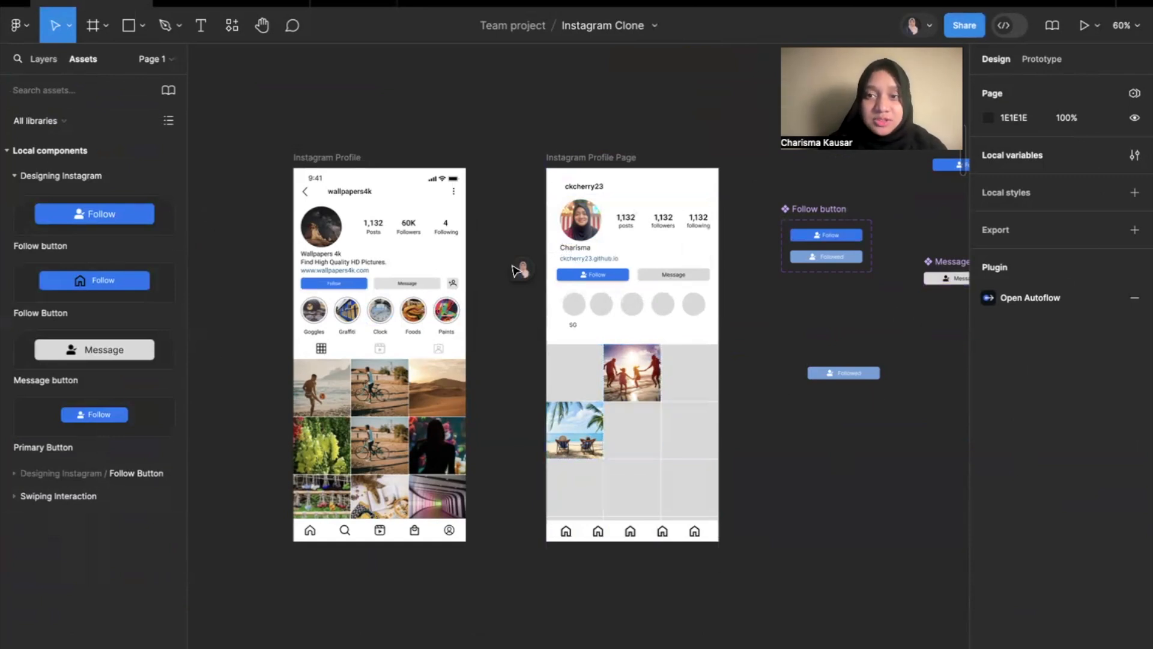
pyautogui.hscroll(3, 516, 270)
pyautogui.scroll(3, 724, 250)
pyautogui.click(652, 270)
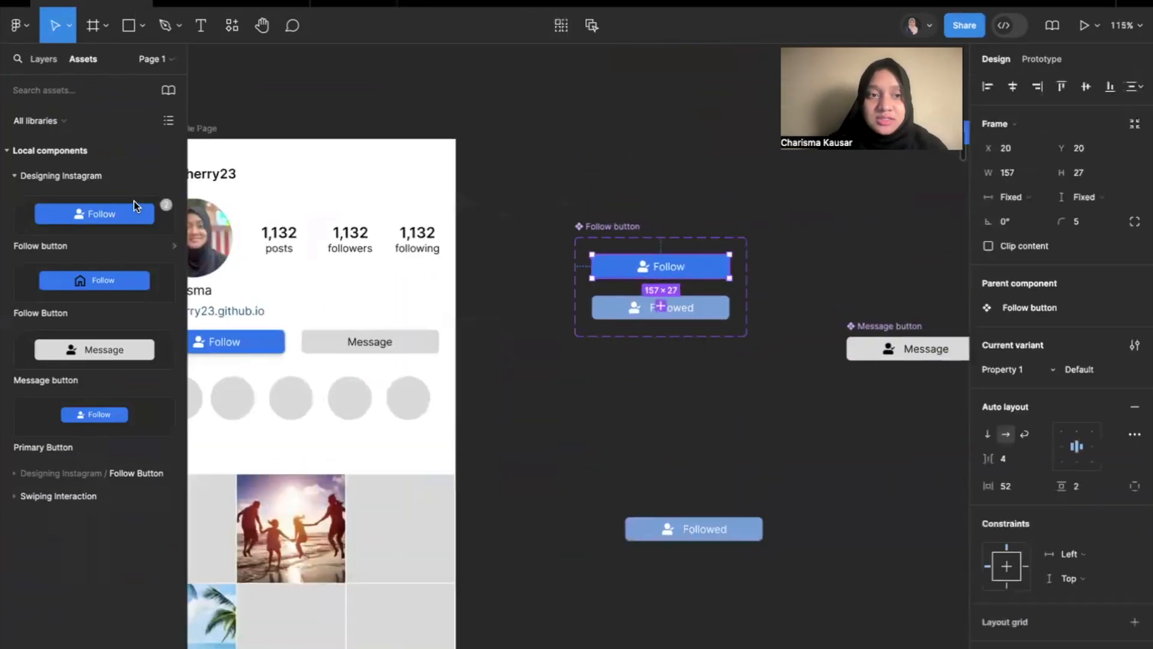
pyautogui.click(890, 353)
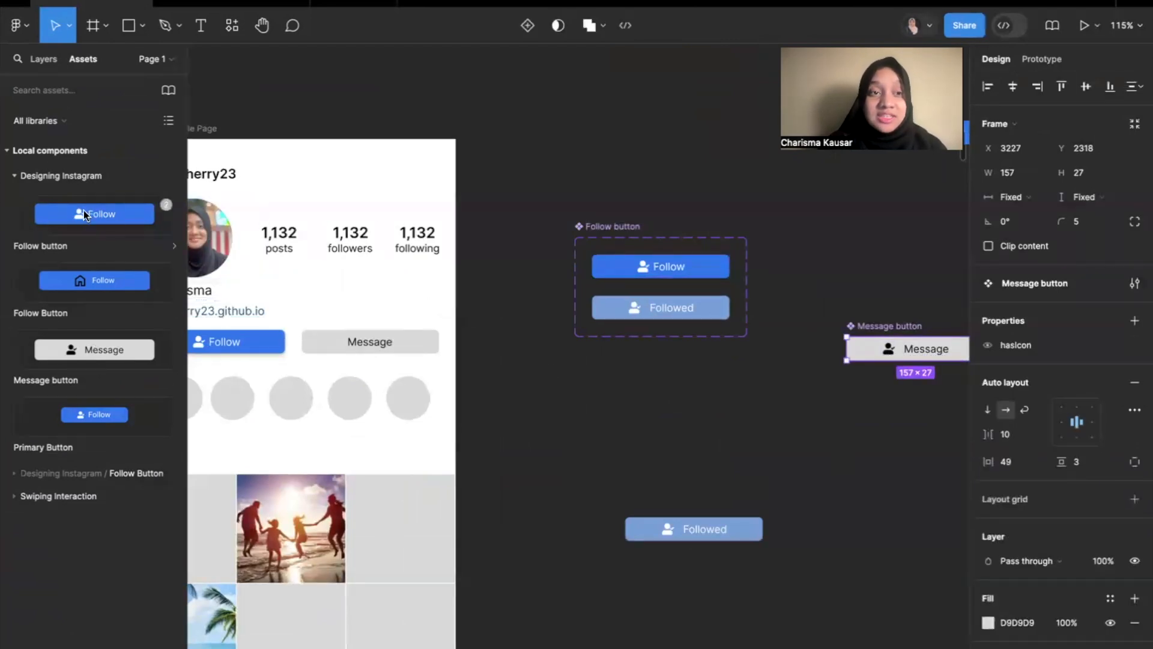
pyautogui.click(681, 269)
pyautogui.scroll(-4, 440, 309)
pyautogui.hscroll(-6, 440, 308)
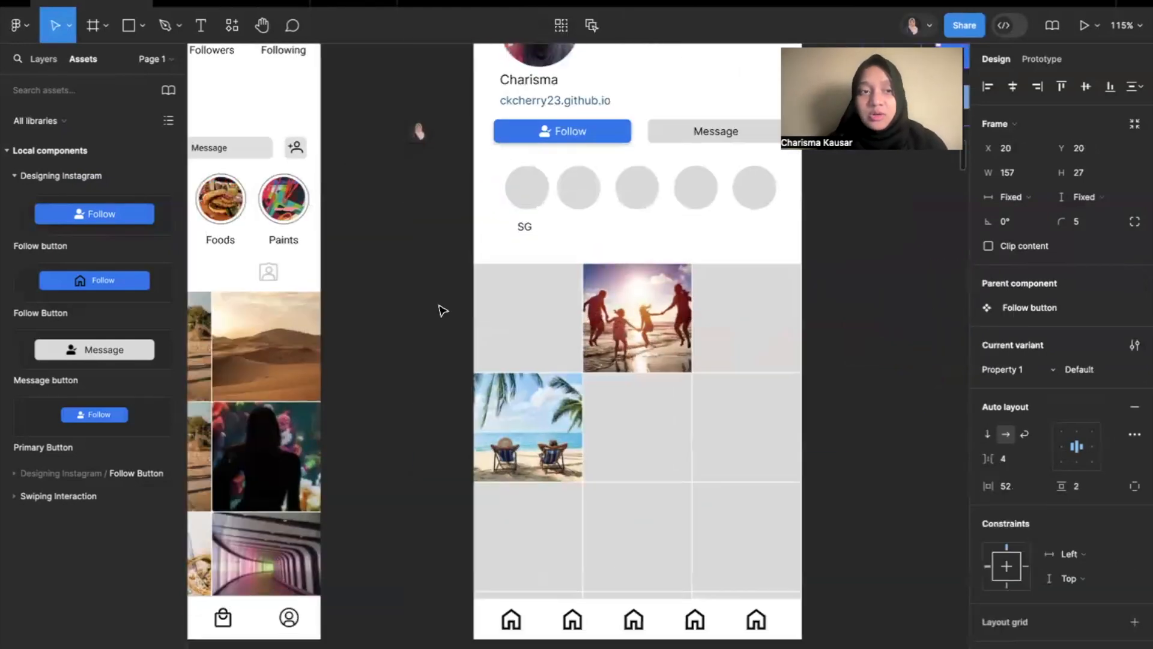
# Try inserting Message button and Follow button instances from the local component assets below the profile's story circles, and delete them.
pyautogui.moveTo(81, 350); pyautogui.dragTo(711, 240)
pyautogui.press('Delete')
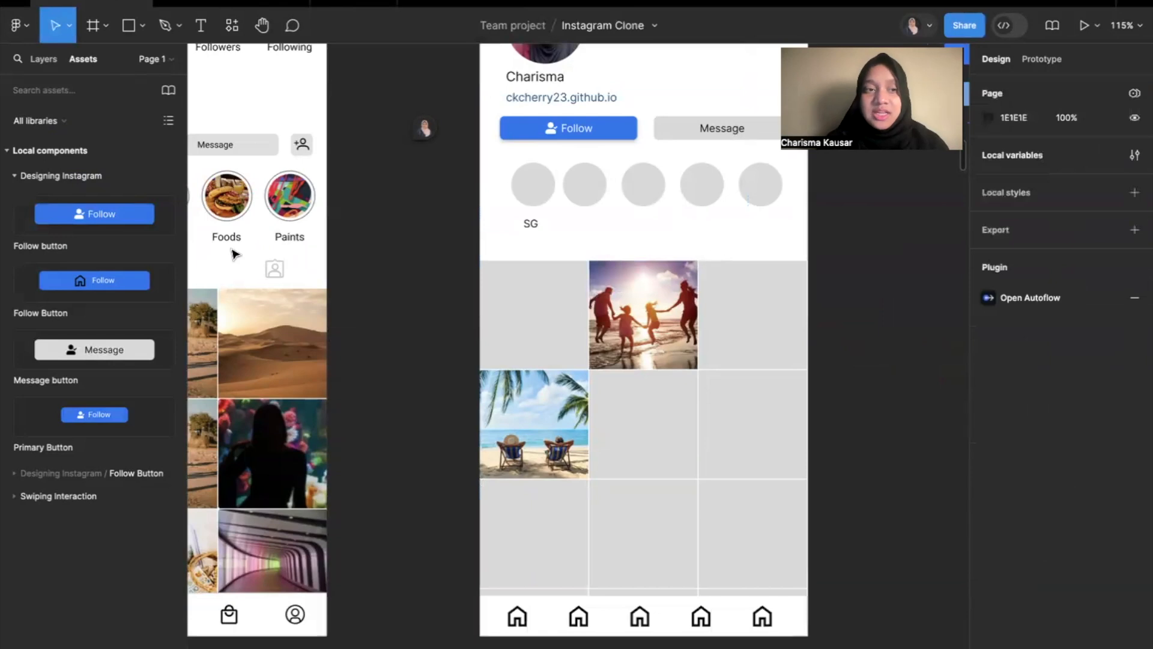
pyautogui.moveTo(179, 225); pyautogui.dragTo(733, 239)
pyautogui.press('Delete')
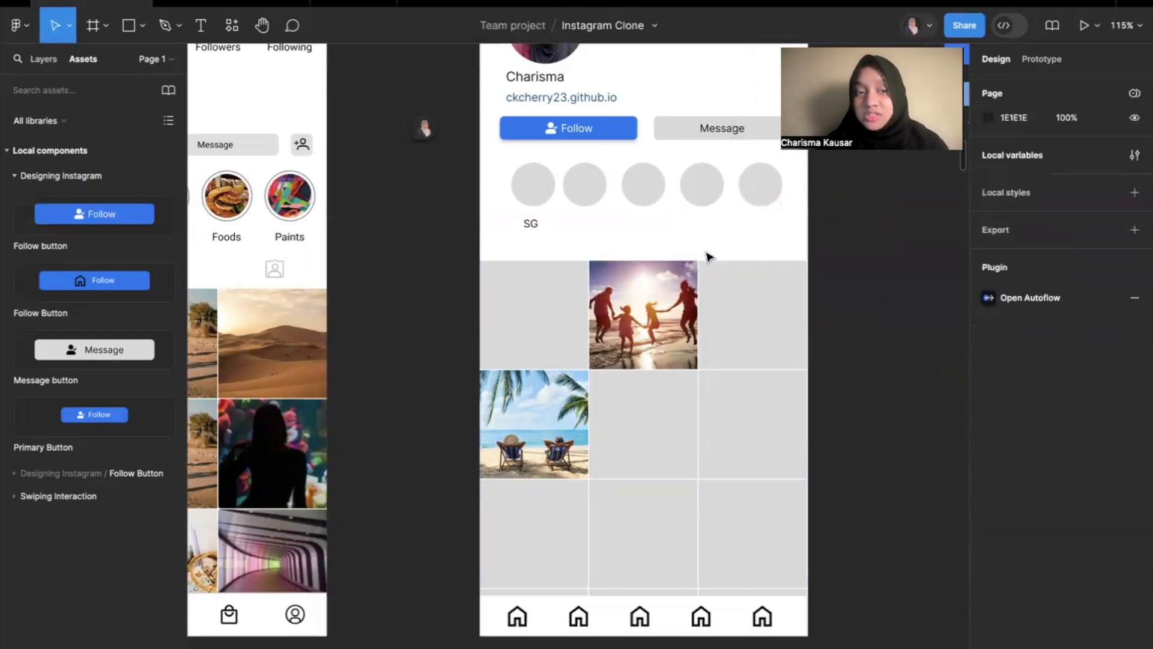
# Examine the libraries list, the local components and the Follow button asset's details, and collapse the local components list.
pyautogui.click(6, 151)
pyautogui.click(63, 122)
pyautogui.click(64, 120)
pyautogui.click(56, 151)
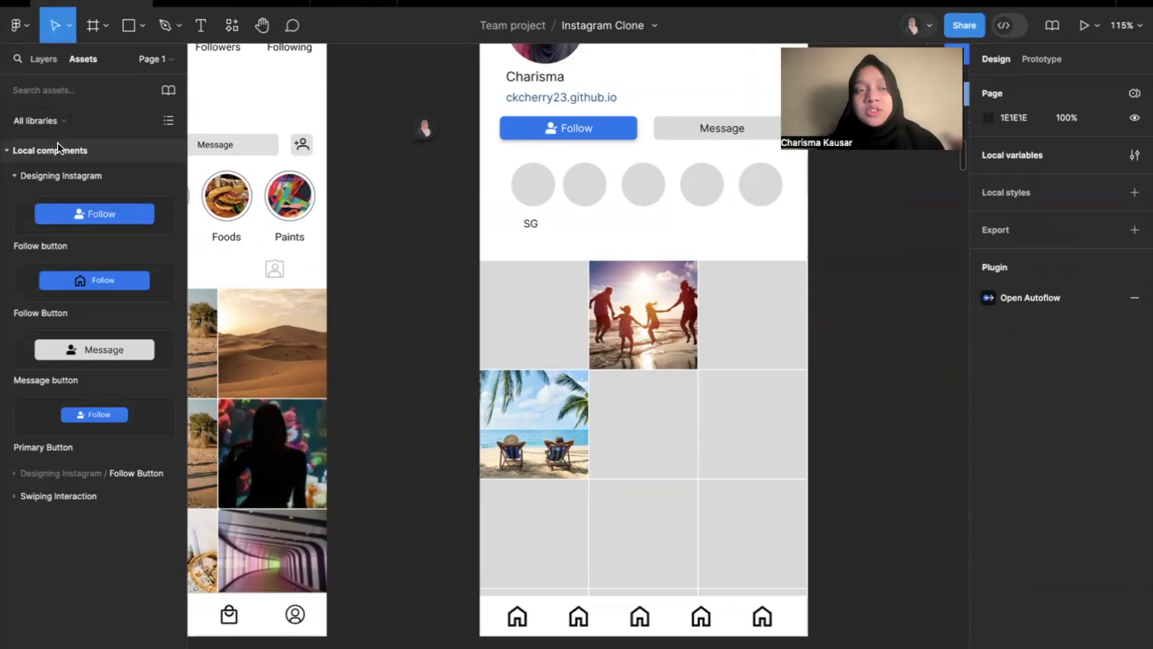
pyautogui.click(92, 225)
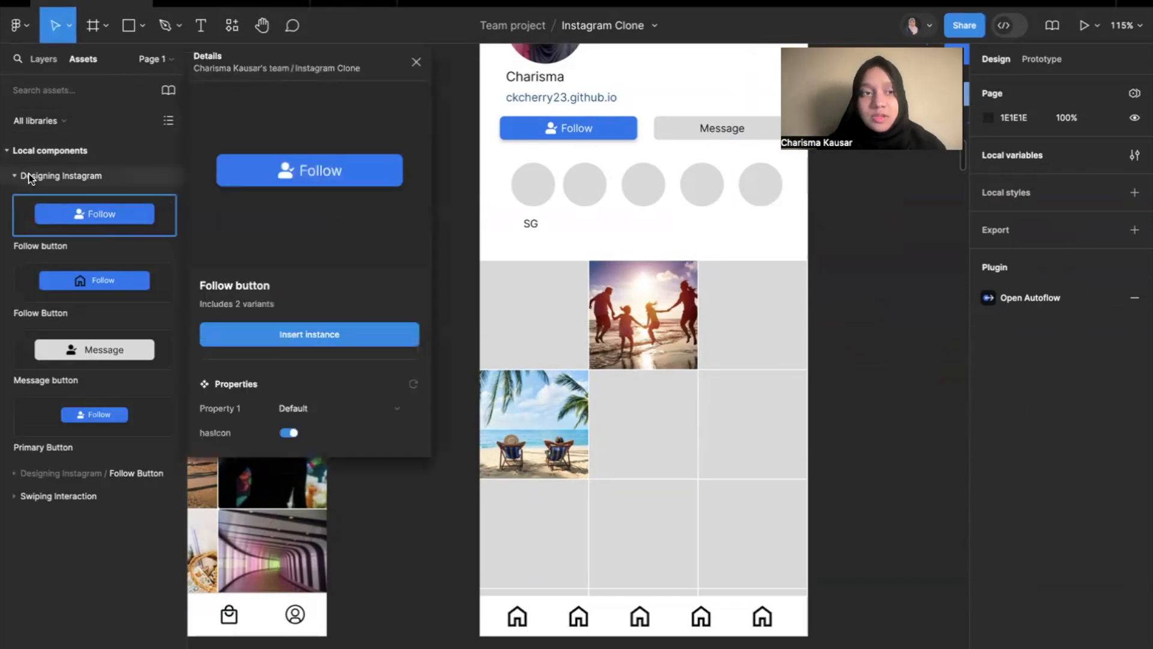
pyautogui.click(8, 151)
pyautogui.click(417, 62)
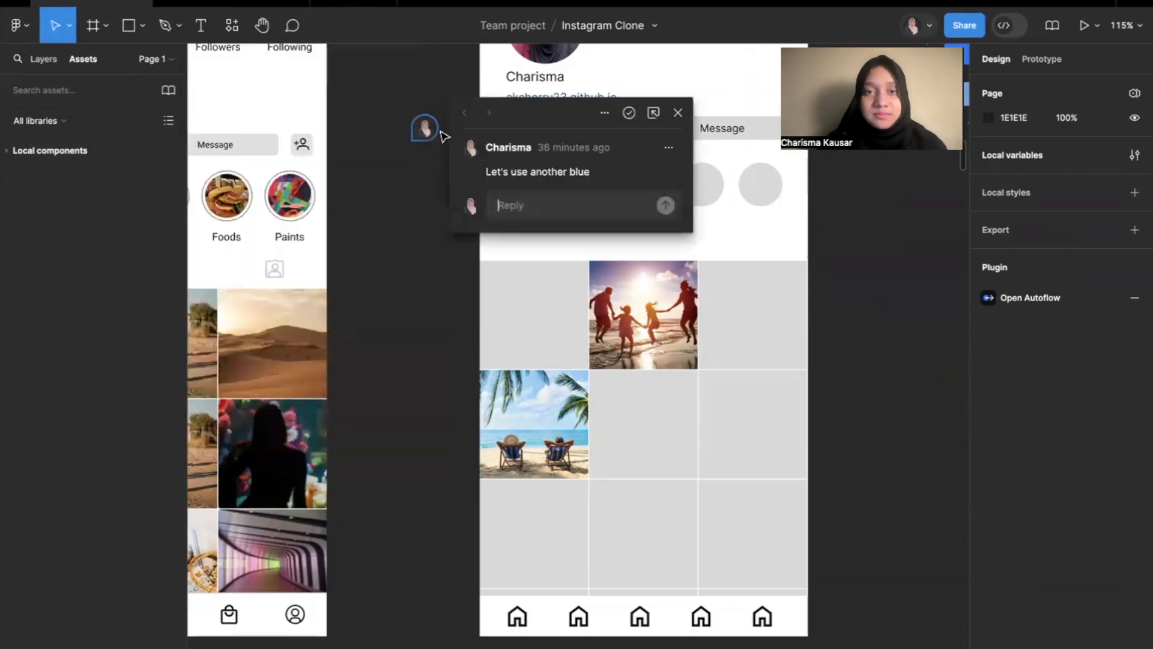
pyautogui.scroll(-2, 426, 256)
pyautogui.scroll(-2, 425, 256)
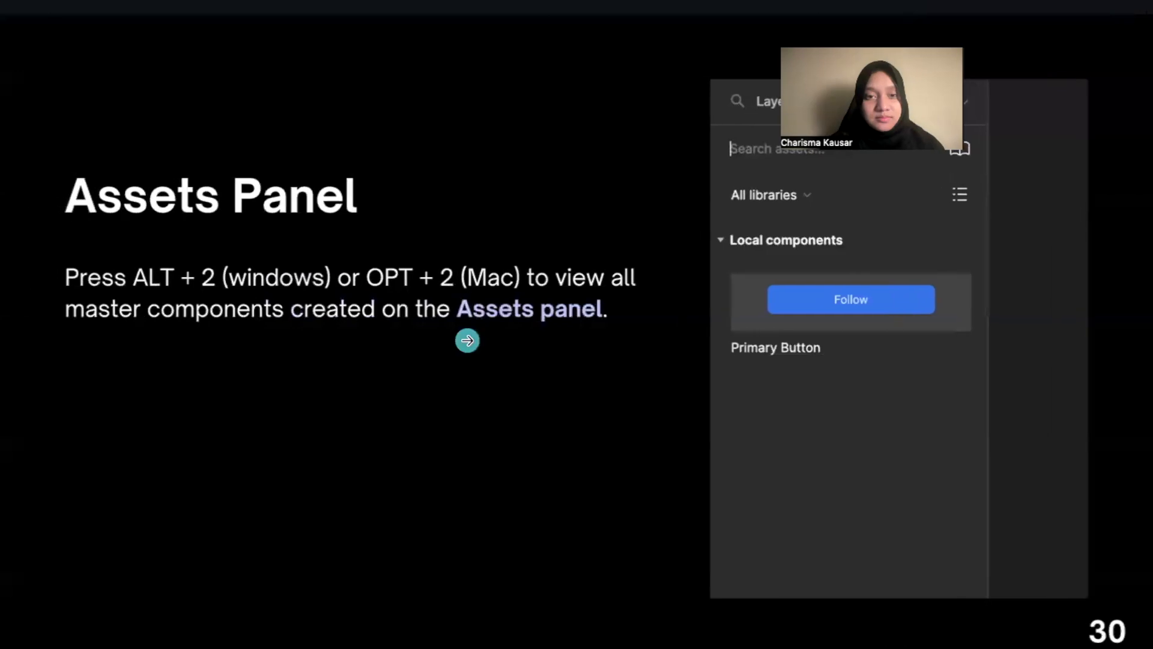
# Open the file's local variables to examine the colour variables defined for the Light and Dark modes.
pyautogui.click(467, 341)
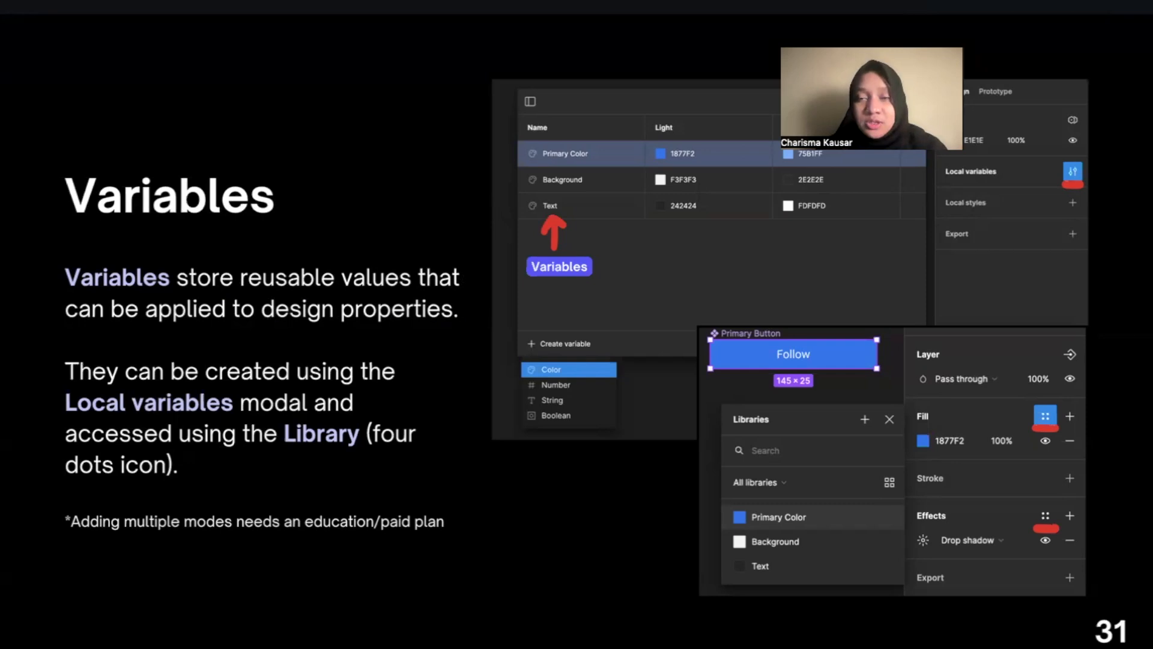
pyautogui.hotkey('ctrl', 'Right')
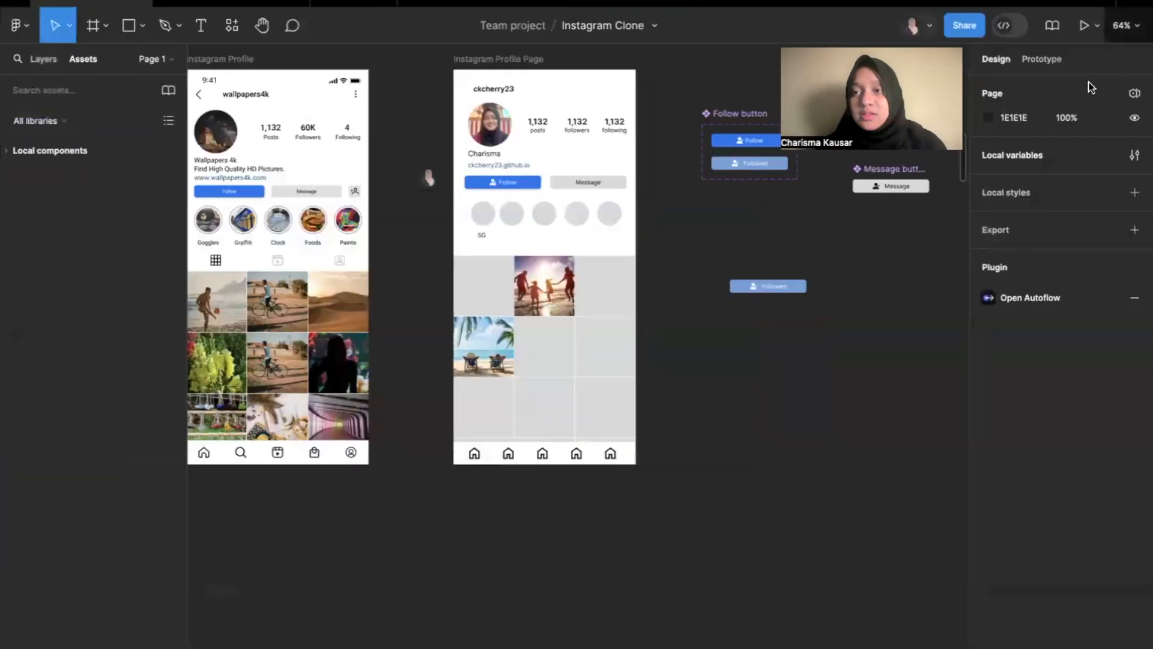
pyautogui.click(1134, 155)
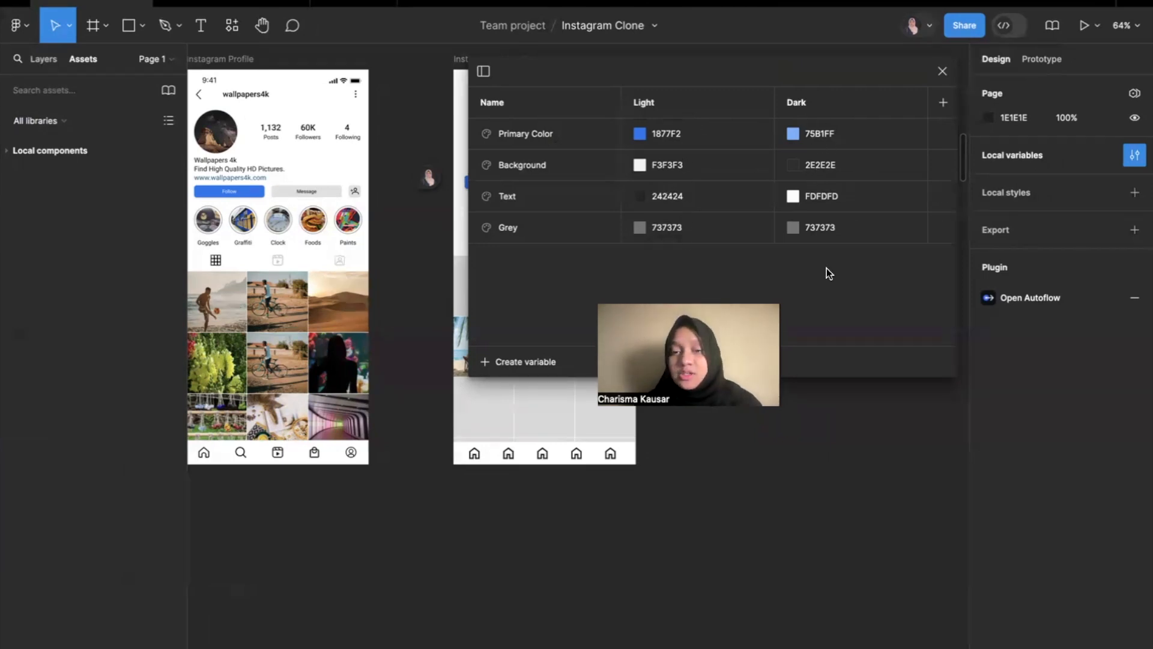
pyautogui.hotkey('ctrl', 'Left')
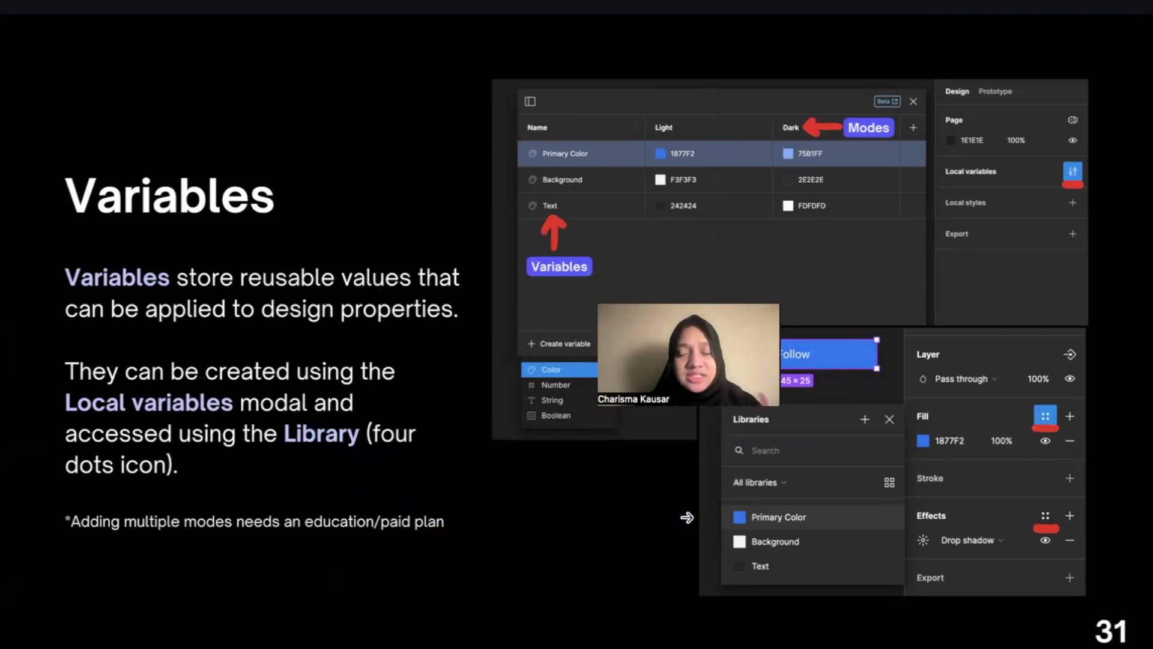
pyautogui.click(928, 556)
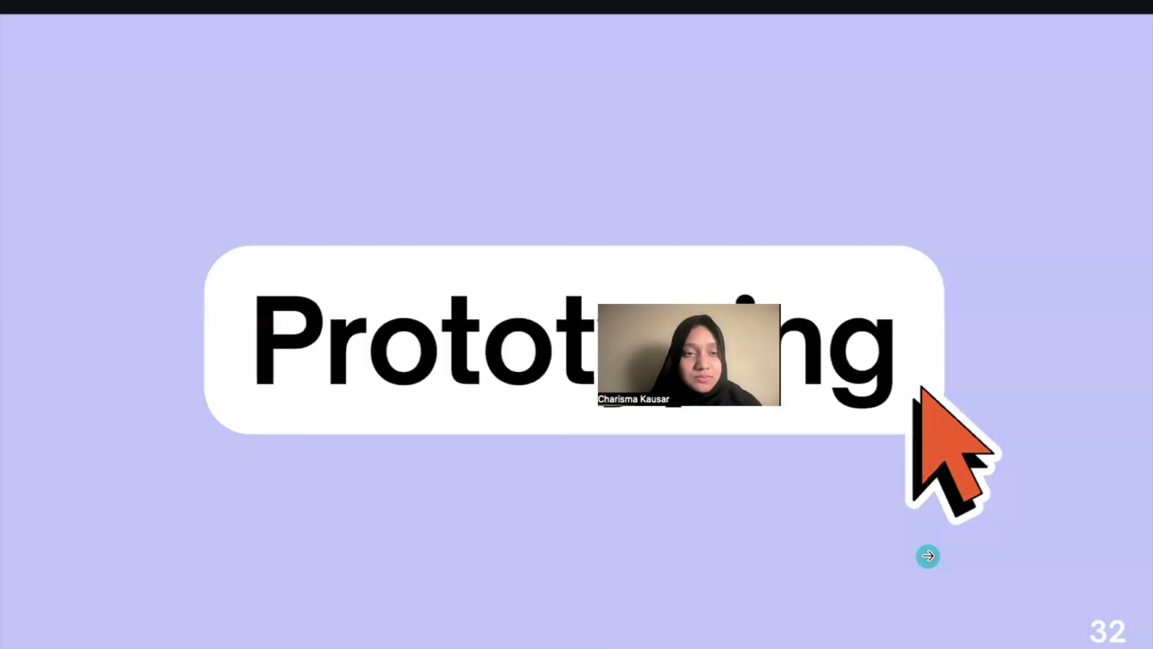